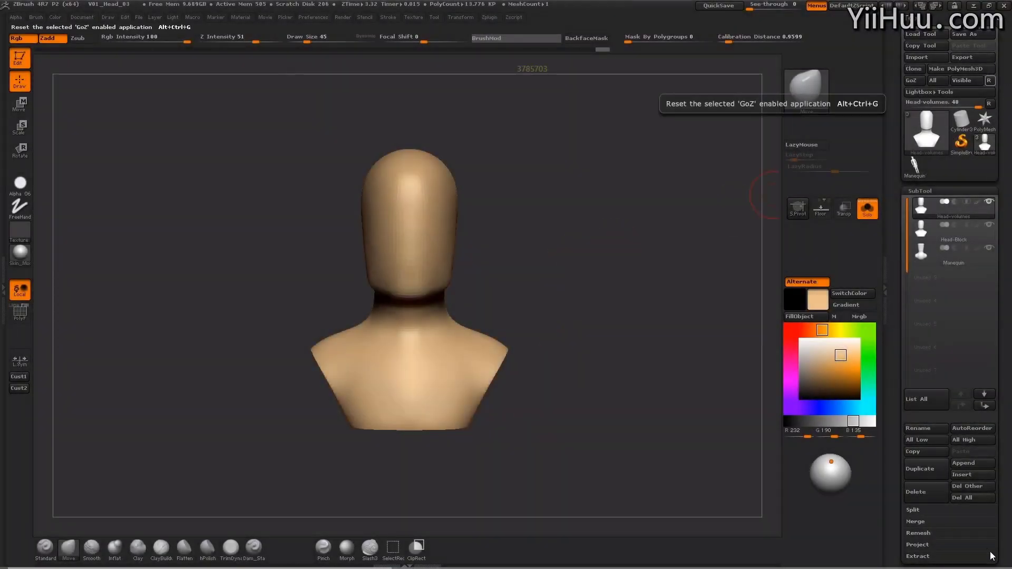
- Remesh the head and bust with DynaMesh at a resolution of 256
{"action": "left_click_drag", "start_coordinate": [659, 272], "coordinate": [577, 255]}
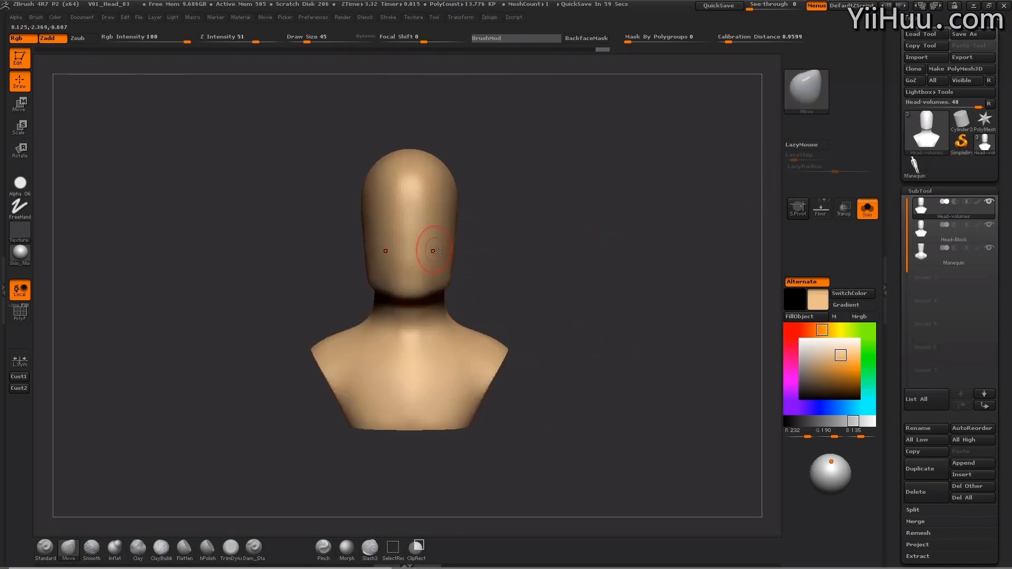
{"action": "left_click_drag", "start_coordinate": [999, 474], "coordinate": [997, 248]}
{"action": "left_click_drag", "start_coordinate": [962, 321], "coordinate": [976, 319]}
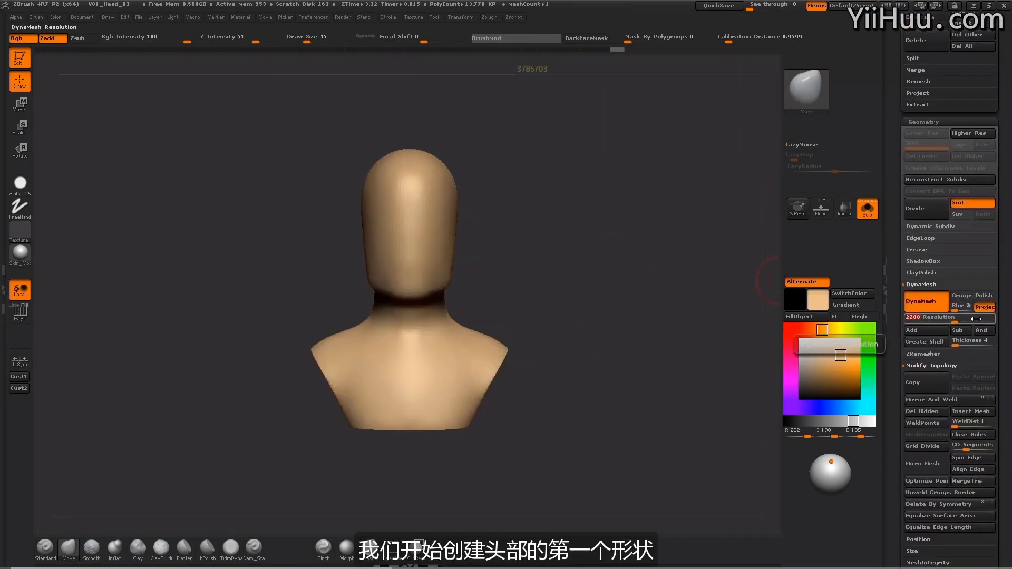
{"action": "key", "text": "Return"}
{"action": "left_click_drag", "start_coordinate": [504, 280], "coordinate": [538, 298], "text": "alt"}
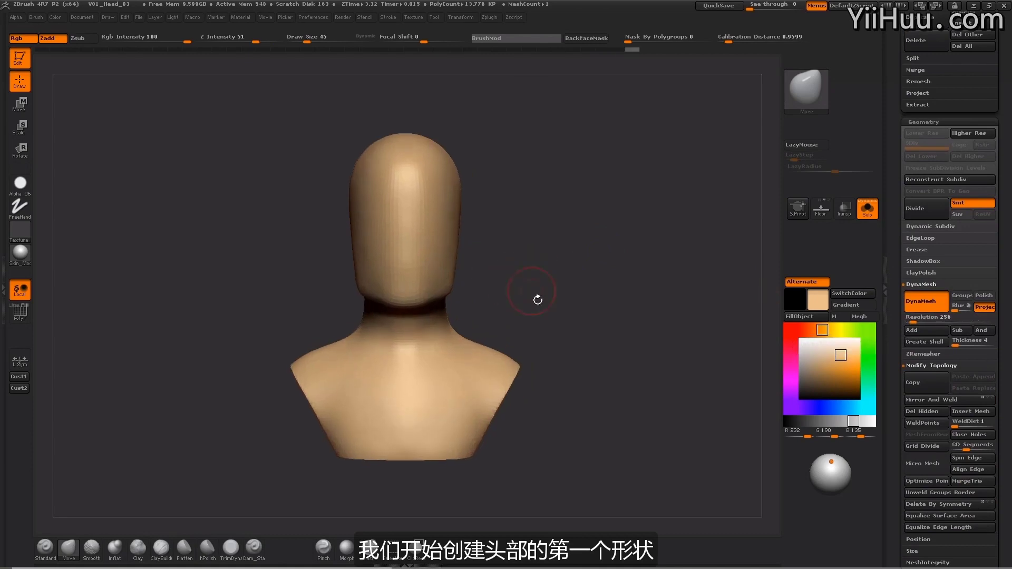
{"action": "left_click", "coordinate": [550, 349], "text": "ctrl"}
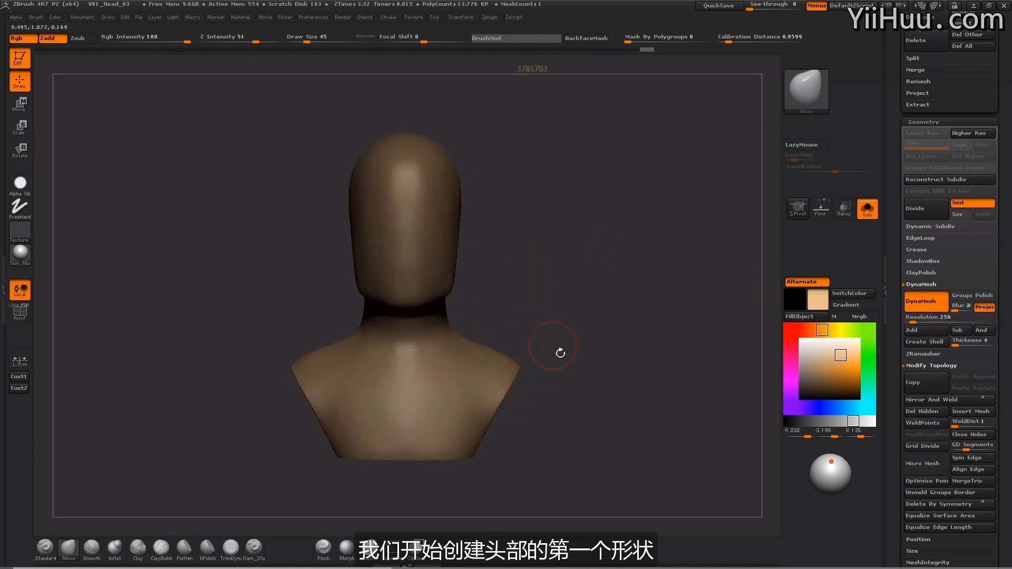
{"action": "left_click", "coordinate": [570, 332], "text": "ctrl"}
{"action": "left_click_drag", "start_coordinate": [558, 332], "coordinate": [422, 410], "text": "ctrl"}
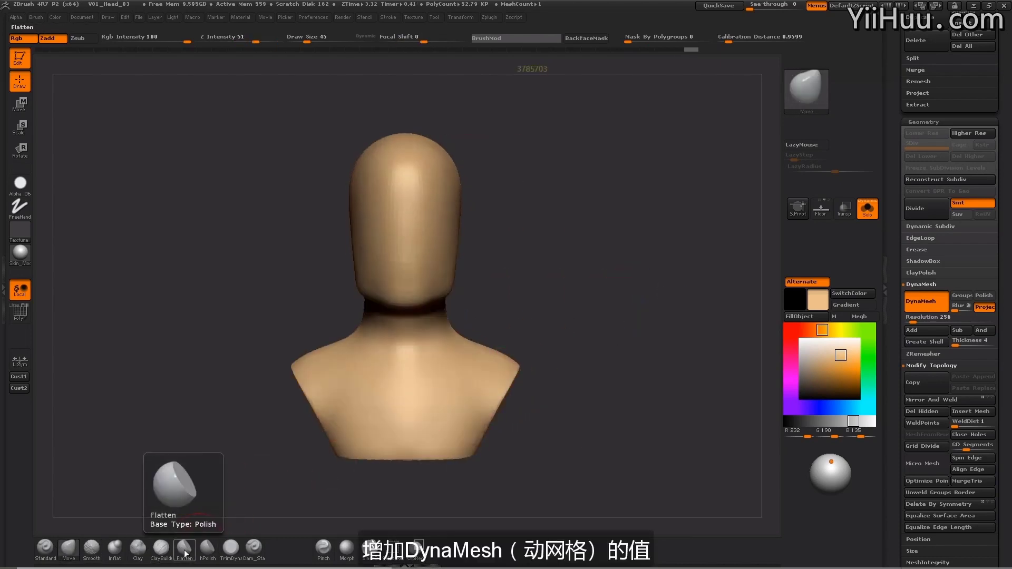
- Choose the ClayBuildup brush, try a small eye indentation at draw size 56, and turn off LazyMouse
{"action": "left_click", "coordinate": [162, 548]}
{"action": "left_click_drag", "start_coordinate": [515, 242], "coordinate": [585, 226], "text": "alt"}
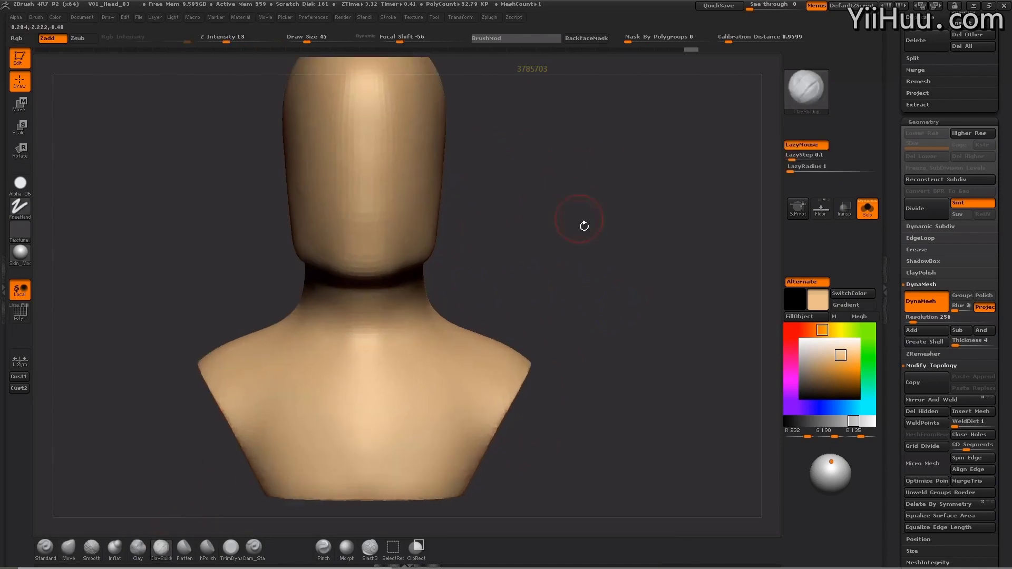
{"action": "left_click_drag", "start_coordinate": [509, 147], "coordinate": [483, 227], "text": "alt"}
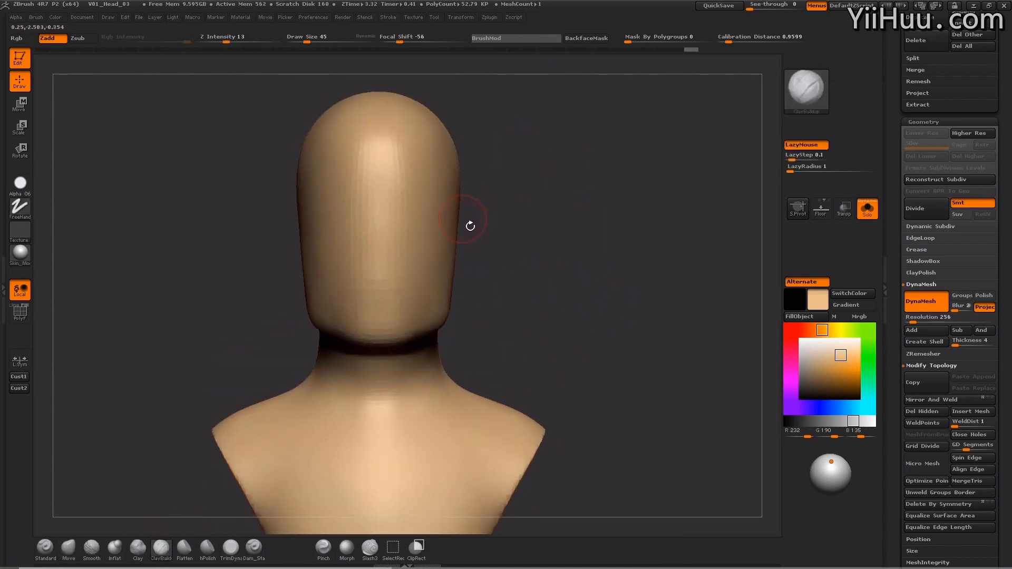
{"action": "key", "text": "bracketright"}
{"action": "left_click_drag", "start_coordinate": [425, 231], "coordinate": [418, 228], "text": "alt"}
{"action": "left_click", "coordinate": [809, 146]}
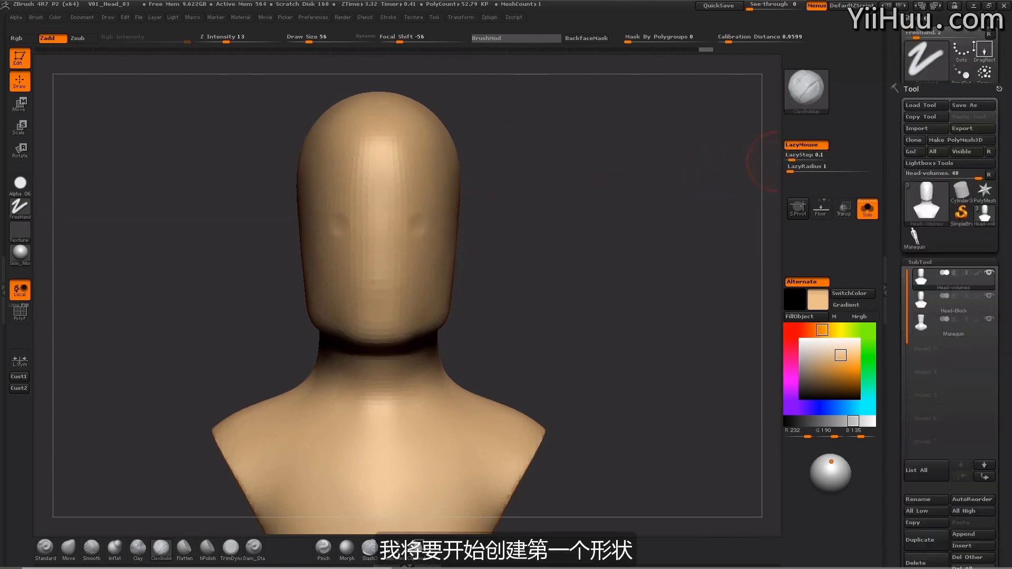
{"action": "left_click", "coordinate": [806, 144]}
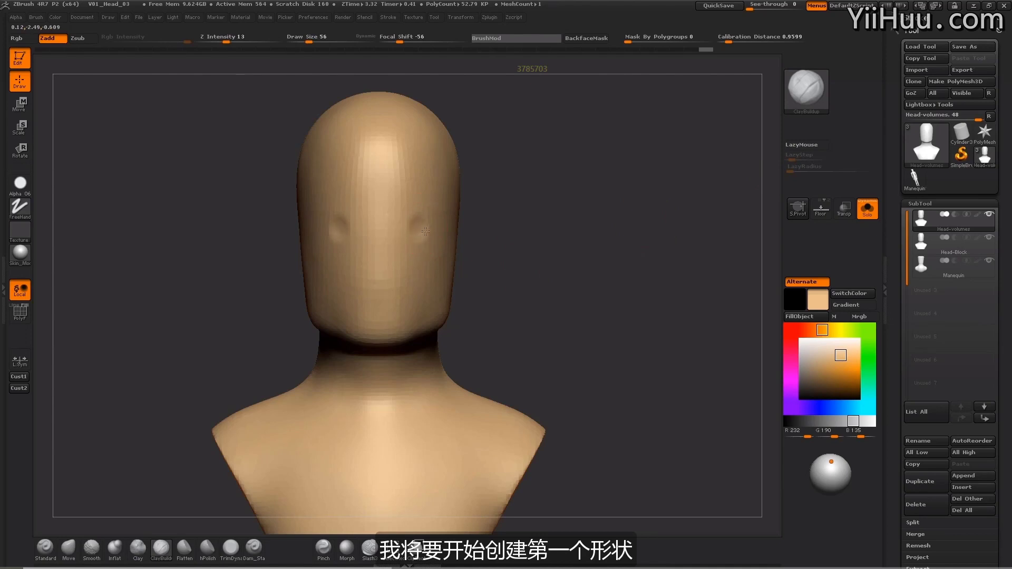
{"action": "left_click_drag", "start_coordinate": [425, 231], "coordinate": [420, 231], "text": "alt"}
{"action": "key", "text": "ctrl+z"}
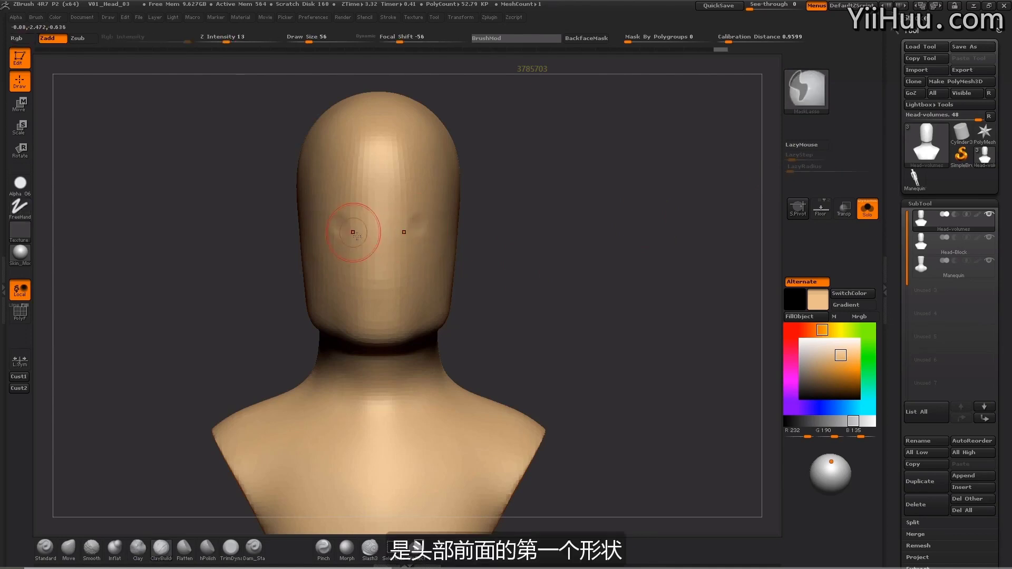
{"action": "key", "text": "ctrl+z"}
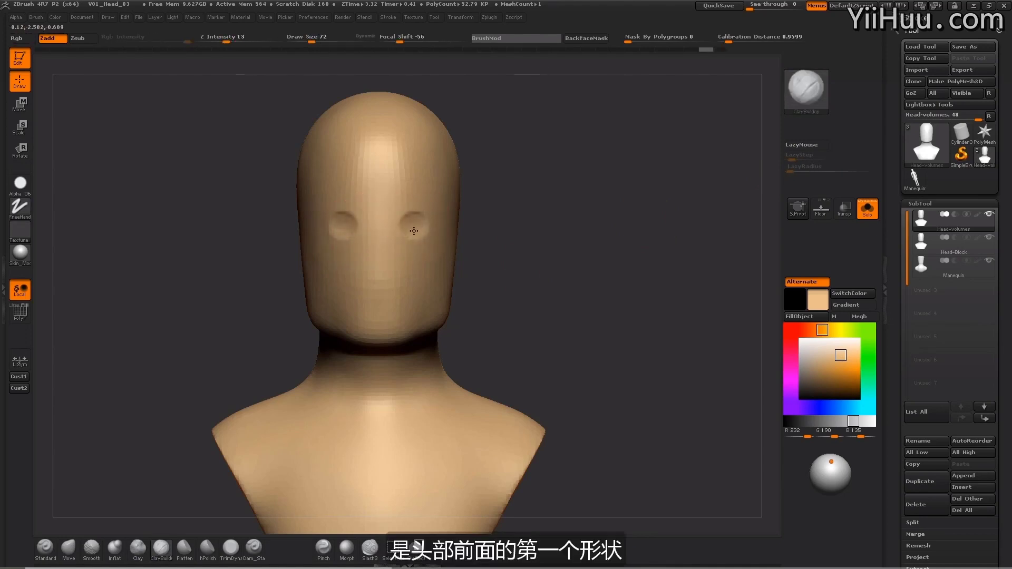
- Carve two round eye sockets at draw size 72 and link them with a U-shaped groove below the nose
{"action": "left_click_drag", "start_coordinate": [423, 235], "coordinate": [426, 236], "text": "alt"}
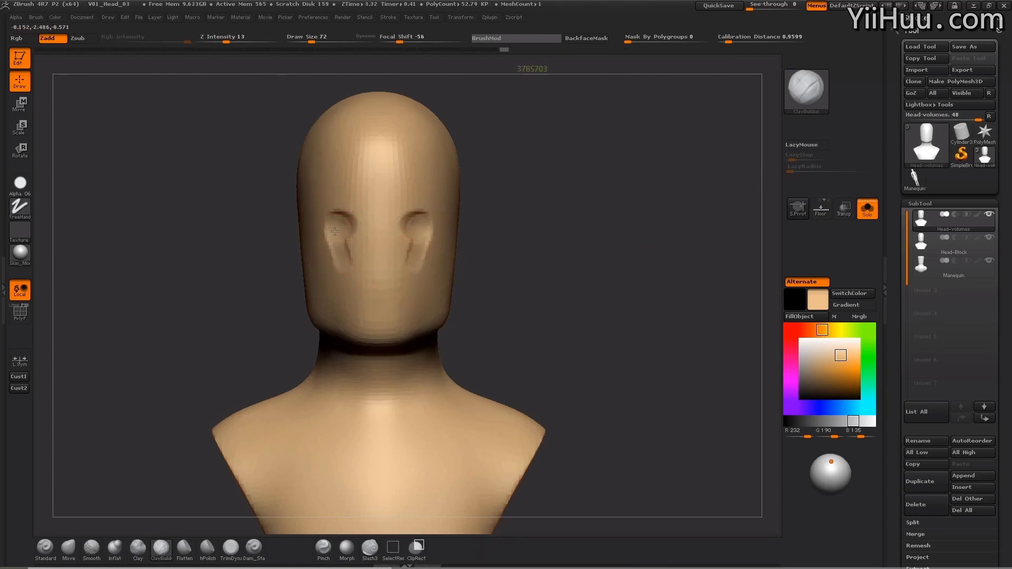
{"action": "mouse_move", "coordinate": [352, 285]}
{"action": "left_mouse_down", "text": "alt"}
{"action": "mouse_move", "coordinate": [364, 284]}
{"action": "mouse_move", "coordinate": [341, 240]}
{"action": "left_mouse_up", "text": "alt"}
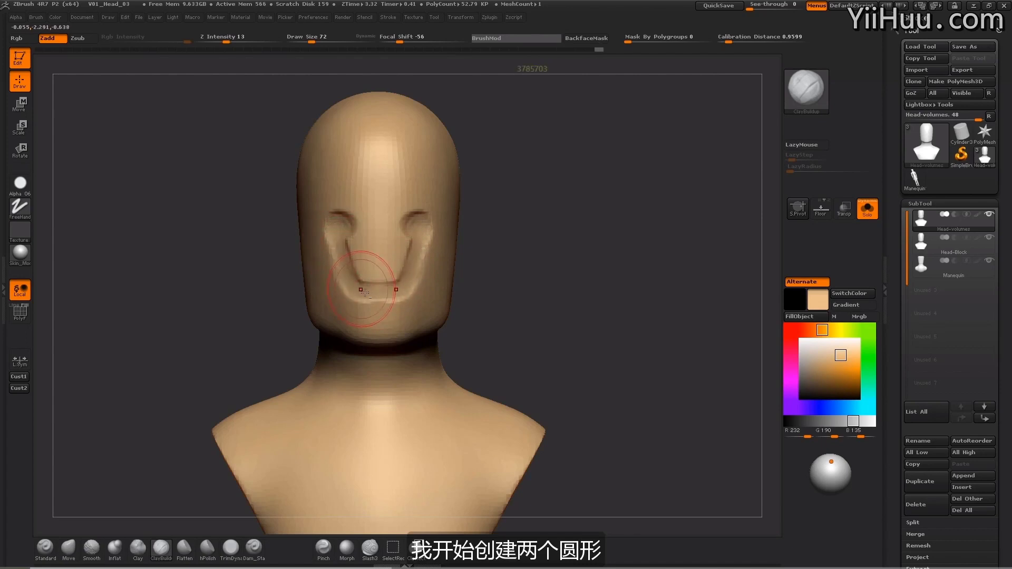
{"action": "mouse_move", "coordinate": [369, 277]}
{"action": "left_mouse_down", "text": "alt"}
{"action": "mouse_move", "coordinate": [352, 228]}
{"action": "mouse_move", "coordinate": [367, 222]}
{"action": "left_mouse_up", "text": "alt"}
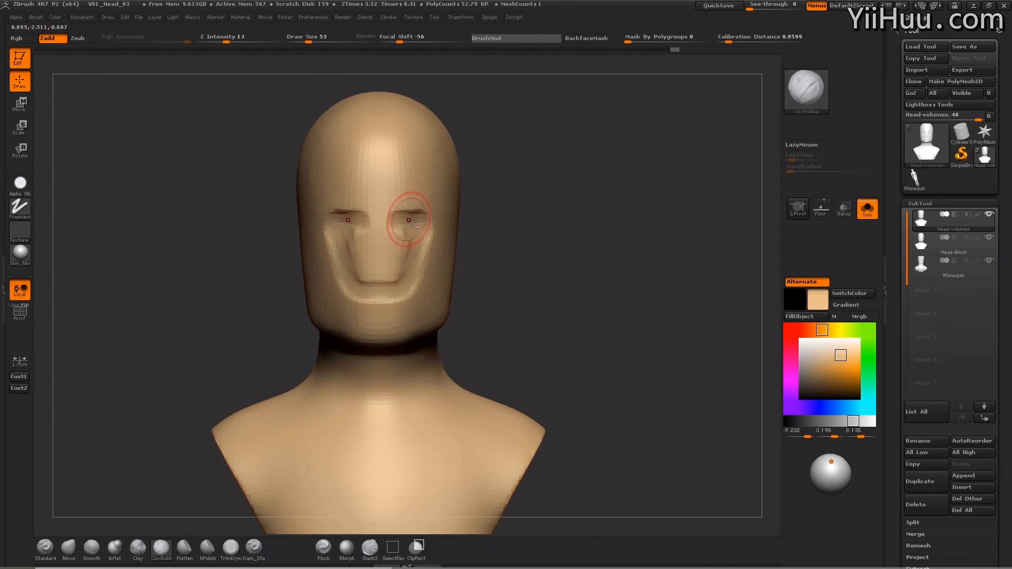
- Carve deeper eye sockets under straight brows, shape the nose sides and rounded base, and hollow the cheeks, using draw sizes 45 to 56
{"action": "left_click_drag", "start_coordinate": [412, 223], "coordinate": [400, 242], "text": "alt"}
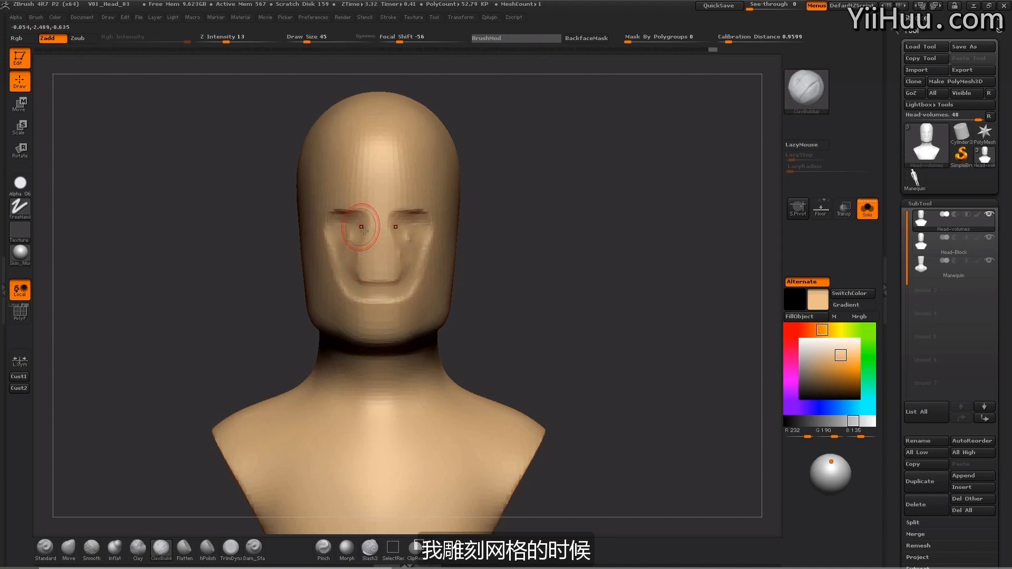
{"action": "mouse_move", "coordinate": [364, 228]}
{"action": "left_mouse_down", "text": "alt"}
{"action": "mouse_move", "coordinate": [363, 256]}
{"action": "mouse_move", "coordinate": [363, 248]}
{"action": "left_mouse_up", "text": "alt"}
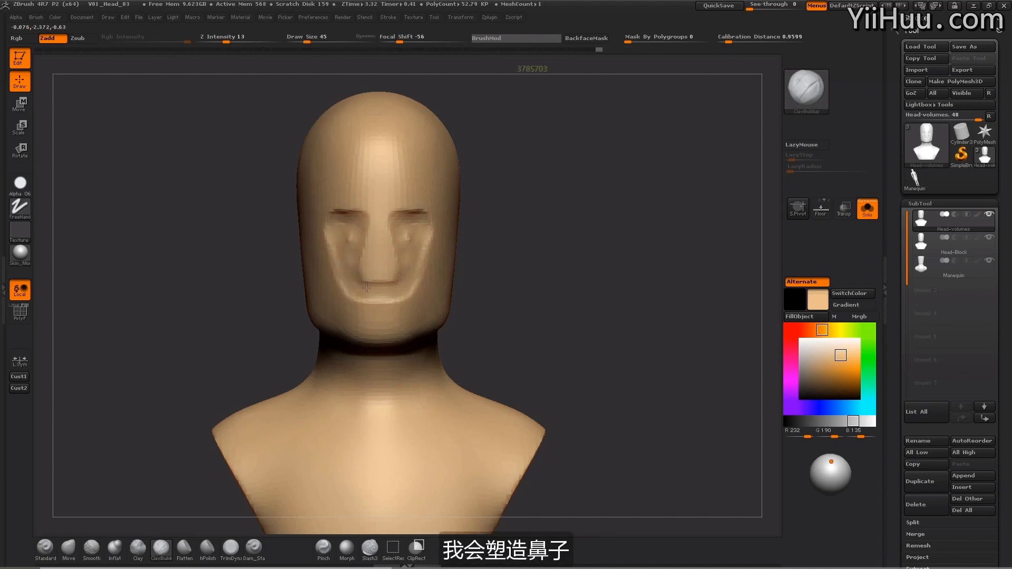
{"action": "left_click_drag", "start_coordinate": [366, 288], "coordinate": [364, 280], "text": "alt"}
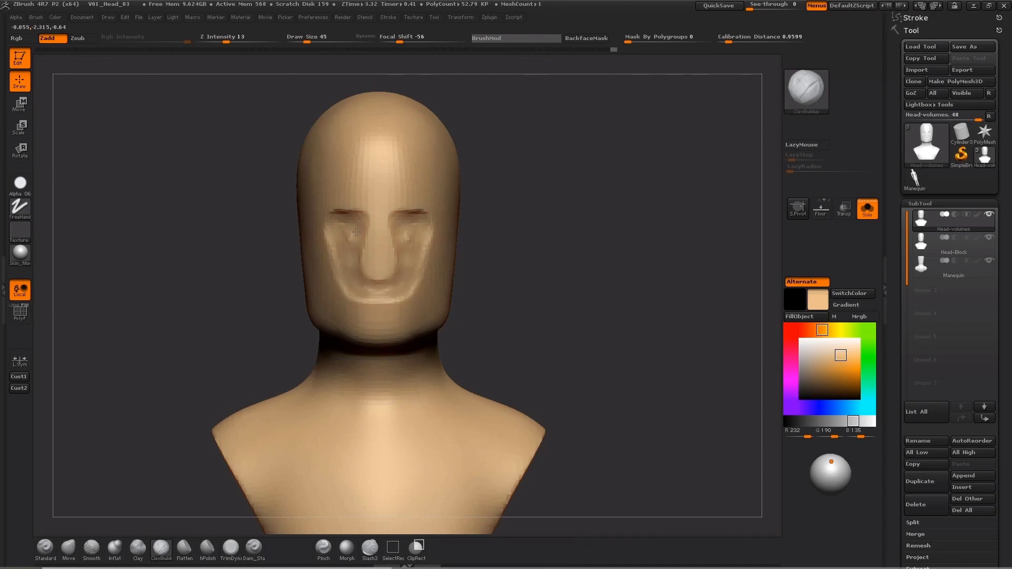
{"action": "key", "text": "]"}
{"action": "mouse_move", "coordinate": [354, 254]}
{"action": "left_mouse_down", "text": "alt"}
{"action": "mouse_move", "coordinate": [362, 231]}
{"action": "mouse_move", "coordinate": [350, 237]}
{"action": "mouse_move", "coordinate": [354, 218]}
{"action": "left_mouse_up", "text": "alt"}
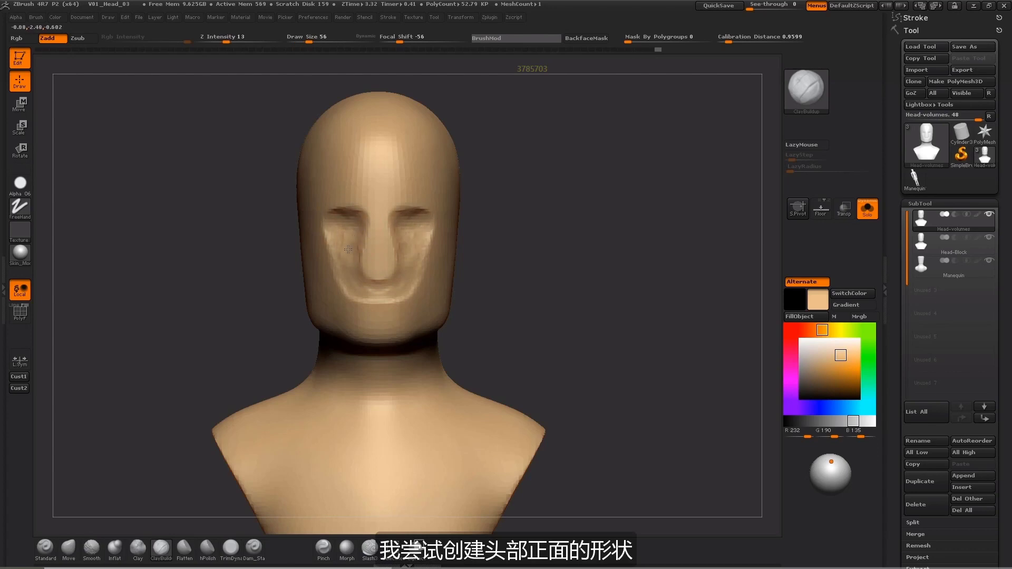
{"action": "left_click_drag", "start_coordinate": [334, 234], "coordinate": [334, 233], "text": "alt"}
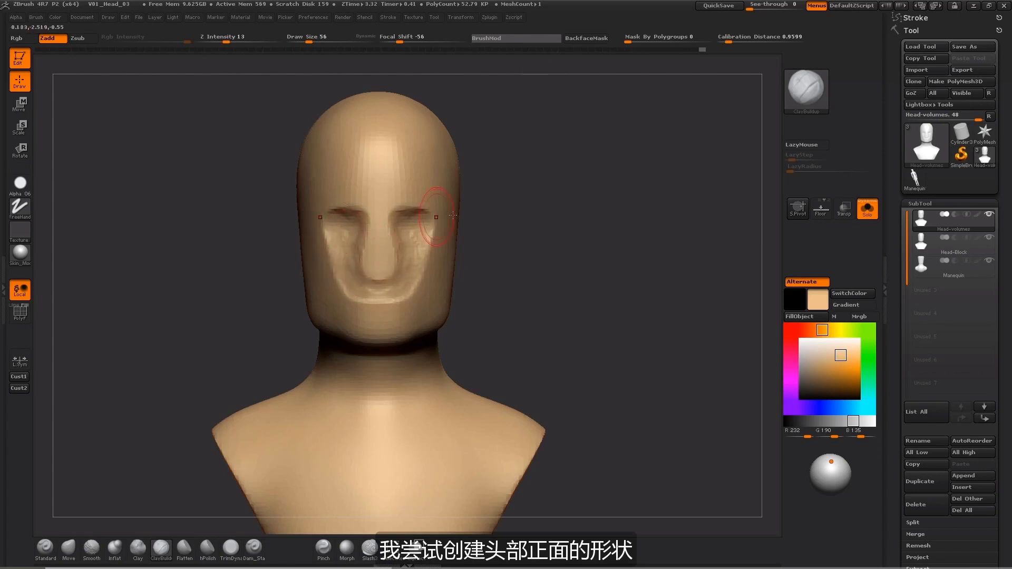
- Carve the area below the nose in profile to define the front contour of the face
{"action": "left_click_drag", "start_coordinate": [468, 207], "coordinate": [481, 199], "text": "shift"}
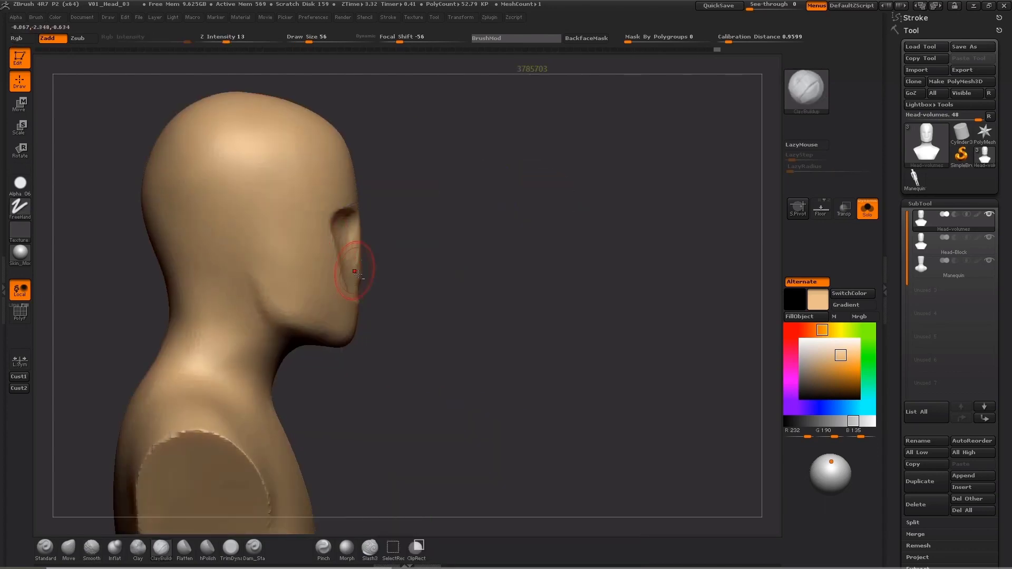
{"action": "left_click_drag", "start_coordinate": [458, 234], "coordinate": [422, 235], "text": "shift"}
{"action": "key", "text": "]"}
{"action": "left_click_drag", "start_coordinate": [364, 296], "coordinate": [387, 297], "text": "alt"}
{"action": "key", "text": "["}
{"action": "key", "text": "["}
- Work over the cheeks and inner eye sockets beside the nose and even out the face surface
{"action": "left_click_drag", "start_coordinate": [546, 210], "coordinate": [507, 210]}
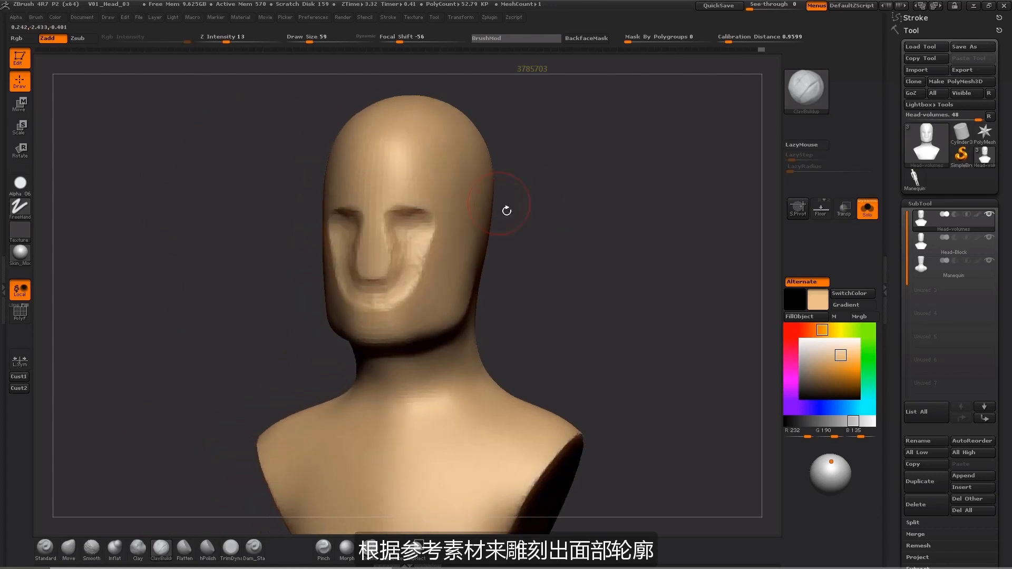
{"action": "mouse_move", "coordinate": [411, 263]}
{"action": "left_mouse_down"}
{"action": "mouse_move", "coordinate": [420, 238]}
{"action": "mouse_move", "coordinate": [421, 266]}
{"action": "mouse_move", "coordinate": [414, 247]}
{"action": "left_mouse_up"}
{"action": "left_click_drag", "start_coordinate": [504, 216], "coordinate": [541, 213], "text": "shift"}
{"action": "mouse_move", "coordinate": [364, 216]}
{"action": "left_mouse_down", "text": "alt"}
{"action": "mouse_move", "coordinate": [362, 251]}
{"action": "mouse_move", "coordinate": [360, 226]}
{"action": "mouse_move", "coordinate": [346, 221]}
{"action": "left_mouse_up", "text": "alt"}
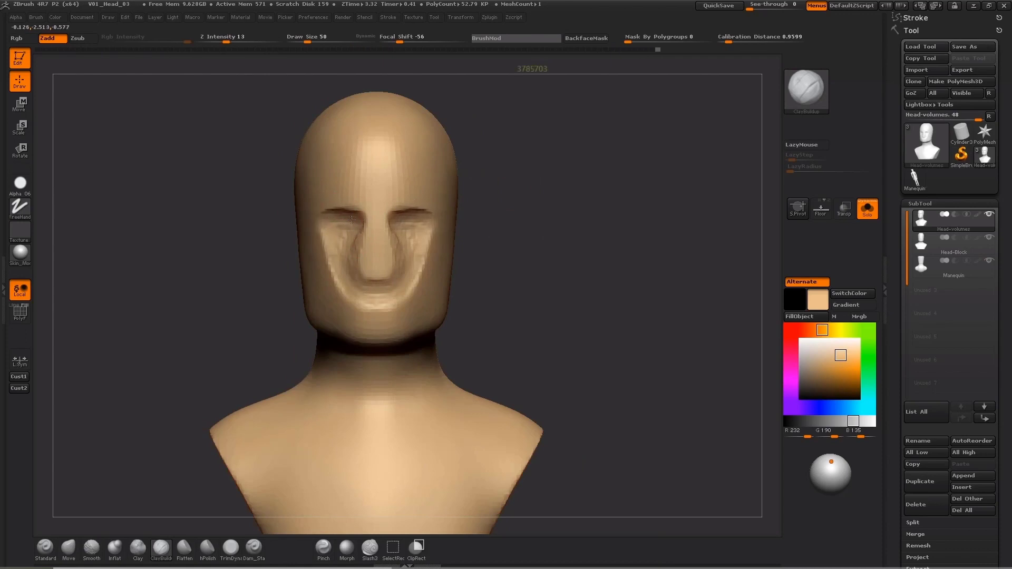
{"action": "mouse_move", "coordinate": [495, 212]}
{"action": "left_mouse_down"}
{"action": "mouse_move", "coordinate": [396, 221]}
{"action": "mouse_move", "coordinate": [419, 230]}
{"action": "mouse_move", "coordinate": [411, 264]}
{"action": "mouse_move", "coordinate": [371, 308]}
{"action": "left_mouse_up"}
{"action": "left_click_drag", "start_coordinate": [506, 217], "coordinate": [580, 211]}
- Set the draw size to 50 and refine the eye sockets, carving into their outer corners
{"action": "key", "text": "s"}
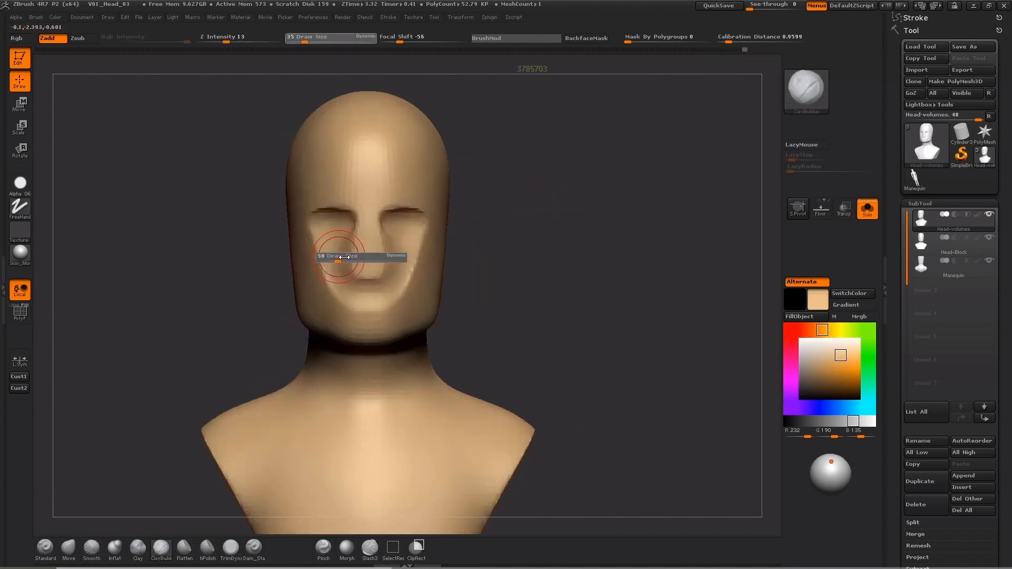
{"action": "left_click_drag", "start_coordinate": [361, 258], "coordinate": [343, 258]}
{"action": "left_click_drag", "start_coordinate": [393, 215], "coordinate": [412, 238]}
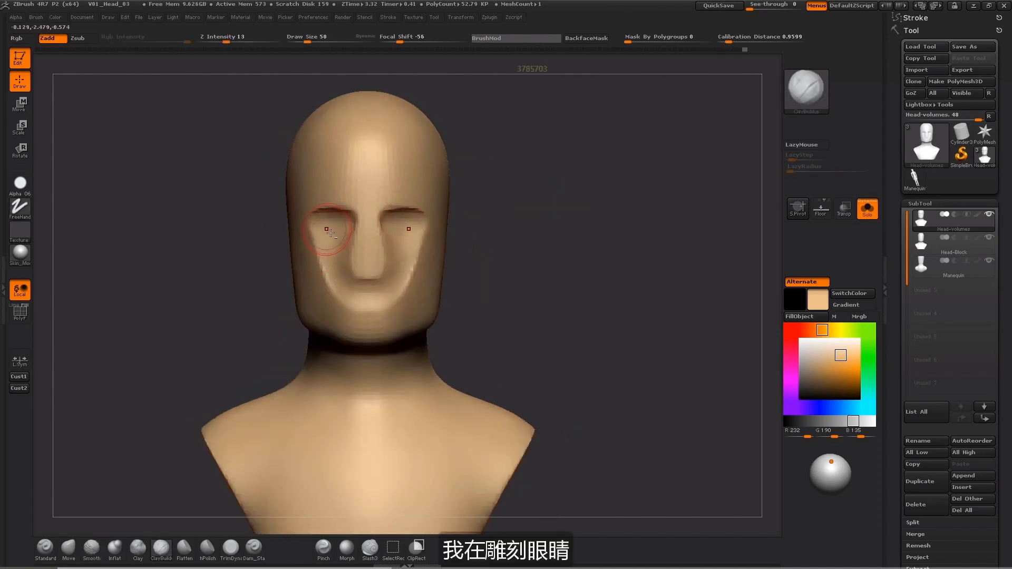
{"action": "left_click_drag", "start_coordinate": [491, 209], "coordinate": [580, 211]}
{"action": "key", "text": "s"}
{"action": "left_click_drag", "start_coordinate": [320, 219], "coordinate": [317, 219]}
{"action": "mouse_move", "coordinate": [318, 217]}
{"action": "left_mouse_down", "text": "alt"}
{"action": "mouse_move", "coordinate": [338, 218]}
{"action": "mouse_move", "coordinate": [321, 222]}
{"action": "left_mouse_up", "text": "alt"}
{"action": "key", "text": "s"}
- Carve the outer edge of the eye sockets and upper cheeks in profile, using draw sizes 53 and 65
{"action": "left_click_drag", "start_coordinate": [393, 198], "coordinate": [413, 194], "text": "shift"}
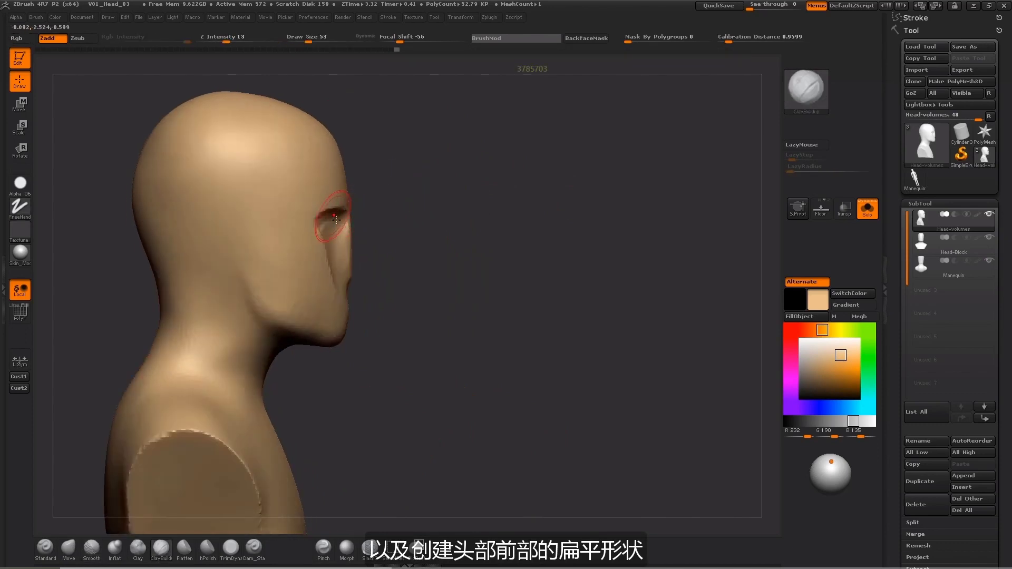
{"action": "left_click_drag", "start_coordinate": [345, 220], "coordinate": [321, 227], "text": "alt"}
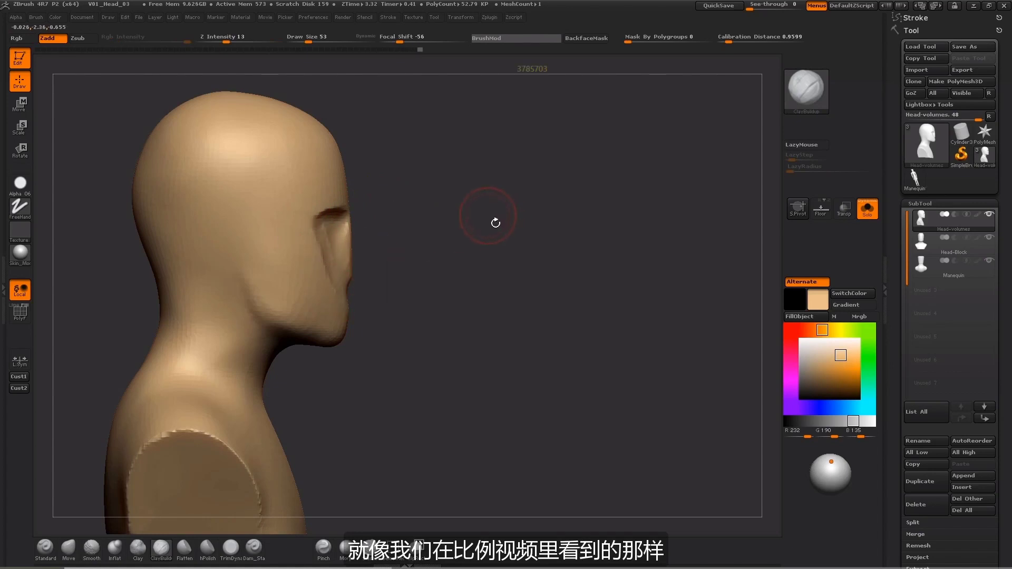
{"action": "left_click_drag", "start_coordinate": [490, 223], "coordinate": [477, 223]}
{"action": "key", "text": "bracketright"}
{"action": "left_click_drag", "start_coordinate": [320, 241], "coordinate": [325, 235]}
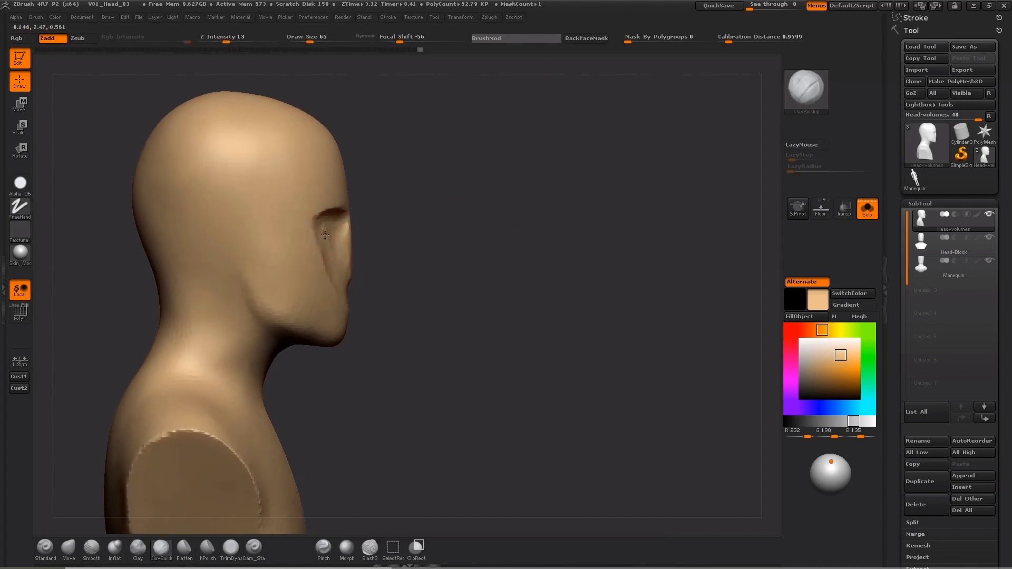
{"action": "key", "text": "bracketleft"}
{"action": "mouse_move", "coordinate": [430, 229]}
{"action": "left_mouse_down", "text": "shift"}
{"action": "mouse_move", "coordinate": [343, 231]}
{"action": "mouse_move", "coordinate": [343, 248]}
{"action": "mouse_move", "coordinate": [355, 231]}
{"action": "left_mouse_up", "text": "shift"}
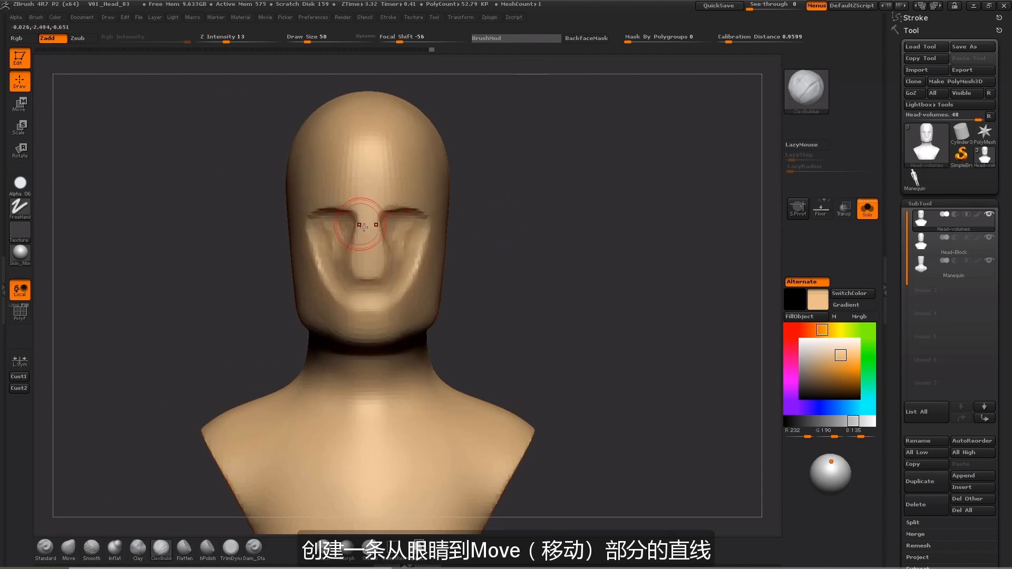
- Adjust the brow edges with the Move brush at draw size 35 and rework the nose base with ClayBuildup
{"action": "left_click", "coordinate": [71, 550]}
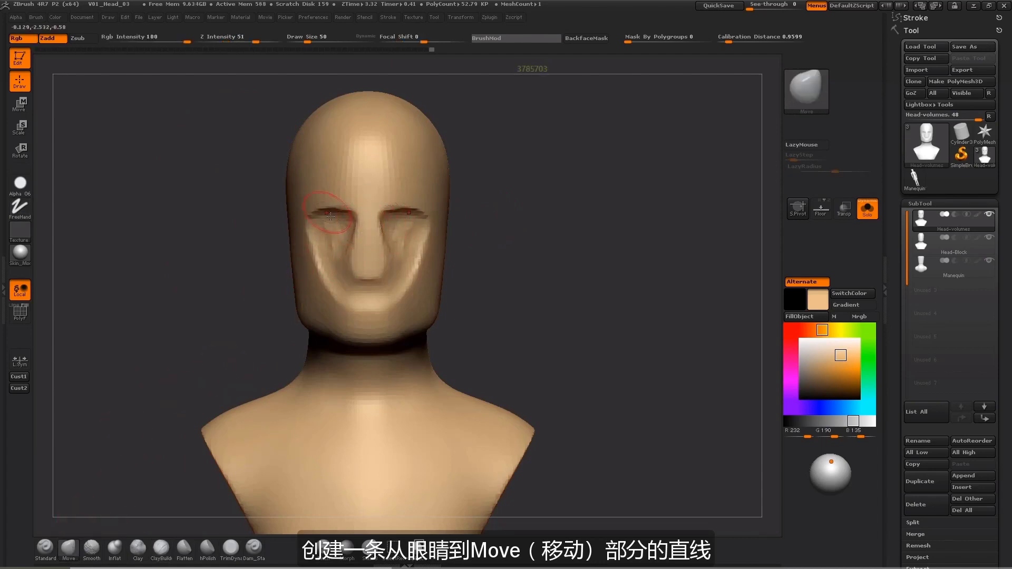
{"action": "key", "text": "bracketleft"}
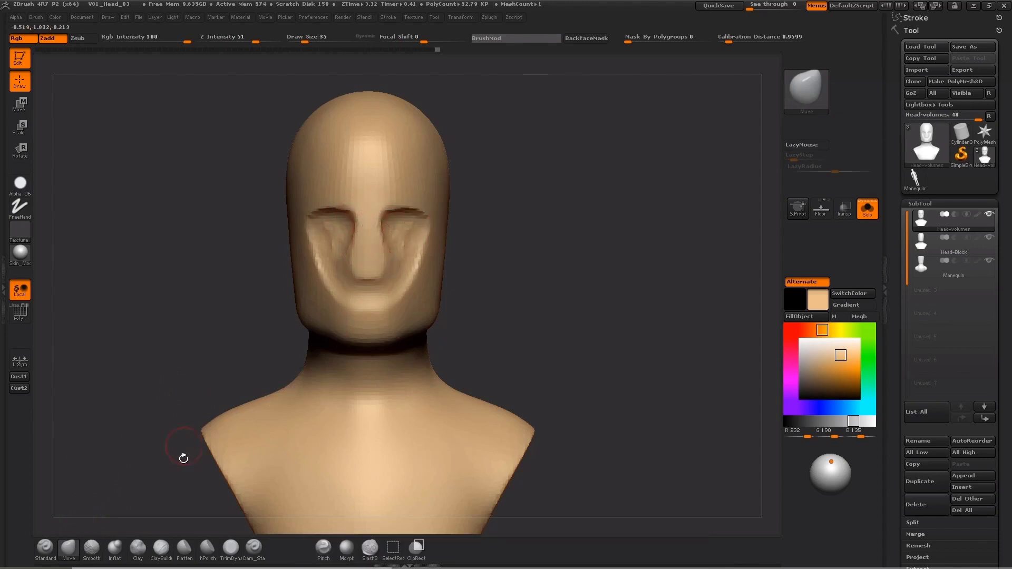
{"action": "left_click", "coordinate": [161, 549]}
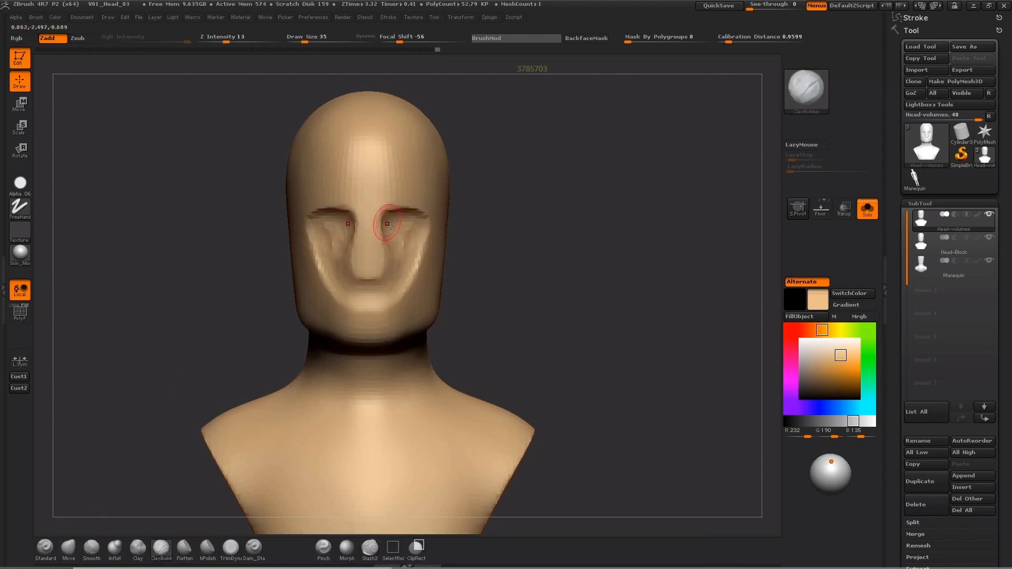
{"action": "key", "text": "bracketright"}
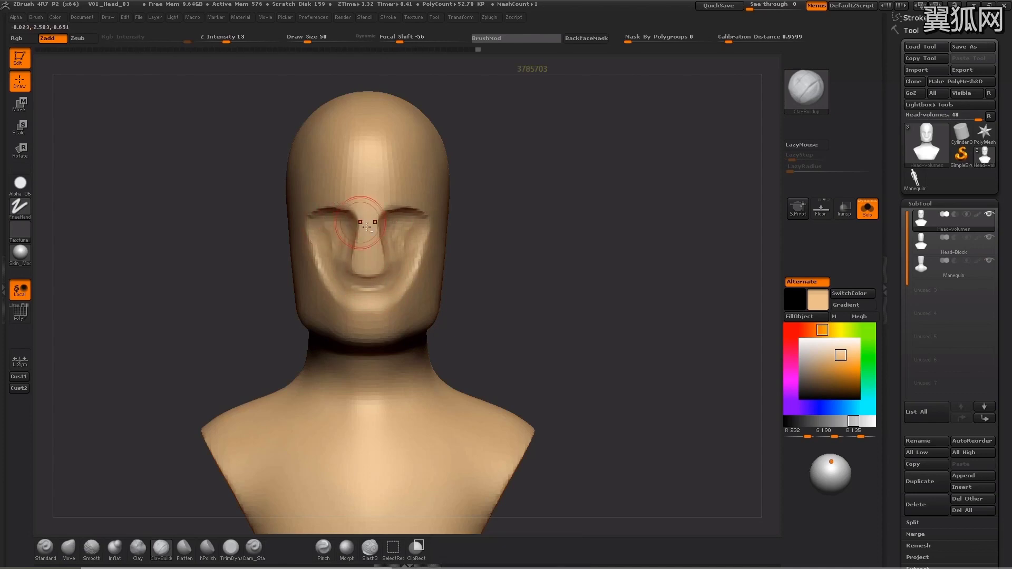
- Refine the eye sockets and cheeks from three-quarter and side angles with ClayBuildup at draw sizes 50 and 65
{"action": "left_click_drag", "start_coordinate": [502, 188], "coordinate": [458, 189]}
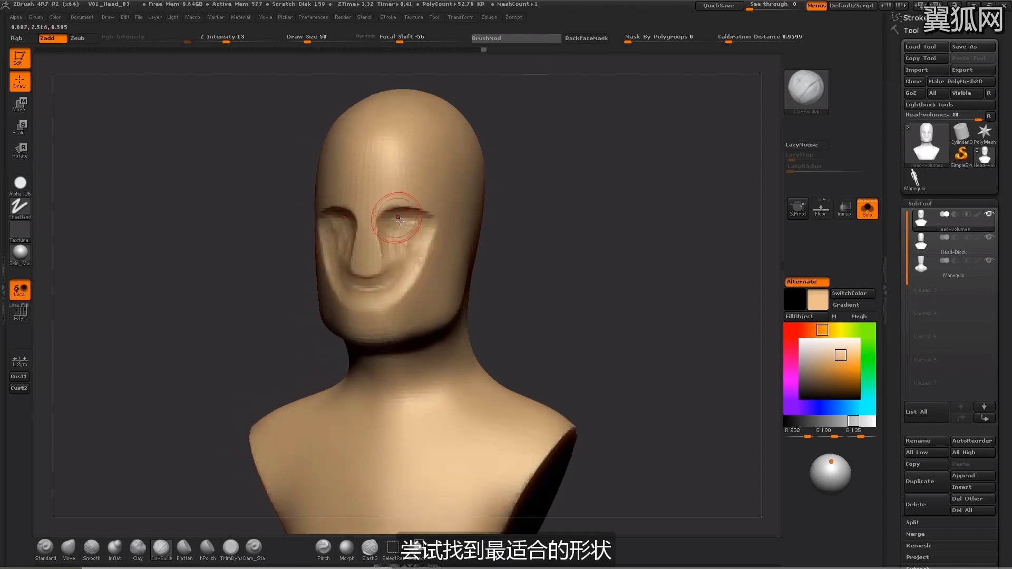
{"action": "left_click_drag", "start_coordinate": [398, 221], "coordinate": [428, 227]}
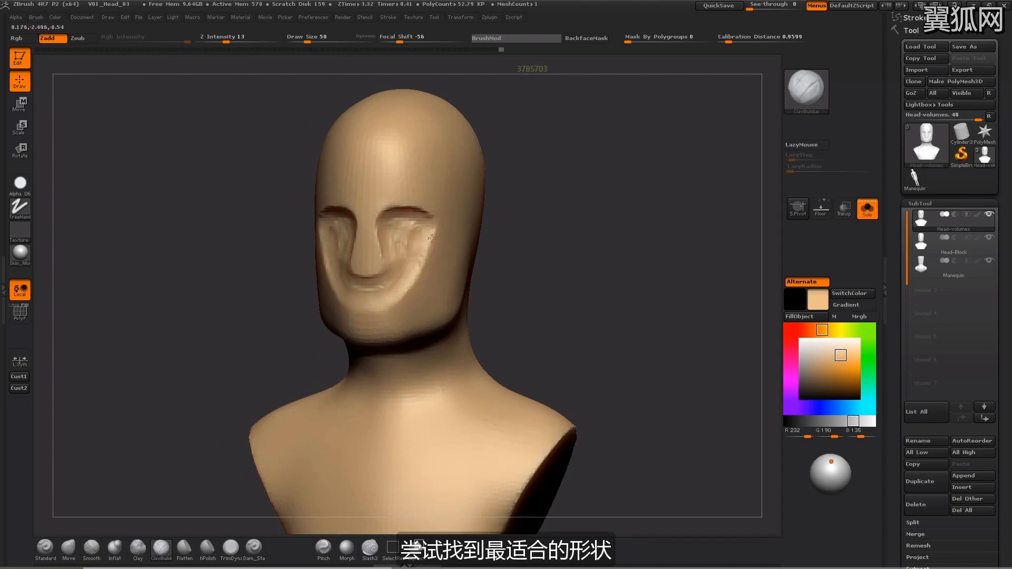
{"action": "left_click_drag", "start_coordinate": [500, 214], "coordinate": [429, 224]}
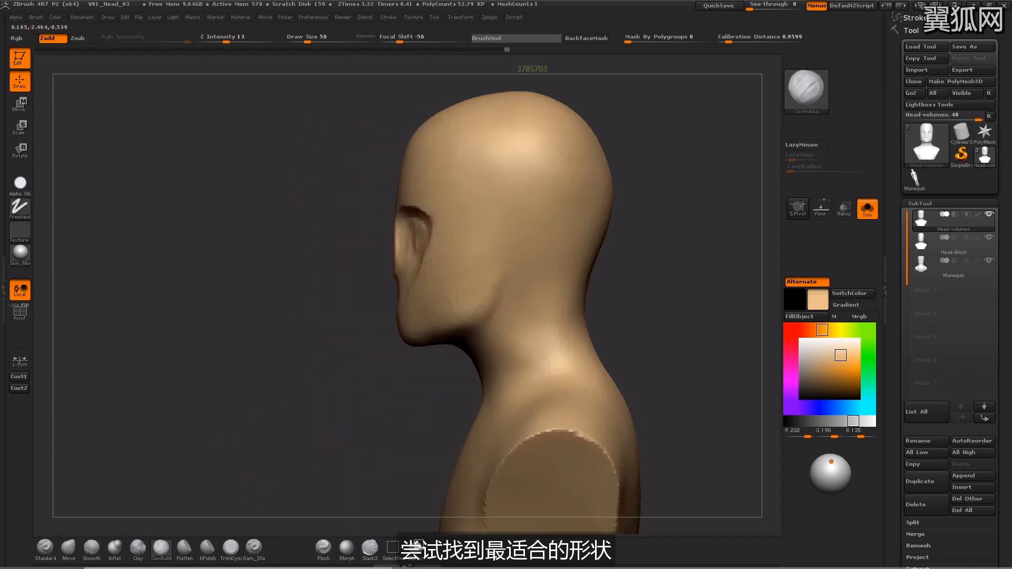
{"action": "left_click_drag", "start_coordinate": [640, 199], "coordinate": [396, 227]}
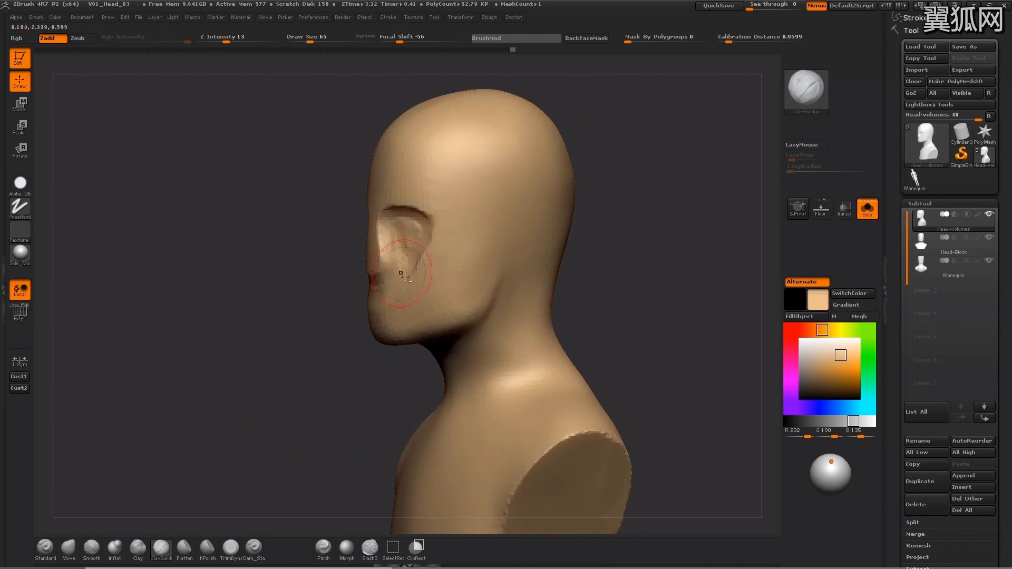
{"action": "left_click_drag", "start_coordinate": [644, 207], "coordinate": [647, 206]}
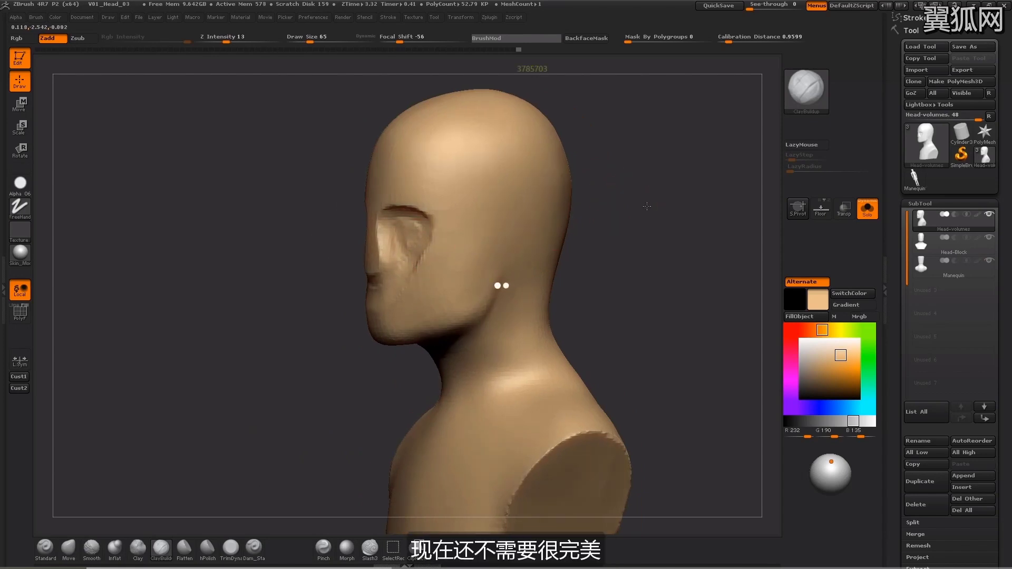
{"action": "left_click_drag", "start_coordinate": [647, 207], "coordinate": [704, 209]}
- Set the draw size to 59 and carve around the nose base with ClayBuildup to taper the nose tip
{"action": "key", "text": "s"}
{"action": "left_click_drag", "start_coordinate": [419, 254], "coordinate": [378, 296]}
{"action": "key", "text": "s"}
{"action": "left_click_drag", "start_coordinate": [548, 227], "coordinate": [588, 224], "text": "shift"}
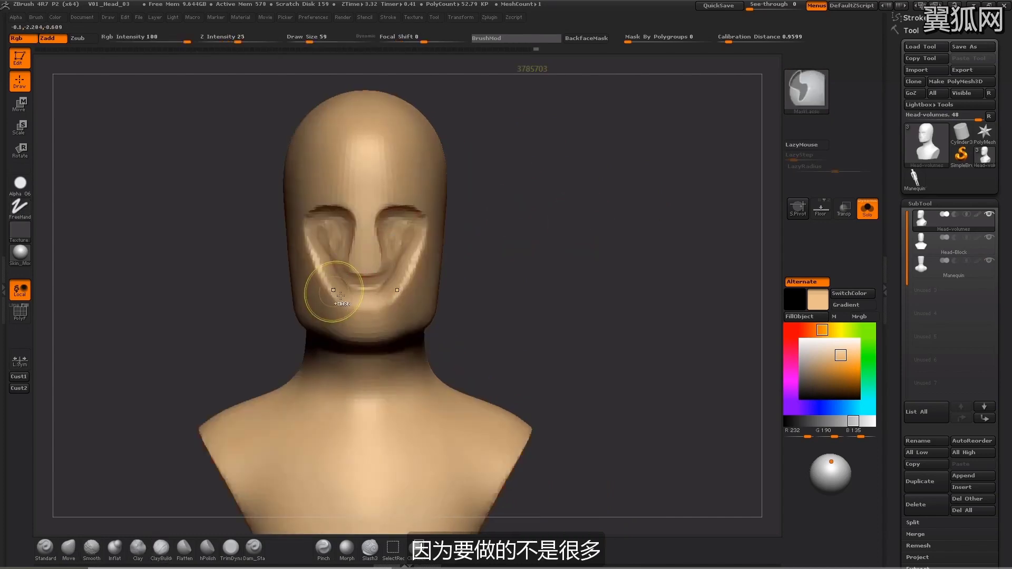
{"action": "mouse_move", "coordinate": [349, 301]}
{"action": "left_mouse_down", "text": "alt"}
{"action": "mouse_move", "coordinate": [382, 301]}
{"action": "mouse_move", "coordinate": [382, 291]}
{"action": "left_mouse_up", "text": "alt"}
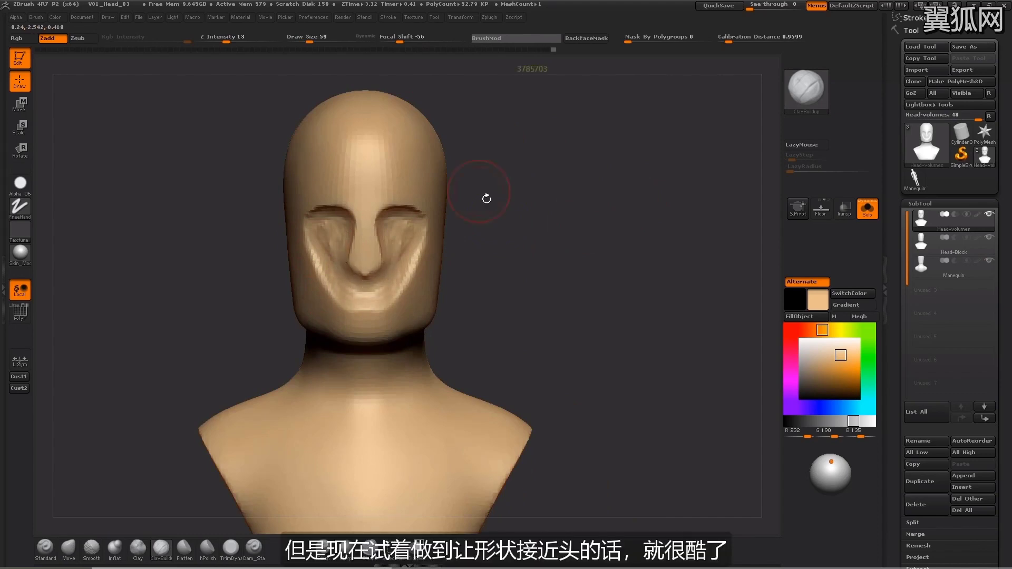
- Smooth the eye sockets, the cheeks and the area around the nose, reducing the draw size to 32
{"action": "mouse_move", "coordinate": [486, 199]}
{"action": "left_mouse_down"}
{"action": "mouse_move", "coordinate": [346, 246]}
{"action": "mouse_move", "coordinate": [325, 229]}
{"action": "left_mouse_up"}
{"action": "mouse_move", "coordinate": [464, 227]}
{"action": "left_mouse_down", "text": "shift"}
{"action": "mouse_move", "coordinate": [322, 248]}
{"action": "mouse_move", "coordinate": [351, 299]}
{"action": "left_mouse_up", "text": "shift"}
{"action": "left_click_drag", "start_coordinate": [400, 274], "coordinate": [390, 289], "text": "shift"}
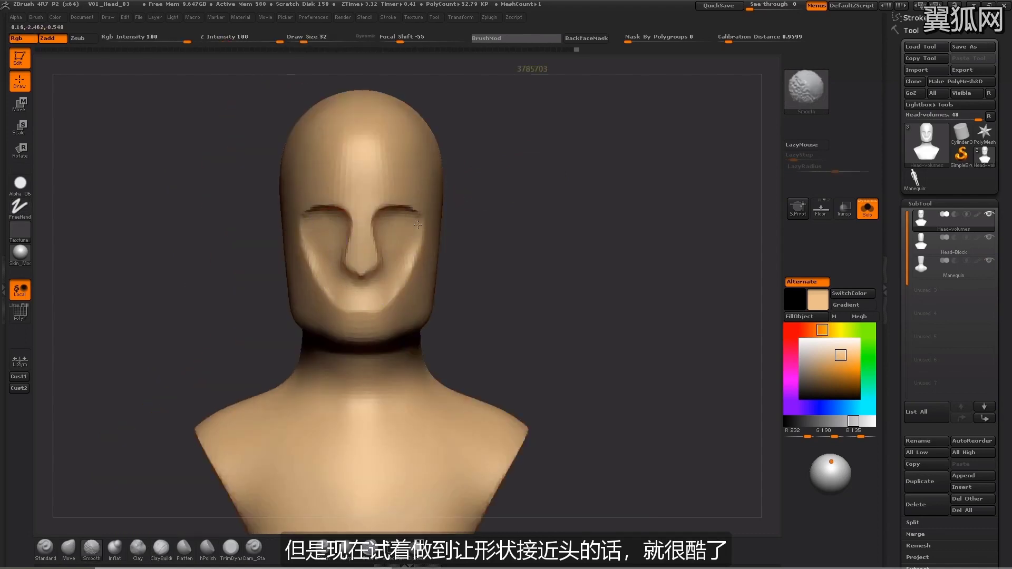
{"action": "left_click_drag", "start_coordinate": [469, 208], "coordinate": [538, 208], "text": "shift"}
{"action": "left_click_drag", "start_coordinate": [393, 202], "coordinate": [400, 230], "text": "shift"}
{"action": "left_click_drag", "start_coordinate": [542, 238], "coordinate": [465, 237], "text": "alt"}
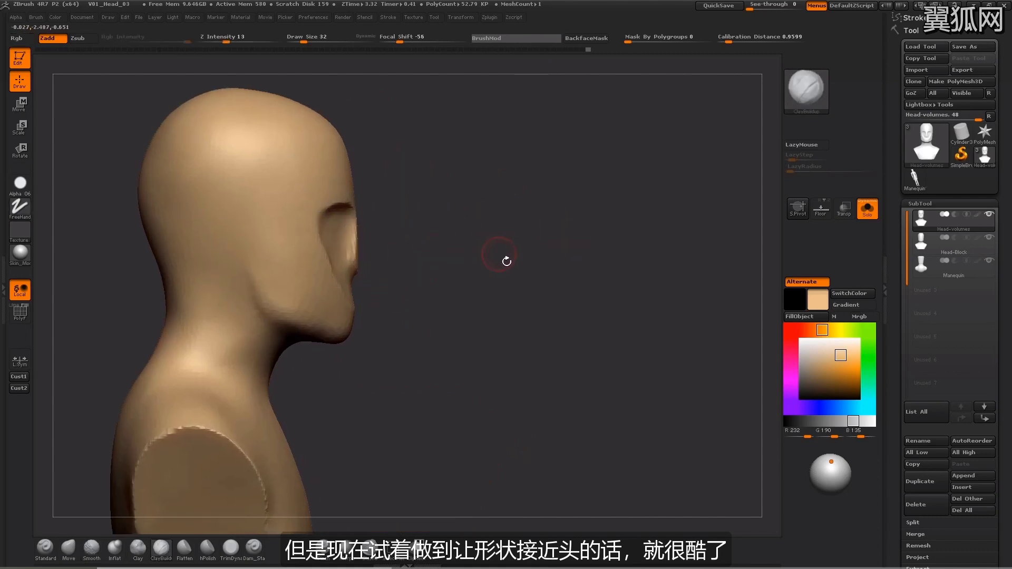
- Level the forehead and the area above the eye sockets with the Flatten brush at draw sizes 89 and 93
{"action": "left_click", "coordinate": [184, 549]}
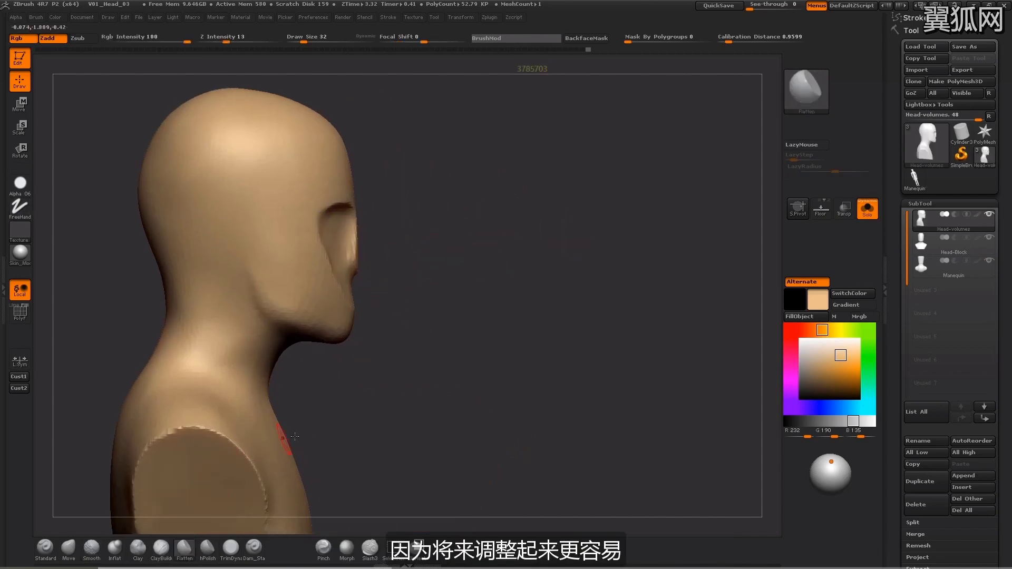
{"action": "left_click_drag", "start_coordinate": [557, 254], "coordinate": [478, 220]}
{"action": "key", "text": "s"}
{"action": "left_click_drag", "start_coordinate": [395, 163], "coordinate": [405, 163]}
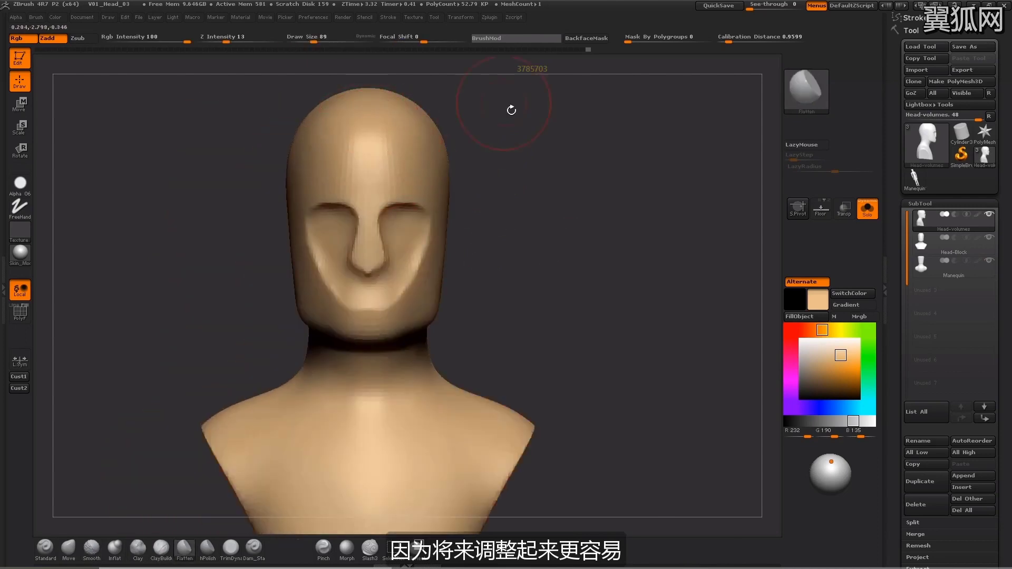
{"action": "left_click_drag", "start_coordinate": [512, 110], "coordinate": [491, 158], "text": "alt"}
{"action": "left_click_drag", "start_coordinate": [491, 158], "coordinate": [473, 205]}
{"action": "key", "text": "s"}
{"action": "left_click_drag", "start_coordinate": [350, 239], "coordinate": [352, 239]}
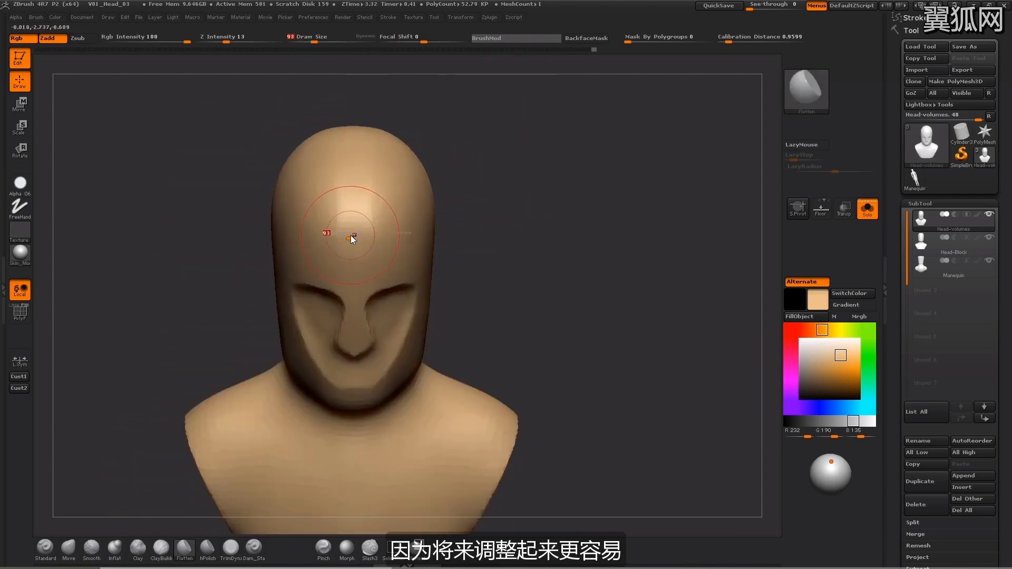
{"action": "mouse_move", "coordinate": [352, 203]}
{"action": "left_mouse_down"}
{"action": "mouse_move", "coordinate": [365, 166]}
{"action": "mouse_move", "coordinate": [371, 203]}
{"action": "left_mouse_up"}
{"action": "left_click_drag", "start_coordinate": [582, 180], "coordinate": [527, 158]}
{"action": "left_click_drag", "start_coordinate": [406, 235], "coordinate": [413, 262]}
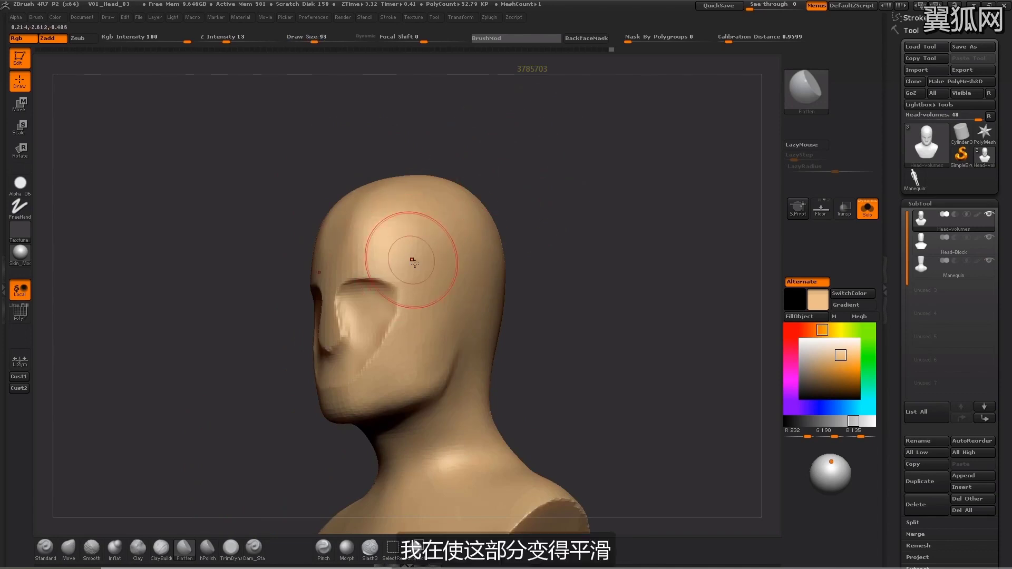
{"action": "left_click_drag", "start_coordinate": [527, 216], "coordinate": [510, 205]}
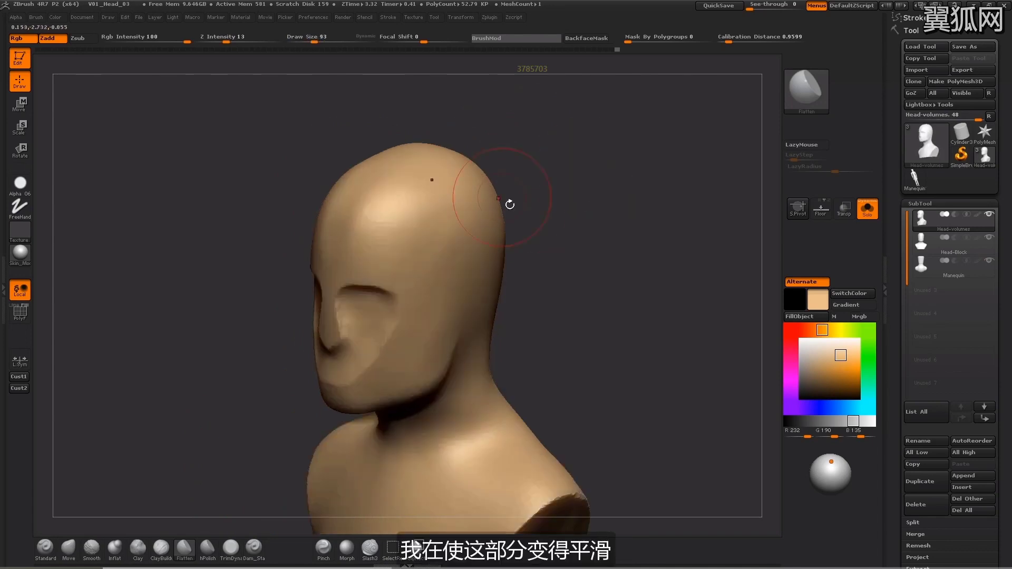
- Refine the frontal bone volume above the brows with the Flatten brush at draw sizes 59 and 45, smoothing the forehead
{"action": "key", "text": "s"}
{"action": "left_click_drag", "start_coordinate": [393, 228], "coordinate": [395, 228]}
{"action": "mouse_move", "coordinate": [393, 213]}
{"action": "left_mouse_down"}
{"action": "mouse_move", "coordinate": [368, 263]}
{"action": "mouse_move", "coordinate": [378, 258]}
{"action": "left_mouse_up"}
{"action": "mouse_move", "coordinate": [405, 185]}
{"action": "left_mouse_down"}
{"action": "mouse_move", "coordinate": [381, 237]}
{"action": "mouse_move", "coordinate": [376, 227]}
{"action": "left_mouse_up"}
{"action": "left_click_drag", "start_coordinate": [501, 167], "coordinate": [554, 172]}
{"action": "mouse_move", "coordinate": [350, 182]}
{"action": "left_mouse_down"}
{"action": "mouse_move", "coordinate": [351, 211]}
{"action": "mouse_move", "coordinate": [350, 203]}
{"action": "left_mouse_up"}
{"action": "mouse_move", "coordinate": [362, 158]}
{"action": "left_mouse_down", "text": "shift"}
{"action": "mouse_move", "coordinate": [348, 202]}
{"action": "mouse_move", "coordinate": [363, 172]}
{"action": "left_mouse_up", "text": "shift"}
{"action": "left_click_drag", "start_coordinate": [461, 183], "coordinate": [414, 182]}
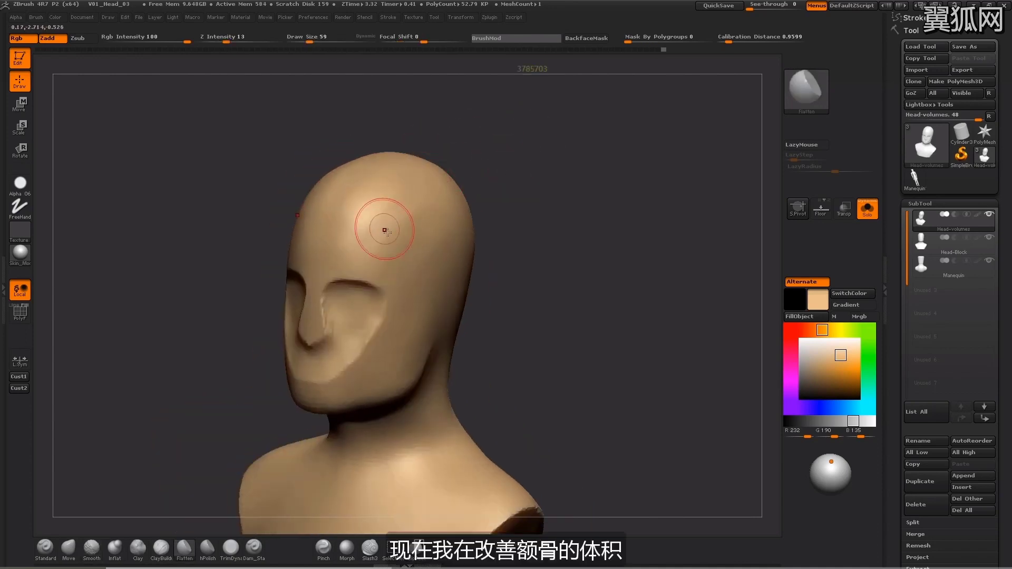
{"action": "mouse_move", "coordinate": [384, 224]}
{"action": "left_mouse_down"}
{"action": "mouse_move", "coordinate": [364, 242]}
{"action": "mouse_move", "coordinate": [404, 194]}
{"action": "left_mouse_up"}
{"action": "mouse_move", "coordinate": [404, 193]}
{"action": "left_mouse_down", "text": "shift"}
{"action": "mouse_move", "coordinate": [364, 262]}
{"action": "mouse_move", "coordinate": [455, 233]}
{"action": "left_mouse_up", "text": "shift"}
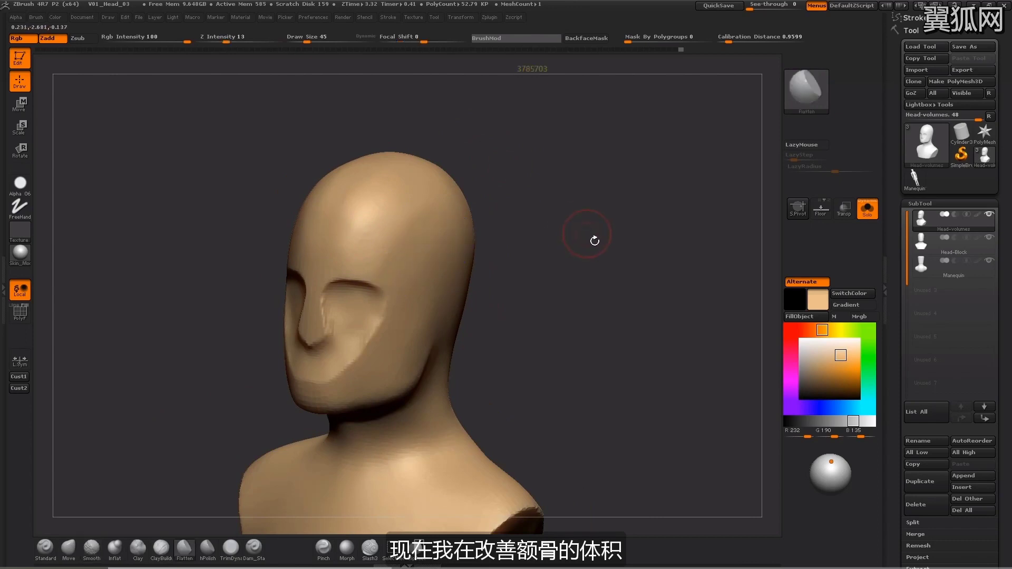
{"action": "left_click_drag", "start_coordinate": [595, 241], "coordinate": [570, 233]}
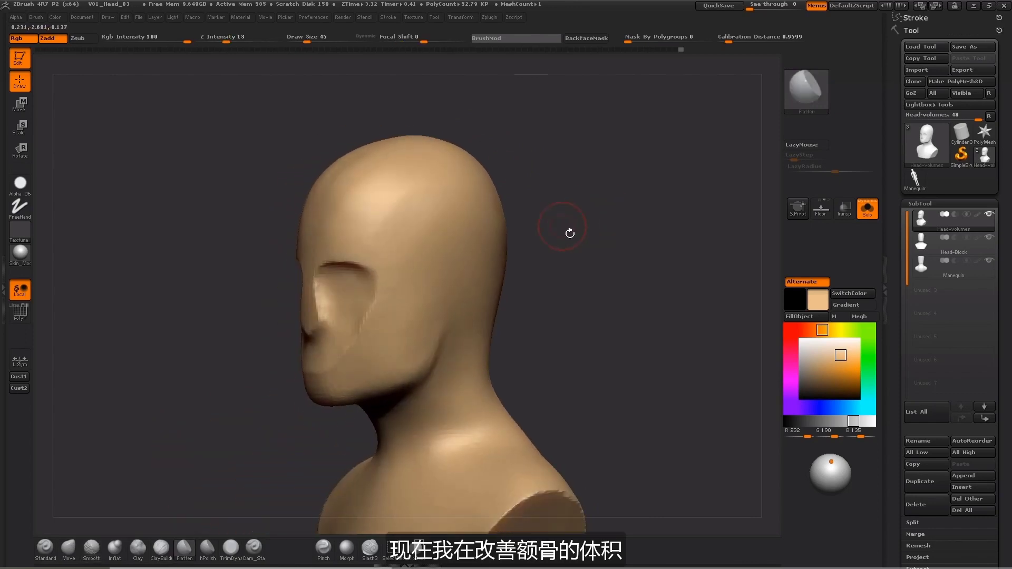
- Shape the forehead sides and temples with ClayBuildup at Z Intensity 5, using draw sizes 86 and 53
{"action": "left_click", "coordinate": [257, 547]}
{"action": "key", "text": "bracketright"}
{"action": "key", "text": "bracketright"}
{"action": "key", "text": "bracketright"}
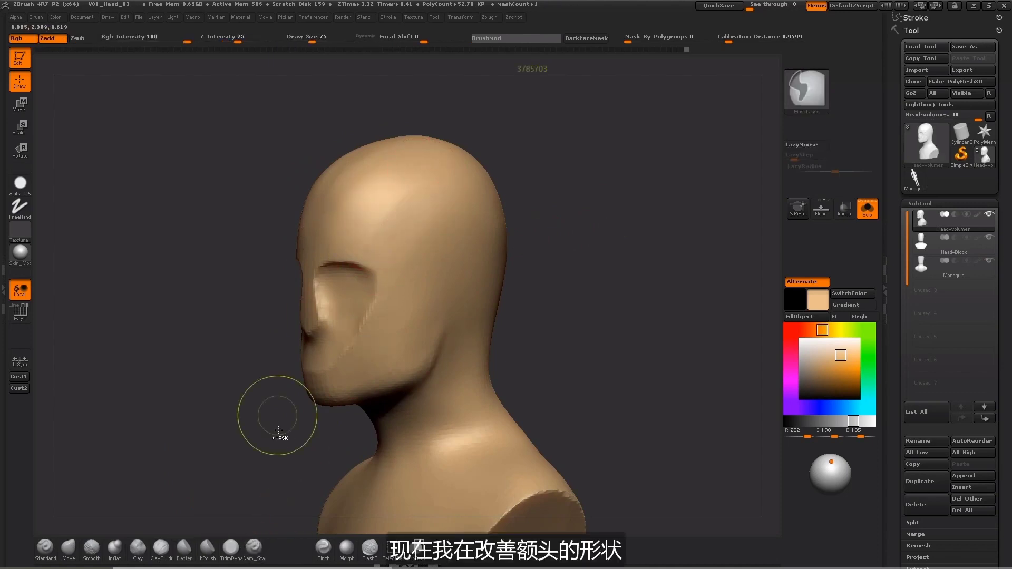
{"action": "left_click", "coordinate": [161, 547]}
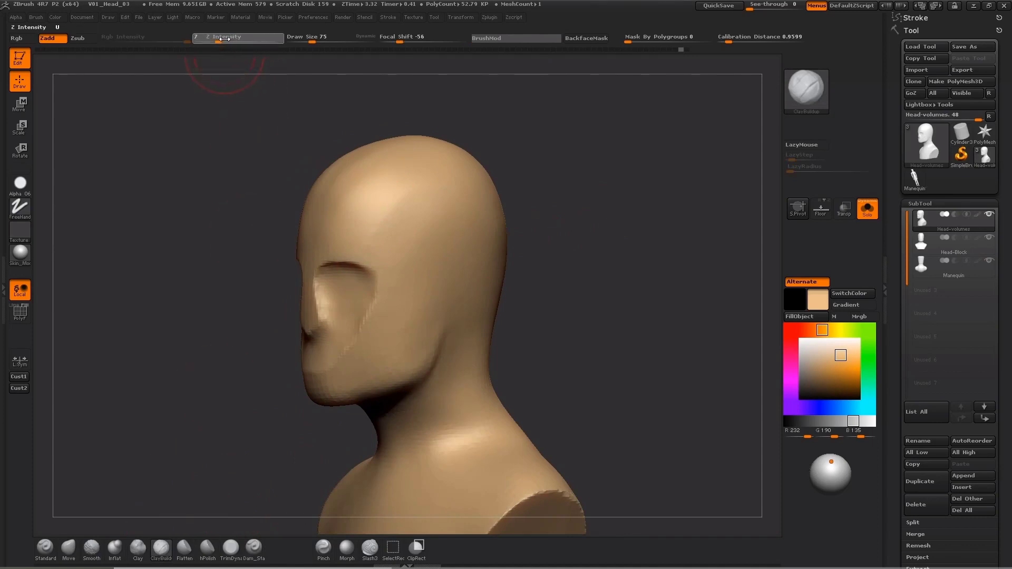
{"action": "left_click_drag", "start_coordinate": [226, 42], "coordinate": [215, 41]}
{"action": "mouse_move", "coordinate": [381, 252]}
{"action": "left_mouse_down"}
{"action": "mouse_move", "coordinate": [398, 222]}
{"action": "mouse_move", "coordinate": [422, 223]}
{"action": "left_mouse_up"}
{"action": "key", "text": "bracketright"}
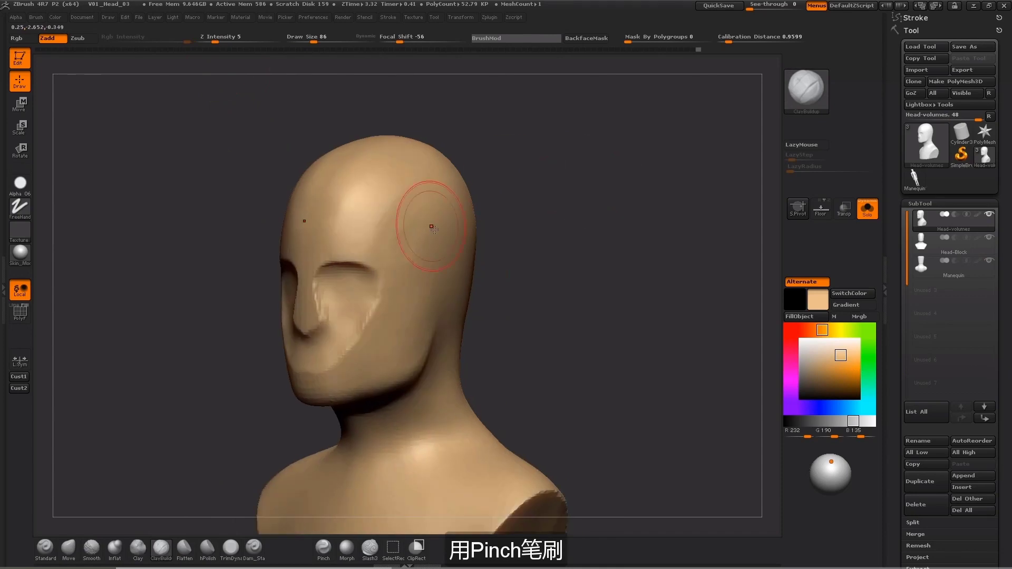
{"action": "key", "text": "shift"}
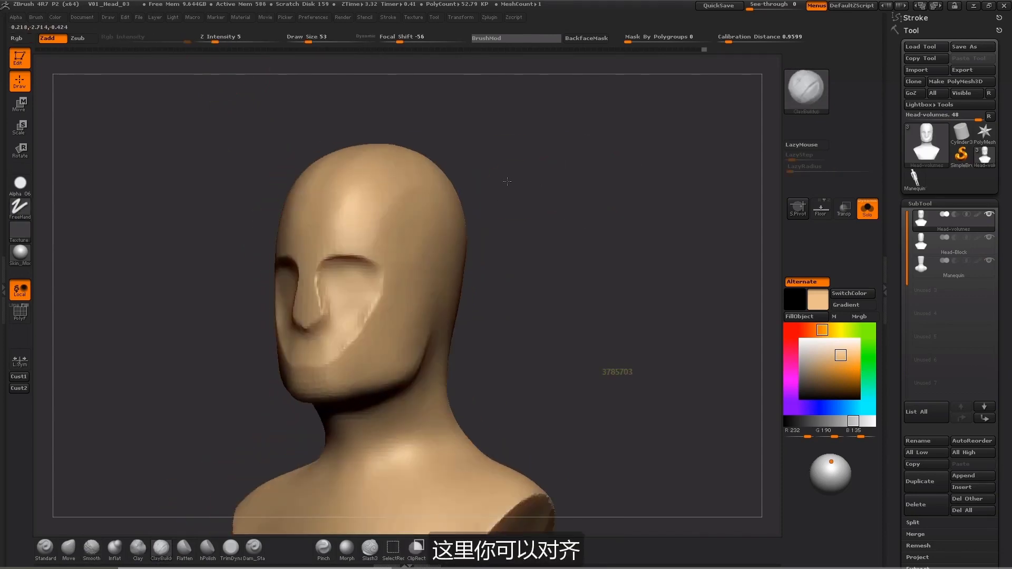
{"action": "key", "text": "shift"}
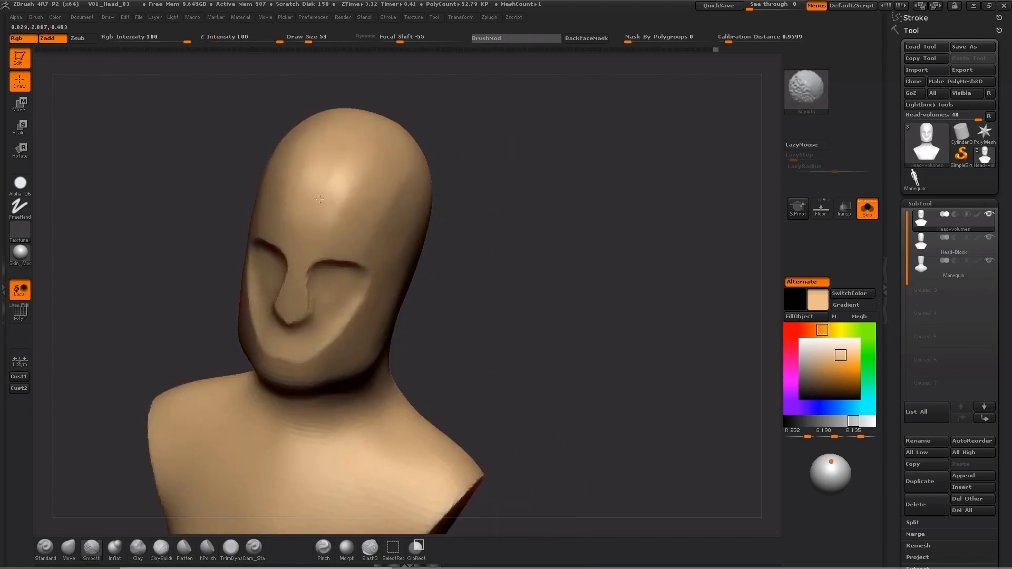
- Smooth the forehead at draw size 53, working toward the profile view
{"action": "left_click_drag", "start_coordinate": [319, 199], "coordinate": [317, 210], "text": "shift"}
{"action": "left_click_drag", "start_coordinate": [569, 184], "coordinate": [434, 140]}
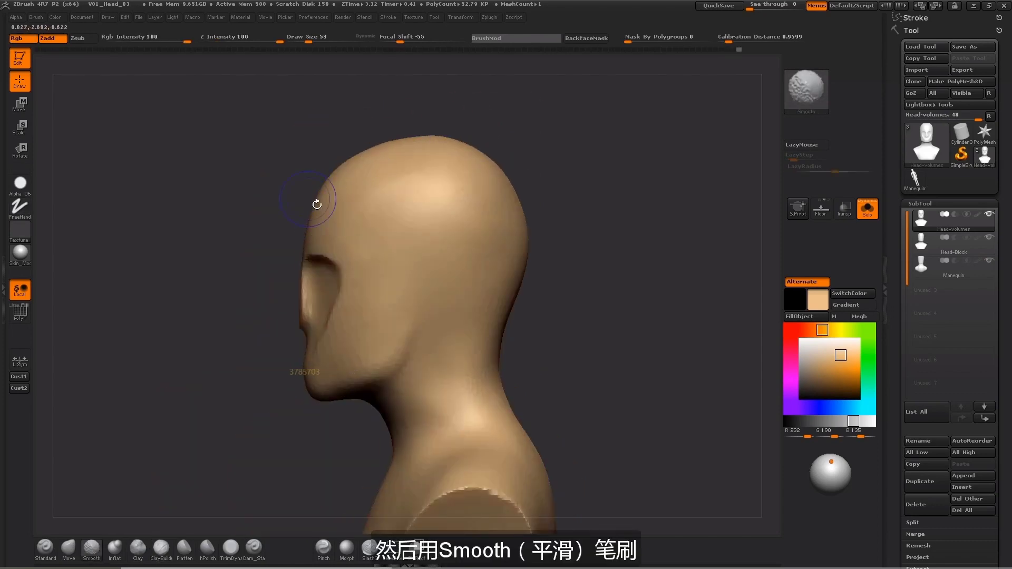
{"action": "mouse_move", "coordinate": [211, 232]}
{"action": "left_mouse_down"}
{"action": "mouse_move", "coordinate": [279, 248]}
{"action": "mouse_move", "coordinate": [297, 264]}
{"action": "left_mouse_up"}
{"action": "left_click_drag", "start_coordinate": [592, 227], "coordinate": [463, 259], "text": "shift"}
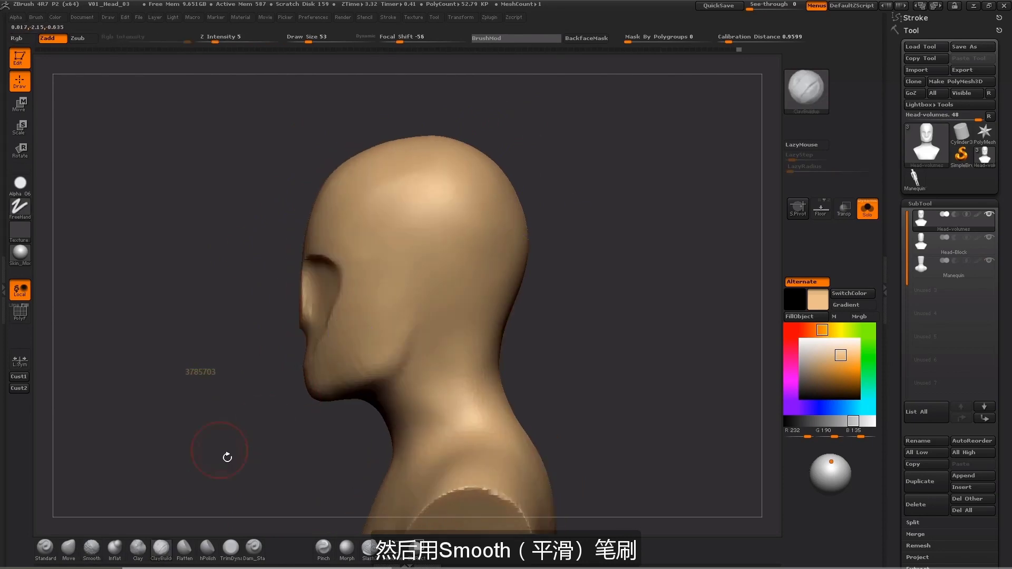
- Adjust the cheek plane and mouth area in profile with the Move brush, using draw sizes 86, 109 and 105
{"action": "left_click", "coordinate": [69, 550]}
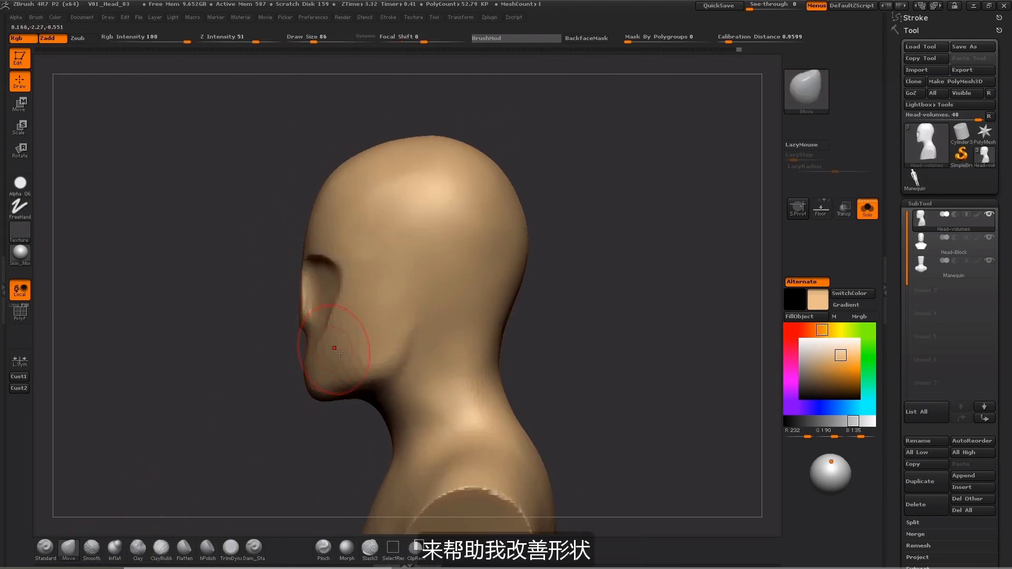
{"action": "left_click_drag", "start_coordinate": [335, 346], "coordinate": [346, 352]}
{"action": "left_click_drag", "start_coordinate": [272, 453], "coordinate": [316, 426], "text": "alt"}
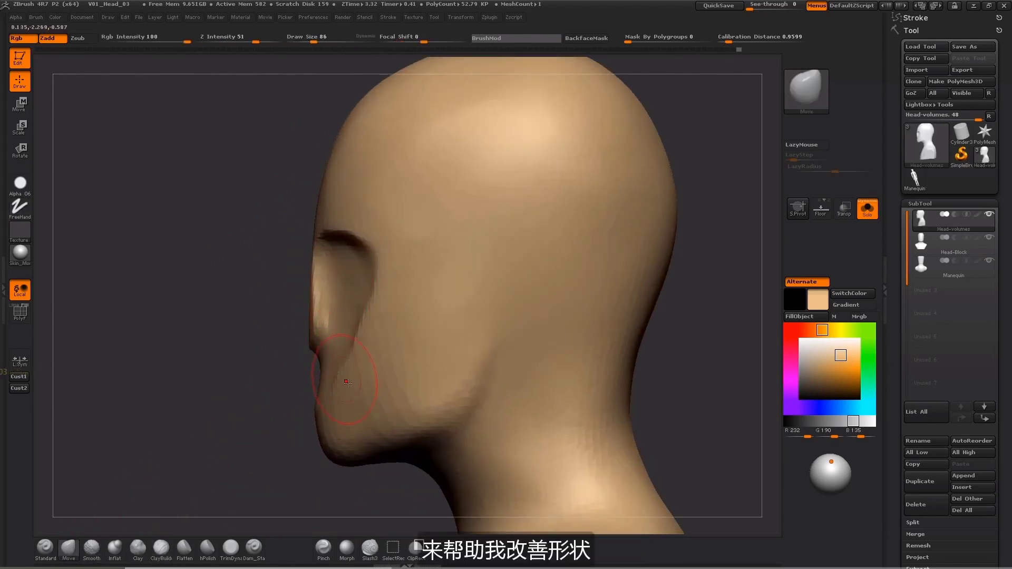
{"action": "key", "text": "]"}
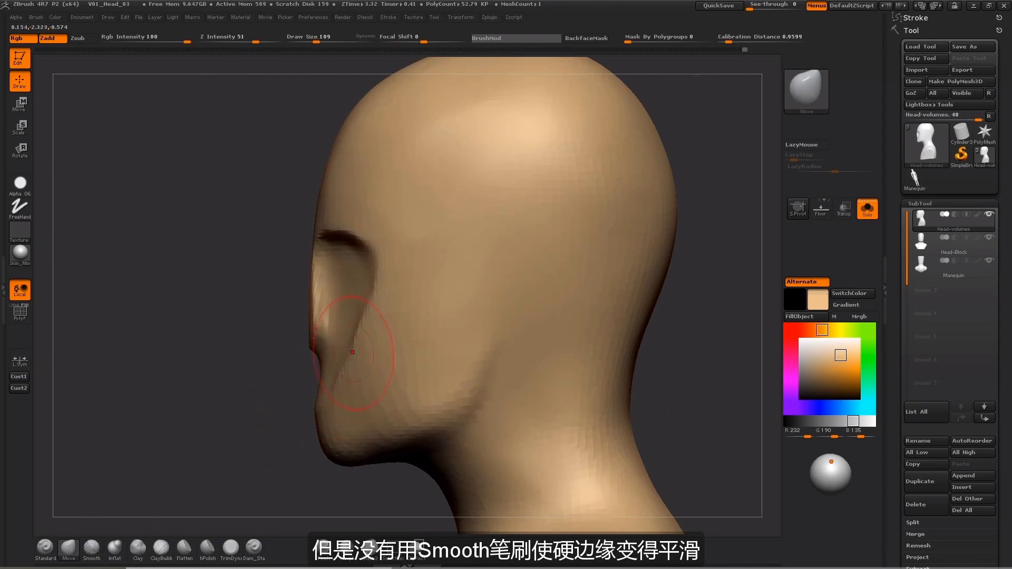
{"action": "key", "text": "s"}
{"action": "left_click_drag", "start_coordinate": [383, 286], "coordinate": [379, 286]}
{"action": "key", "text": "]"}
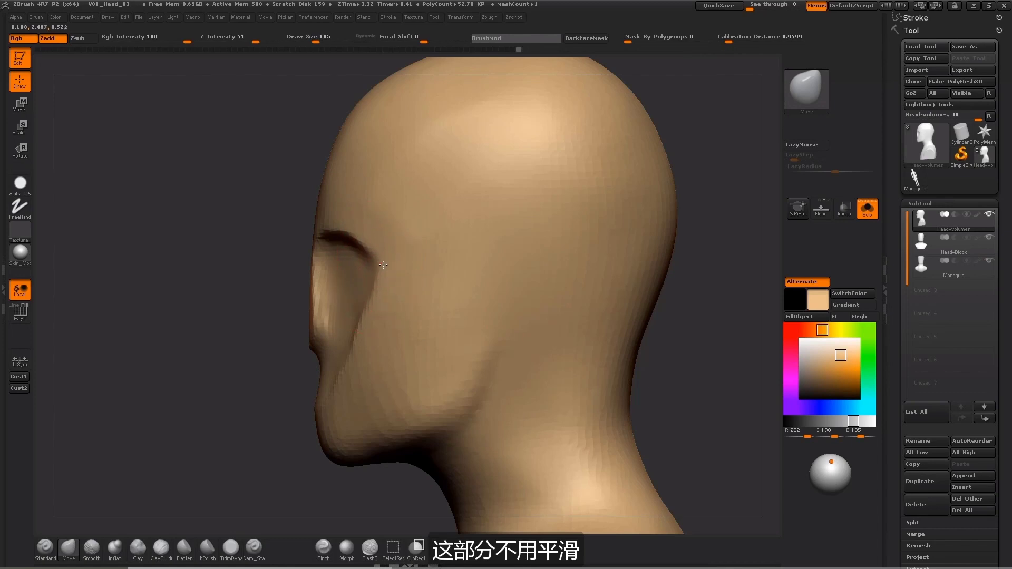
- Reshape the outer corner of the eye socket and the brow in profile with the Move brush at draw sizes 56 and 72
{"action": "key", "text": "s"}
{"action": "left_click_drag", "start_coordinate": [384, 265], "coordinate": [372, 254]}
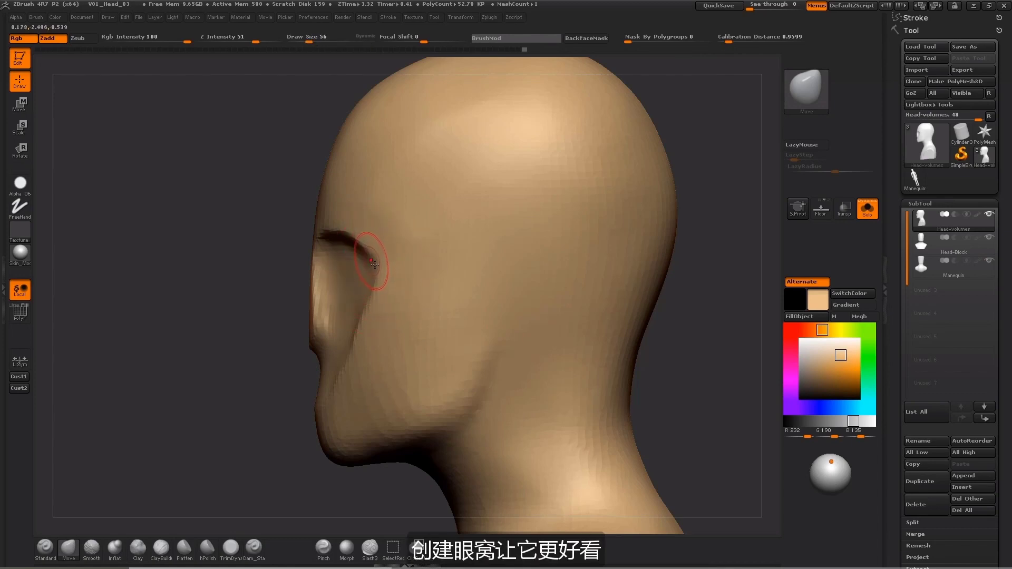
{"action": "key", "text": "s"}
{"action": "left_click_drag", "start_coordinate": [294, 269], "coordinate": [309, 270]}
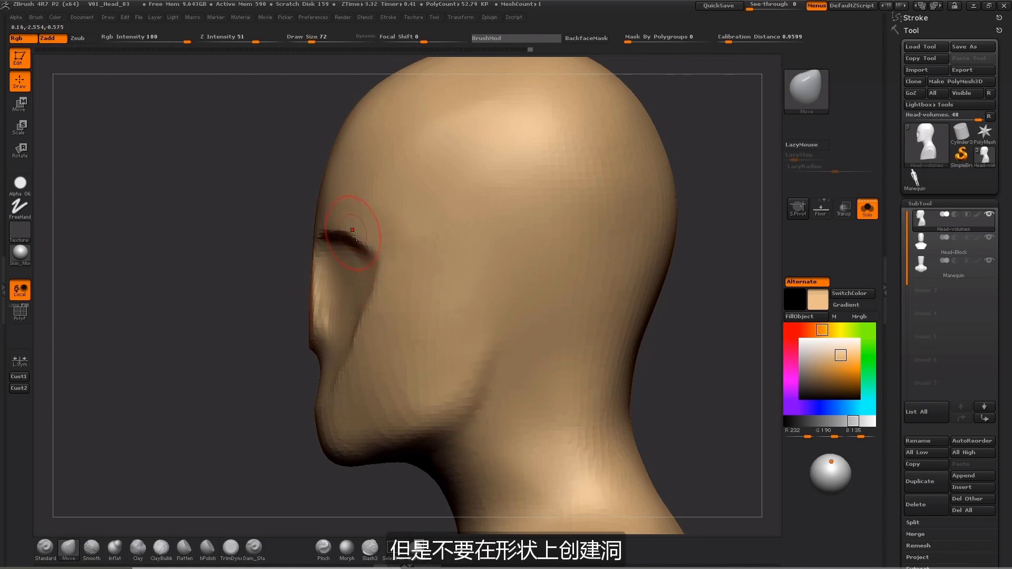
- Adjust the eye socket and brow shapes from the front with the Move brush at draw sizes 86 and 59
{"action": "left_click_drag", "start_coordinate": [226, 308], "coordinate": [305, 237], "text": "shift"}
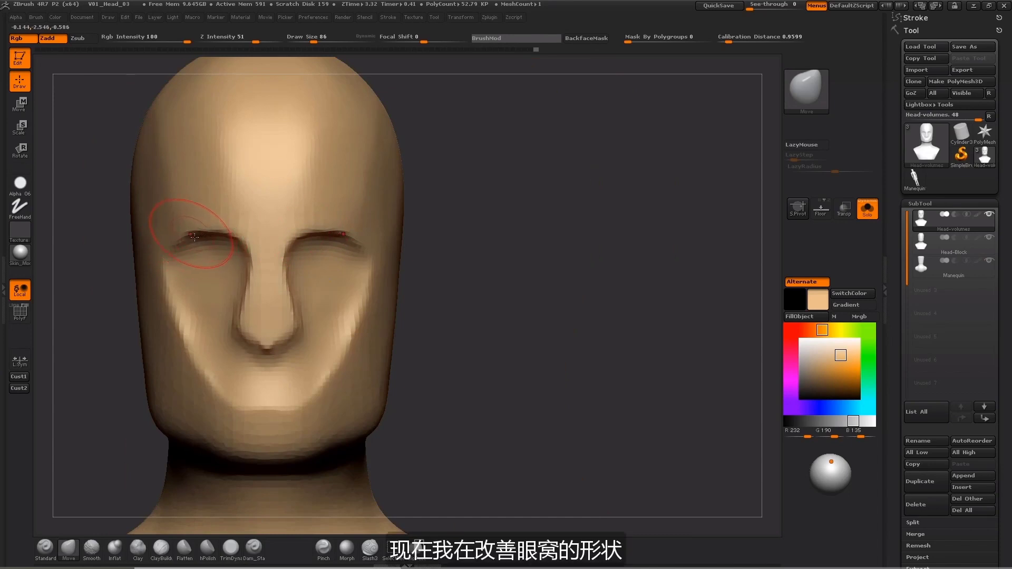
{"action": "key", "text": "s"}
{"action": "left_click_drag", "start_coordinate": [180, 241], "coordinate": [181, 247]}
{"action": "key", "text": "s"}
{"action": "mouse_move", "coordinate": [577, 320]}
{"action": "left_mouse_down", "text": "alt"}
{"action": "mouse_move", "coordinate": [616, 286]}
{"action": "mouse_move", "coordinate": [498, 251]}
{"action": "left_mouse_up", "text": "alt"}
{"action": "key", "text": "s"}
{"action": "left_click_drag", "start_coordinate": [321, 223], "coordinate": [310, 223]}
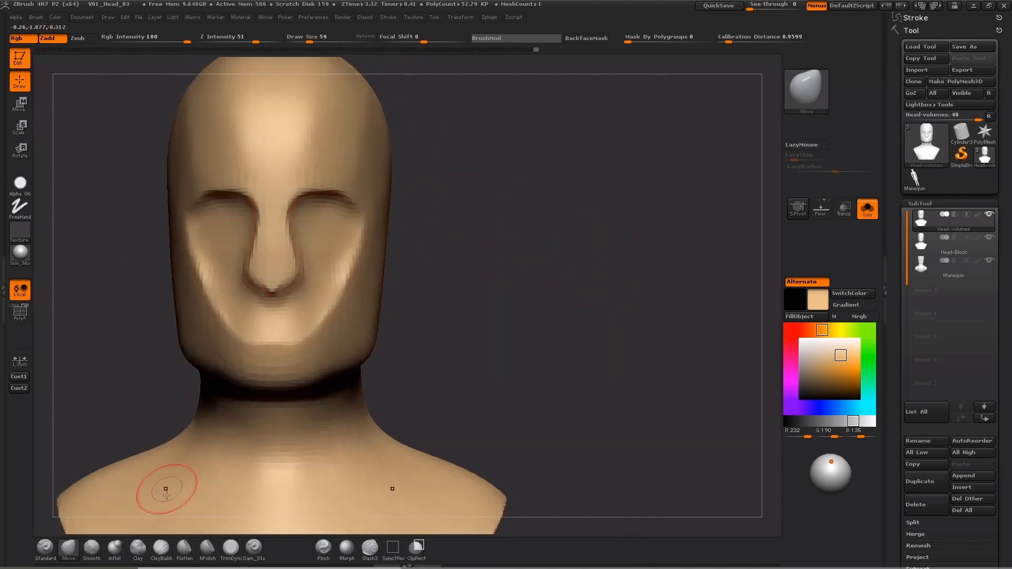
- Carve lightly inside the eye sockets and cheeks with ClayBuildup at Z Intensity 5 and smooth the result
{"action": "left_click", "coordinate": [161, 549]}
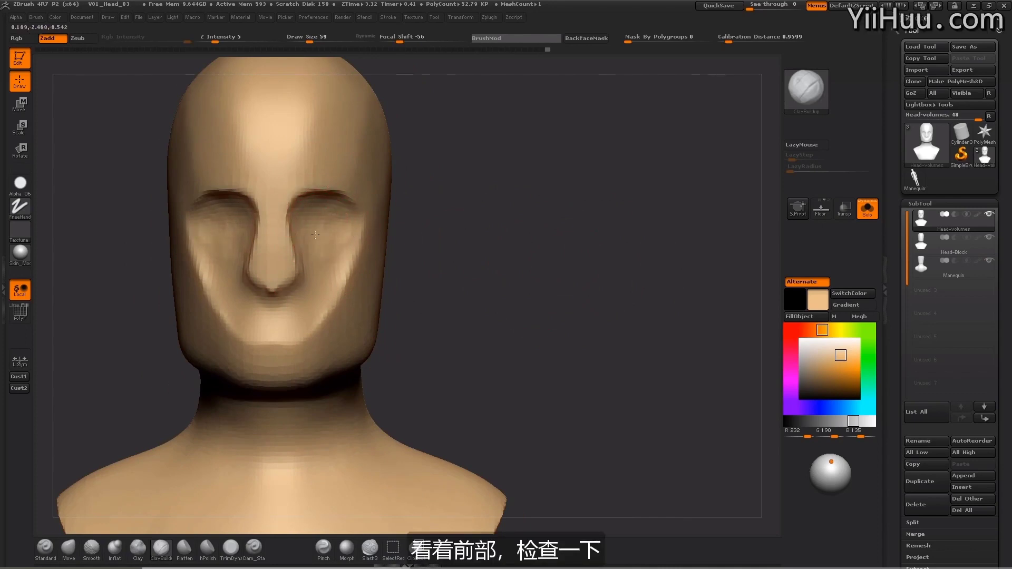
{"action": "left_click_drag", "start_coordinate": [312, 326], "coordinate": [289, 336], "text": "alt"}
{"action": "left_click_drag", "start_coordinate": [334, 286], "coordinate": [314, 269], "text": "alt"}
{"action": "left_click_drag", "start_coordinate": [222, 269], "coordinate": [234, 309], "text": "shift"}
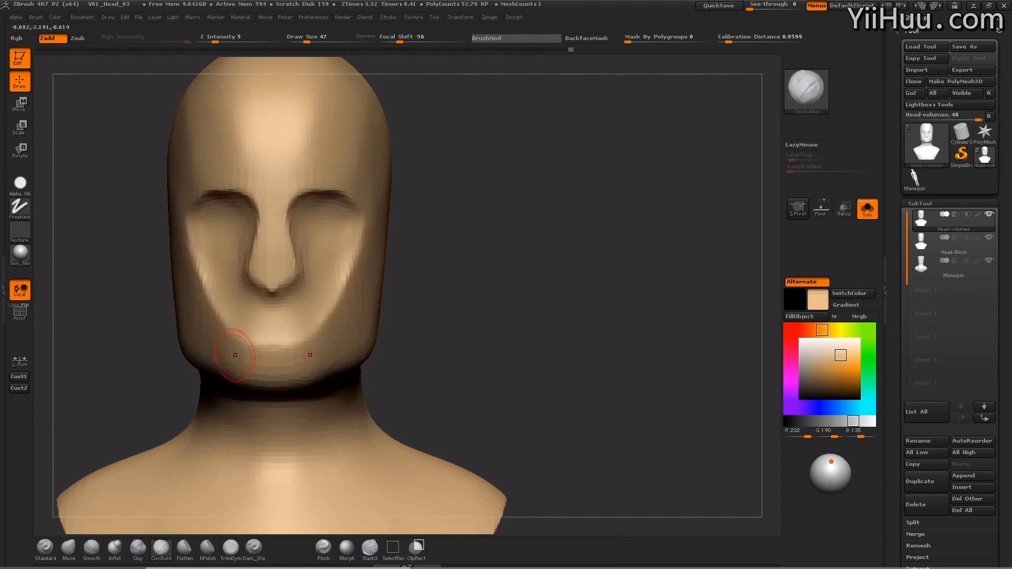
- Adjust the side edges of the cheek planes from the front with the Move brush at draw sizes 89 and 93
{"action": "left_click", "coordinate": [69, 547]}
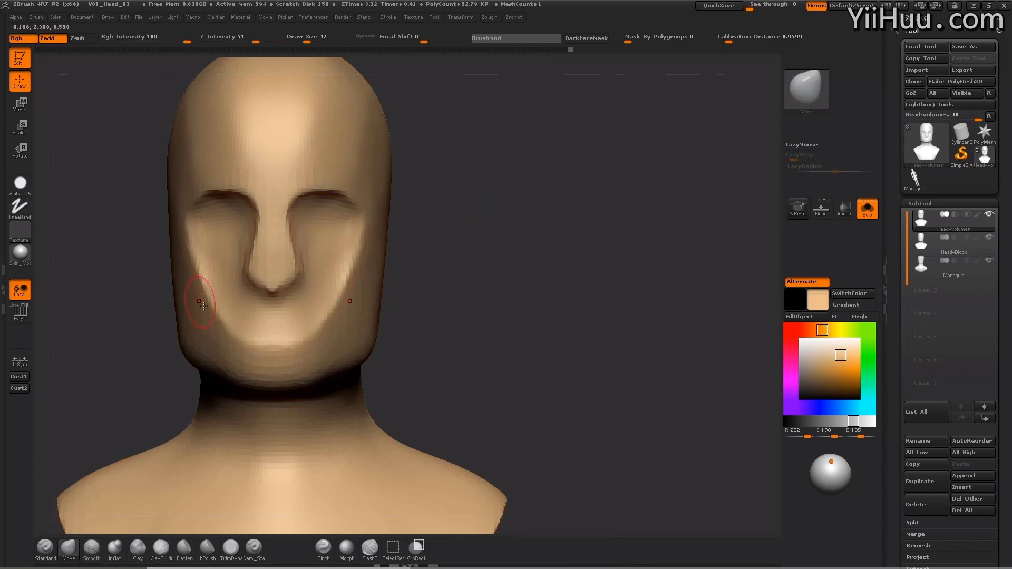
{"action": "left_click_drag", "start_coordinate": [200, 262], "coordinate": [196, 265]}
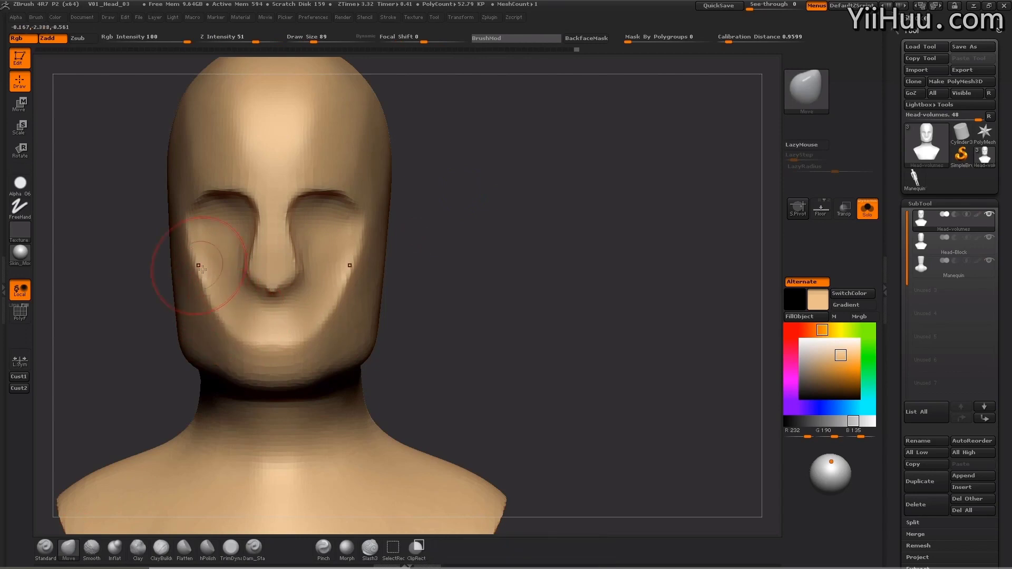
{"action": "key", "text": "s"}
{"action": "left_click_drag", "start_coordinate": [211, 235], "coordinate": [207, 235]}
{"action": "mouse_move", "coordinate": [459, 232]}
{"action": "left_mouse_down"}
{"action": "mouse_move", "coordinate": [491, 233]}
{"action": "mouse_move", "coordinate": [501, 210]}
{"action": "left_mouse_up"}
- Add volume to the forehead at draw size 93 and to the brow ridge at draw size 39 with ClayBuildup
{"action": "left_click", "coordinate": [162, 550]}
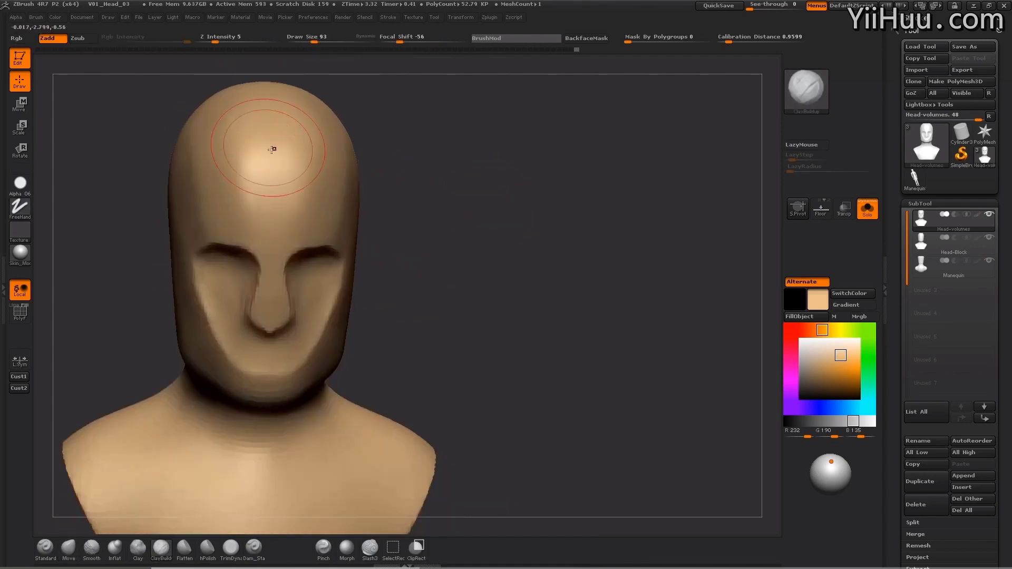
{"action": "mouse_move", "coordinate": [271, 167]}
{"action": "left_mouse_down"}
{"action": "mouse_move", "coordinate": [275, 204]}
{"action": "mouse_move", "coordinate": [284, 191]}
{"action": "mouse_move", "coordinate": [282, 223]}
{"action": "mouse_move", "coordinate": [253, 167]}
{"action": "mouse_move", "coordinate": [288, 174]}
{"action": "left_mouse_up"}
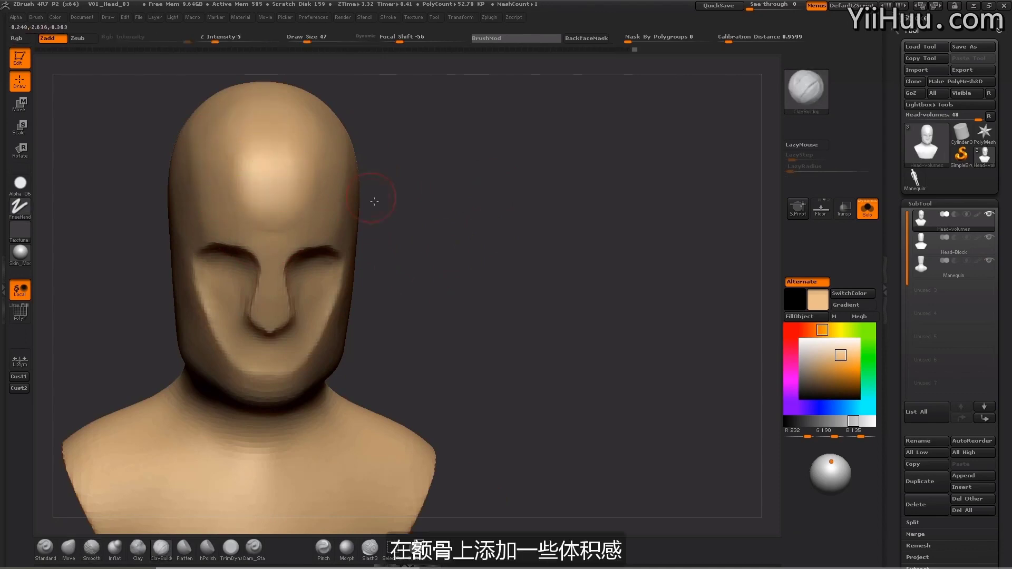
{"action": "mouse_move", "coordinate": [390, 201]}
{"action": "left_mouse_down"}
{"action": "mouse_move", "coordinate": [517, 185]}
{"action": "mouse_move", "coordinate": [473, 170]}
{"action": "left_mouse_up"}
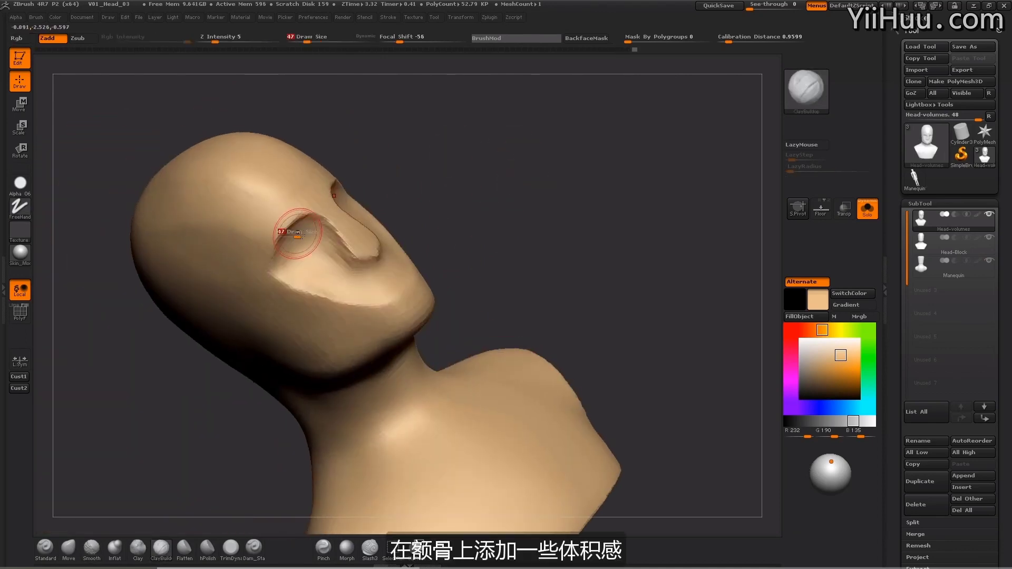
{"action": "mouse_move", "coordinate": [300, 231]}
{"action": "left_mouse_down", "text": "shift"}
{"action": "mouse_move", "coordinate": [305, 219]}
{"action": "mouse_move", "coordinate": [274, 245]}
{"action": "left_mouse_up", "text": "shift"}
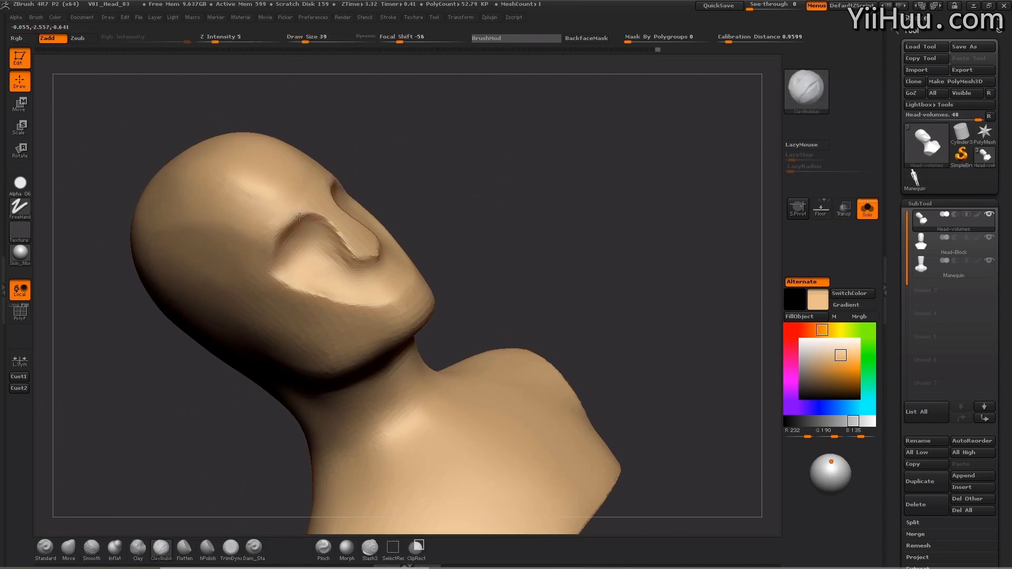
{"action": "left_click_drag", "start_coordinate": [292, 221], "coordinate": [311, 214]}
{"action": "left_click_drag", "start_coordinate": [401, 142], "coordinate": [382, 153]}
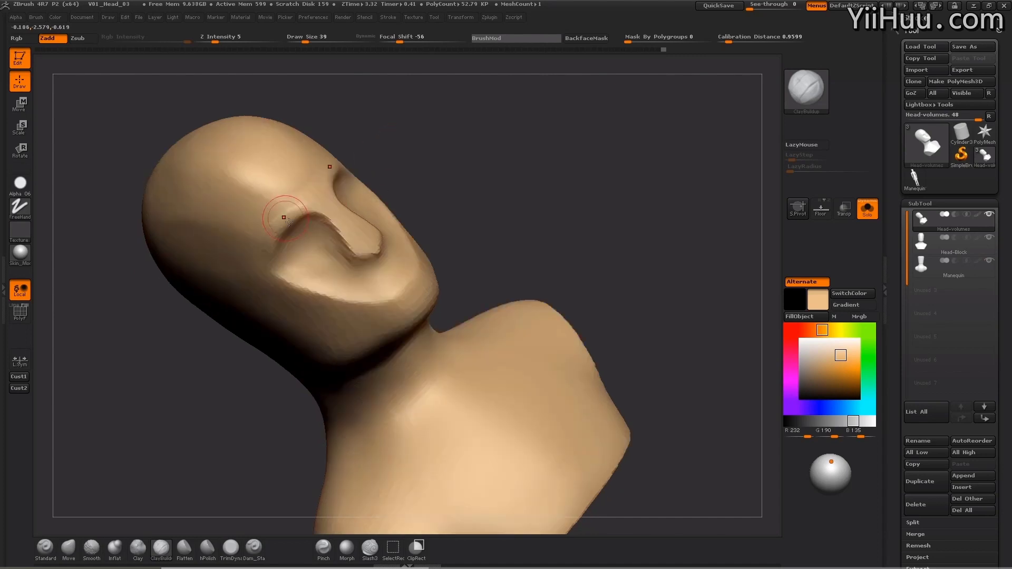
{"action": "left_click_drag", "start_coordinate": [290, 216], "coordinate": [312, 199]}
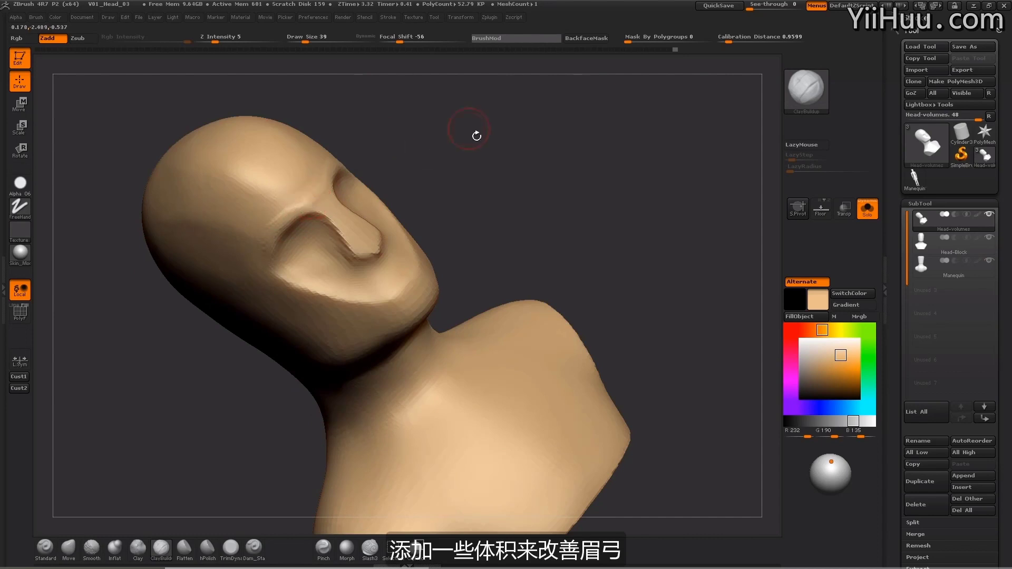
{"action": "left_click_drag", "start_coordinate": [474, 135], "coordinate": [447, 119]}
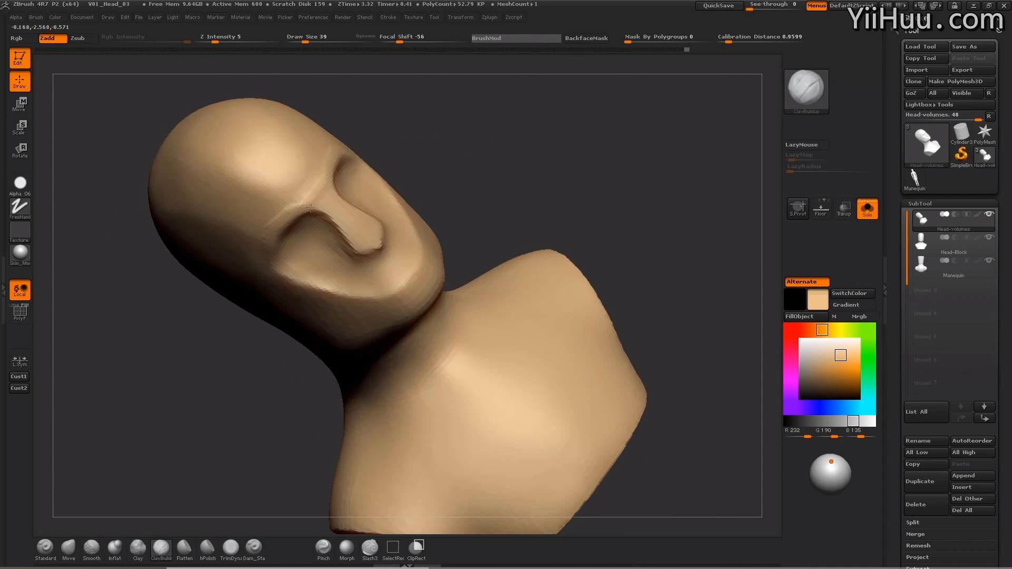
- Sharpen the brow ridge above the eye sockets with inverted Dam_Standard strokes at Z Intensity 10 and smooth it
{"action": "left_click", "coordinate": [253, 548]}
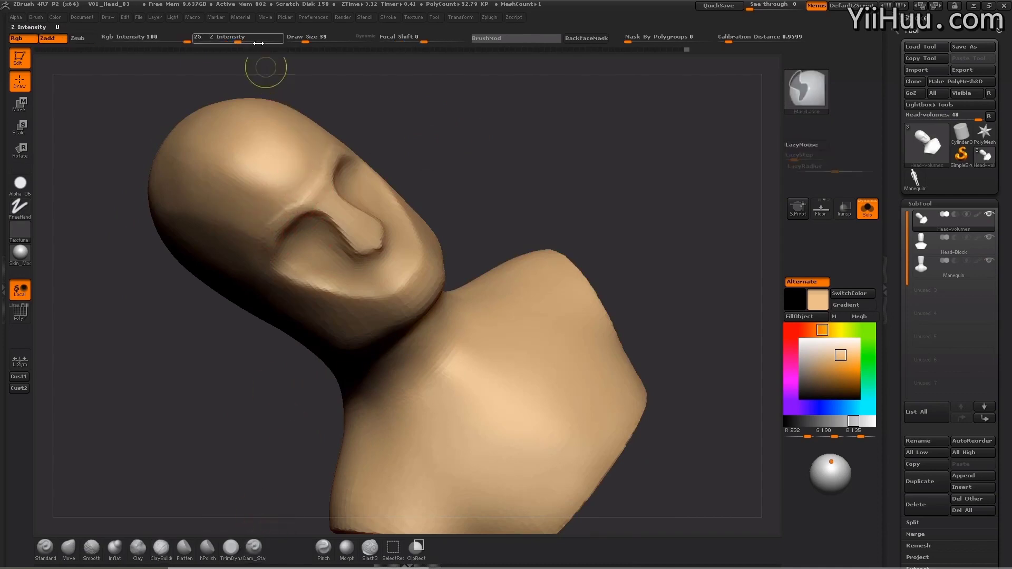
{"action": "left_click", "coordinate": [222, 40]}
{"action": "left_click_drag", "start_coordinate": [320, 184], "coordinate": [272, 223], "text": "alt"}
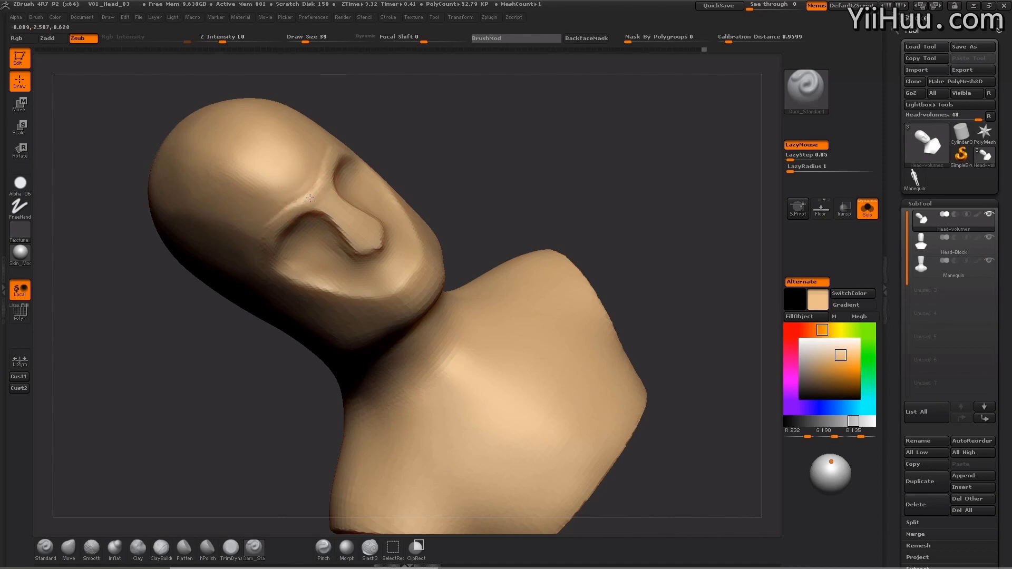
{"action": "left_click_drag", "start_coordinate": [315, 194], "coordinate": [319, 180], "text": "alt"}
{"action": "left_click_drag", "start_coordinate": [385, 103], "coordinate": [448, 70]}
{"action": "left_click_drag", "start_coordinate": [306, 204], "coordinate": [280, 224], "text": "shift"}
{"action": "left_click_drag", "start_coordinate": [367, 161], "coordinate": [380, 174], "text": "shift"}
{"action": "left_click_drag", "start_coordinate": [284, 216], "coordinate": [261, 232], "text": "shift"}
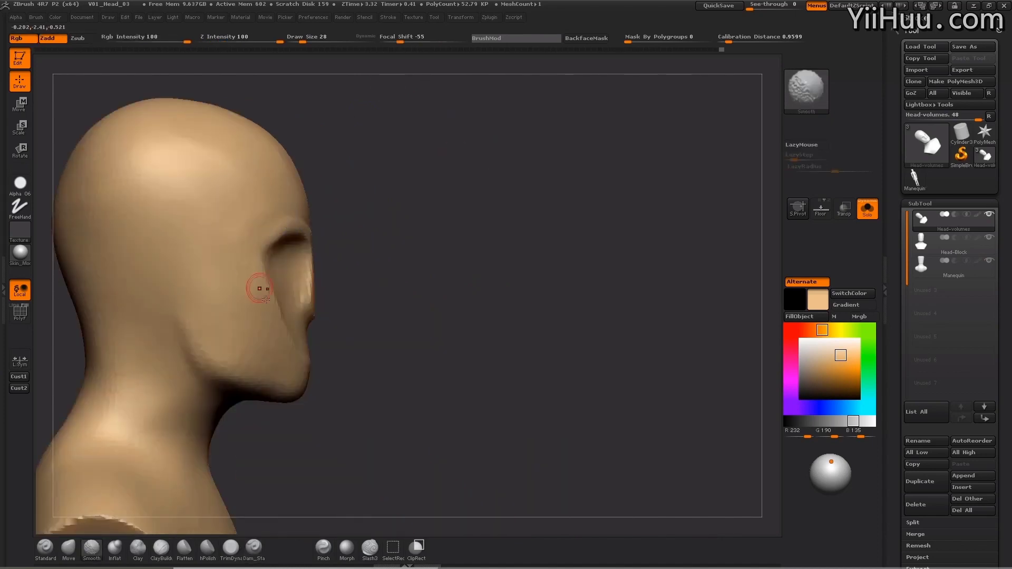
- Build up the outer end of the brow above the eye socket with ClayBuildup at draw size 53
{"action": "left_click", "coordinate": [163, 549]}
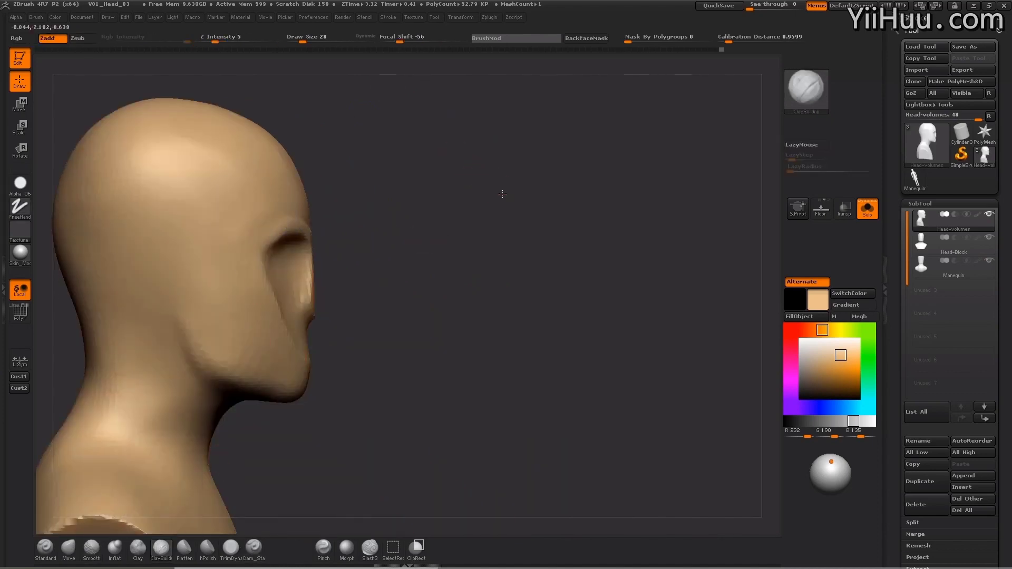
{"action": "mouse_move", "coordinate": [502, 194]}
{"action": "left_mouse_down"}
{"action": "mouse_move", "coordinate": [421, 193]}
{"action": "mouse_move", "coordinate": [502, 194]}
{"action": "left_mouse_up"}
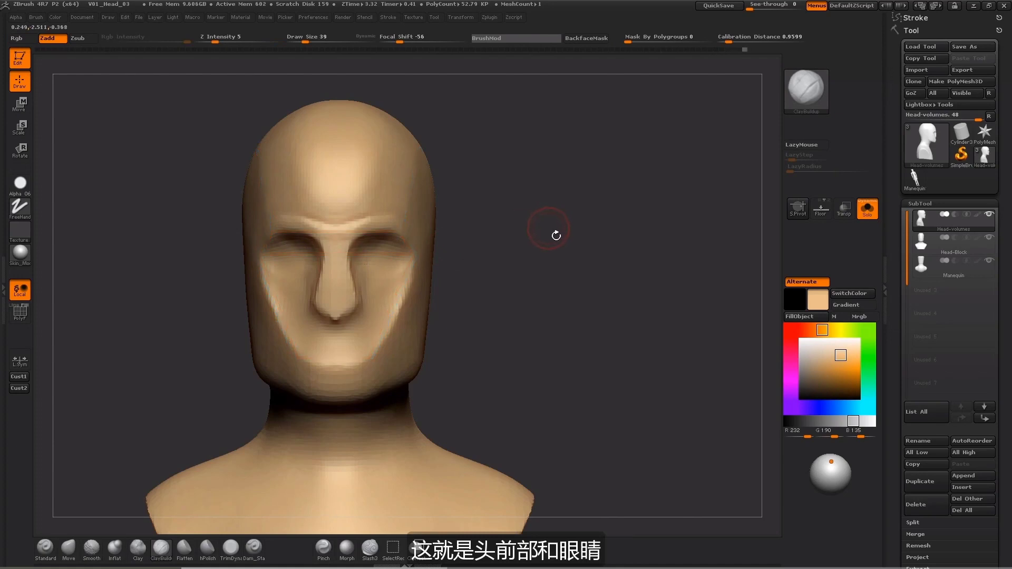
{"action": "left_click_drag", "start_coordinate": [551, 228], "coordinate": [552, 244]}
{"action": "left_click_drag", "start_coordinate": [483, 210], "coordinate": [350, 226]}
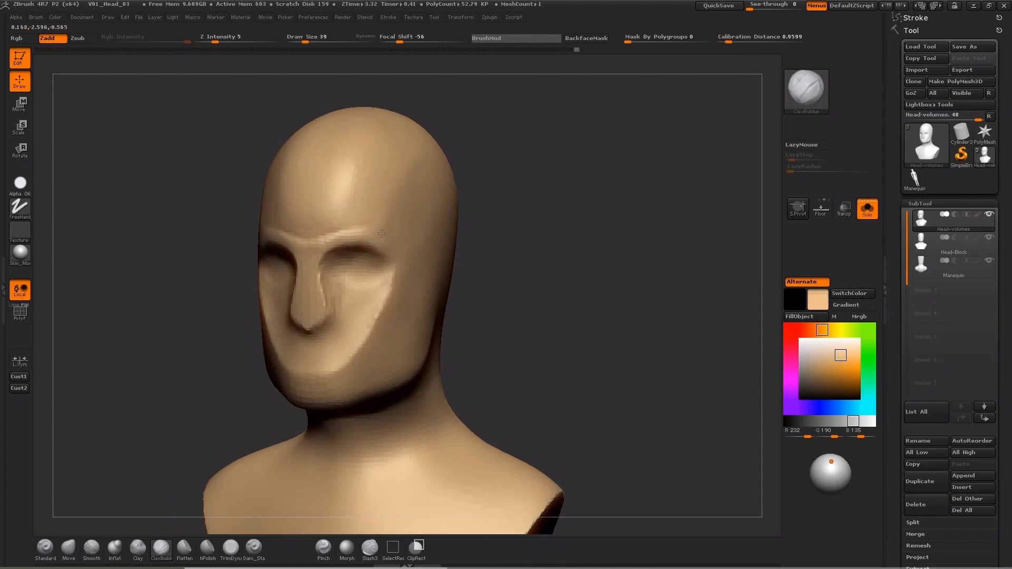
{"action": "left_click_drag", "start_coordinate": [558, 165], "coordinate": [483, 174]}
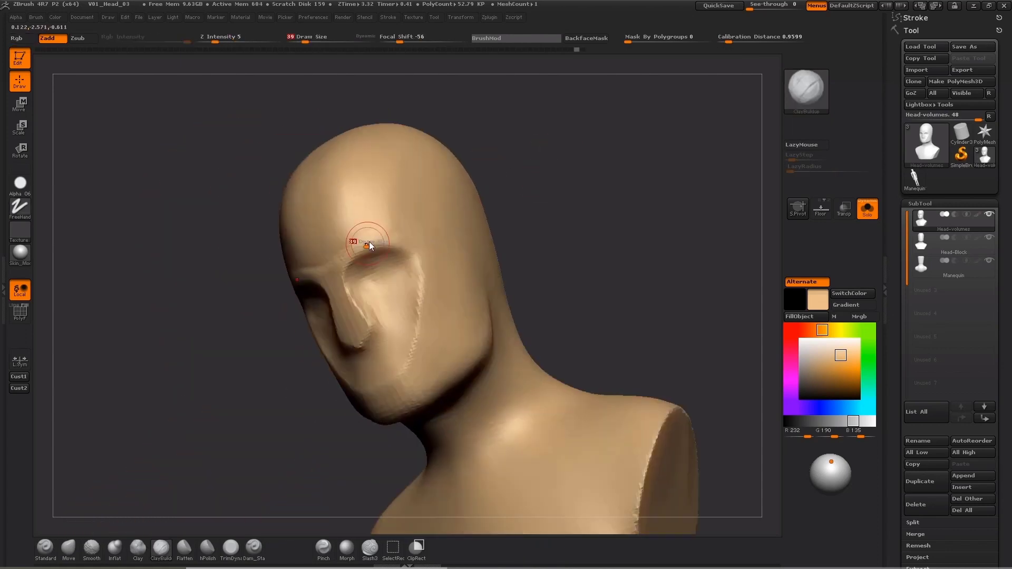
{"action": "key", "text": "]"}
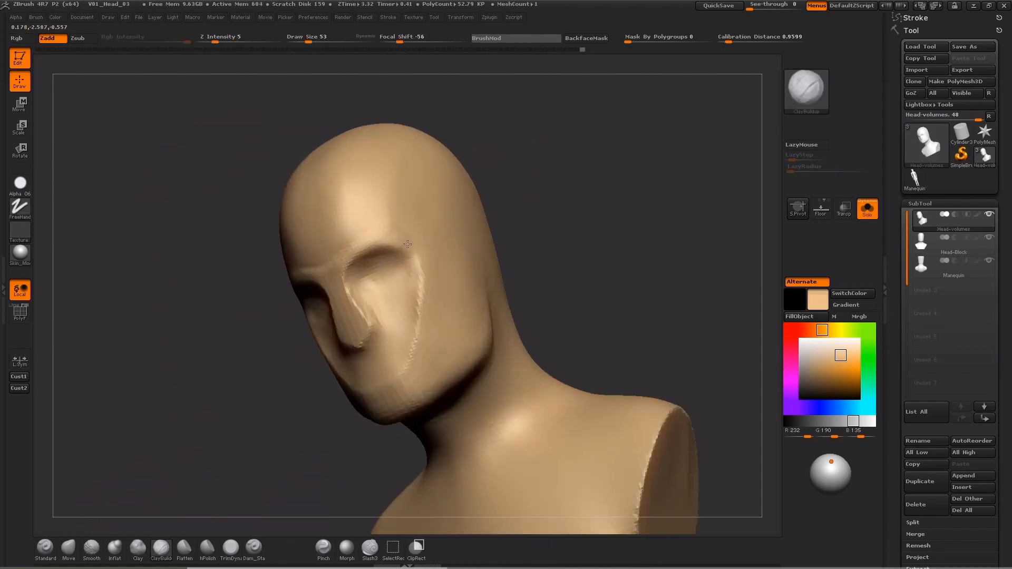
{"action": "left_click_drag", "start_coordinate": [407, 244], "coordinate": [401, 238]}
{"action": "mouse_move", "coordinate": [549, 179]}
{"action": "left_mouse_down", "text": "shift"}
{"action": "mouse_move", "coordinate": [454, 190]}
{"action": "mouse_move", "coordinate": [419, 171]}
{"action": "mouse_move", "coordinate": [407, 178]}
{"action": "left_mouse_up", "text": "shift"}
- Extend the brow toward the temple and refine the upper eye socket with ClayBuildup at draw sizes 30 and 37
{"action": "key", "text": "["}
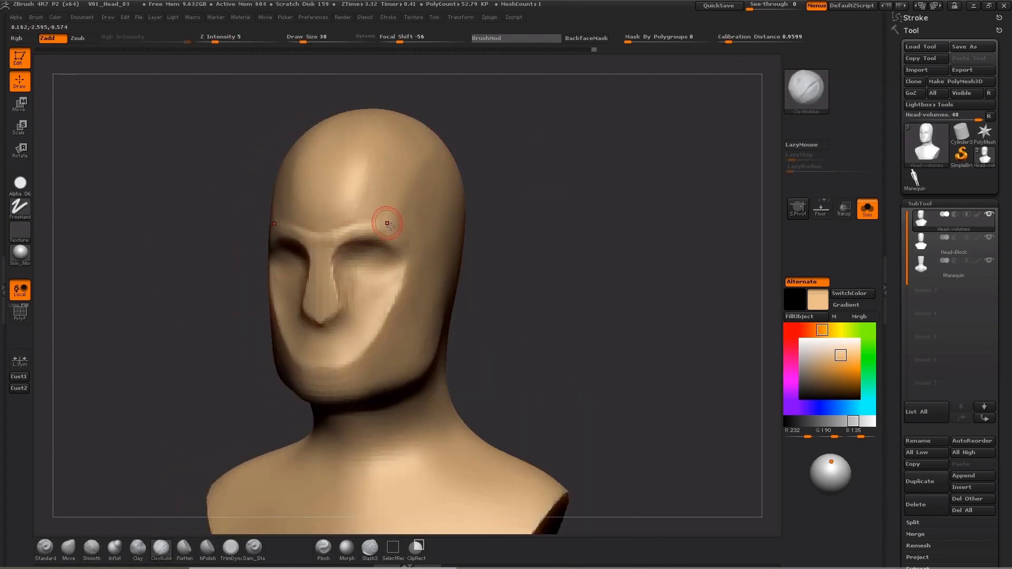
{"action": "mouse_move", "coordinate": [388, 221]}
{"action": "left_mouse_down"}
{"action": "mouse_move", "coordinate": [422, 171]}
{"action": "mouse_move", "coordinate": [401, 208]}
{"action": "left_mouse_up"}
{"action": "left_click_drag", "start_coordinate": [525, 166], "coordinate": [452, 185]}
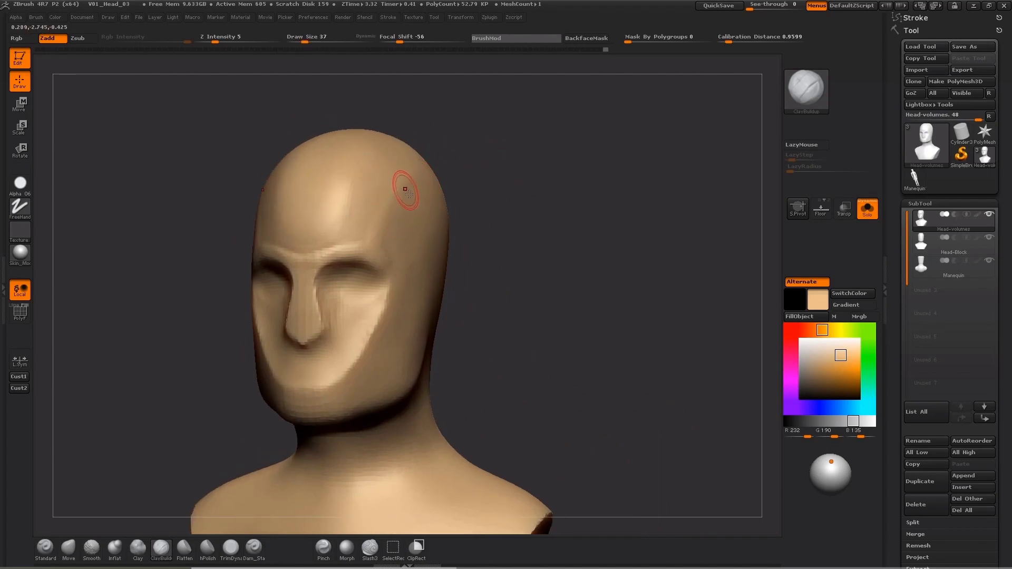
{"action": "key", "text": "]"}
{"action": "left_click_drag", "start_coordinate": [363, 247], "coordinate": [335, 255]}
{"action": "left_click_drag", "start_coordinate": [519, 206], "coordinate": [496, 209]}
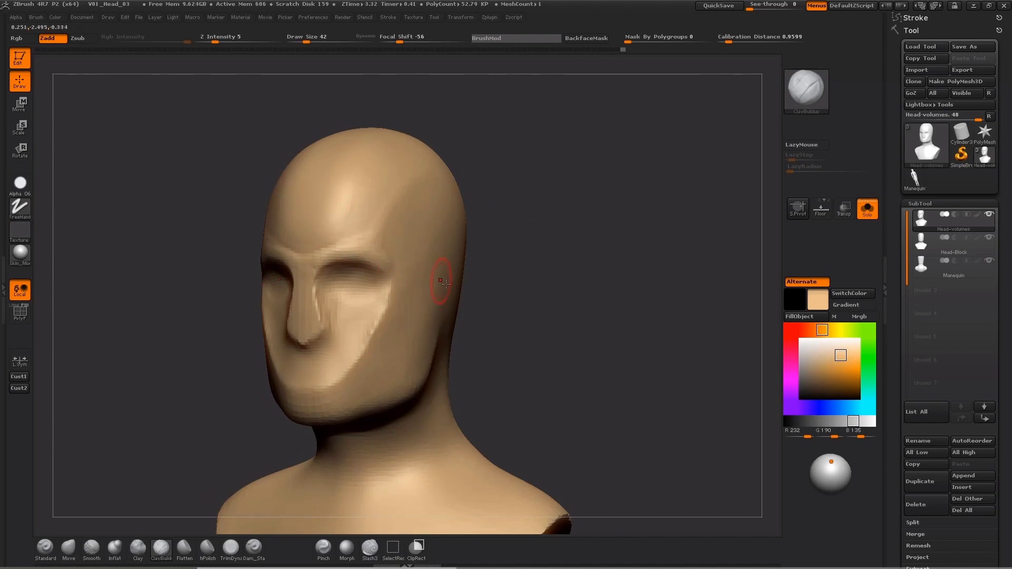
{"action": "left_click_drag", "start_coordinate": [557, 283], "coordinate": [554, 260]}
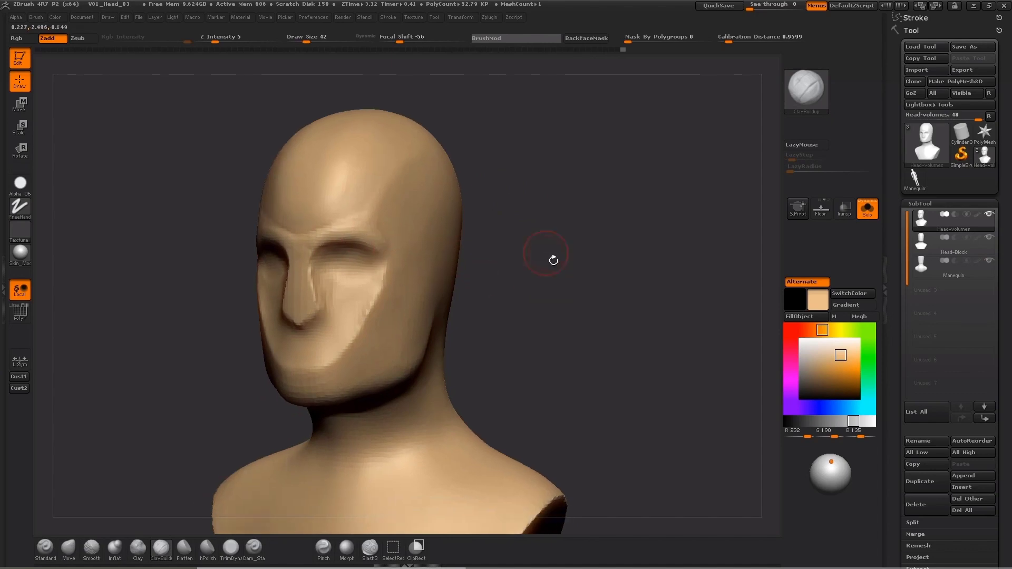
- Lay in the cheekbone from the outer eye socket back toward the ear with ClayBuildup at draw sizes 50 and 59
{"action": "key", "text": "s"}
{"action": "left_click", "coordinate": [408, 275]}
{"action": "left_click_drag", "start_coordinate": [528, 285], "coordinate": [428, 275]}
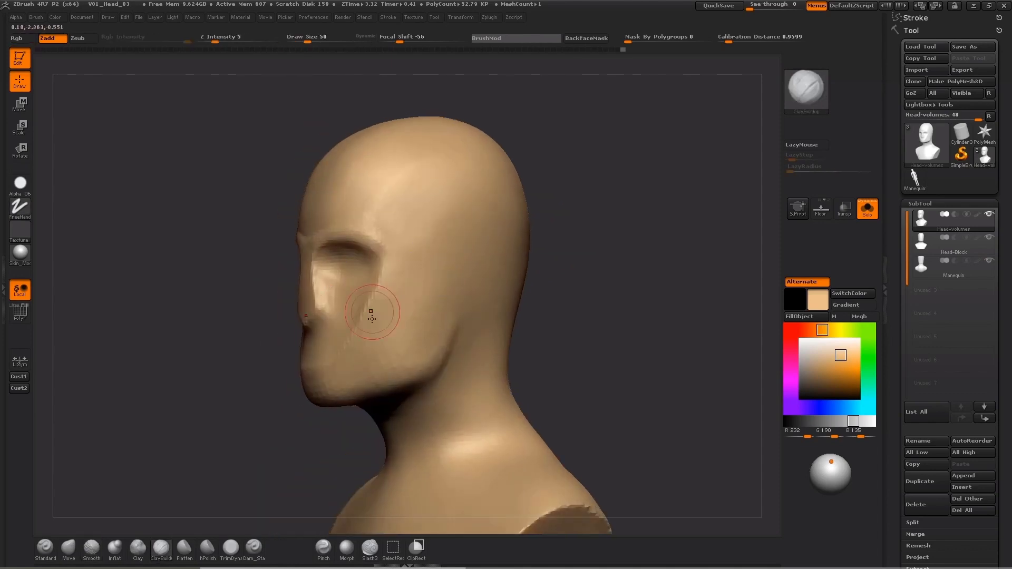
{"action": "left_click_drag", "start_coordinate": [559, 298], "coordinate": [496, 297]}
{"action": "left_click_drag", "start_coordinate": [423, 273], "coordinate": [430, 285]}
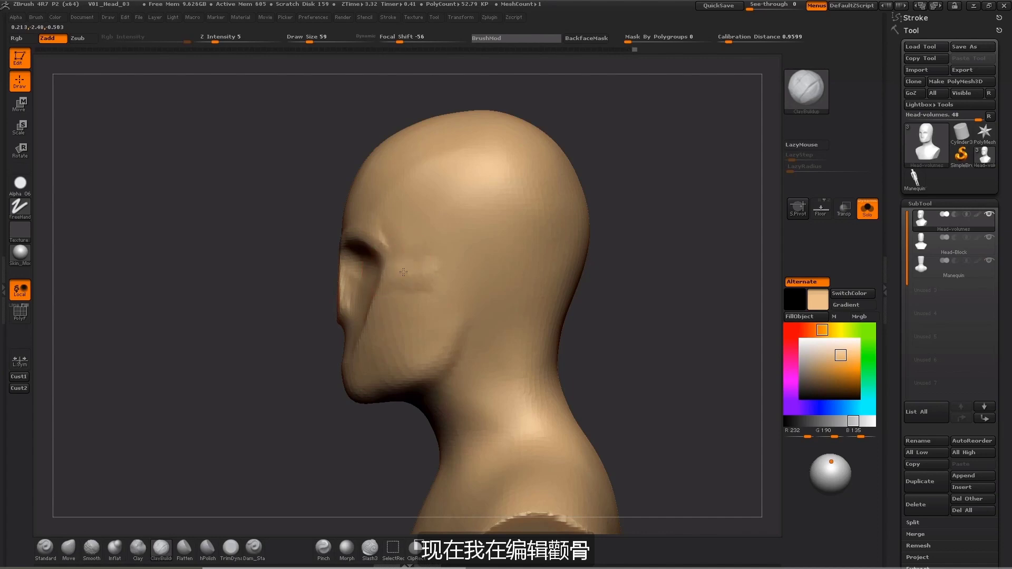
{"action": "mouse_move", "coordinate": [655, 218]}
{"action": "left_mouse_down"}
{"action": "mouse_move", "coordinate": [666, 212]}
{"action": "mouse_move", "coordinate": [683, 233]}
{"action": "left_mouse_up"}
- Strengthen the cheekbone and the plane below it with ClayBuildup at draw sizes 50 and 72
{"action": "key", "text": "bracketleft"}
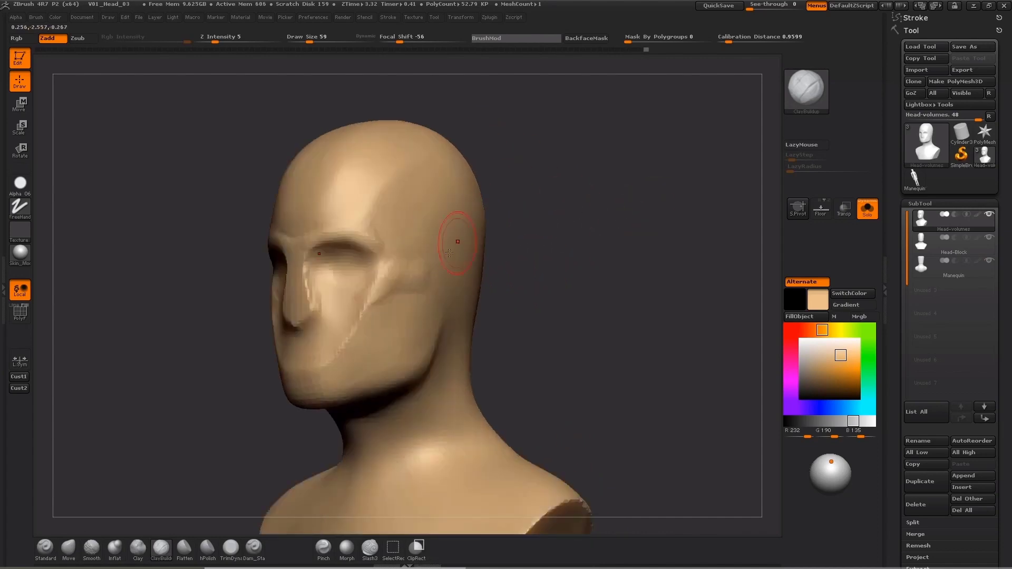
{"action": "left_click_drag", "start_coordinate": [389, 288], "coordinate": [404, 275]}
{"action": "left_click_drag", "start_coordinate": [511, 253], "coordinate": [549, 240], "text": "shift"}
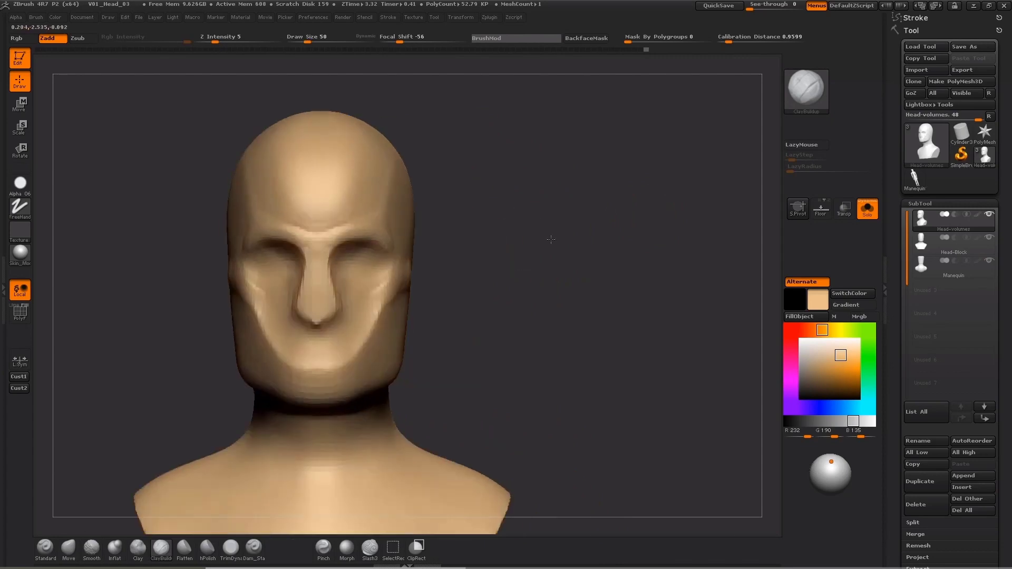
{"action": "key", "text": "bracketright"}
{"action": "key", "text": "bracketright"}
{"action": "mouse_move", "coordinate": [168, 327]}
{"action": "left_mouse_down"}
{"action": "mouse_move", "coordinate": [190, 327]}
{"action": "mouse_move", "coordinate": [181, 328]}
{"action": "left_mouse_up"}
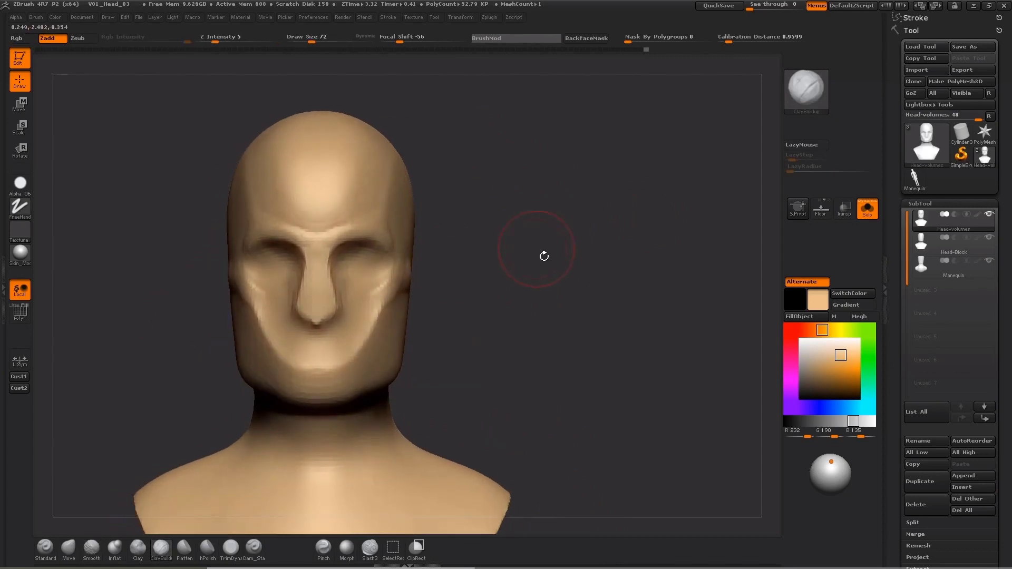
{"action": "left_click_drag", "start_coordinate": [543, 253], "coordinate": [374, 310]}
{"action": "left_click_drag", "start_coordinate": [530, 261], "coordinate": [456, 274]}
- Blend the cheekbone into the front cheek plane with ClayBuildup at draw size 65 and smooth the transition
{"action": "key", "text": "bracketleft"}
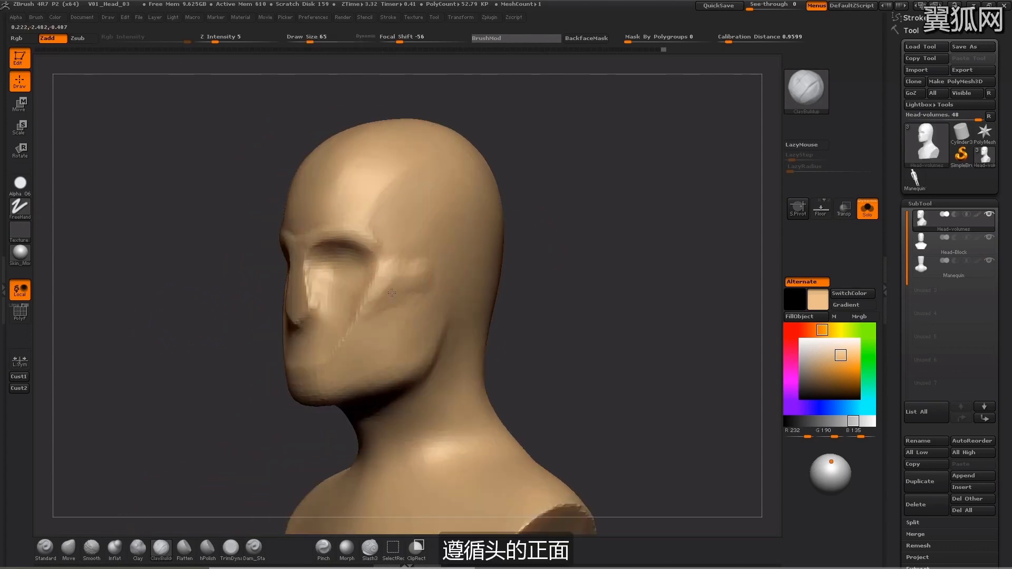
{"action": "left_click_drag", "start_coordinate": [607, 203], "coordinate": [552, 196]}
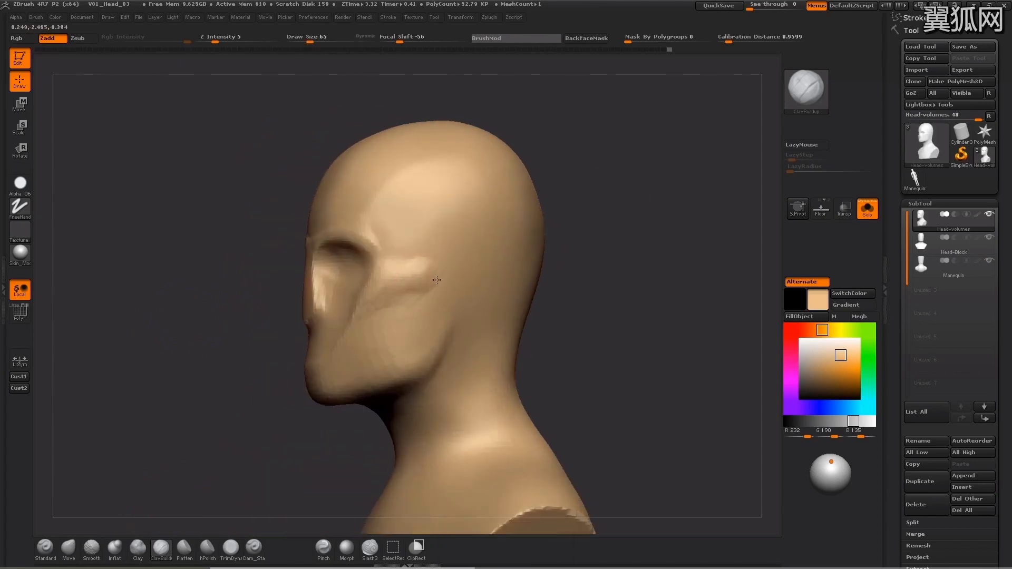
{"action": "mouse_move", "coordinate": [417, 285]}
{"action": "left_mouse_down"}
{"action": "mouse_move", "coordinate": [417, 272]}
{"action": "mouse_move", "coordinate": [385, 299]}
{"action": "left_mouse_up"}
{"action": "left_click_drag", "start_coordinate": [629, 238], "coordinate": [588, 232]}
{"action": "mouse_move", "coordinate": [216, 398]}
{"action": "left_mouse_down"}
{"action": "mouse_move", "coordinate": [255, 410]}
{"action": "mouse_move", "coordinate": [216, 404]}
{"action": "left_mouse_up"}
{"action": "left_click_drag", "start_coordinate": [395, 298], "coordinate": [417, 279], "text": "shift"}
{"action": "left_click_drag", "start_coordinate": [229, 391], "coordinate": [232, 295], "text": "shift"}
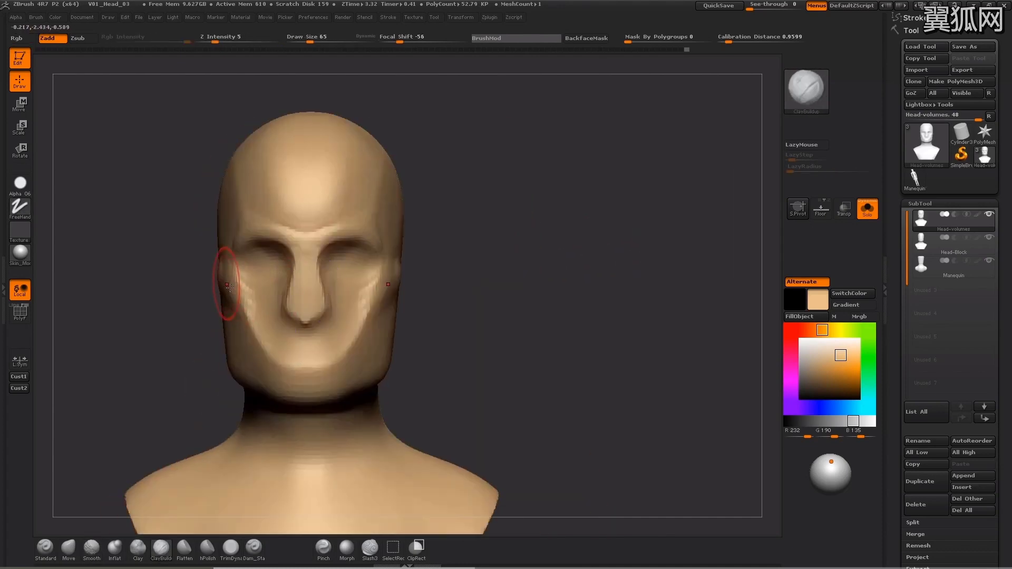
{"action": "left_click_drag", "start_coordinate": [379, 293], "coordinate": [355, 299]}
{"action": "mouse_move", "coordinate": [519, 251]}
{"action": "left_mouse_down"}
{"action": "mouse_move", "coordinate": [483, 249]}
{"action": "mouse_move", "coordinate": [492, 248]}
{"action": "left_mouse_up"}
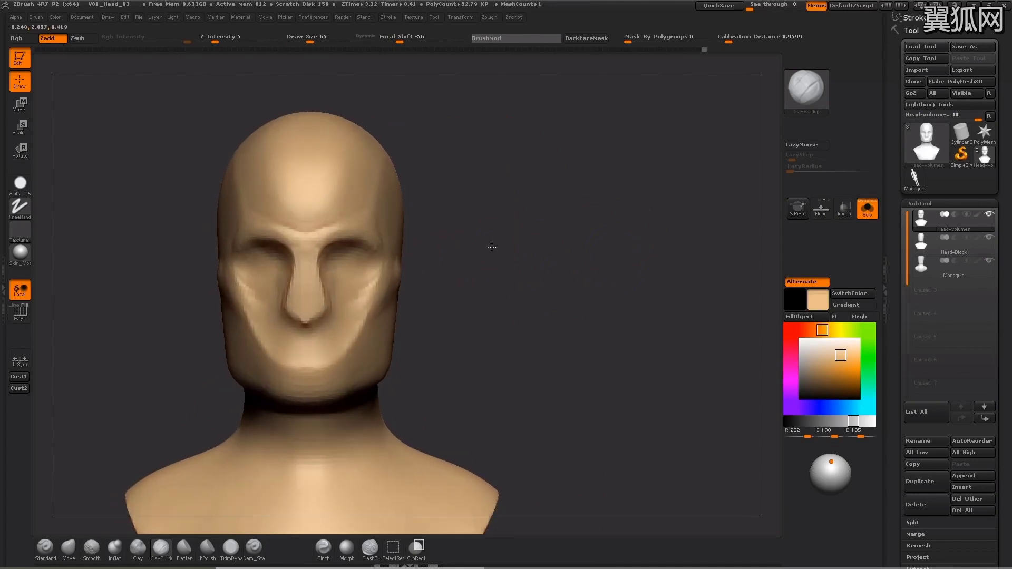
- Pull the chin forward in profile with the Move brush at draw size 93
{"action": "left_click_drag", "start_coordinate": [432, 258], "coordinate": [465, 318], "text": "shift"}
{"action": "left_click", "coordinate": [69, 548]}
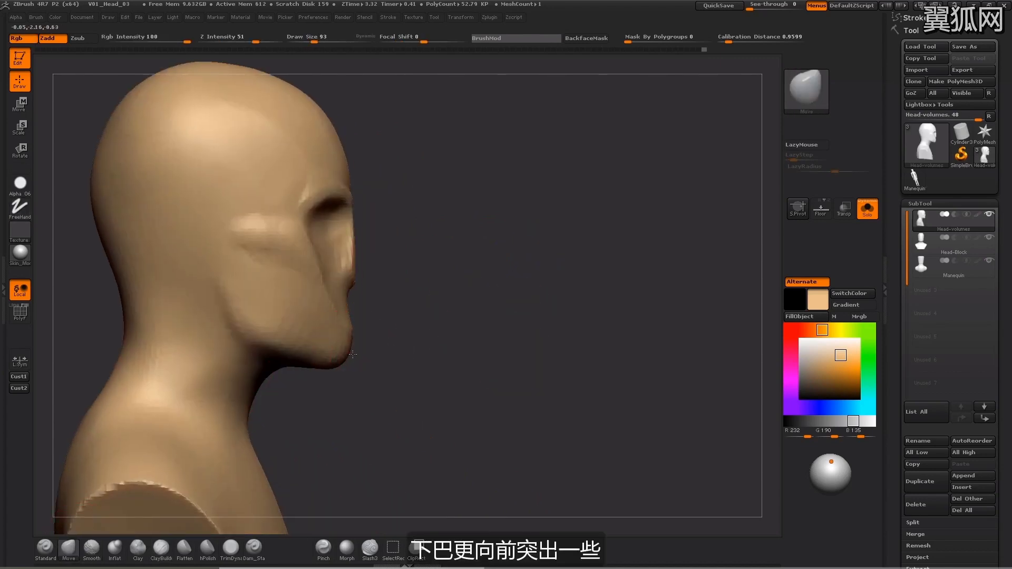
{"action": "key", "text": "s"}
{"action": "left_click_drag", "start_coordinate": [346, 354], "coordinate": [354, 355]}
{"action": "left_click_drag", "start_coordinate": [438, 302], "coordinate": [211, 302]}
- Adjust the mouth and chin contour and the nose bridge area in profile with the Move brush at draw size 72
{"action": "key", "text": "bracketleft"}
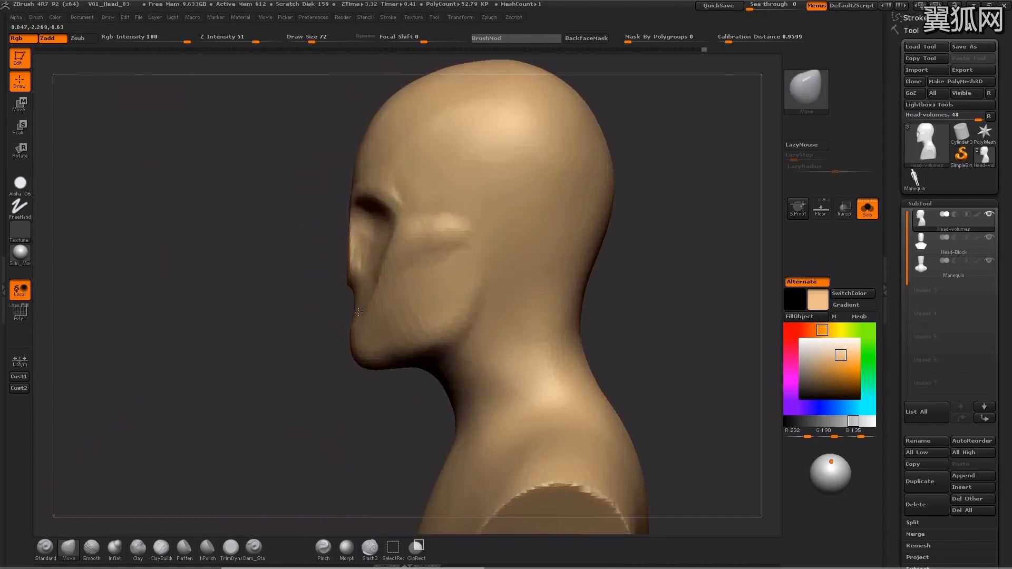
{"action": "key", "text": "s"}
{"action": "left_click_drag", "start_coordinate": [352, 327], "coordinate": [358, 346]}
{"action": "key", "text": "s"}
{"action": "left_click_drag", "start_coordinate": [359, 230], "coordinate": [357, 227]}
- Try to pull the nose forward in profile with the Move brush at draw size 75
{"action": "key", "text": "s"}
{"action": "left_click_drag", "start_coordinate": [347, 279], "coordinate": [347, 273]}
{"action": "mouse_move", "coordinate": [331, 243]}
{"action": "left_mouse_down"}
{"action": "mouse_move", "coordinate": [332, 276]}
{"action": "mouse_move", "coordinate": [344, 267]}
{"action": "left_mouse_up"}
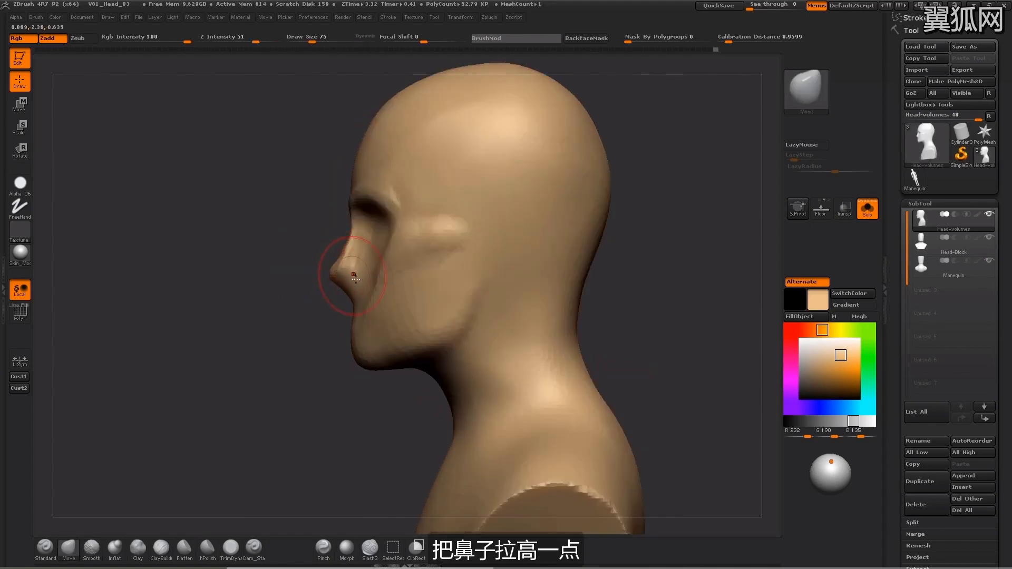
{"action": "key", "text": "ctrl+z"}
{"action": "key", "text": "ctrl+z"}
- Mask the lower part of the head from just below the nose down to the neck
{"action": "mouse_move", "coordinate": [307, 308]}
{"action": "left_mouse_down"}
{"action": "mouse_move", "coordinate": [316, 340]}
{"action": "mouse_move", "coordinate": [495, 346]}
{"action": "mouse_move", "coordinate": [292, 324]}
{"action": "left_mouse_up"}
{"action": "mouse_move", "coordinate": [568, 221]}
{"action": "left_mouse_down", "text": "ctrl"}
{"action": "mouse_move", "coordinate": [469, 272]}
{"action": "mouse_move", "coordinate": [357, 272]}
{"action": "mouse_move", "coordinate": [549, 287]}
{"action": "left_mouse_up", "text": "ctrl"}
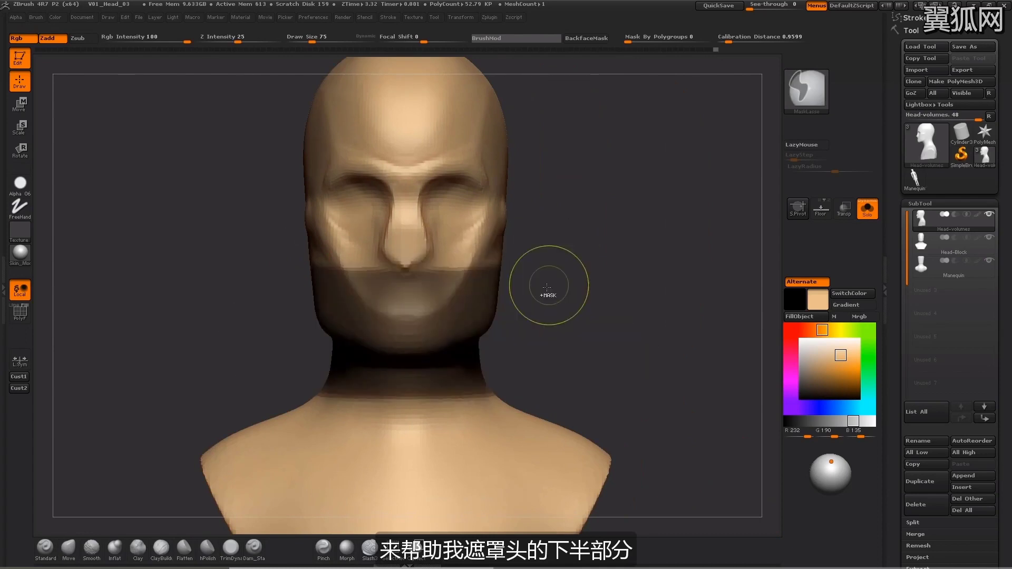
{"action": "mouse_move", "coordinate": [649, 242]}
{"action": "left_mouse_down"}
{"action": "mouse_move", "coordinate": [180, 316]}
{"action": "mouse_move", "coordinate": [356, 262]}
{"action": "mouse_move", "coordinate": [346, 237]}
{"action": "mouse_move", "coordinate": [296, 287]}
{"action": "mouse_move", "coordinate": [306, 316]}
{"action": "left_mouse_up"}
- Pull the unmasked nose forward and shape its bridge and tip in profile with the Move brush, up to draw size 97
{"action": "key", "text": "["}
{"action": "key", "text": "]"}
{"action": "mouse_move", "coordinate": [331, 264]}
{"action": "left_mouse_down"}
{"action": "mouse_move", "coordinate": [338, 246]}
{"action": "mouse_move", "coordinate": [330, 263]}
{"action": "left_mouse_up"}
{"action": "left_click_drag", "start_coordinate": [337, 274], "coordinate": [333, 275]}
{"action": "key", "text": "s"}
{"action": "key", "text": "s"}
{"action": "mouse_move", "coordinate": [337, 279]}
{"action": "left_mouse_down"}
{"action": "mouse_move", "coordinate": [327, 261]}
{"action": "mouse_move", "coordinate": [332, 274]}
{"action": "left_mouse_up"}
{"action": "key", "text": "s"}
{"action": "key", "text": "s"}
{"action": "left_click_drag", "start_coordinate": [331, 262], "coordinate": [333, 264]}
{"action": "key", "text": "s"}
{"action": "left_click_drag", "start_coordinate": [336, 263], "coordinate": [335, 263]}
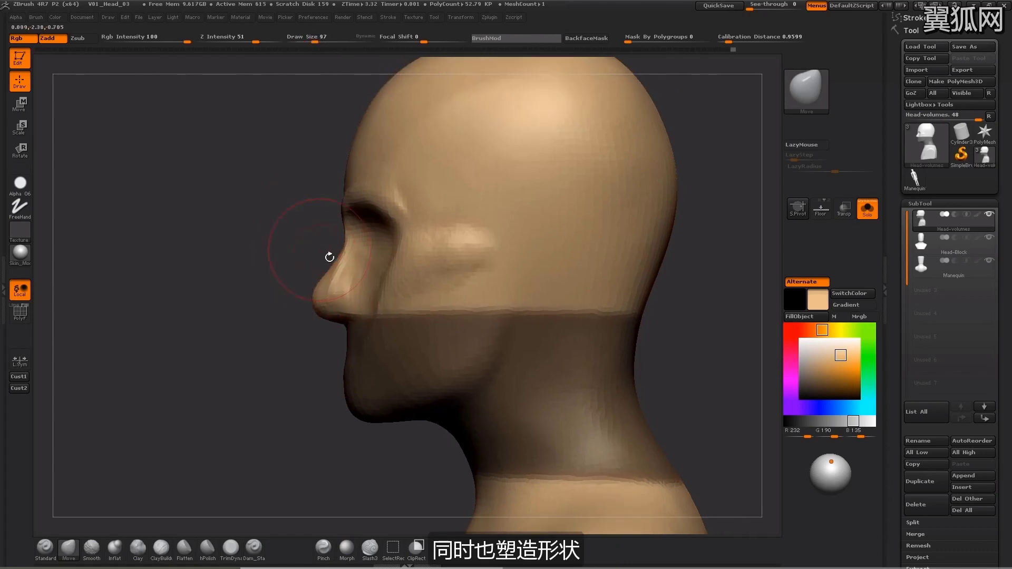
- Refine the nose bridge contour in profile with the Move brush at draw size 68
{"action": "key", "text": "s"}
{"action": "left_click_drag", "start_coordinate": [346, 265], "coordinate": [338, 266]}
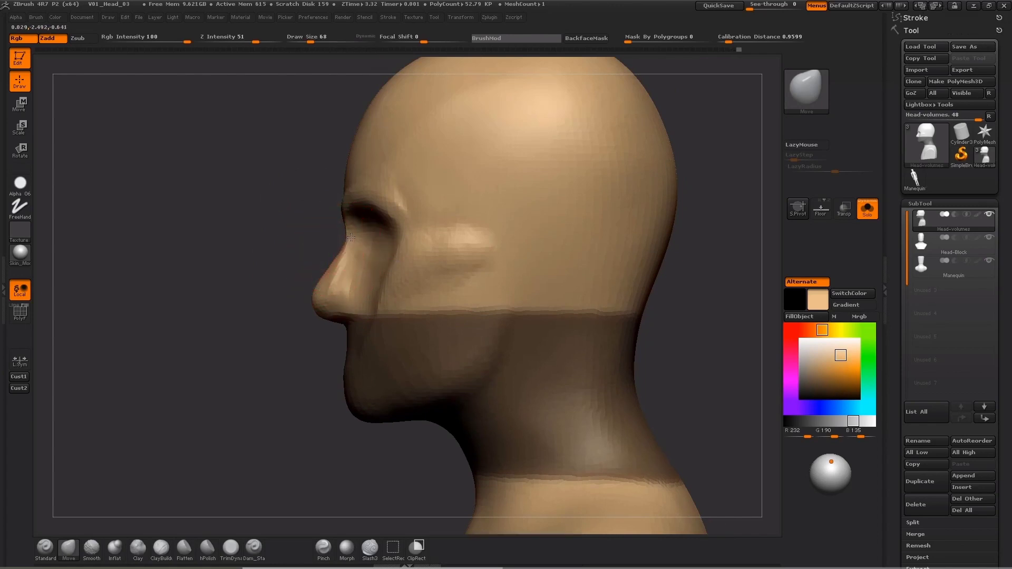
{"action": "key", "text": "s"}
{"action": "left_click_drag", "start_coordinate": [350, 240], "coordinate": [353, 241]}
{"action": "key", "text": "s"}
- Reshape the forehead contour in profile with the Move brush, enlarging the draw size to 200
{"action": "left_click_drag", "start_coordinate": [301, 201], "coordinate": [294, 263], "text": "alt"}
{"action": "key", "text": "bracketright"}
{"action": "key", "text": "bracketright"}
{"action": "key", "text": "bracketright"}
{"action": "key", "text": "bracketright"}
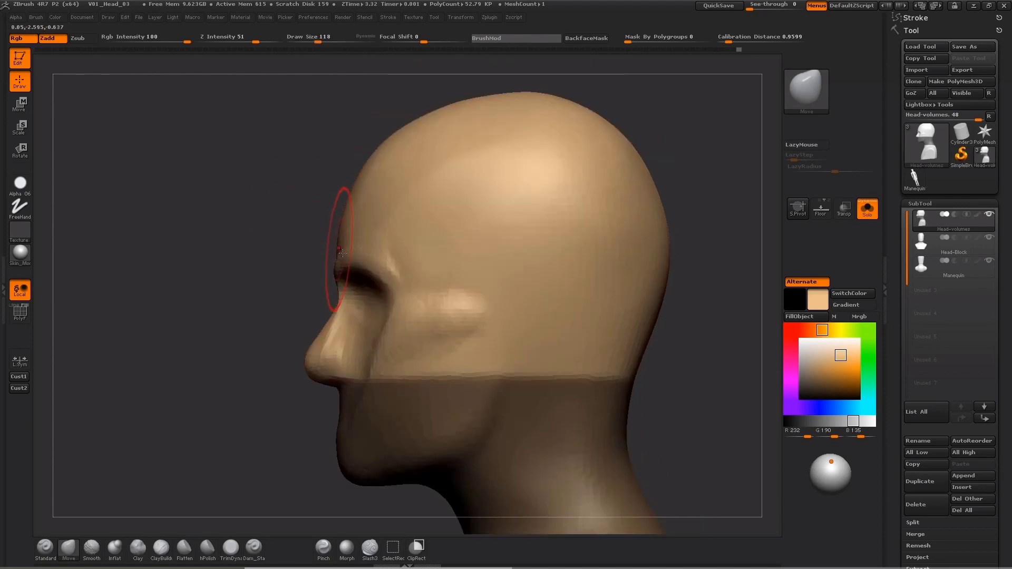
{"action": "key", "text": "bracketright"}
{"action": "key", "text": "bracketright"}
{"action": "key", "text": "bracketright"}
{"action": "key", "text": "bracketright"}
{"action": "key", "text": "bracketright"}
{"action": "left_click_drag", "start_coordinate": [380, 160], "coordinate": [377, 160]}
{"action": "left_click_drag", "start_coordinate": [328, 199], "coordinate": [362, 206]}
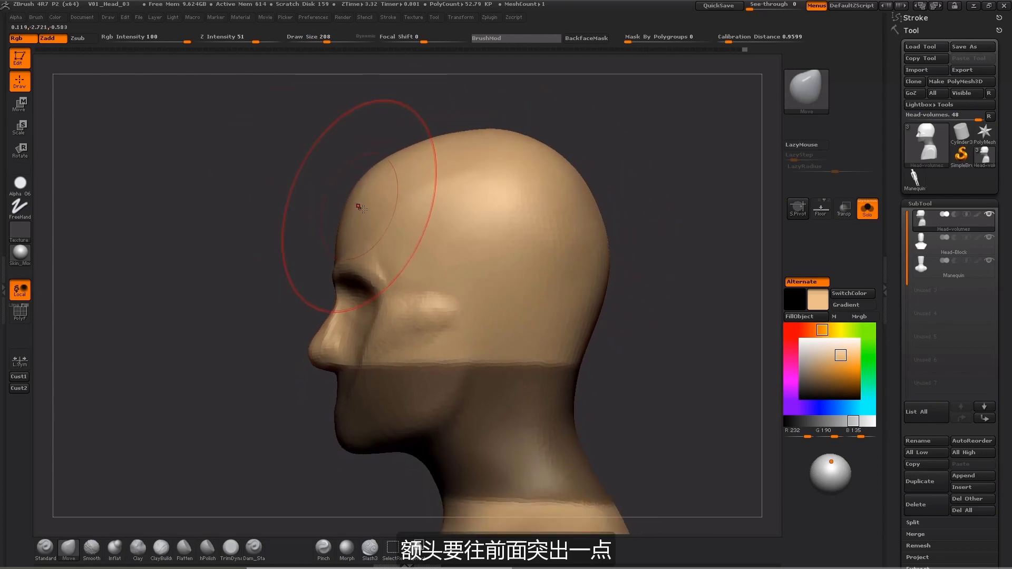
- Refine the forehead and crown outline in profile with the Move brush at draw sizes 150 and 126
{"action": "key", "text": "bracketleft"}
{"action": "key", "text": "bracketleft"}
{"action": "key", "text": "bracketleft"}
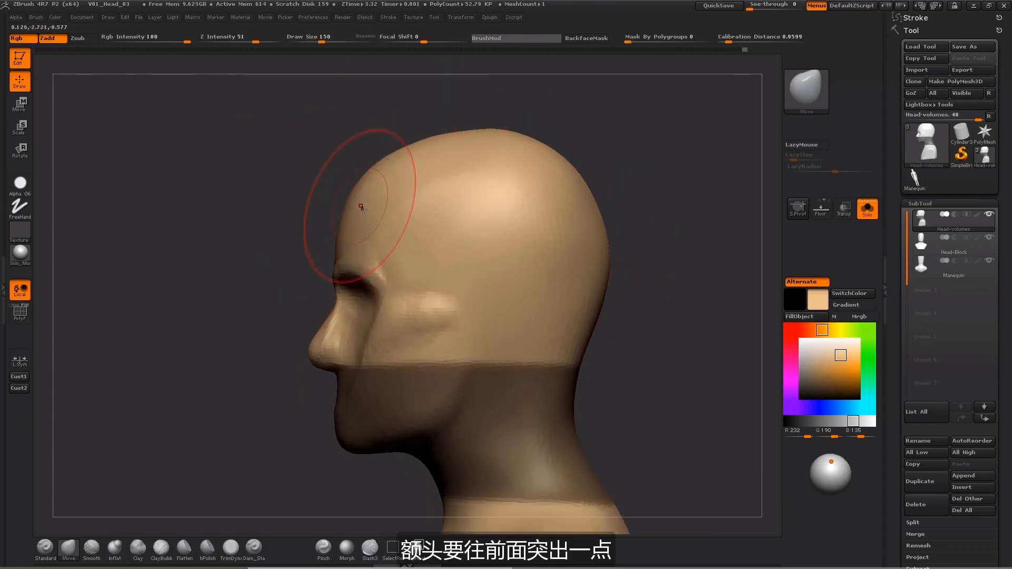
{"action": "key", "text": "bracketright"}
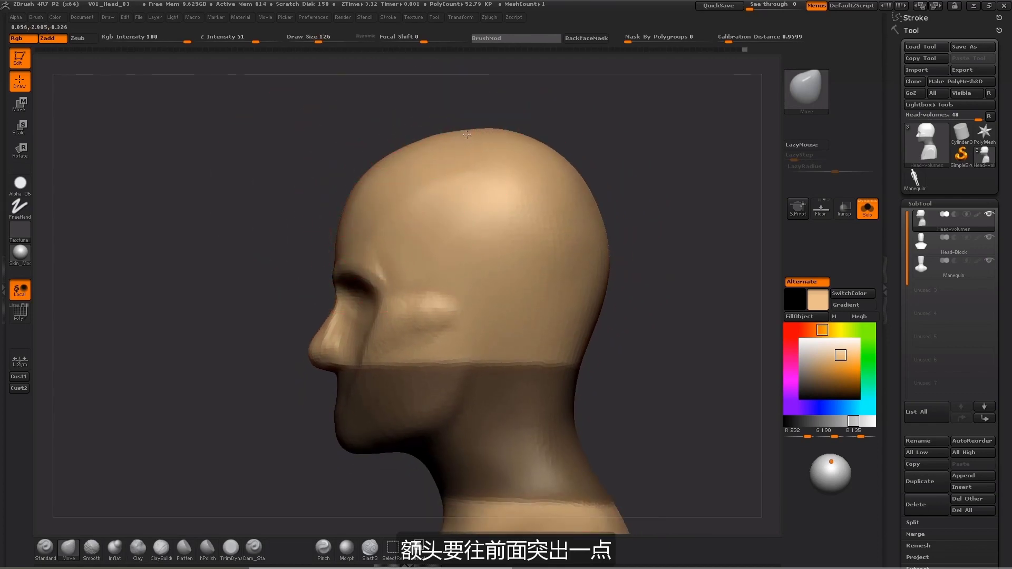
{"action": "key", "text": "bracketleft"}
{"action": "key", "text": "bracketleft"}
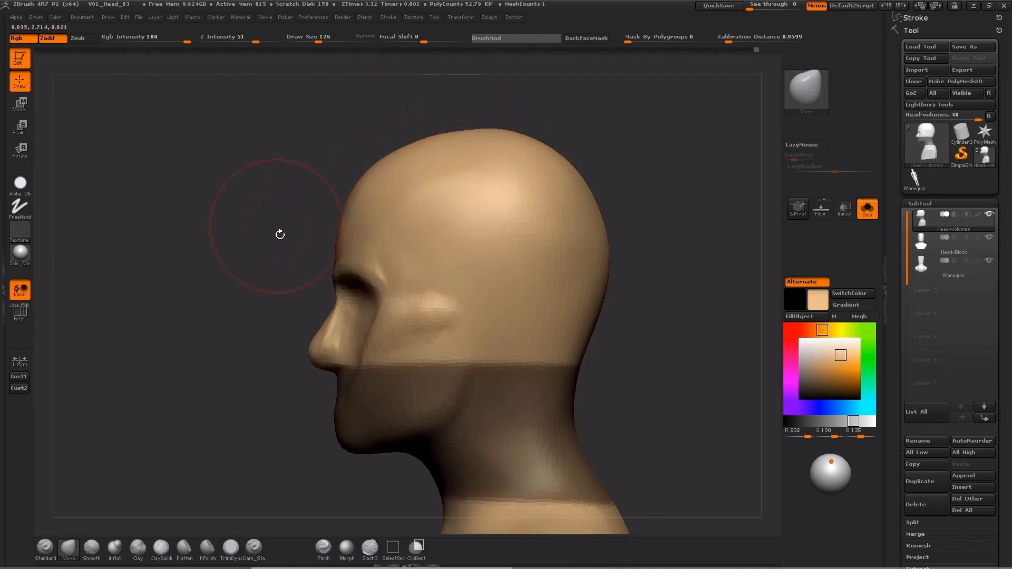
- Clear the mask and adjust the sides of the nose in front view with the Move brush at draw size 62
{"action": "left_click_drag", "start_coordinate": [278, 232], "coordinate": [365, 232], "text": "shift"}
{"action": "key", "text": "ctrl+shift+a"}
{"action": "mouse_move", "coordinate": [512, 267]}
{"action": "left_mouse_down", "text": "alt"}
{"action": "mouse_move", "coordinate": [549, 219]}
{"action": "mouse_move", "coordinate": [552, 231]}
{"action": "left_mouse_up", "text": "alt"}
{"action": "key", "text": "s"}
{"action": "mouse_move", "coordinate": [326, 336]}
{"action": "left_mouse_down", "text": "shift"}
{"action": "mouse_move", "coordinate": [334, 337]}
{"action": "mouse_move", "coordinate": [331, 326]}
{"action": "left_mouse_up", "text": "shift"}
{"action": "key", "text": "bracketleft"}
{"action": "key", "text": "bracketright"}
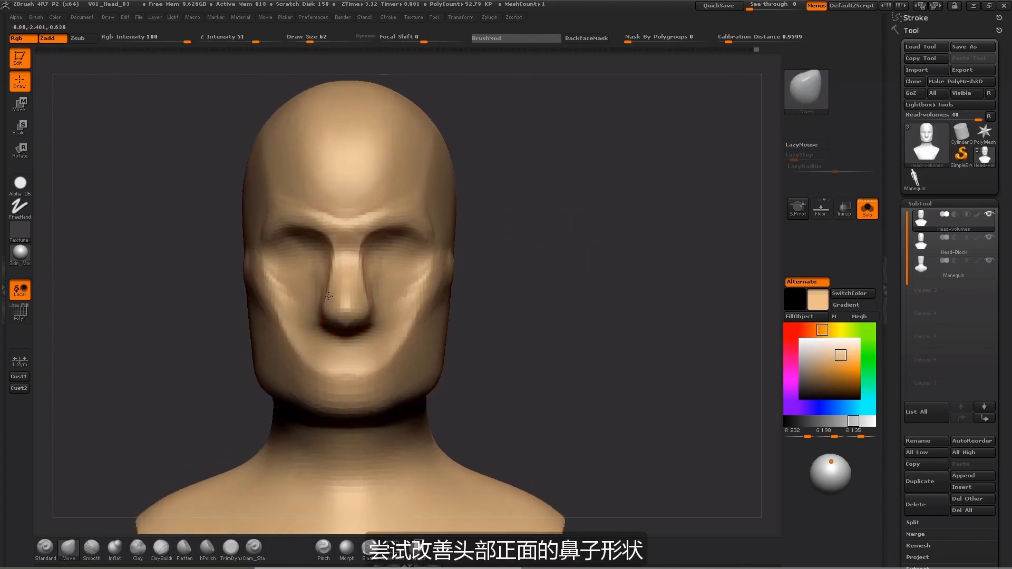
{"action": "left_click_drag", "start_coordinate": [523, 260], "coordinate": [522, 233], "text": "alt"}
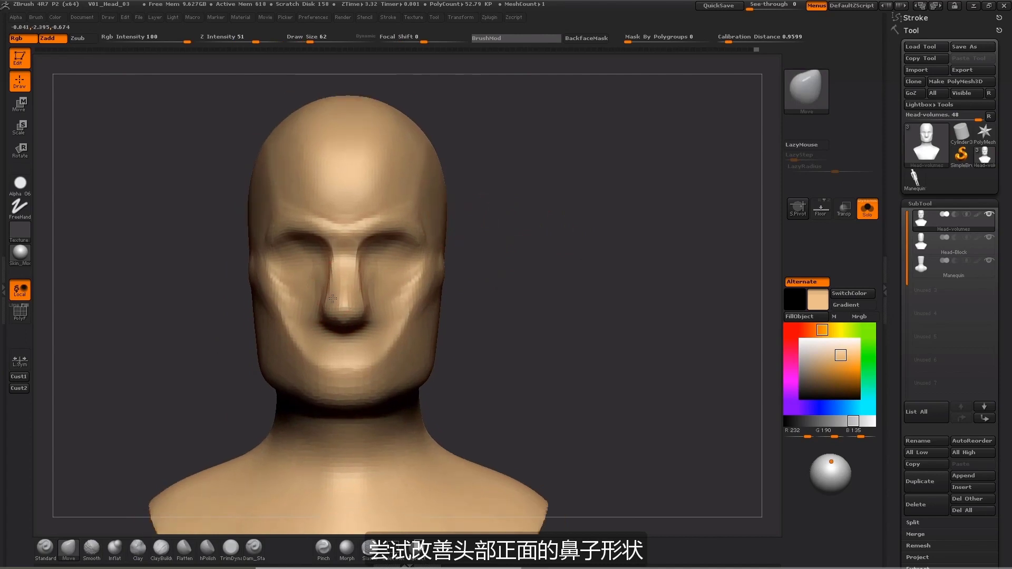
- Straighten the nose bridge and shape its sides from the front with the Move brush, down to draw size 35
{"action": "key", "text": "s"}
{"action": "left_click", "coordinate": [328, 296]}
{"action": "left_click_drag", "start_coordinate": [321, 329], "coordinate": [330, 315]}
{"action": "key", "text": "s"}
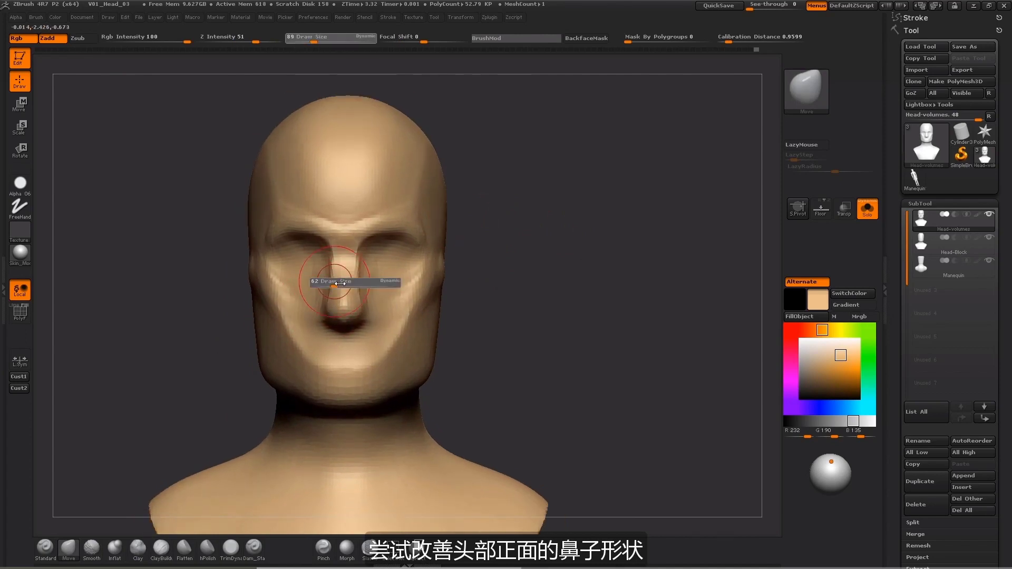
{"action": "left_click", "coordinate": [334, 282]}
{"action": "key", "text": "s"}
{"action": "left_click_drag", "start_coordinate": [331, 280], "coordinate": [331, 252]}
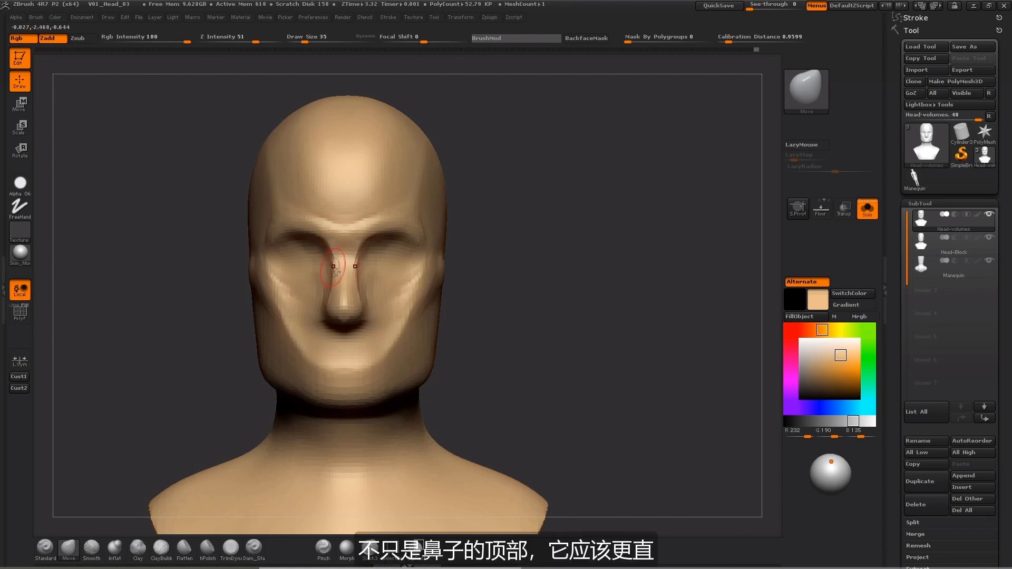
{"action": "key", "text": "s"}
{"action": "left_click_drag", "start_coordinate": [334, 288], "coordinate": [331, 287]}
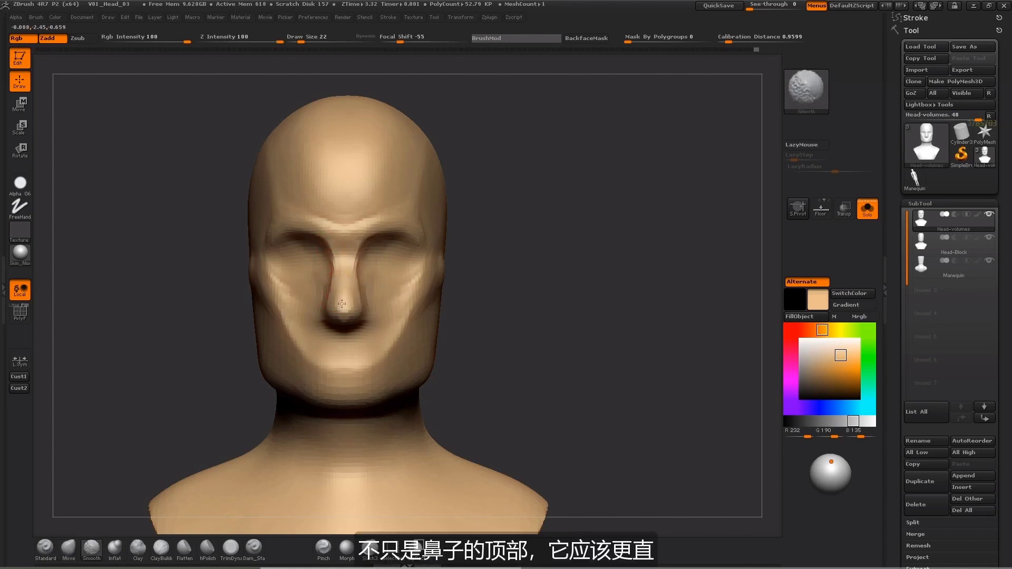
- Smooth the nose and adjust the area beside the mouth with the Move brush at draw size 93
{"action": "mouse_move", "coordinate": [596, 222]}
{"action": "left_mouse_down"}
{"action": "mouse_move", "coordinate": [540, 217]}
{"action": "mouse_move", "coordinate": [350, 324]}
{"action": "left_mouse_up"}
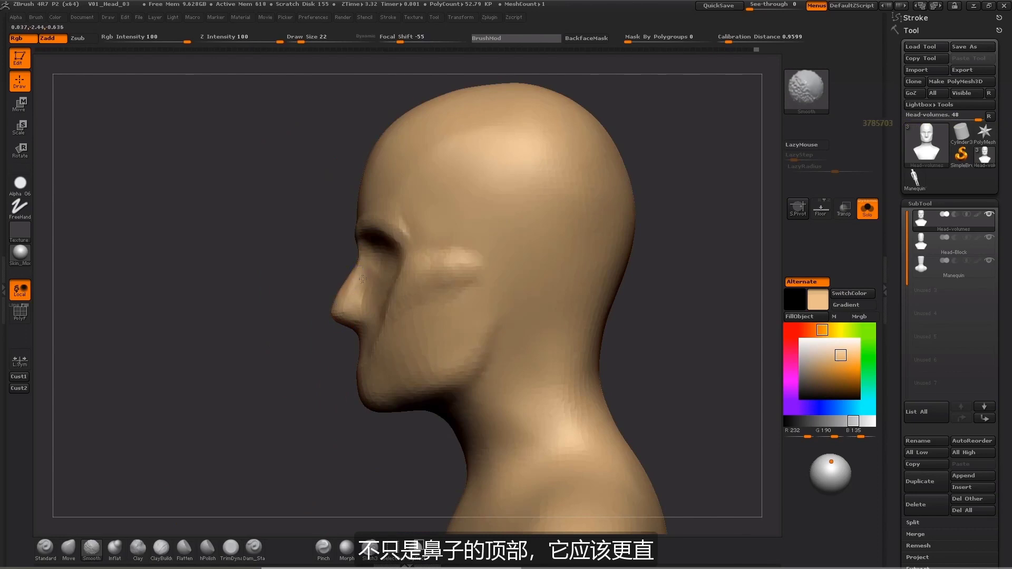
{"action": "left_click_drag", "start_coordinate": [346, 366], "coordinate": [408, 345]}
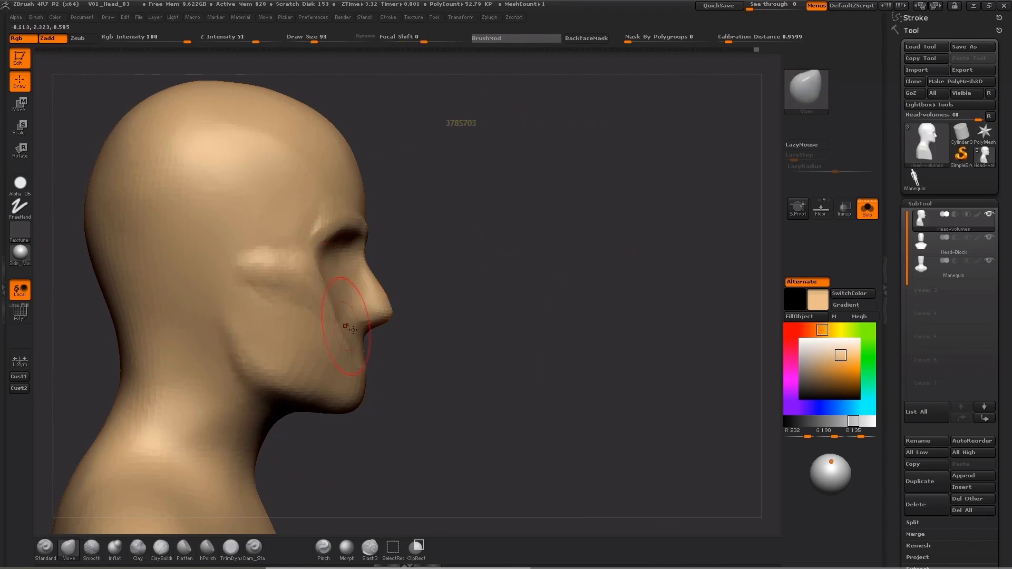
{"action": "mouse_move", "coordinate": [527, 322]}
{"action": "left_mouse_down", "text": "shift"}
{"action": "mouse_move", "coordinate": [412, 337]}
{"action": "mouse_move", "coordinate": [371, 365]}
{"action": "left_mouse_up", "text": "shift"}
{"action": "key", "text": "s"}
{"action": "mouse_move", "coordinate": [559, 300]}
{"action": "left_mouse_down", "text": "alt"}
{"action": "mouse_move", "coordinate": [541, 264]}
{"action": "mouse_move", "coordinate": [472, 272]}
{"action": "mouse_move", "coordinate": [467, 250]}
{"action": "left_mouse_up", "text": "alt"}
- Add volume to the cheekbones with the ClayBuildup brush at draw sizes 53 to 75
{"action": "left_click", "coordinate": [161, 550]}
{"action": "key", "text": "s"}
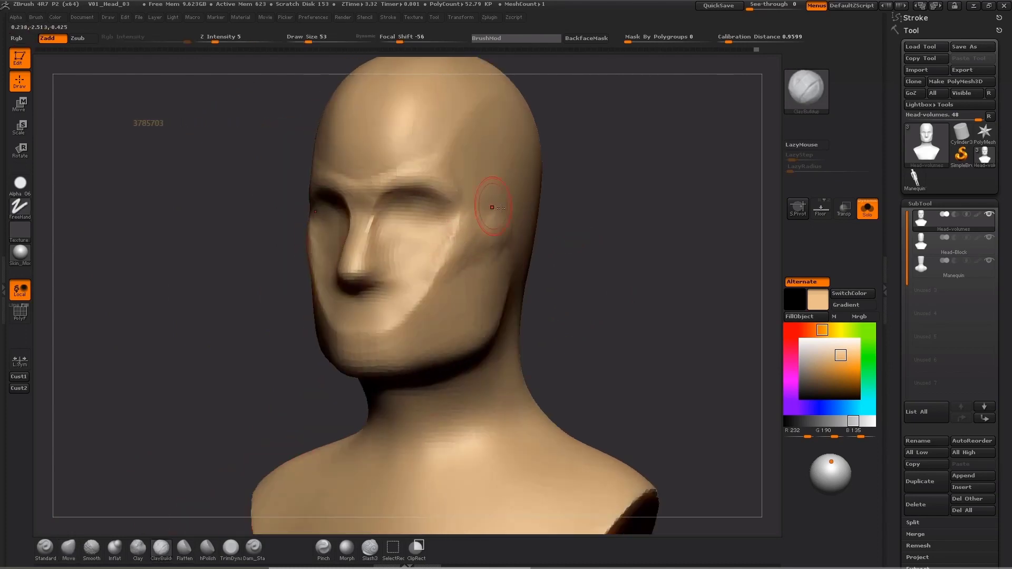
{"action": "left_click_drag", "start_coordinate": [598, 192], "coordinate": [469, 228], "text": "shift"}
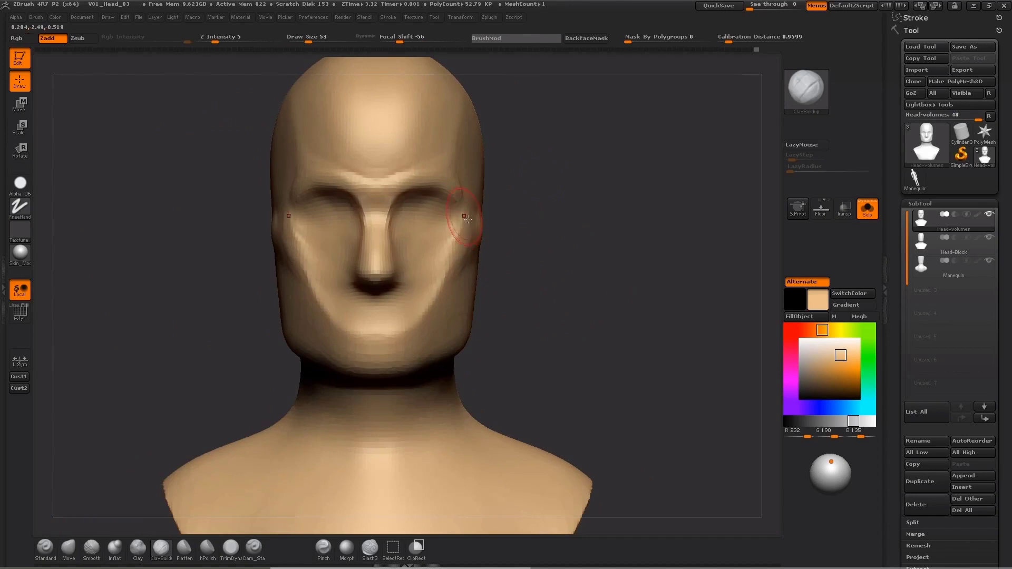
{"action": "left_click_drag", "start_coordinate": [583, 203], "coordinate": [509, 208]}
{"action": "key", "text": "s"}
{"action": "left_click_drag", "start_coordinate": [460, 241], "coordinate": [500, 222]}
{"action": "mouse_move", "coordinate": [583, 217]}
{"action": "left_mouse_down"}
{"action": "mouse_move", "coordinate": [493, 227]}
{"action": "mouse_move", "coordinate": [468, 248]}
{"action": "left_mouse_up"}
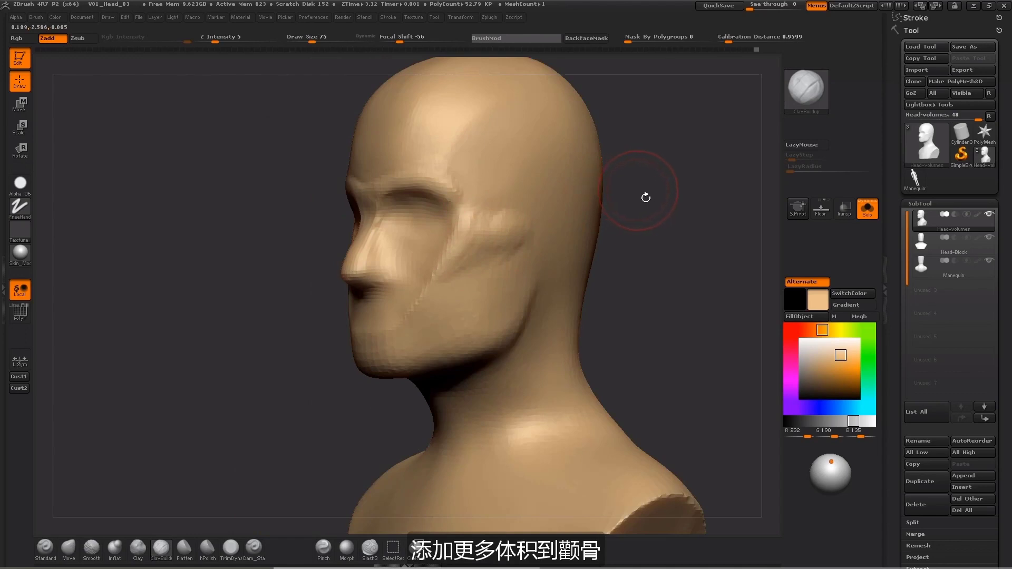
- Build up the bone beneath the eyes toward the cheekbones with ClayBuildup, reducing the draw size from 62 to 42
{"action": "mouse_move", "coordinate": [665, 189]}
{"action": "left_mouse_down", "text": "alt"}
{"action": "mouse_move", "coordinate": [646, 207]}
{"action": "mouse_move", "coordinate": [699, 211]}
{"action": "left_mouse_up", "text": "alt"}
{"action": "key", "text": "s"}
{"action": "left_click_drag", "start_coordinate": [426, 257], "coordinate": [424, 257]}
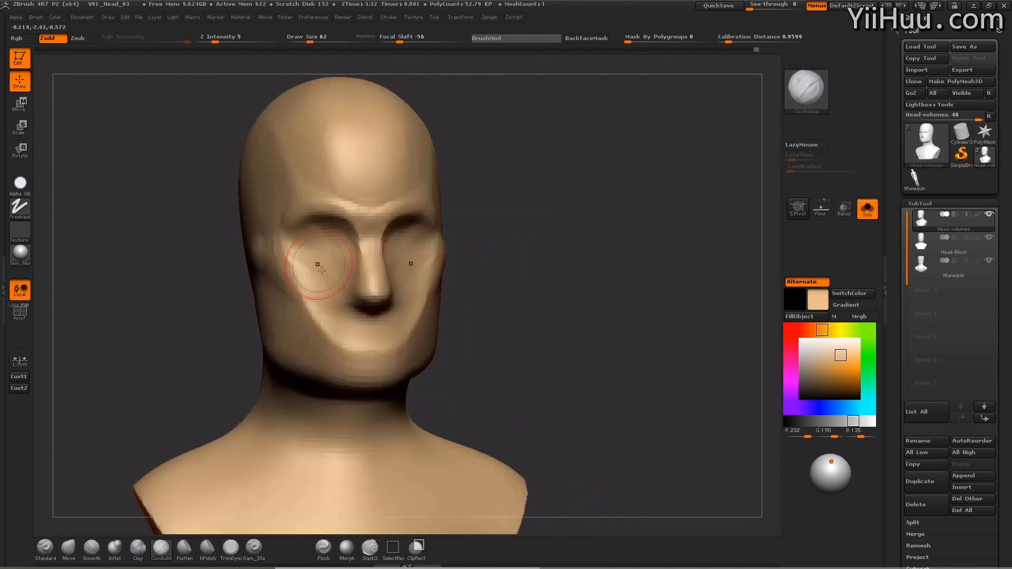
{"action": "left_click_drag", "start_coordinate": [312, 270], "coordinate": [303, 268]}
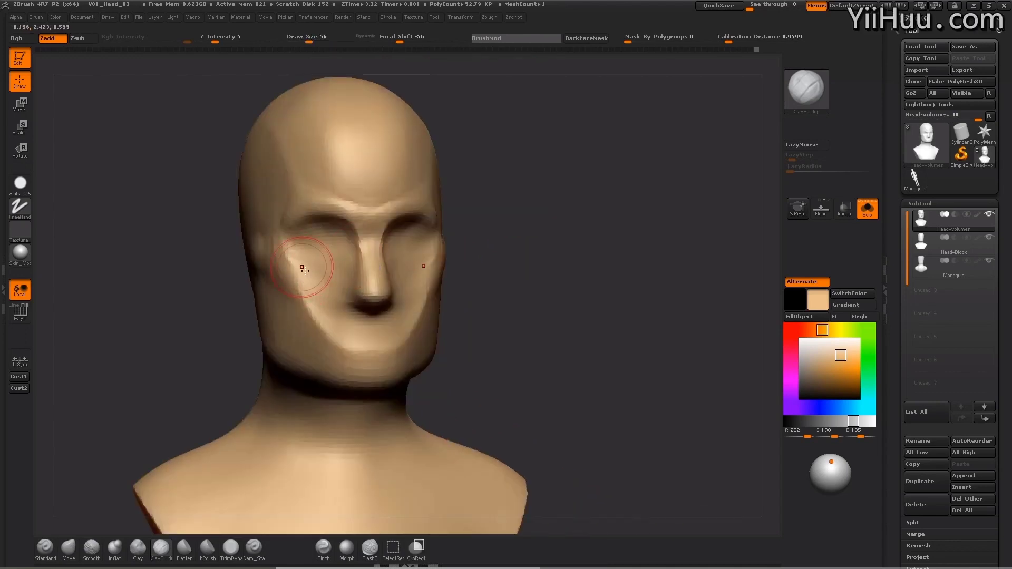
{"action": "key", "text": "s"}
{"action": "left_click_drag", "start_coordinate": [442, 262], "coordinate": [440, 263]}
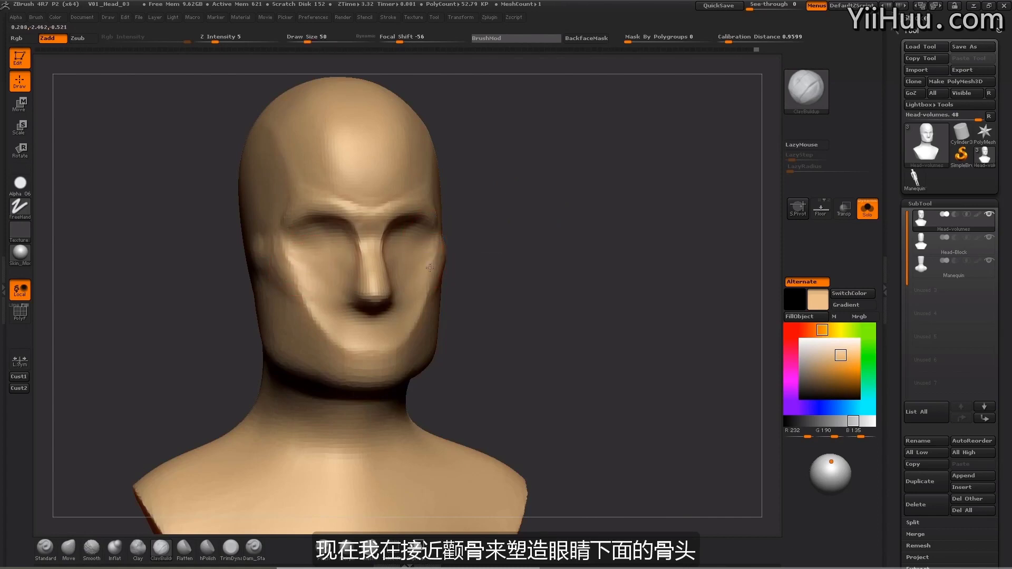
{"action": "mouse_move", "coordinate": [532, 253]}
{"action": "left_mouse_down"}
{"action": "mouse_move", "coordinate": [481, 254]}
{"action": "mouse_move", "coordinate": [419, 272]}
{"action": "left_mouse_up"}
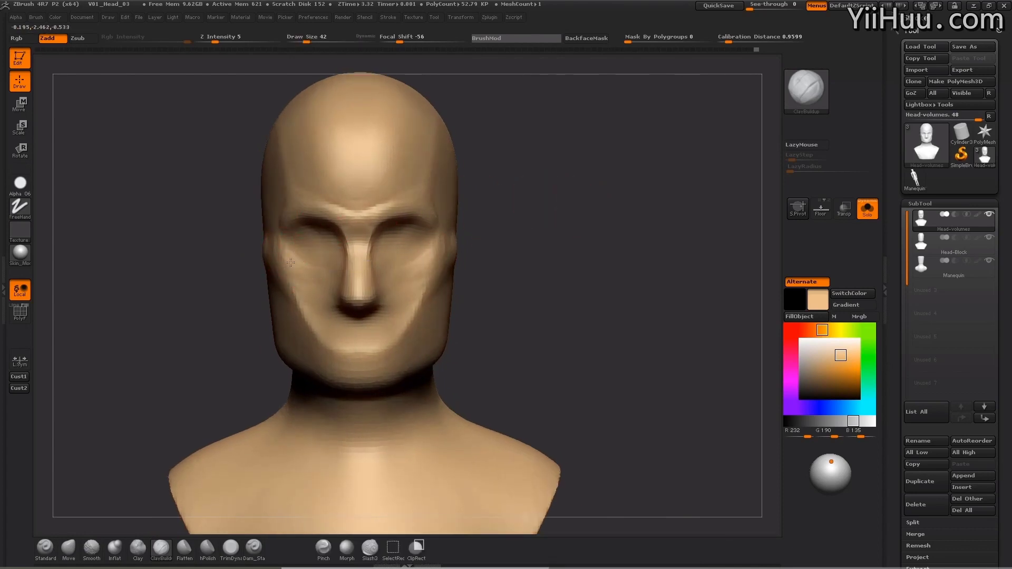
- Extend the cheekbone ridge back toward the ear in profile with ClayBuildup at draw size 65
{"action": "left_click_drag", "start_coordinate": [557, 219], "coordinate": [506, 212]}
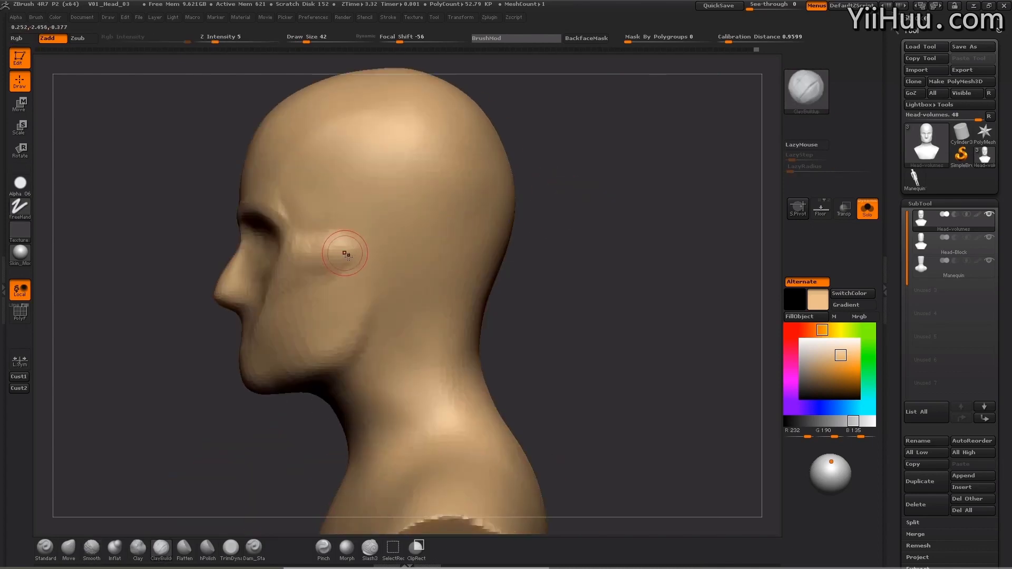
{"action": "key", "text": "s"}
{"action": "left_click_drag", "start_coordinate": [345, 254], "coordinate": [366, 261]}
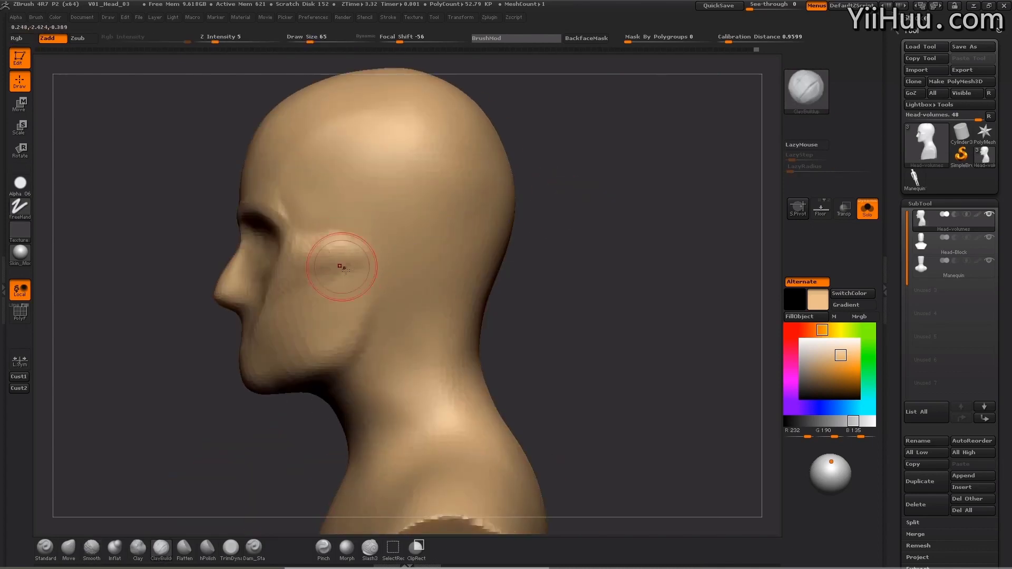
{"action": "right_click_drag", "start_coordinate": [345, 270], "coordinate": [362, 250], "text": "ctrl"}
{"action": "left_click_drag", "start_coordinate": [375, 250], "coordinate": [358, 253]}
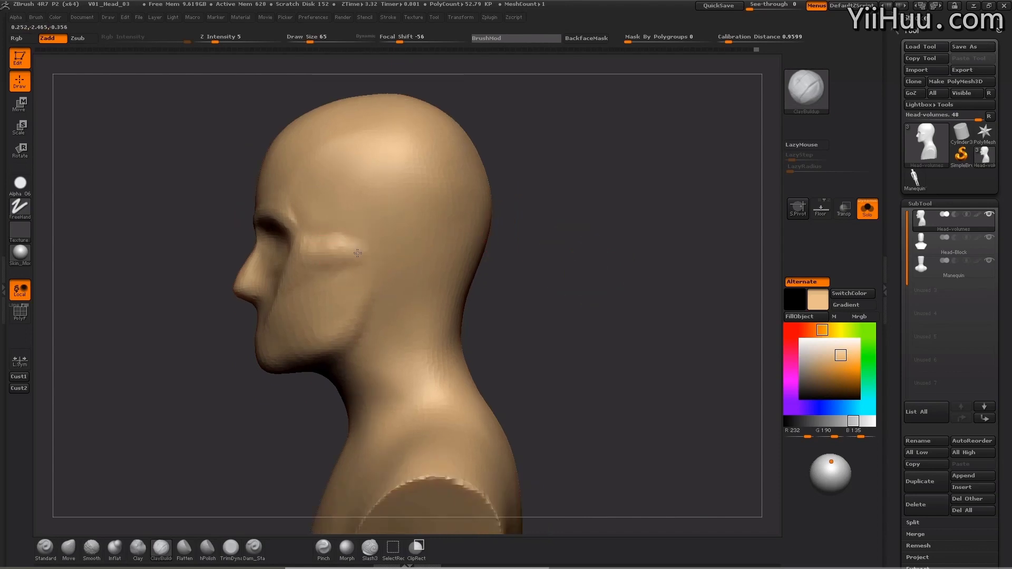
- Align the rear end of the cheekbone ridge in profile with the Move brush, starting at draw size 65
{"action": "left_click", "coordinate": [68, 549]}
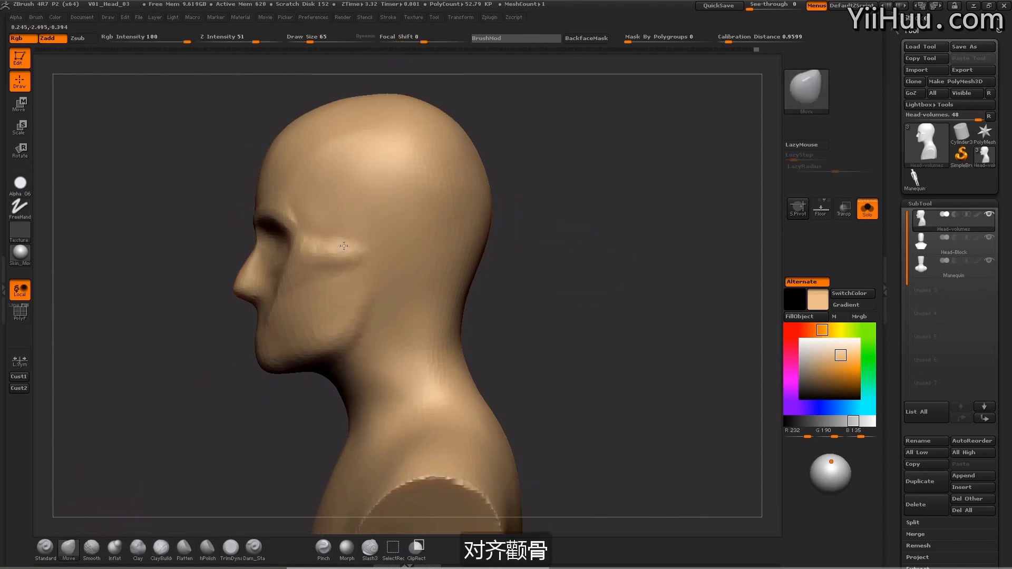
{"action": "mouse_move", "coordinate": [355, 254]}
{"action": "left_mouse_down"}
{"action": "mouse_move", "coordinate": [347, 265]}
{"action": "mouse_move", "coordinate": [324, 253]}
{"action": "left_mouse_up"}
{"action": "key", "text": "s"}
{"action": "key", "text": "s"}
{"action": "left_click_drag", "start_coordinate": [342, 257], "coordinate": [364, 258]}
- Shape the cheekbones into an arch from above and refine them in profile with the Move brush, up to draw size 93
{"action": "mouse_move", "coordinate": [615, 157]}
{"action": "left_mouse_down"}
{"action": "mouse_move", "coordinate": [624, 219]}
{"action": "mouse_move", "coordinate": [639, 182]}
{"action": "mouse_move", "coordinate": [593, 199]}
{"action": "mouse_move", "coordinate": [608, 232]}
{"action": "left_mouse_up"}
{"action": "key", "text": "s"}
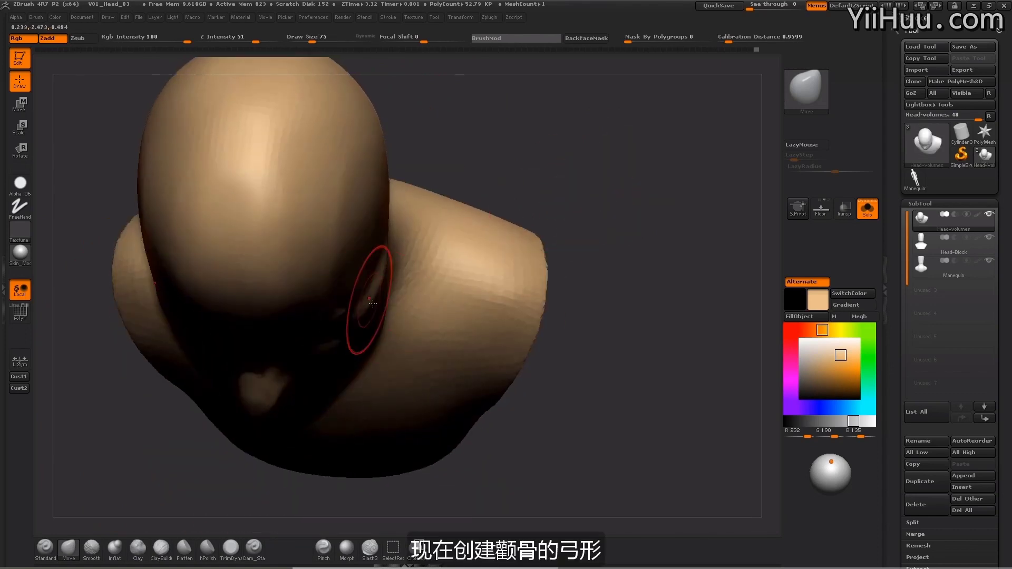
{"action": "key", "text": "s"}
{"action": "left_click", "coordinate": [374, 287]}
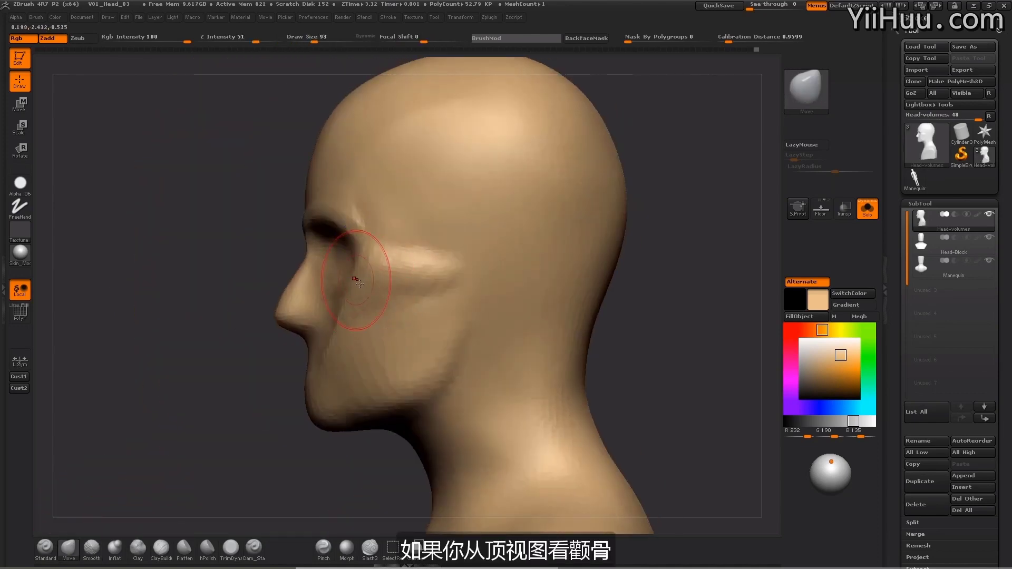
{"action": "left_click_drag", "start_coordinate": [160, 411], "coordinate": [464, 216]}
{"action": "key", "text": "s"}
{"action": "left_click_drag", "start_coordinate": [367, 276], "coordinate": [357, 274]}
{"action": "left_click_drag", "start_coordinate": [389, 223], "coordinate": [415, 242], "text": "shift"}
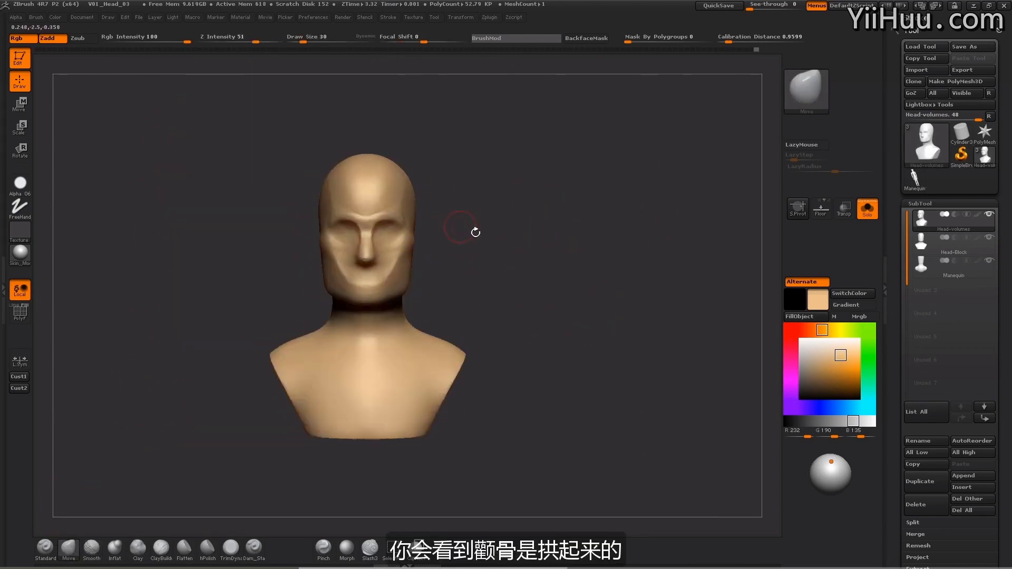
- Build up the outer eye sockets and cheekbones with the ClayBuildup brush at draw size 45
{"action": "left_click_drag", "start_coordinate": [475, 231], "coordinate": [339, 396], "text": "alt"}
{"action": "left_click", "coordinate": [161, 549]}
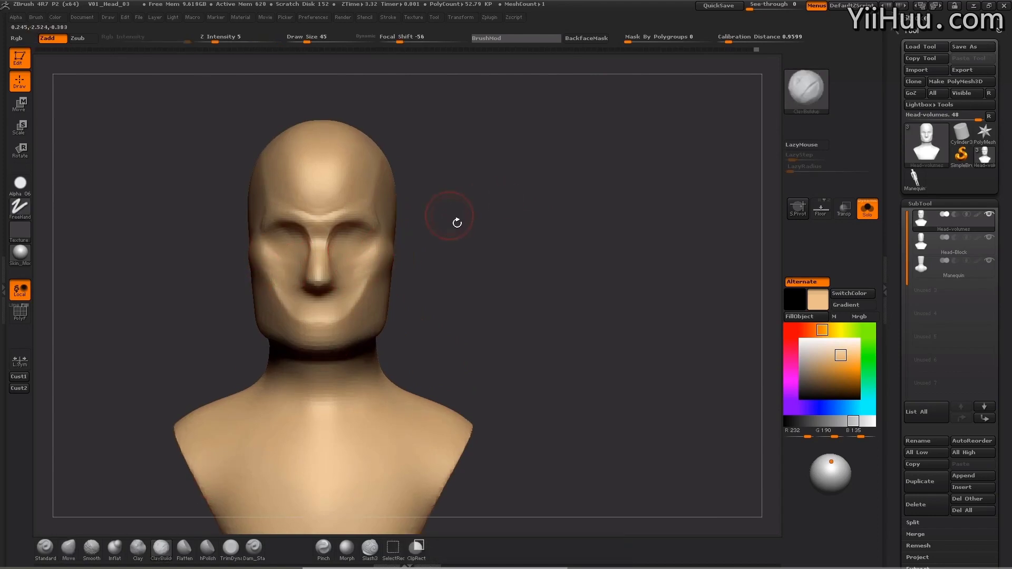
{"action": "left_click_drag", "start_coordinate": [458, 226], "coordinate": [417, 297]}
- Reshape the nose tip and nostril sides from the front with the Move brush at draw sizes 32 to 45
{"action": "left_click", "coordinate": [76, 553]}
{"action": "mouse_move", "coordinate": [554, 217]}
{"action": "left_mouse_down"}
{"action": "mouse_move", "coordinate": [475, 251]}
{"action": "mouse_move", "coordinate": [469, 279]}
{"action": "left_mouse_up"}
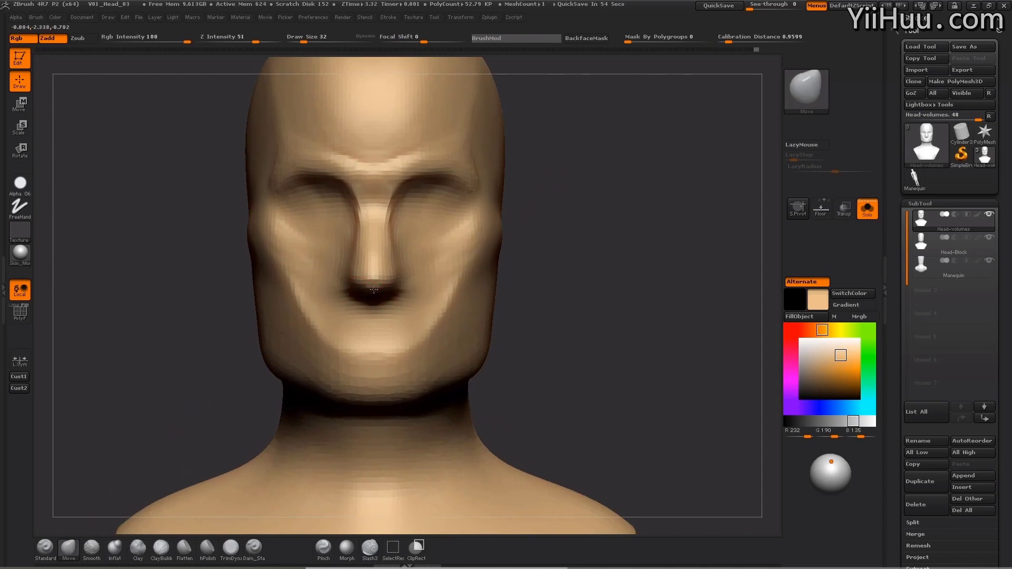
{"action": "key", "text": "bracketright"}
{"action": "key", "text": "bracketright"}
{"action": "key", "text": "bracketright"}
{"action": "key", "text": "bracketleft"}
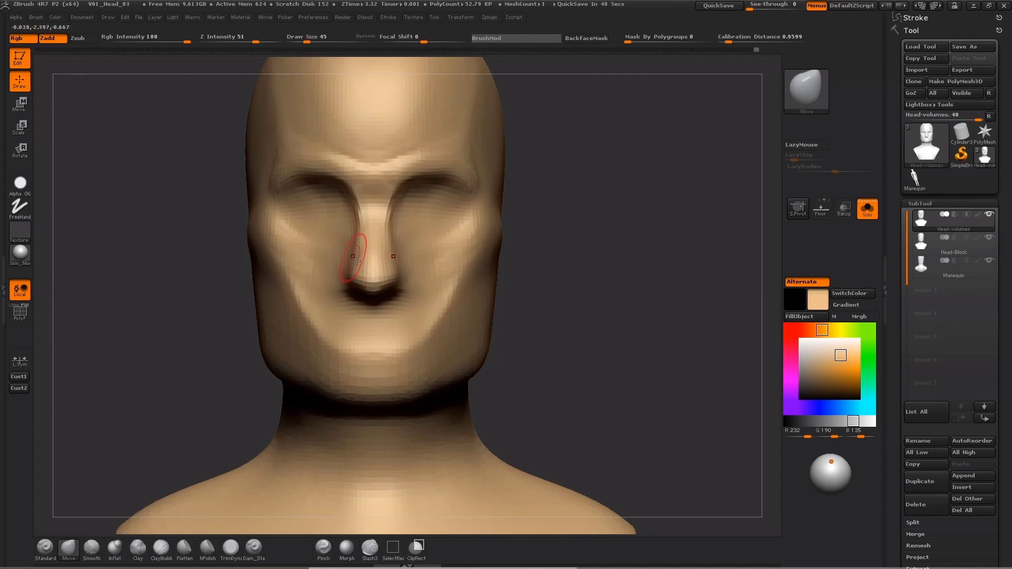
- Refine the sides and upper bridge of the nose from the front with the Move brush at draw sizes 37 and 42
{"action": "key", "text": "bracketleft"}
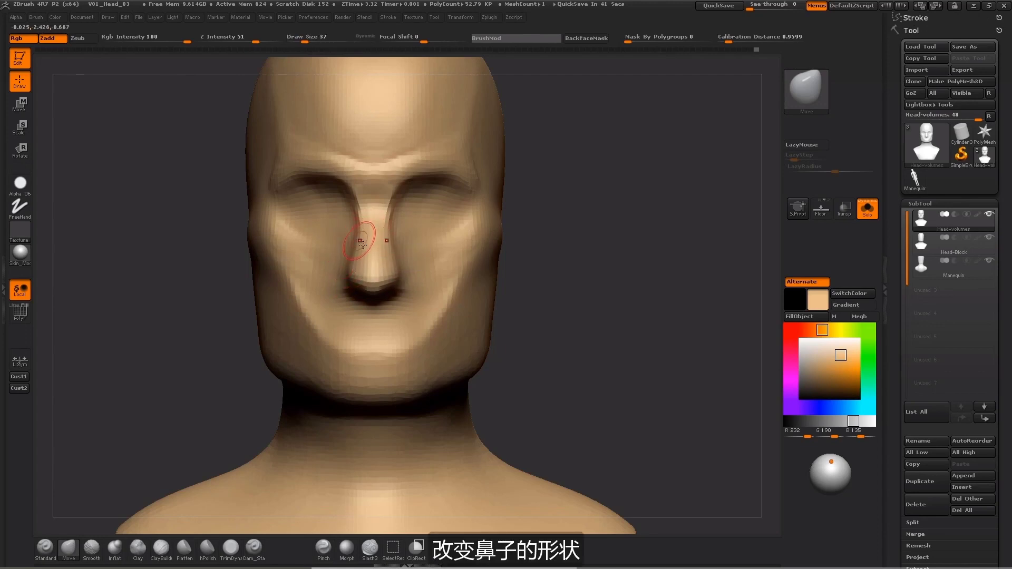
{"action": "key", "text": "s"}
{"action": "mouse_move", "coordinate": [365, 232]}
{"action": "left_mouse_down"}
{"action": "mouse_move", "coordinate": [358, 246]}
{"action": "mouse_move", "coordinate": [366, 212]}
{"action": "left_mouse_up"}
{"action": "key", "text": "bracketleft"}
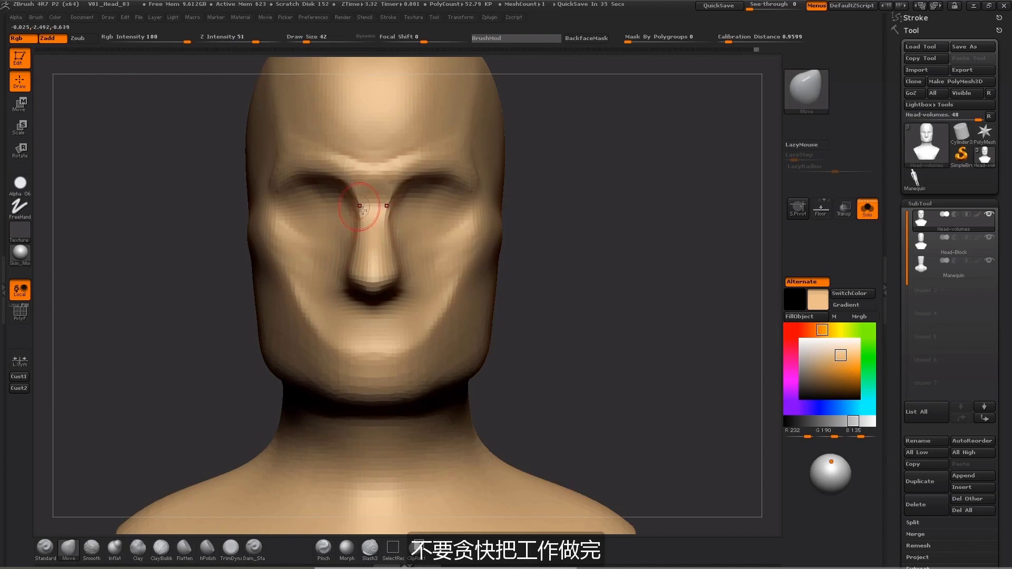
- Adjust the brow line and the upper and outer edges of the eye sockets from the front with the Move brush
{"action": "key", "text": "s"}
{"action": "key", "text": "s"}
{"action": "mouse_move", "coordinate": [324, 181]}
{"action": "left_mouse_down"}
{"action": "mouse_move", "coordinate": [310, 180]}
{"action": "mouse_move", "coordinate": [321, 179]}
{"action": "left_mouse_up"}
{"action": "key", "text": "s"}
{"action": "left_click_drag", "start_coordinate": [324, 178], "coordinate": [326, 173]}
{"action": "key", "text": "s"}
{"action": "left_click_drag", "start_coordinate": [304, 178], "coordinate": [286, 181]}
{"action": "key", "text": "s"}
{"action": "left_click_drag", "start_coordinate": [289, 186], "coordinate": [292, 188]}
- Adjust the brow and eye socket in profile with the Move brush at draw size 113
{"action": "left_click_drag", "start_coordinate": [563, 148], "coordinate": [687, 173]}
{"action": "key", "text": "s"}
{"action": "left_click_drag", "start_coordinate": [310, 174], "coordinate": [315, 174]}
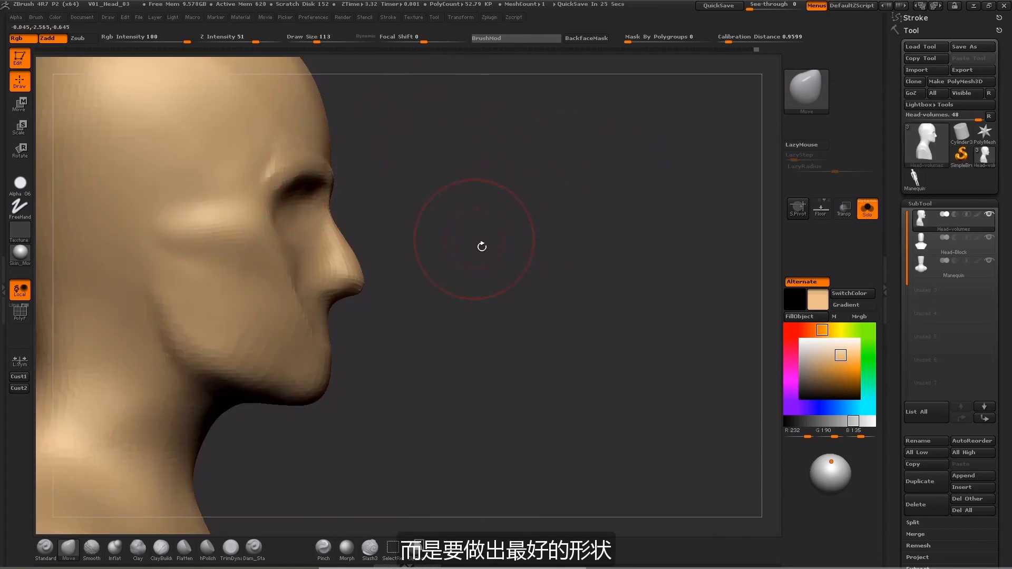
- Build up volume on the brow above the eye sockets with the ClayBuildup brush at draw sizes 47 and 53
{"action": "left_click", "coordinate": [161, 547]}
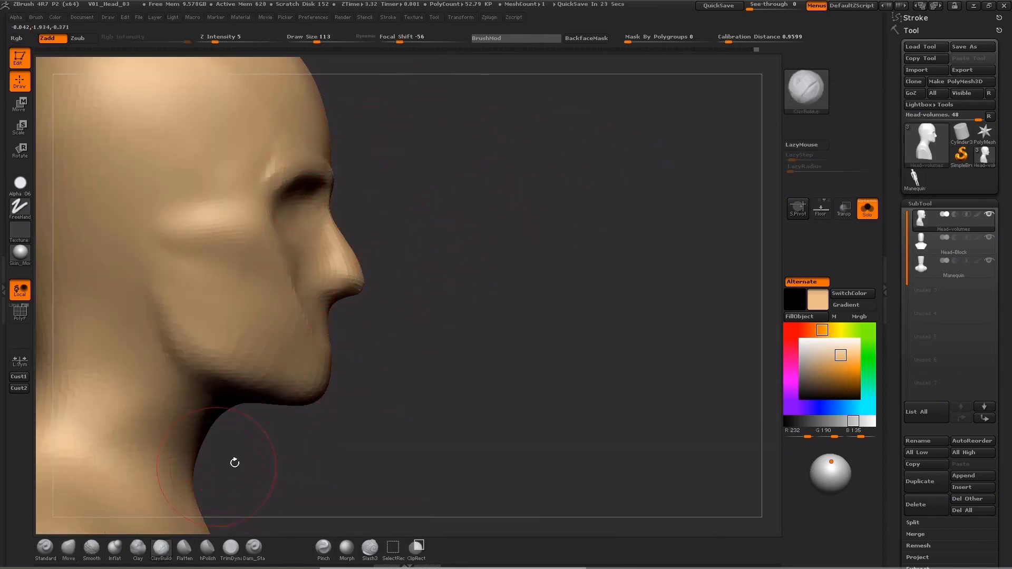
{"action": "mouse_move", "coordinate": [233, 464]}
{"action": "left_mouse_down"}
{"action": "mouse_move", "coordinate": [547, 219]}
{"action": "mouse_move", "coordinate": [565, 190]}
{"action": "mouse_move", "coordinate": [538, 198]}
{"action": "left_mouse_up"}
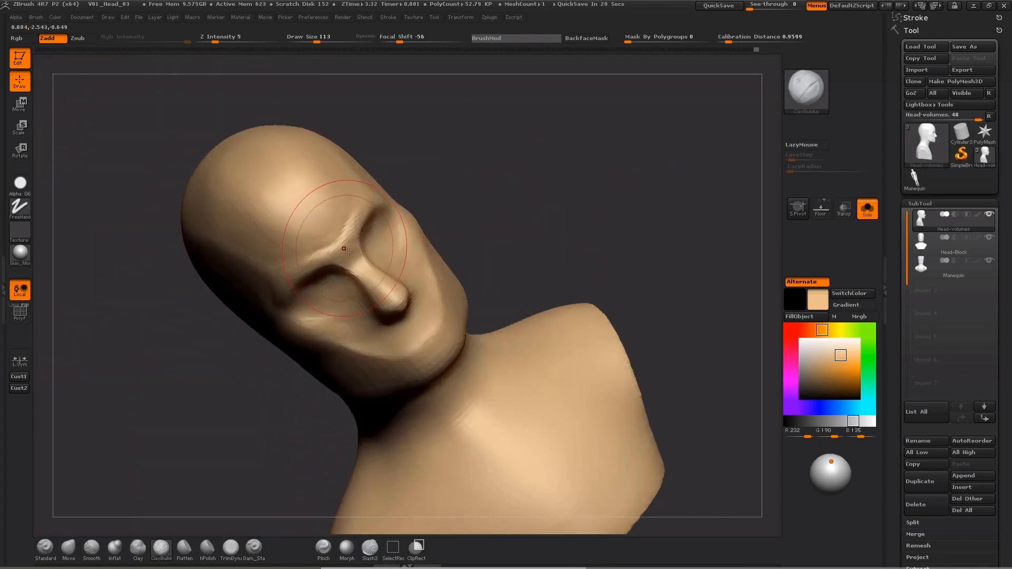
{"action": "key", "text": "s"}
{"action": "mouse_move", "coordinate": [349, 252]}
{"action": "left_mouse_down"}
{"action": "mouse_move", "coordinate": [331, 256]}
{"action": "mouse_move", "coordinate": [356, 245]}
{"action": "left_mouse_up"}
{"action": "key", "text": "bracketright"}
{"action": "left_click_drag", "start_coordinate": [548, 174], "coordinate": [527, 171]}
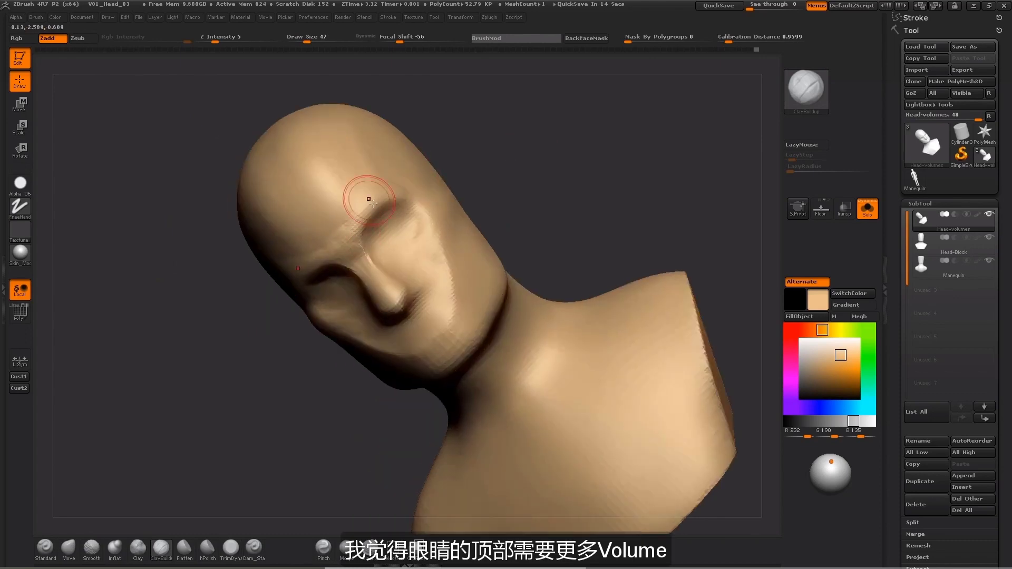
{"action": "mouse_move", "coordinate": [583, 119]}
{"action": "left_mouse_down"}
{"action": "mouse_move", "coordinate": [524, 136]}
{"action": "mouse_move", "coordinate": [642, 194]}
{"action": "mouse_move", "coordinate": [580, 200]}
{"action": "mouse_move", "coordinate": [567, 191]}
{"action": "left_mouse_up"}
{"action": "left_click_drag", "start_coordinate": [276, 294], "coordinate": [307, 243]}
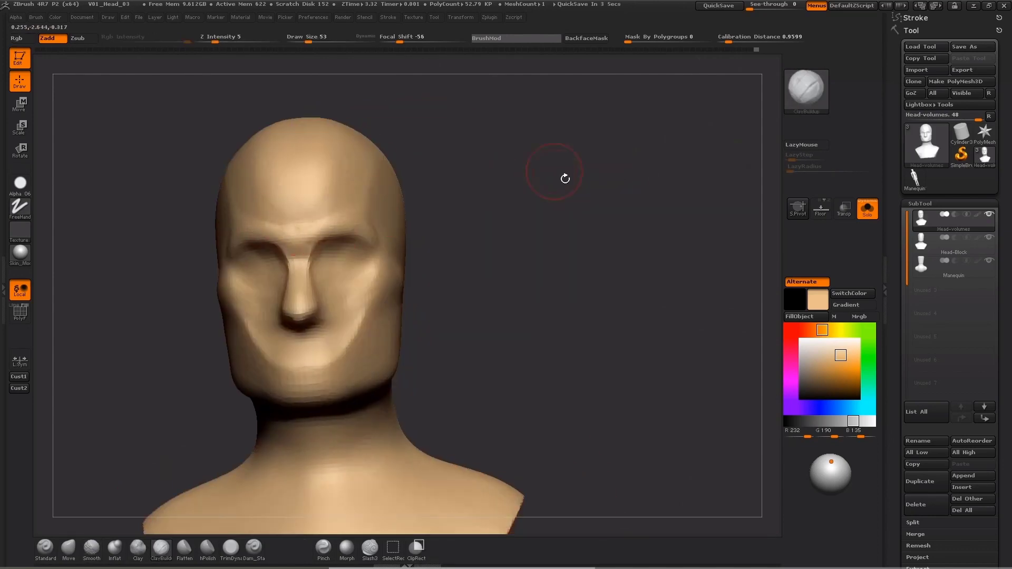
- Adjust the brow ridge and lower forehead in profile with the Move brush at draw size 59
{"action": "left_click_drag", "start_coordinate": [565, 177], "coordinate": [508, 178]}
{"action": "key", "text": "b"}
{"action": "key", "text": "m"}
{"action": "key", "text": "v"}
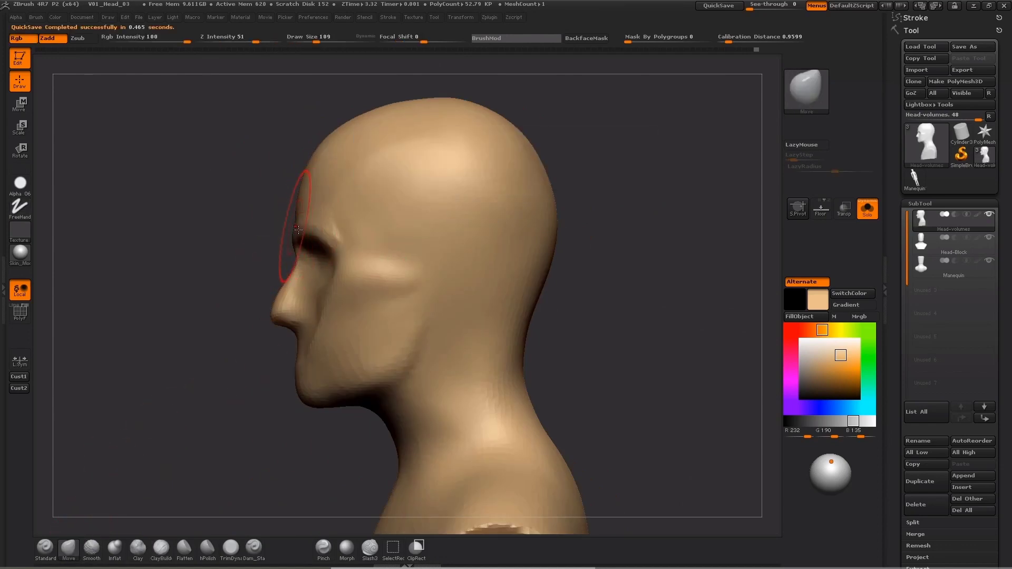
{"action": "key", "text": "s"}
{"action": "left_click_drag", "start_coordinate": [299, 231], "coordinate": [298, 226]}
{"action": "key", "text": "s"}
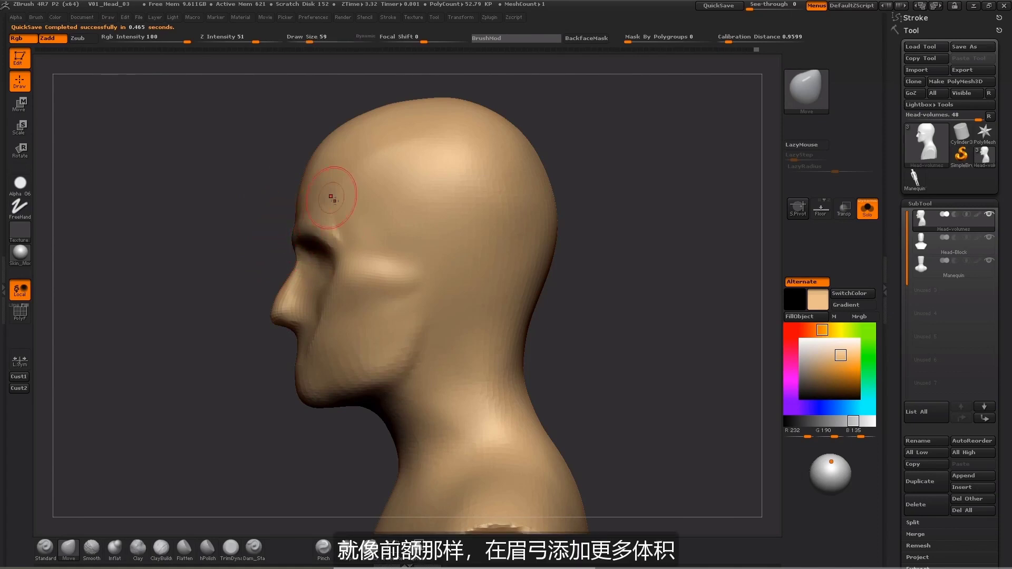
- Refine the profile between the forehead, brow and nose bridge with the Move brush at draw size 93
{"action": "mouse_move", "coordinate": [227, 243]}
{"action": "left_mouse_down"}
{"action": "mouse_move", "coordinate": [264, 246]}
{"action": "mouse_move", "coordinate": [295, 217]}
{"action": "left_mouse_up"}
{"action": "key", "text": "s"}
{"action": "left_click_drag", "start_coordinate": [256, 280], "coordinate": [298, 224]}
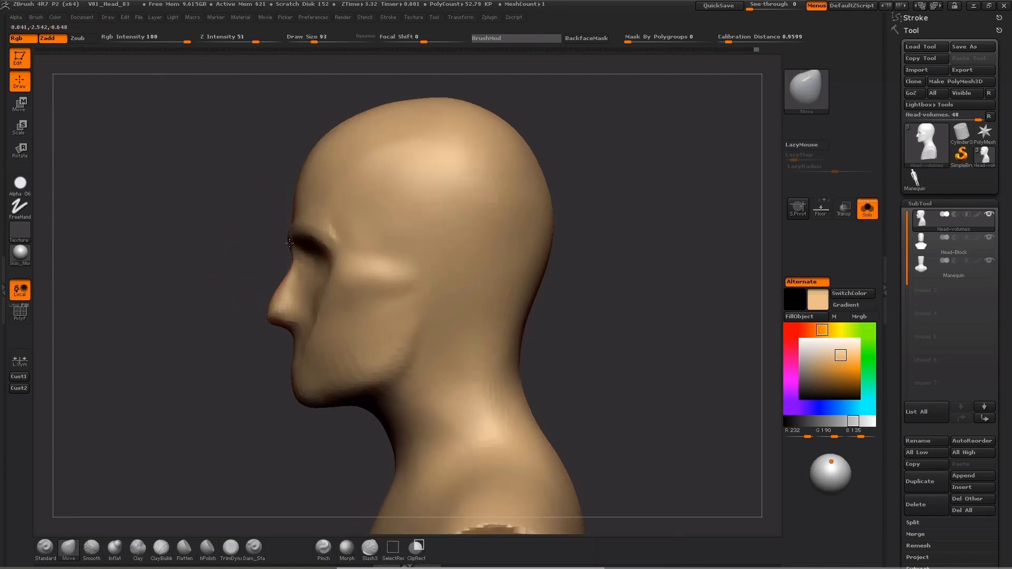
{"action": "mouse_move", "coordinate": [211, 248]}
{"action": "left_mouse_down"}
{"action": "mouse_move", "coordinate": [295, 247]}
{"action": "mouse_move", "coordinate": [277, 234]}
{"action": "left_mouse_up"}
- Smooth the brow and nose bridge at draw size 20 and adjust the brow from a three-quarter view with the Move brush
{"action": "key", "text": "s"}
{"action": "key", "text": "shift"}
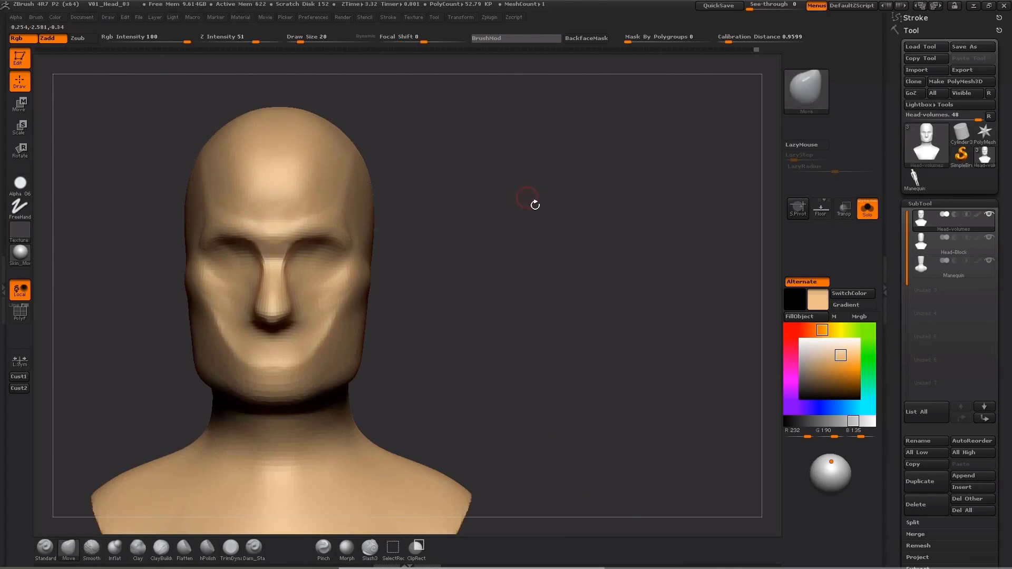
{"action": "left_click_drag", "start_coordinate": [535, 204], "coordinate": [459, 203]}
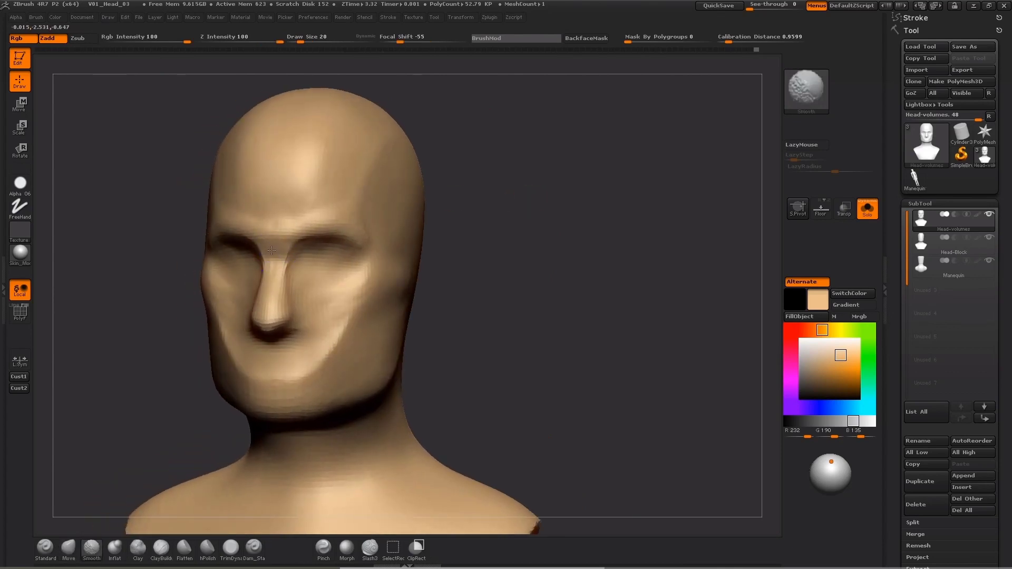
{"action": "key", "text": "b"}
{"action": "key", "text": "m"}
{"action": "key", "text": "v"}
{"action": "mouse_move", "coordinate": [527, 294]}
{"action": "left_mouse_down"}
{"action": "mouse_move", "coordinate": [545, 283]}
{"action": "mouse_move", "coordinate": [544, 261]}
{"action": "mouse_move", "coordinate": [510, 283]}
{"action": "mouse_move", "coordinate": [414, 279]}
{"action": "left_mouse_up"}
- Carve volume out of the temple behind the brow with ClayBuildup at draw sizes 75 and 56, and smooth it
{"action": "left_click", "coordinate": [161, 549]}
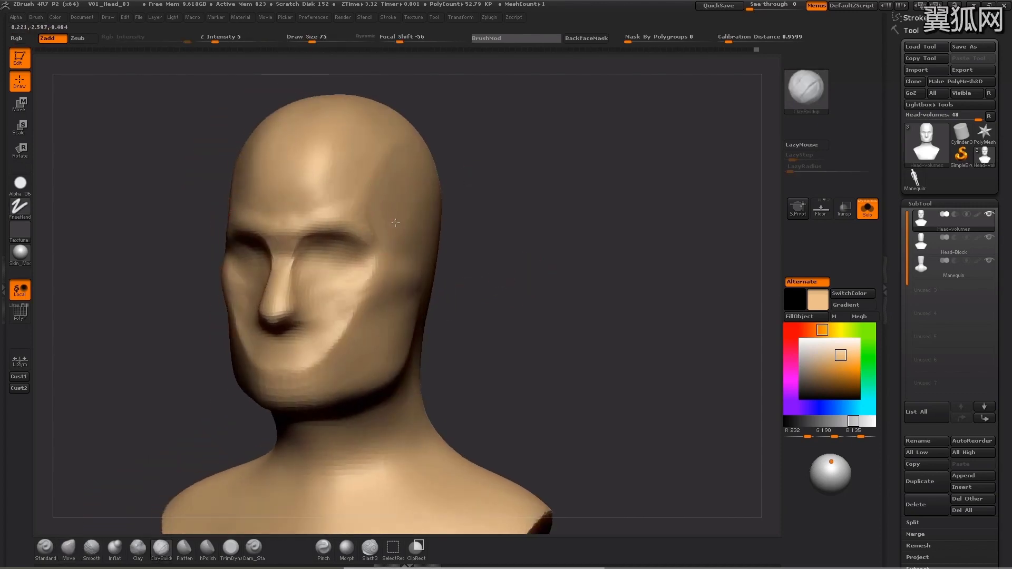
{"action": "left_click_drag", "start_coordinate": [493, 172], "coordinate": [475, 158]}
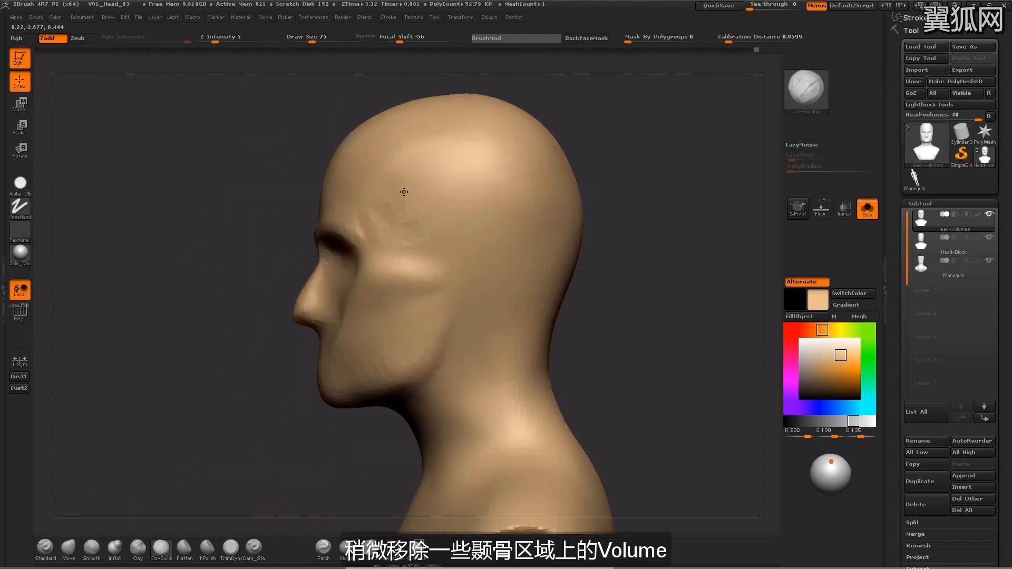
{"action": "left_click_drag", "start_coordinate": [400, 216], "coordinate": [398, 206], "text": "alt"}
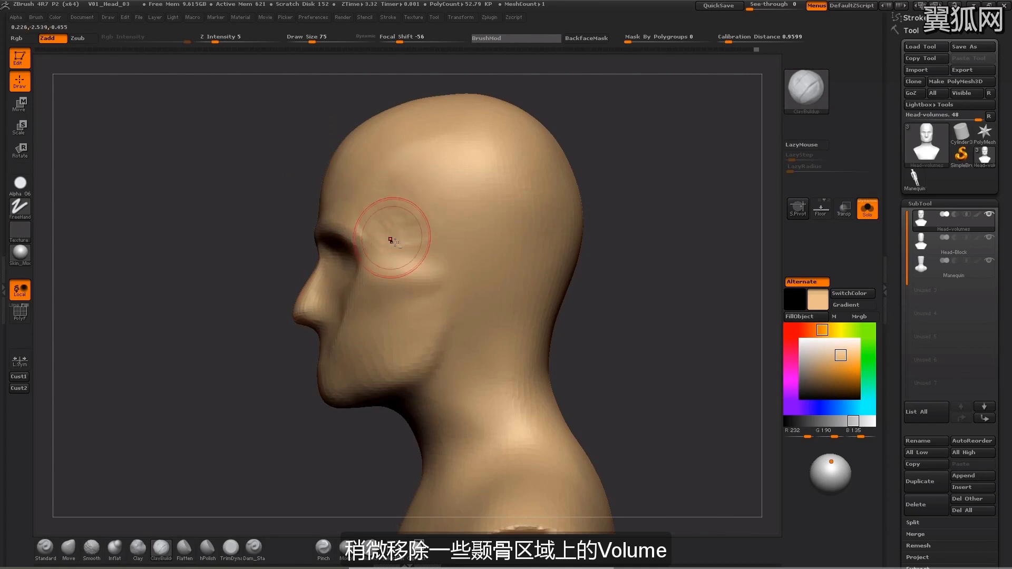
{"action": "mouse_move", "coordinate": [390, 239]}
{"action": "left_mouse_down", "text": "alt"}
{"action": "mouse_move", "coordinate": [409, 173]}
{"action": "mouse_move", "coordinate": [401, 212]}
{"action": "left_mouse_up", "text": "alt"}
{"action": "key", "text": "s"}
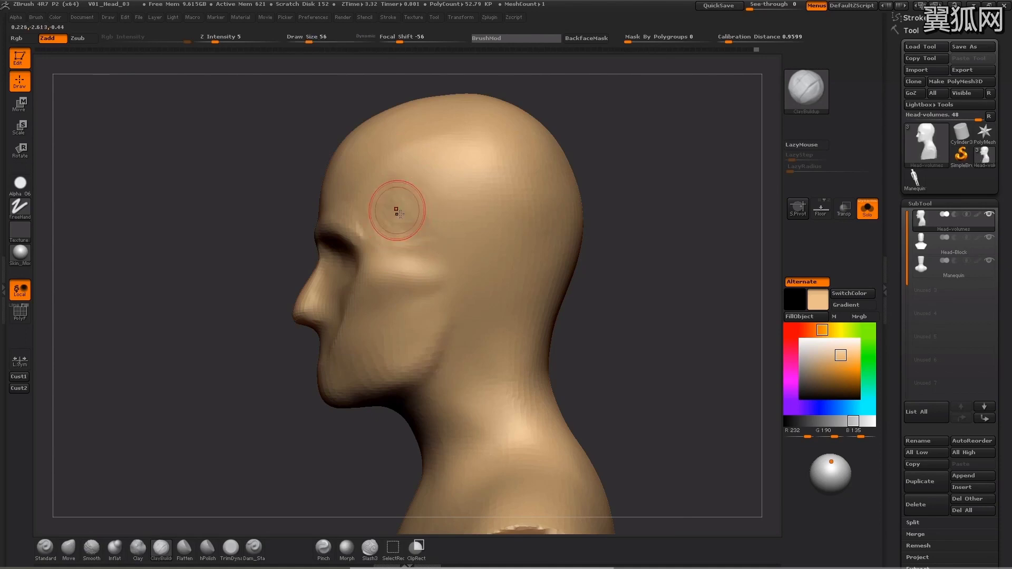
{"action": "key", "text": "shift"}
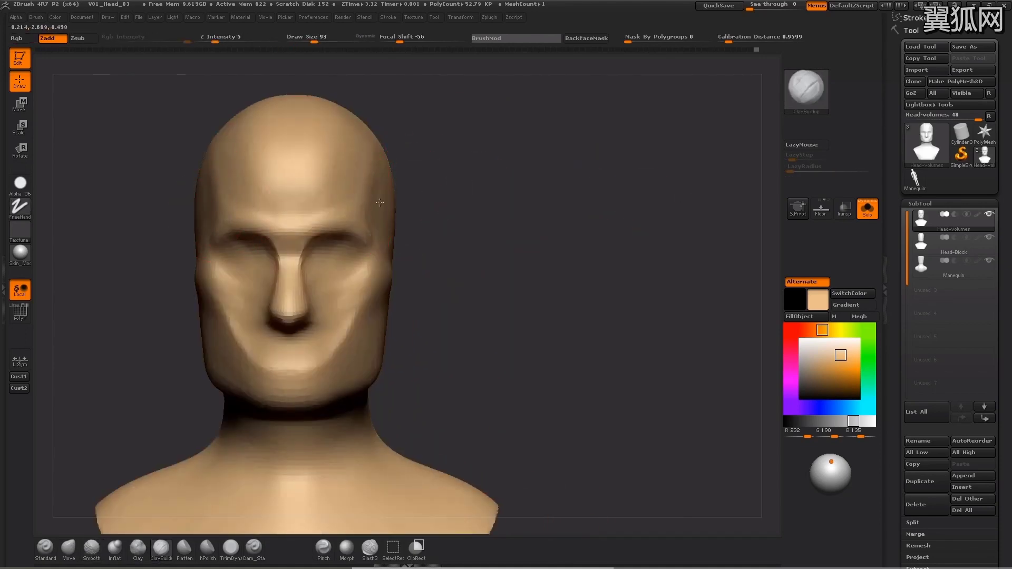
- Refine the temple plane with ClayBuildup at draw size 93 and smooth its edge at draw size 59
{"action": "left_click_drag", "start_coordinate": [441, 189], "coordinate": [417, 191]}
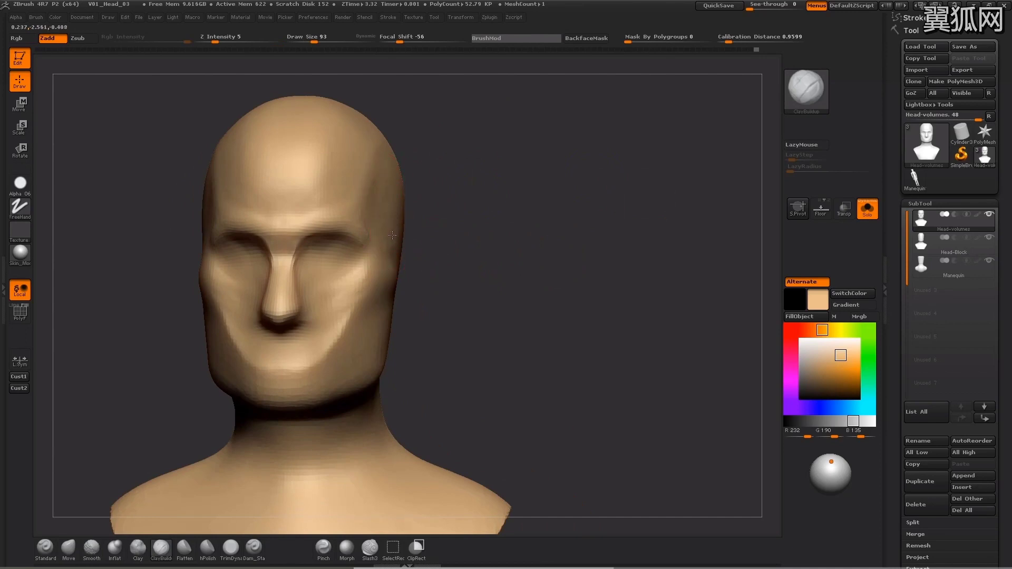
{"action": "mouse_move", "coordinate": [453, 185]}
{"action": "left_mouse_down"}
{"action": "mouse_move", "coordinate": [406, 185]}
{"action": "mouse_move", "coordinate": [391, 196]}
{"action": "left_mouse_up"}
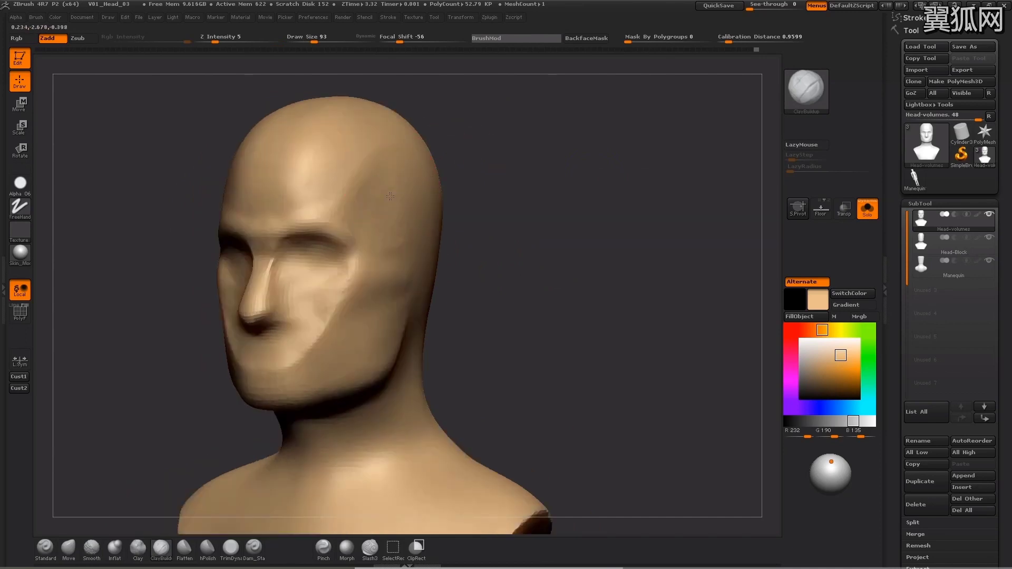
{"action": "left_click_drag", "start_coordinate": [483, 196], "coordinate": [362, 204], "text": "shift"}
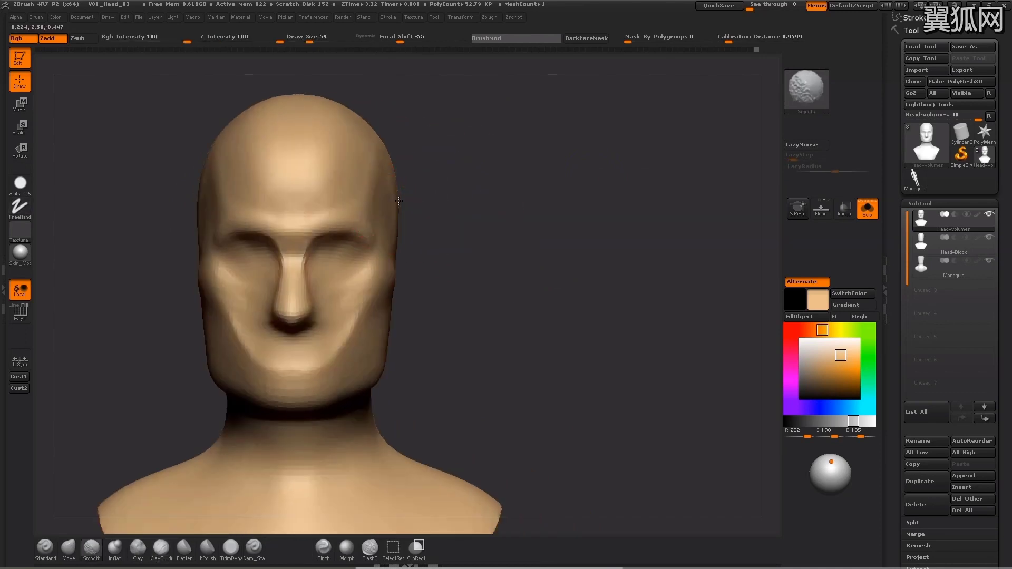
{"action": "left_click_drag", "start_coordinate": [493, 215], "coordinate": [527, 181]}
- Adjust and smooth the sides of the head around the temples and outer brow
{"action": "key", "text": "s"}
{"action": "mouse_move", "coordinate": [227, 275]}
{"action": "left_mouse_down"}
{"action": "mouse_move", "coordinate": [196, 274]}
{"action": "mouse_move", "coordinate": [197, 256]}
{"action": "left_mouse_up"}
{"action": "mouse_move", "coordinate": [200, 261]}
{"action": "left_mouse_down", "text": "shift"}
{"action": "mouse_move", "coordinate": [221, 275]}
{"action": "mouse_move", "coordinate": [219, 227]}
{"action": "mouse_move", "coordinate": [191, 197]}
{"action": "mouse_move", "coordinate": [197, 220]}
{"action": "left_mouse_up", "text": "shift"}
{"action": "key", "text": "]"}
{"action": "key", "text": "]"}
{"action": "key", "text": "s"}
{"action": "left_click_drag", "start_coordinate": [259, 227], "coordinate": [256, 227]}
{"action": "left_click_drag", "start_coordinate": [482, 181], "coordinate": [345, 172]}
{"action": "left_click_drag", "start_coordinate": [576, 229], "coordinate": [558, 264], "text": "alt"}
- Define the outer end of the brow and eye socket with Dam_Standard at draw sizes 47 and 59, smoothing the edges
{"action": "left_click", "coordinate": [251, 551]}
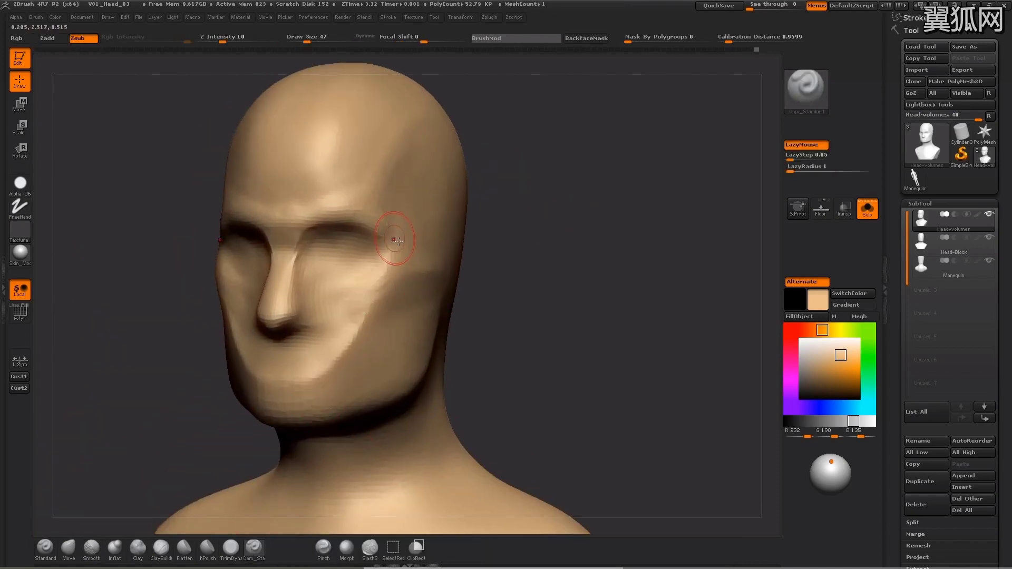
{"action": "left_click_drag", "start_coordinate": [474, 218], "coordinate": [517, 210]}
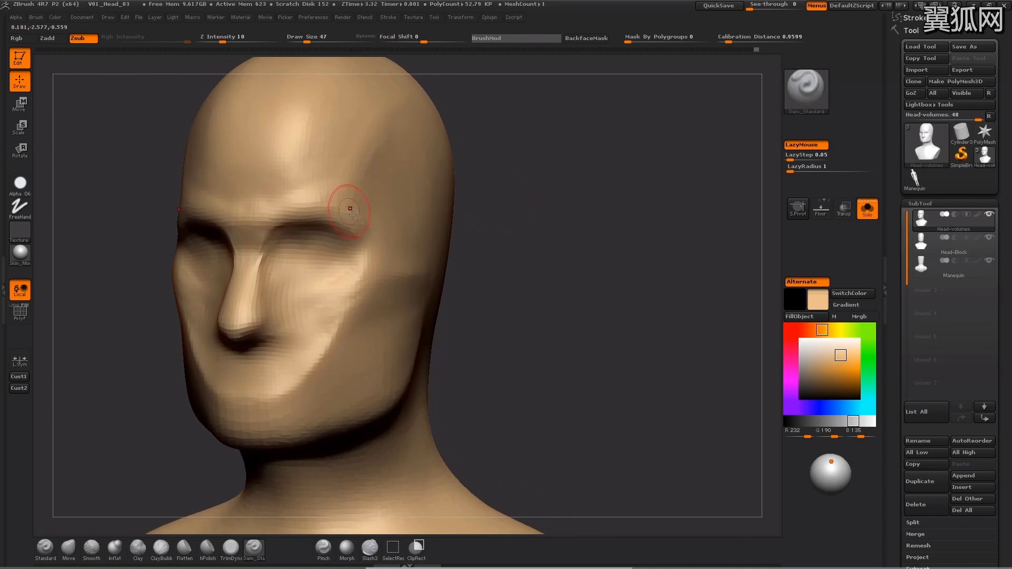
{"action": "mouse_move", "coordinate": [352, 215]}
{"action": "left_mouse_down", "text": "shift"}
{"action": "mouse_move", "coordinate": [324, 220]}
{"action": "mouse_move", "coordinate": [353, 233]}
{"action": "left_mouse_up", "text": "shift"}
{"action": "key", "text": "s"}
{"action": "left_click_drag", "start_coordinate": [559, 189], "coordinate": [427, 195]}
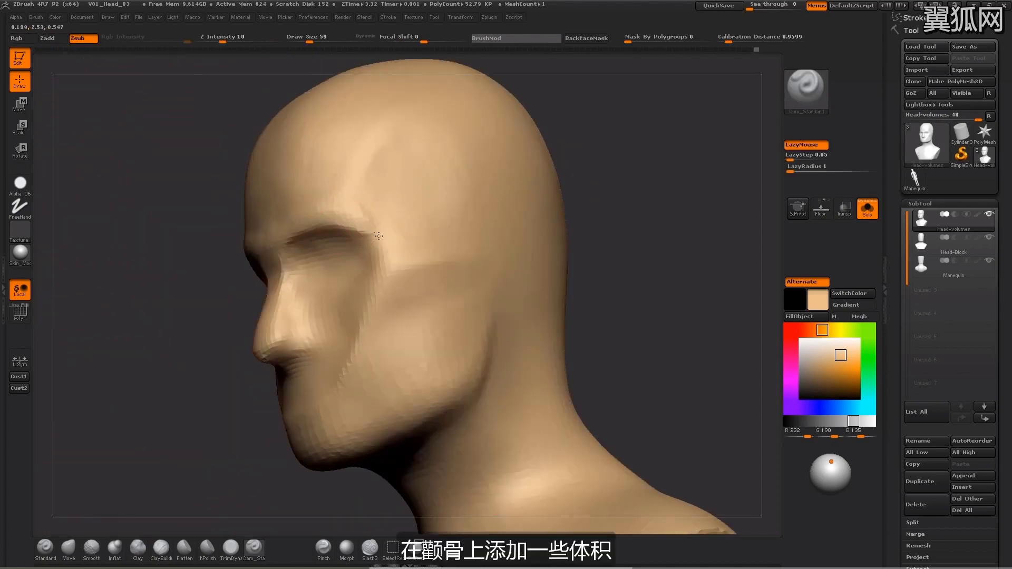
{"action": "left_click_drag", "start_coordinate": [379, 236], "coordinate": [383, 240]}
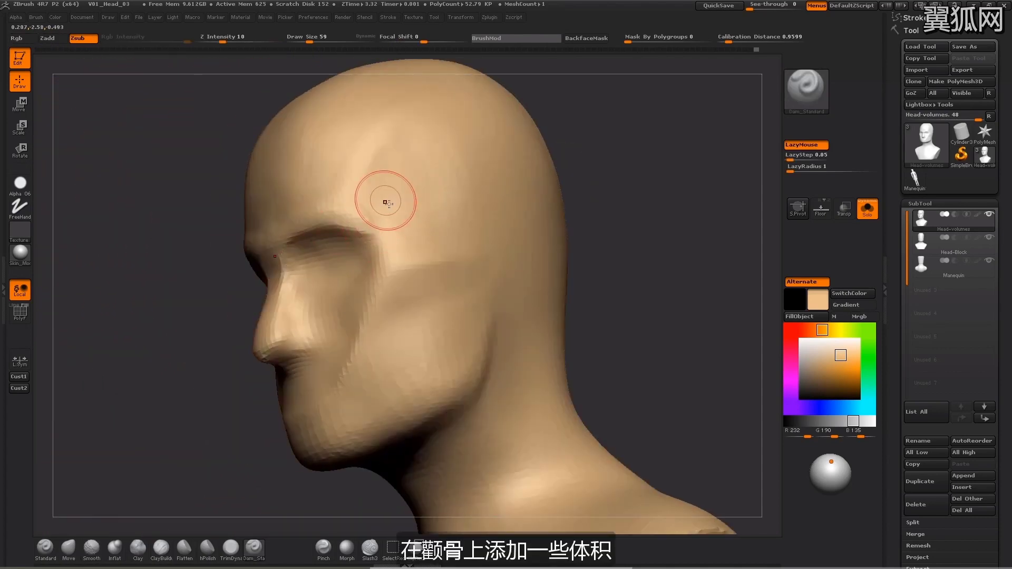
{"action": "left_click_drag", "start_coordinate": [364, 207], "coordinate": [373, 215], "text": "shift"}
- Sharpen the outer corner of the eye socket above the cheekbone with Dam_Standard at draw sizes 42 and 59
{"action": "left_click_drag", "start_coordinate": [572, 197], "coordinate": [477, 235], "text": "shift"}
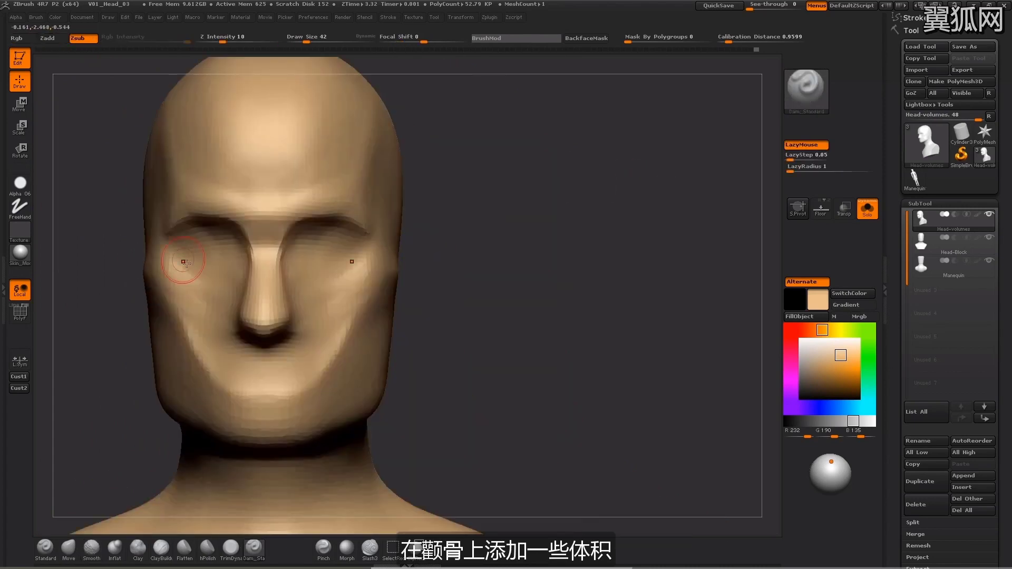
{"action": "left_click_drag", "start_coordinate": [182, 261], "coordinate": [171, 249]}
{"action": "left_click_drag", "start_coordinate": [477, 180], "coordinate": [560, 184]}
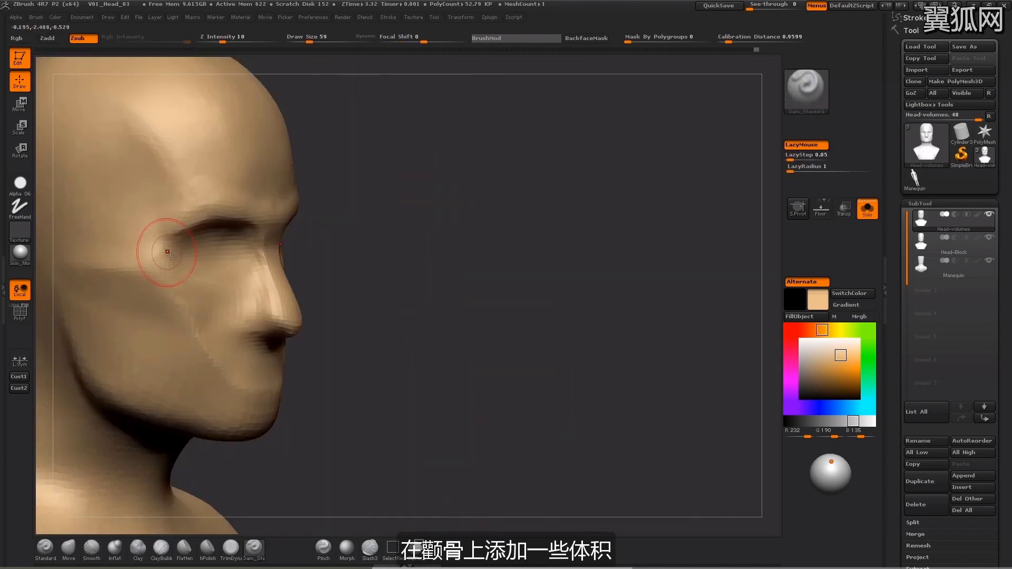
{"action": "left_click_drag", "start_coordinate": [169, 253], "coordinate": [161, 261]}
{"action": "key", "text": "s"}
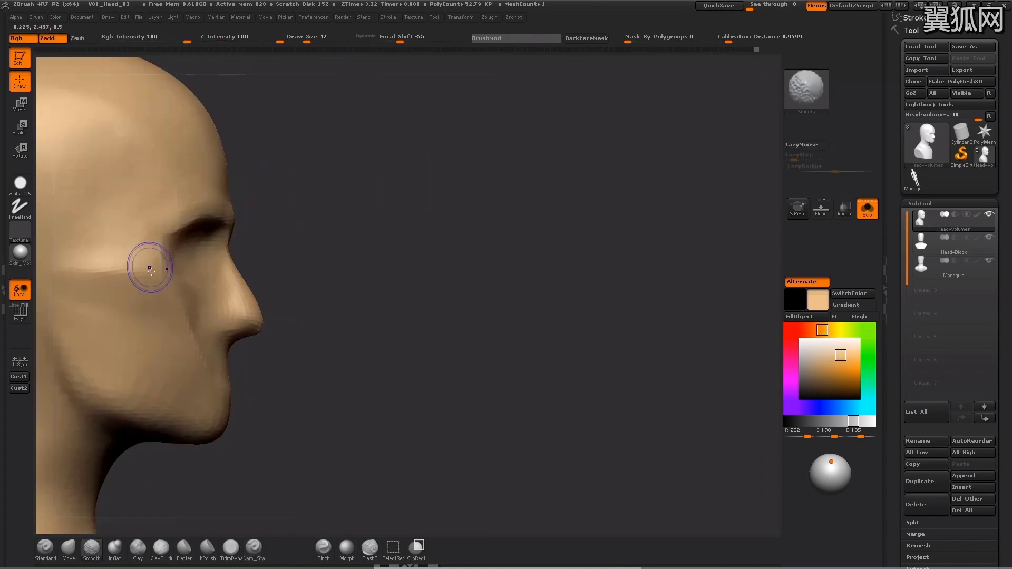
- Define and smooth the eye socket's outer rim and the cheekbone edge in profile with Dam_Standard at draw sizes 32 to 47
{"action": "key", "text": "s"}
{"action": "left_click_drag", "start_coordinate": [159, 283], "coordinate": [153, 282]}
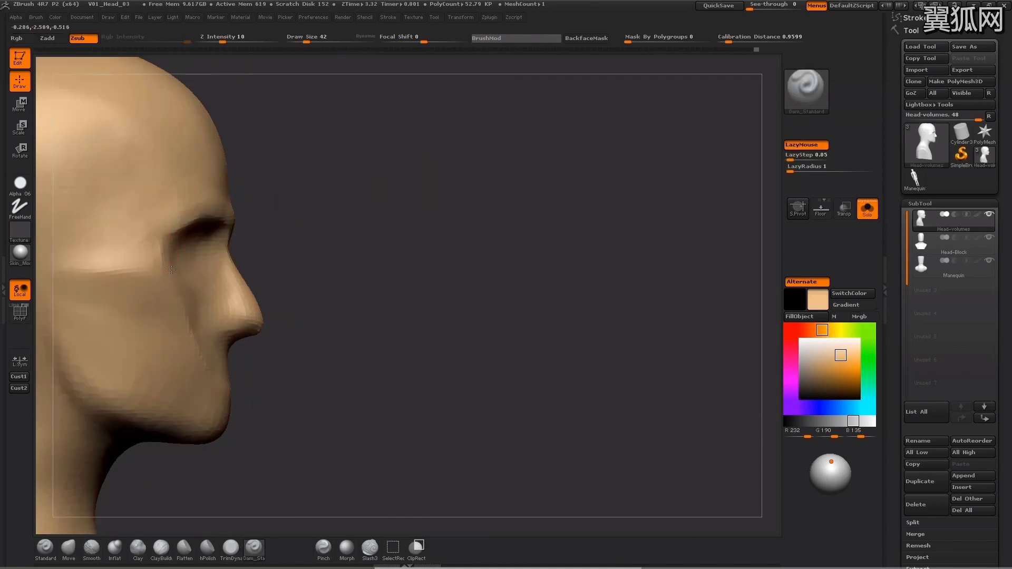
{"action": "key", "text": "shift"}
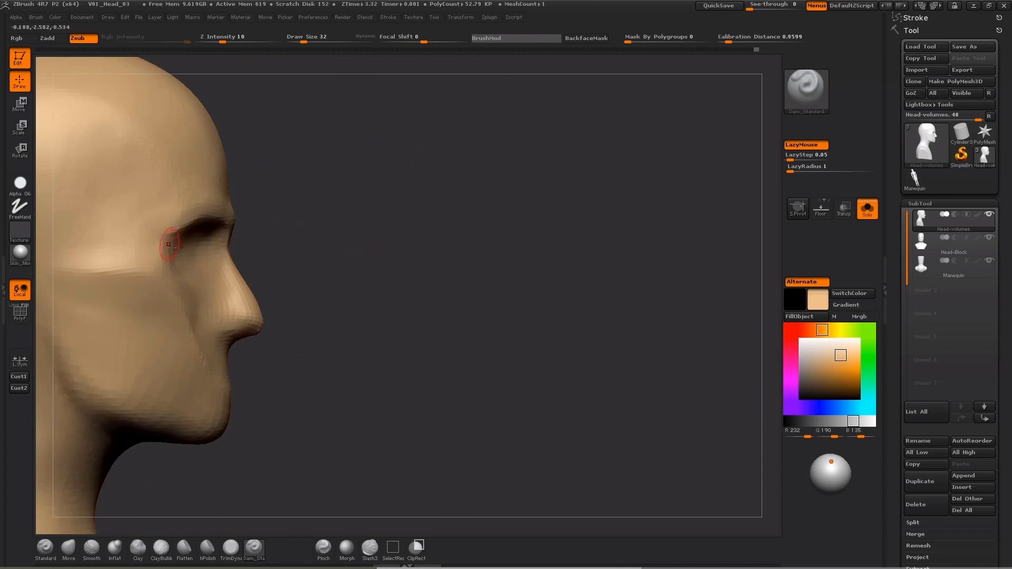
{"action": "left_click_drag", "start_coordinate": [341, 201], "coordinate": [168, 248]}
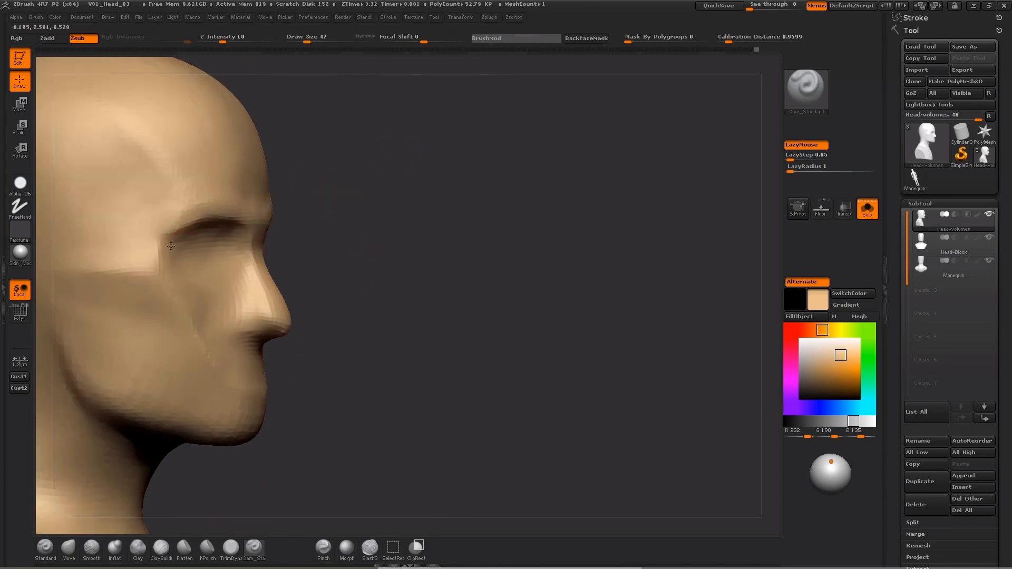
{"action": "left_click_drag", "start_coordinate": [477, 230], "coordinate": [439, 235], "text": "shift"}
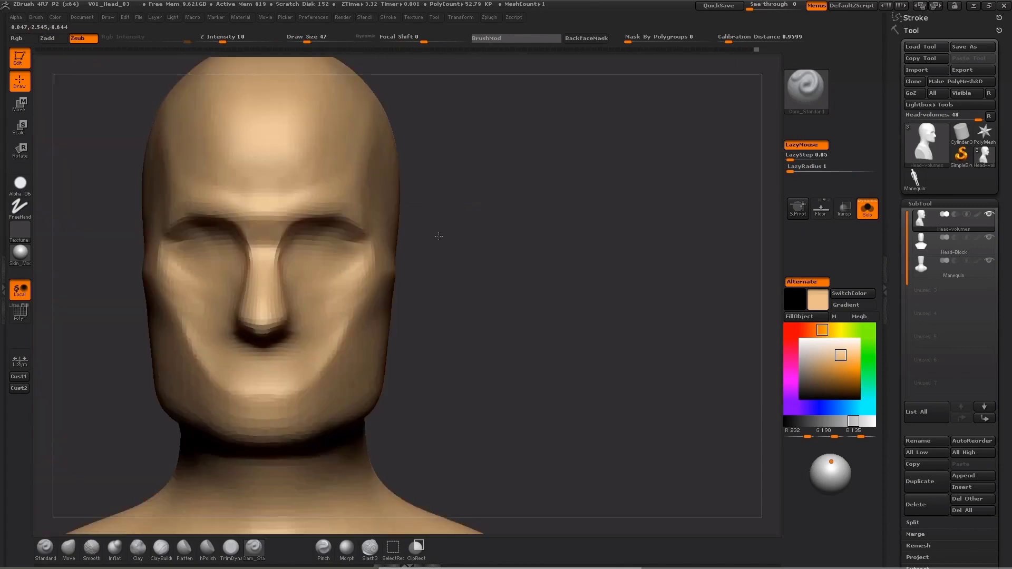
- Build up the side of the face below the cheekbone with ClayBuildup and smooth it at draw size 32
{"action": "mouse_move", "coordinate": [551, 336]}
{"action": "left_mouse_down", "text": "alt"}
{"action": "mouse_move", "coordinate": [549, 292]}
{"action": "mouse_move", "coordinate": [502, 227]}
{"action": "mouse_move", "coordinate": [527, 217]}
{"action": "mouse_move", "coordinate": [391, 200]}
{"action": "left_mouse_up", "text": "alt"}
{"action": "left_click", "coordinate": [160, 548]}
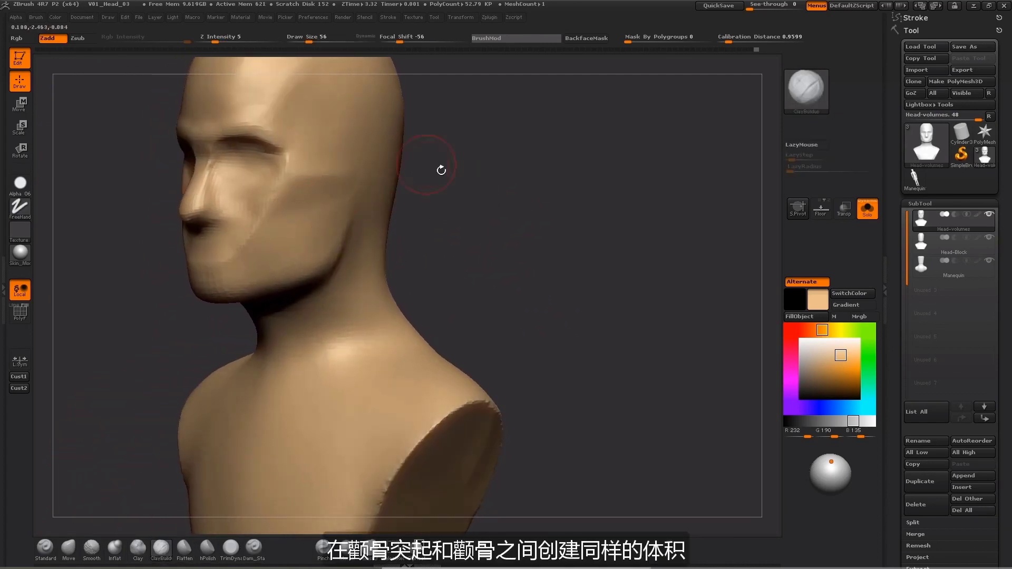
{"action": "mouse_move", "coordinate": [441, 169]}
{"action": "left_mouse_down"}
{"action": "mouse_move", "coordinate": [458, 166]}
{"action": "mouse_move", "coordinate": [444, 167]}
{"action": "left_mouse_up"}
{"action": "key", "text": "bracketright"}
{"action": "key", "text": "bracketright"}
{"action": "mouse_move", "coordinate": [276, 204]}
{"action": "left_mouse_down"}
{"action": "mouse_move", "coordinate": [262, 202]}
{"action": "mouse_move", "coordinate": [303, 197]}
{"action": "left_mouse_up"}
{"action": "mouse_move", "coordinate": [243, 209]}
{"action": "left_mouse_down"}
{"action": "mouse_move", "coordinate": [308, 187]}
{"action": "mouse_move", "coordinate": [254, 209]}
{"action": "mouse_move", "coordinate": [281, 197]}
{"action": "mouse_move", "coordinate": [249, 199]}
{"action": "left_mouse_up"}
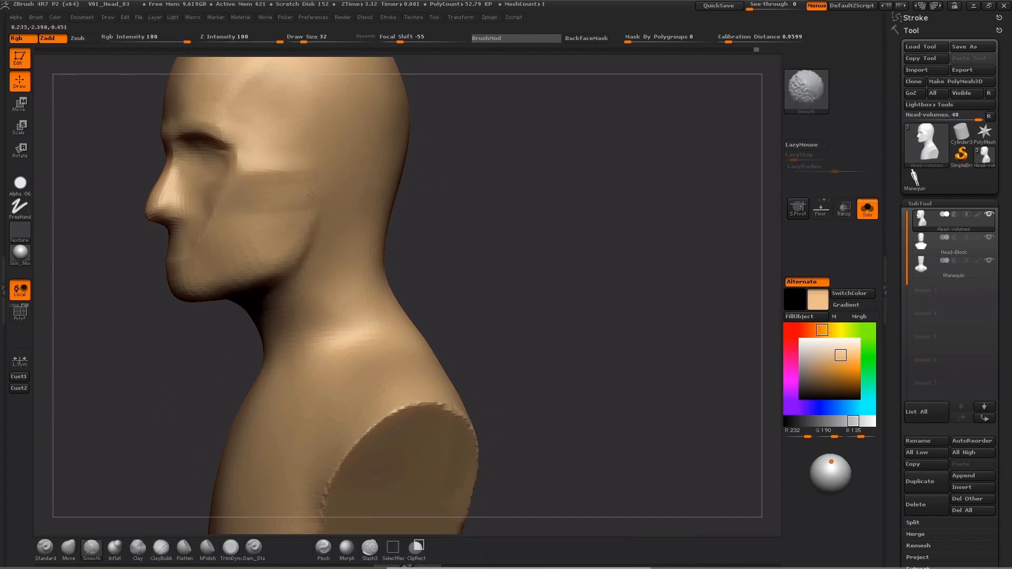
- Build up volume across the lower back of the head with ClayBuildup at draw sizes 82 and 72
{"action": "mouse_move", "coordinate": [448, 193]}
{"action": "left_mouse_down"}
{"action": "mouse_move", "coordinate": [504, 206]}
{"action": "mouse_move", "coordinate": [472, 198]}
{"action": "mouse_move", "coordinate": [493, 196]}
{"action": "mouse_move", "coordinate": [551, 221]}
{"action": "mouse_move", "coordinate": [343, 219]}
{"action": "left_mouse_up"}
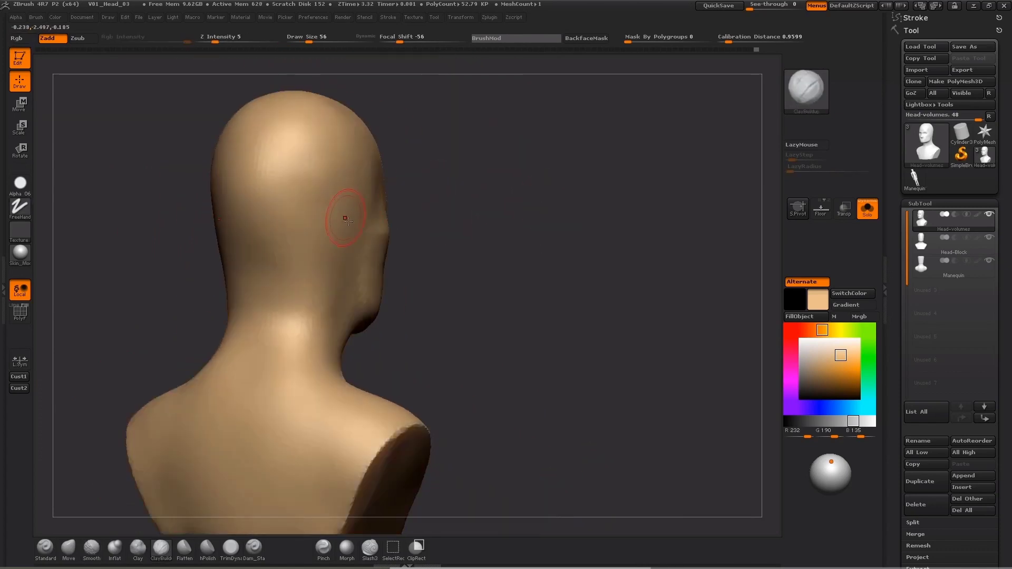
{"action": "left_click_drag", "start_coordinate": [434, 189], "coordinate": [476, 193]}
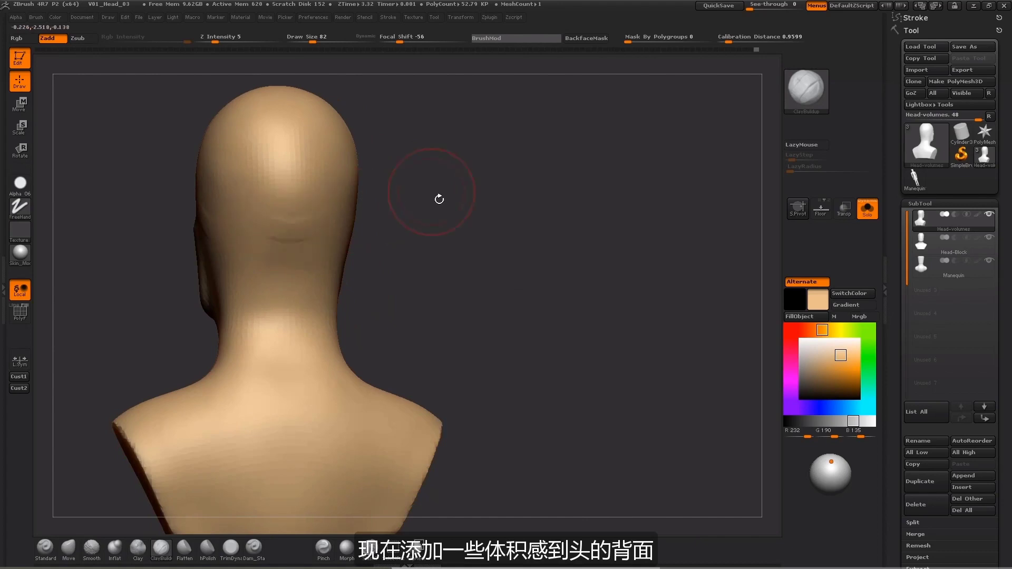
{"action": "left_click_drag", "start_coordinate": [439, 199], "coordinate": [387, 229]}
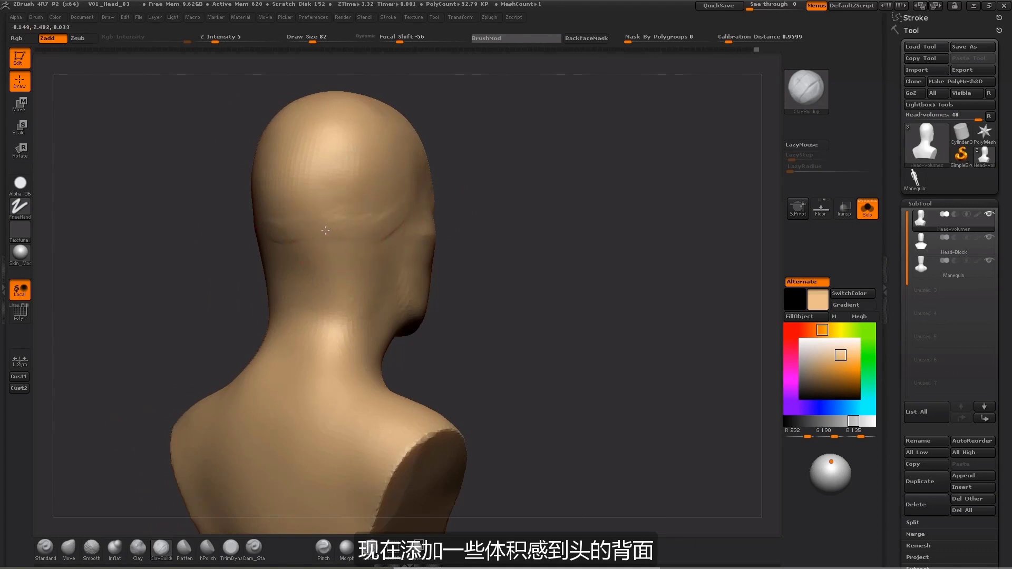
{"action": "left_click_drag", "start_coordinate": [469, 185], "coordinate": [510, 183]}
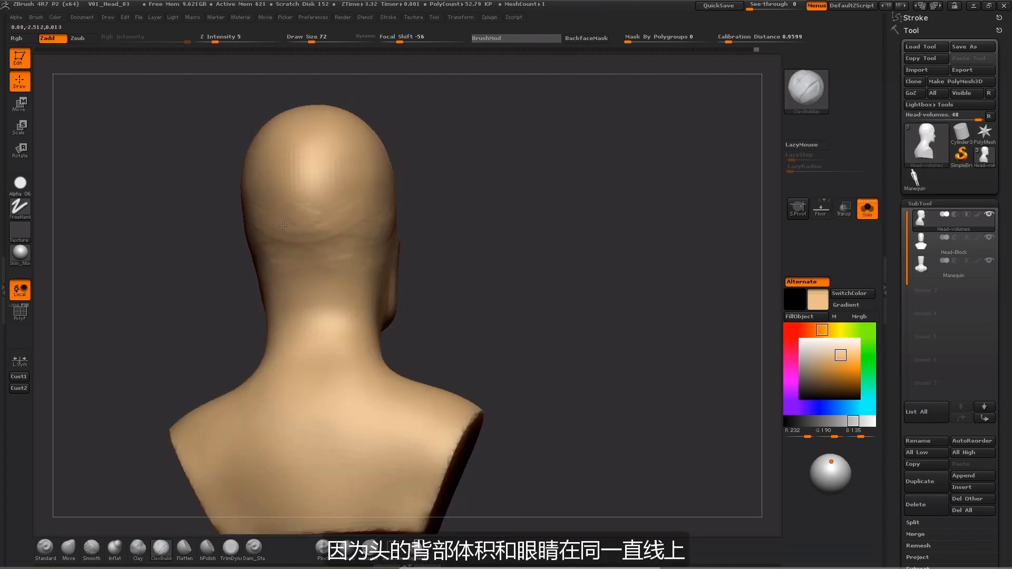
{"action": "left_click_drag", "start_coordinate": [509, 179], "coordinate": [308, 240]}
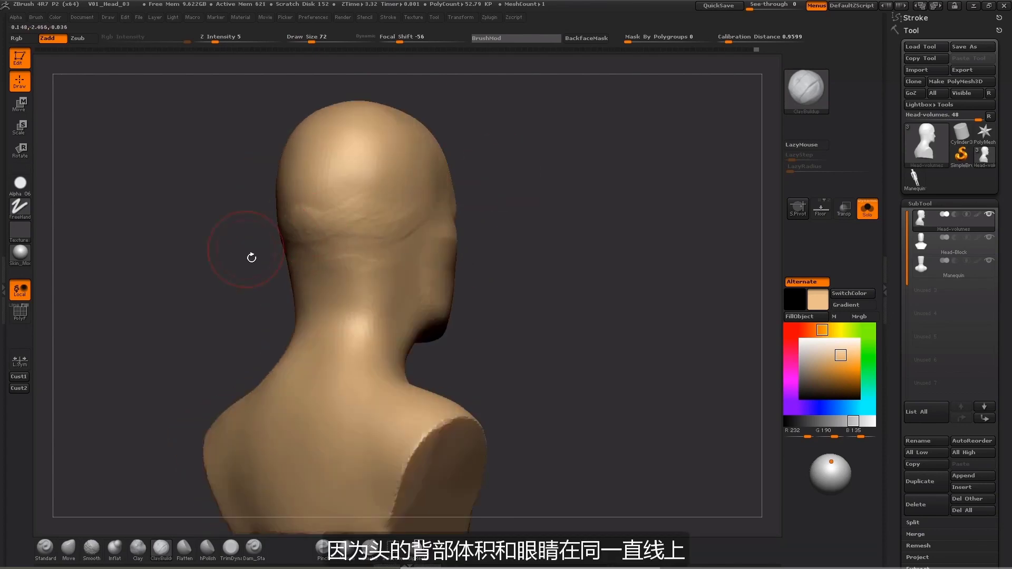
- Blend the back of the skull with ClayBuildup at draw sizes 93 and 78 and adjust its profile with Move
{"action": "left_click_drag", "start_coordinate": [251, 258], "coordinate": [295, 248]}
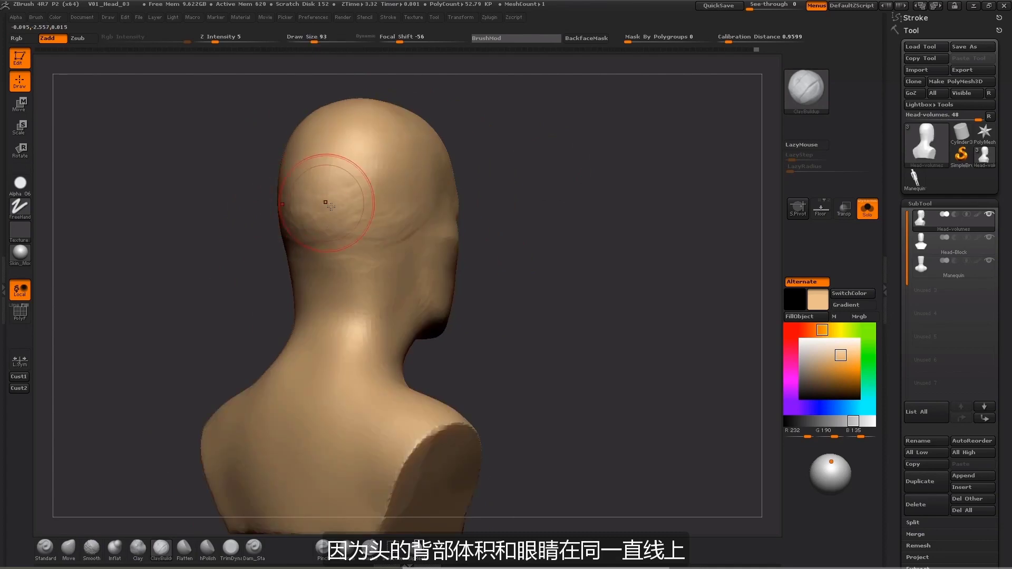
{"action": "key", "text": "shift"}
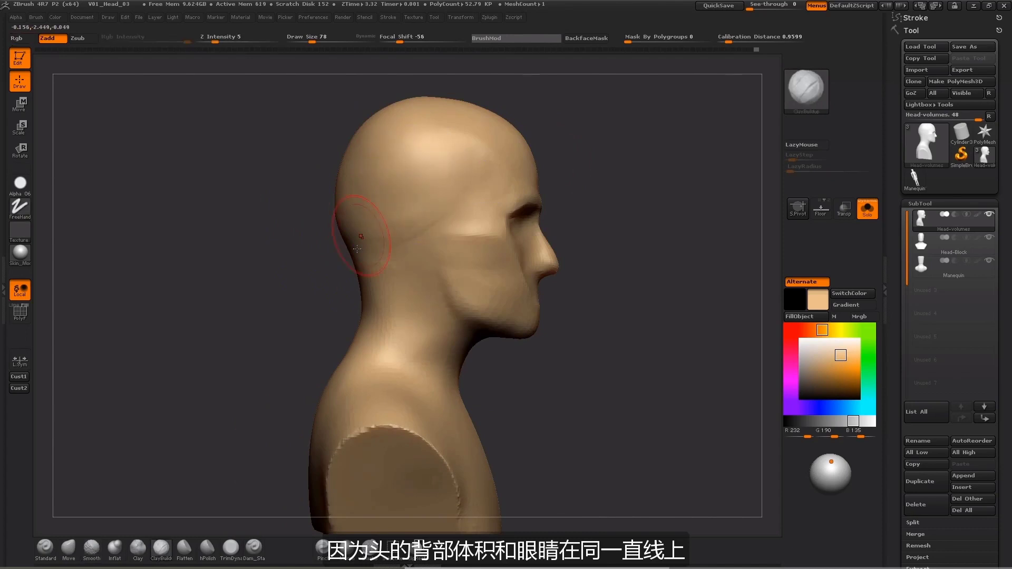
{"action": "left_click", "coordinate": [68, 548]}
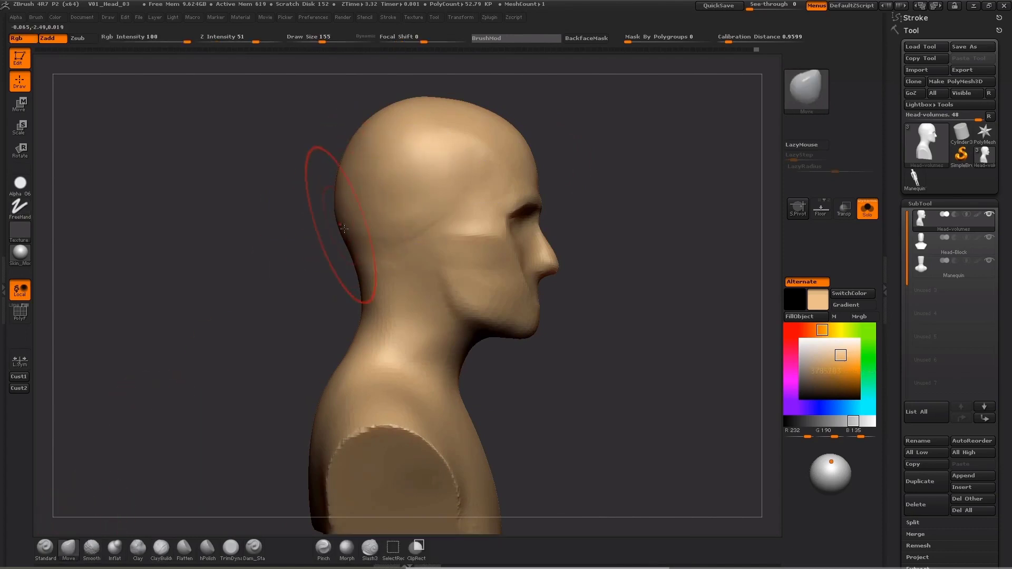
{"action": "key", "text": "s"}
{"action": "left_click_drag", "start_coordinate": [344, 223], "coordinate": [341, 223]}
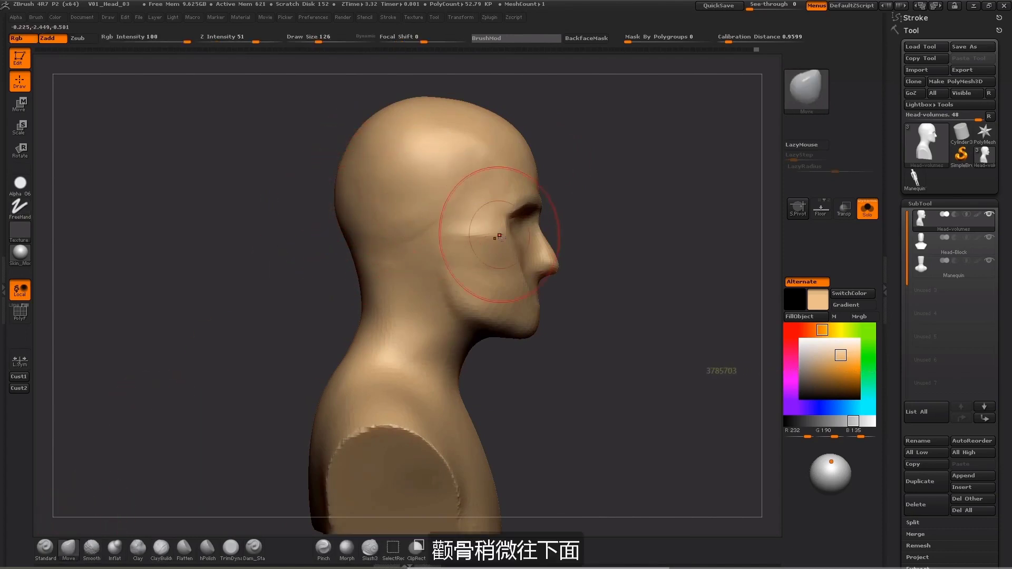
- Lower the cheekbone slightly in profile and push the sides of the face inward with Move at draw sizes 126 and 136
{"action": "key", "text": "s"}
{"action": "left_click_drag", "start_coordinate": [499, 221], "coordinate": [500, 225]}
{"action": "mouse_move", "coordinate": [621, 197]}
{"action": "left_mouse_down", "text": "shift"}
{"action": "mouse_move", "coordinate": [717, 189]}
{"action": "mouse_move", "coordinate": [479, 209]}
{"action": "mouse_move", "coordinate": [504, 201]}
{"action": "mouse_move", "coordinate": [498, 219]}
{"action": "mouse_move", "coordinate": [433, 252]}
{"action": "mouse_move", "coordinate": [420, 244]}
{"action": "mouse_move", "coordinate": [446, 244]}
{"action": "mouse_move", "coordinate": [310, 233]}
{"action": "mouse_move", "coordinate": [339, 214]}
{"action": "mouse_move", "coordinate": [437, 217]}
{"action": "mouse_move", "coordinate": [425, 222]}
{"action": "left_mouse_up", "text": "shift"}
{"action": "key", "text": "s"}
{"action": "key", "text": "s"}
{"action": "left_click_drag", "start_coordinate": [370, 238], "coordinate": [362, 238]}
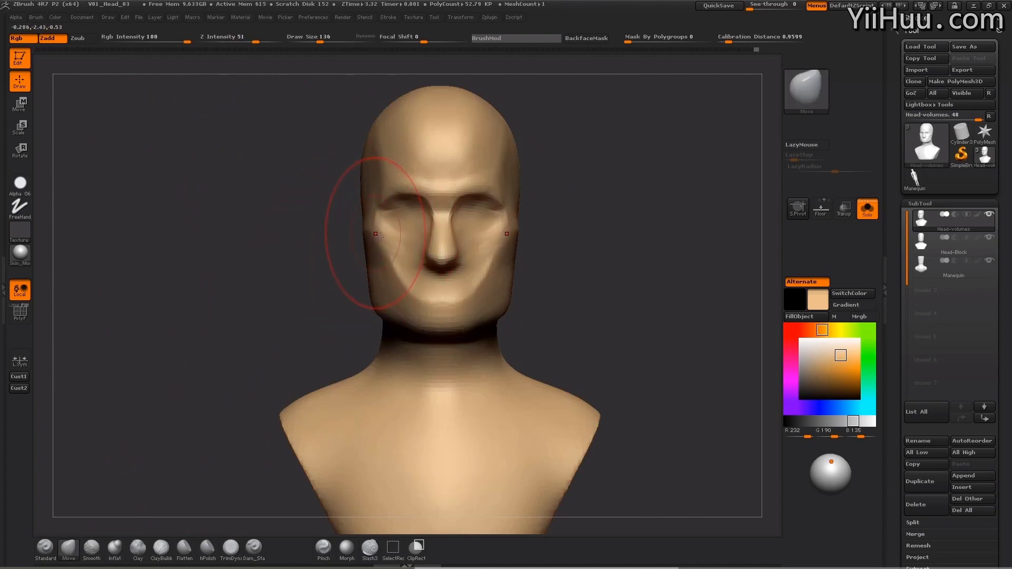
- Narrow the head along its sides behind the cheekbones with Move at draw sizes 150 and 113
{"action": "key", "text": "bracketright"}
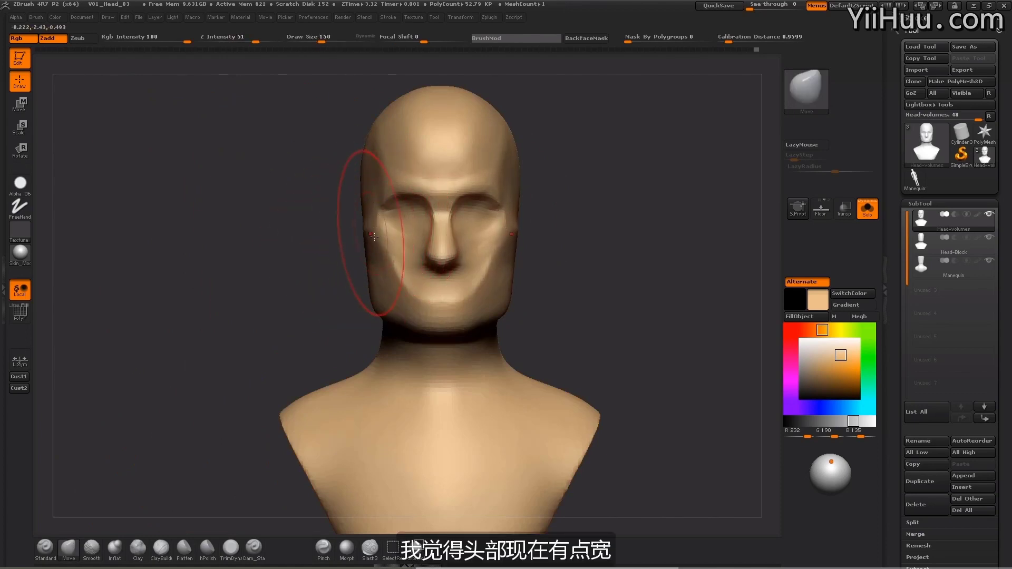
{"action": "left_click_drag", "start_coordinate": [306, 237], "coordinate": [346, 235]}
{"action": "left_click_drag", "start_coordinate": [264, 235], "coordinate": [349, 237]}
{"action": "key", "text": "s"}
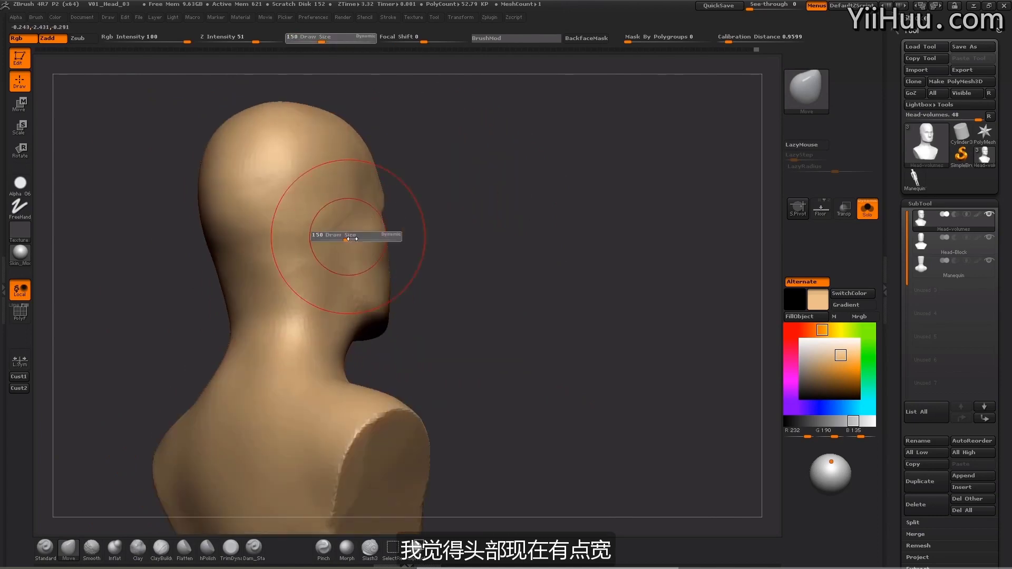
{"action": "right_click_drag", "start_coordinate": [340, 237], "coordinate": [355, 231]}
{"action": "key", "text": "s"}
{"action": "left_click_drag", "start_coordinate": [351, 236], "coordinate": [346, 237]}
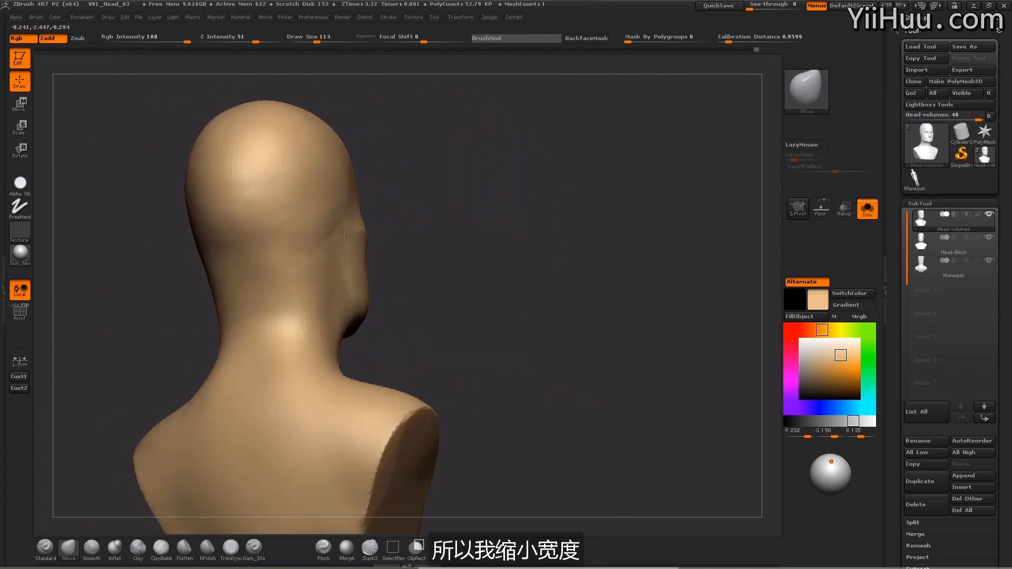
- Slim the lower sides of the face and jaw in front view with Move at draw sizes 113 and 131
{"action": "right_click_drag", "start_coordinate": [345, 235], "coordinate": [338, 233], "text": "shift"}
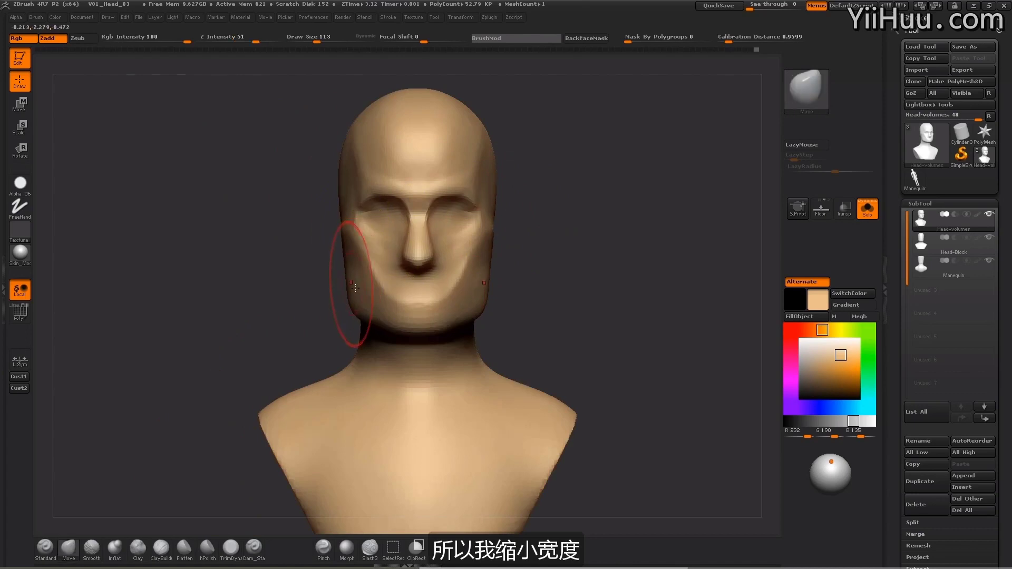
{"action": "key", "text": "]"}
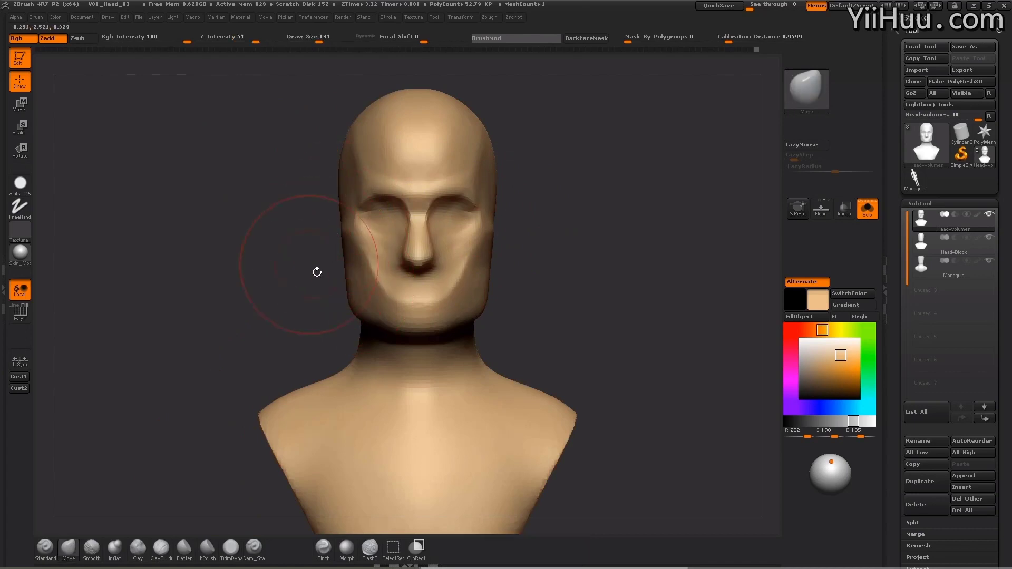
{"action": "right_click_drag", "start_coordinate": [316, 271], "coordinate": [339, 296]}
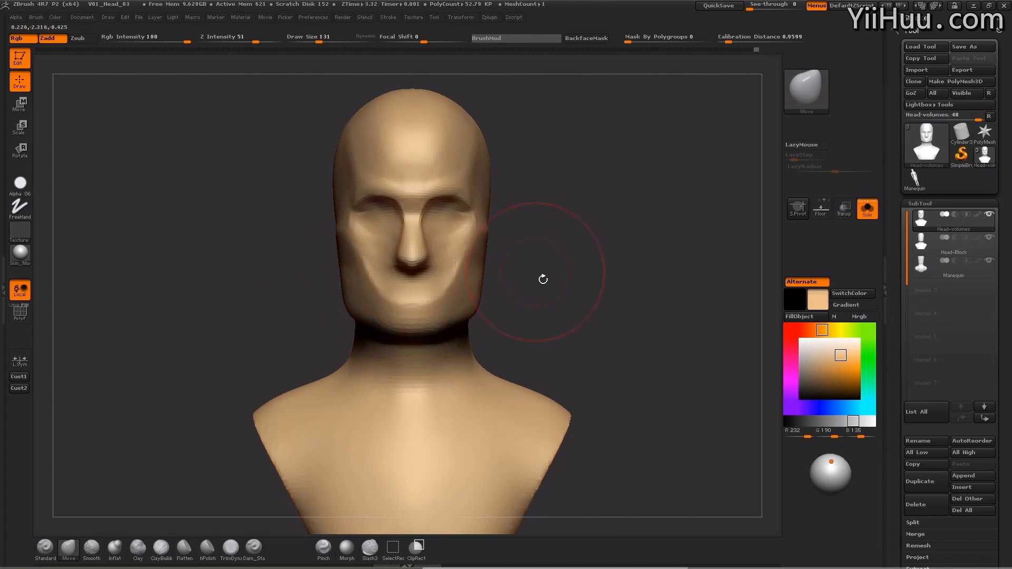
{"action": "mouse_move", "coordinate": [544, 279]}
{"action": "right_mouse_down"}
{"action": "mouse_move", "coordinate": [456, 280]}
{"action": "mouse_move", "coordinate": [466, 309]}
{"action": "mouse_move", "coordinate": [322, 311]}
{"action": "mouse_move", "coordinate": [454, 295]}
{"action": "right_mouse_up"}
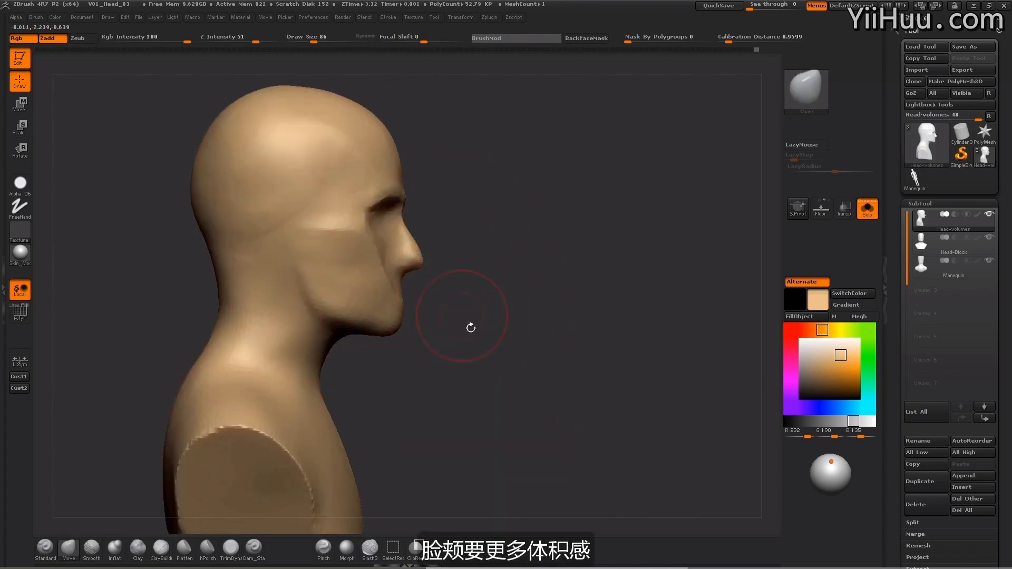
- Add volume to the cheek and side of the jaw with ClayBuildup at draw sizes 62 and 50, smoothing the transitions
{"action": "left_click", "coordinate": [160, 549]}
{"action": "right_click_drag", "start_coordinate": [664, 222], "coordinate": [513, 258]}
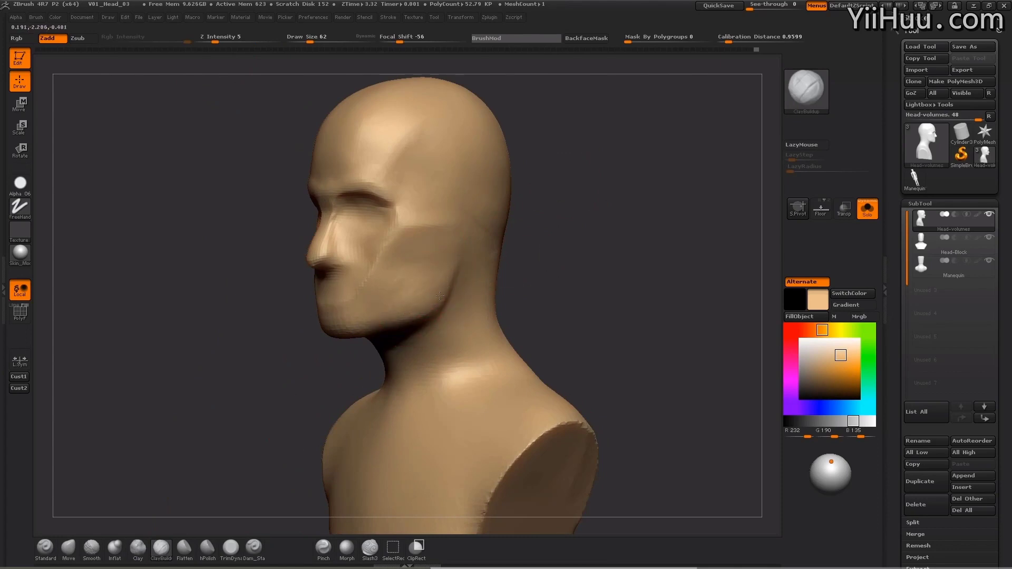
{"action": "mouse_move", "coordinate": [410, 307]}
{"action": "left_mouse_down"}
{"action": "mouse_move", "coordinate": [407, 280]}
{"action": "mouse_move", "coordinate": [401, 320]}
{"action": "mouse_move", "coordinate": [375, 320]}
{"action": "left_mouse_up"}
{"action": "left_click_drag", "start_coordinate": [564, 238], "coordinate": [607, 241], "text": "shift"}
{"action": "left_click_drag", "start_coordinate": [403, 250], "coordinate": [414, 268], "text": "shift"}
{"action": "left_click_drag", "start_coordinate": [501, 253], "coordinate": [461, 258]}
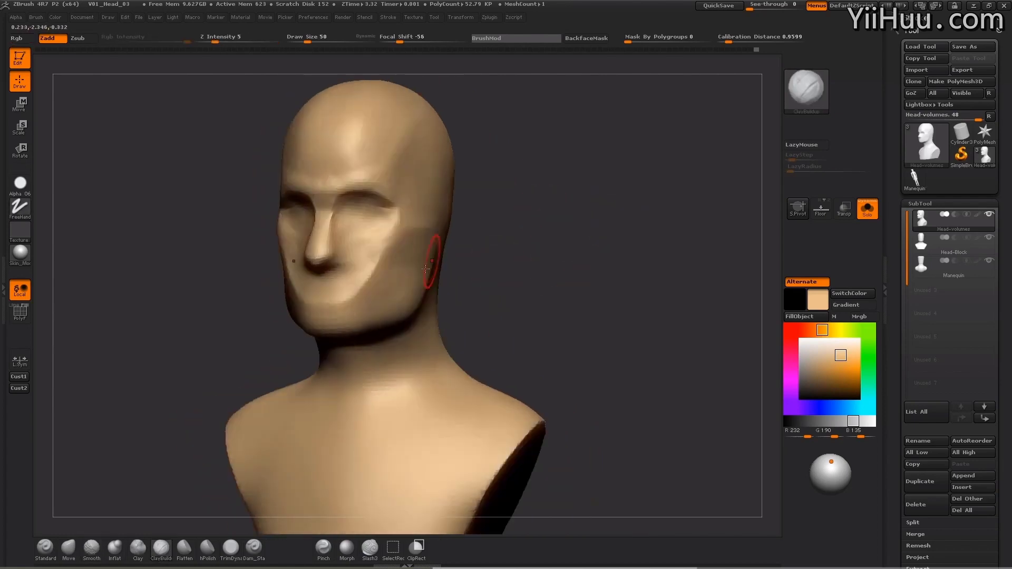
{"action": "left_click_drag", "start_coordinate": [393, 332], "coordinate": [336, 330], "text": "shift"}
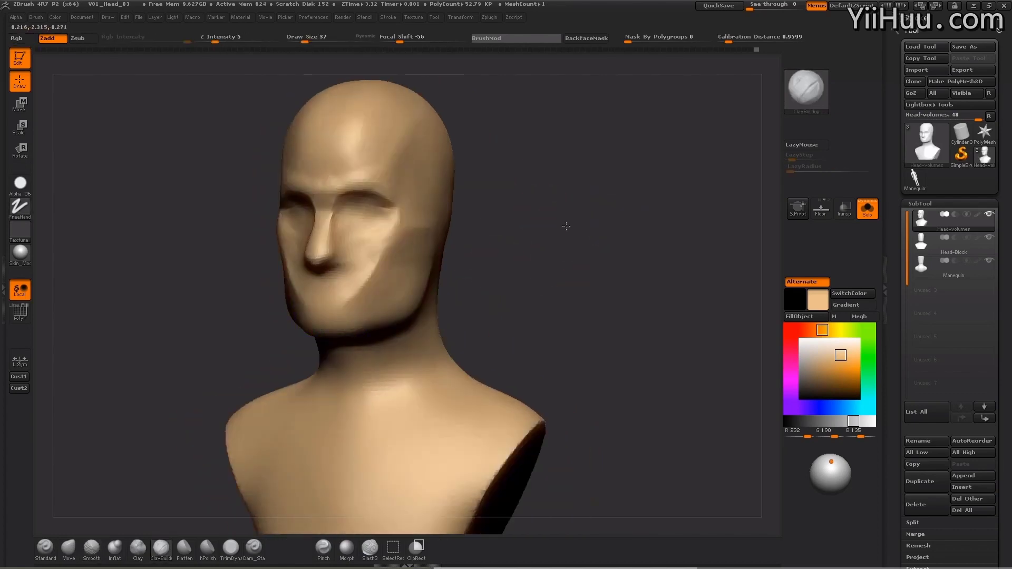
- Blend the front of the face and the chin volumes together with ClayBuildup and Smooth at draw sizes 37 and 45
{"action": "left_click_drag", "start_coordinate": [567, 226], "coordinate": [540, 219]}
{"action": "left_click_drag", "start_coordinate": [314, 299], "coordinate": [288, 264], "text": "shift"}
{"action": "mouse_move", "coordinate": [434, 214]}
{"action": "left_mouse_down", "text": "shift"}
{"action": "mouse_move", "coordinate": [418, 213]}
{"action": "mouse_move", "coordinate": [373, 242]}
{"action": "left_mouse_up", "text": "shift"}
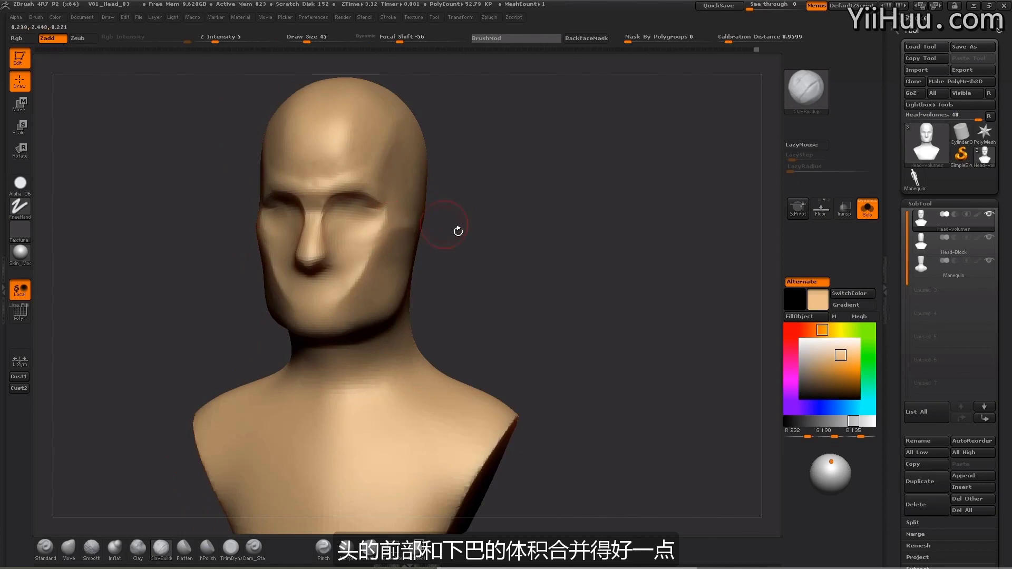
{"action": "left_click_drag", "start_coordinate": [458, 231], "coordinate": [511, 231]}
- Build up the temple muscle beside the eye socket with ClayBuildup at draw size 68 and smooth it into the head
{"action": "mouse_move", "coordinate": [452, 193]}
{"action": "left_mouse_down"}
{"action": "mouse_move", "coordinate": [409, 199]}
{"action": "mouse_move", "coordinate": [385, 223]}
{"action": "mouse_move", "coordinate": [526, 196]}
{"action": "mouse_move", "coordinate": [364, 211]}
{"action": "left_mouse_up"}
{"action": "key", "text": "s"}
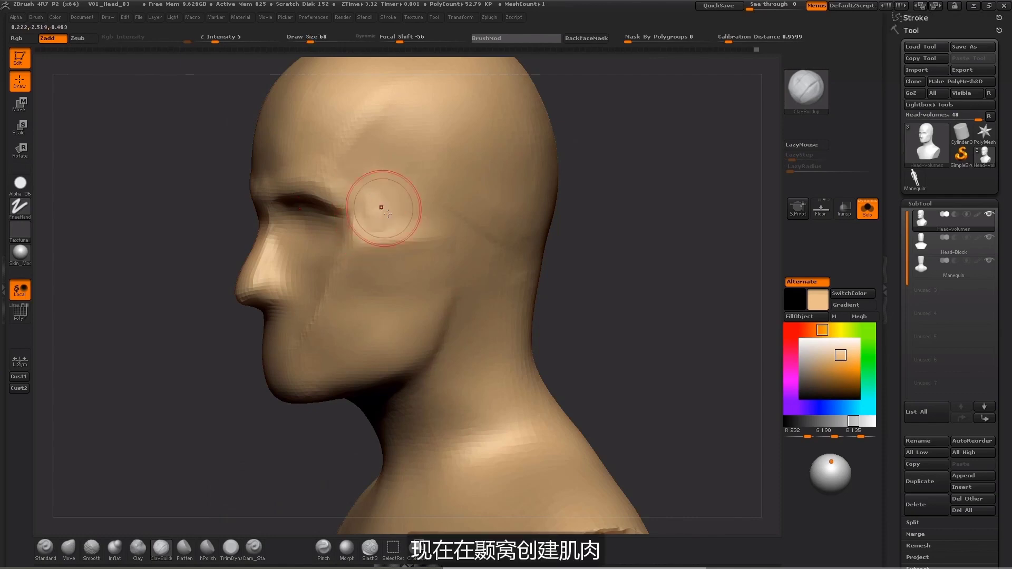
{"action": "mouse_move", "coordinate": [379, 201]}
{"action": "left_mouse_down", "text": "shift"}
{"action": "mouse_move", "coordinate": [361, 213]}
{"action": "mouse_move", "coordinate": [371, 209]}
{"action": "left_mouse_up", "text": "shift"}
{"action": "left_click_drag", "start_coordinate": [590, 189], "coordinate": [704, 191]}
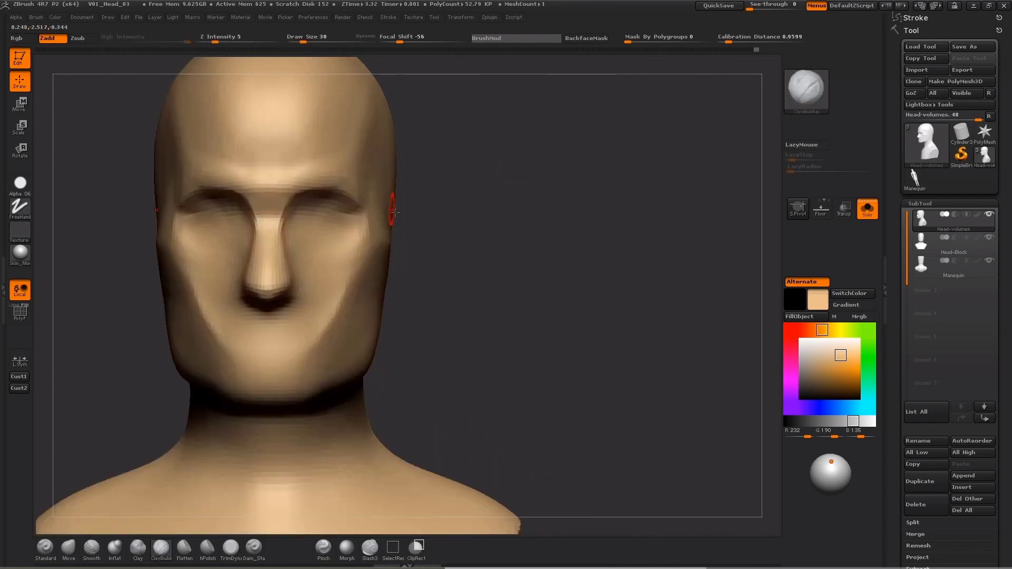
{"action": "left_click_drag", "start_coordinate": [499, 167], "coordinate": [534, 175], "text": "alt"}
{"action": "left_click_drag", "start_coordinate": [280, 201], "coordinate": [228, 199]}
{"action": "key", "text": "s"}
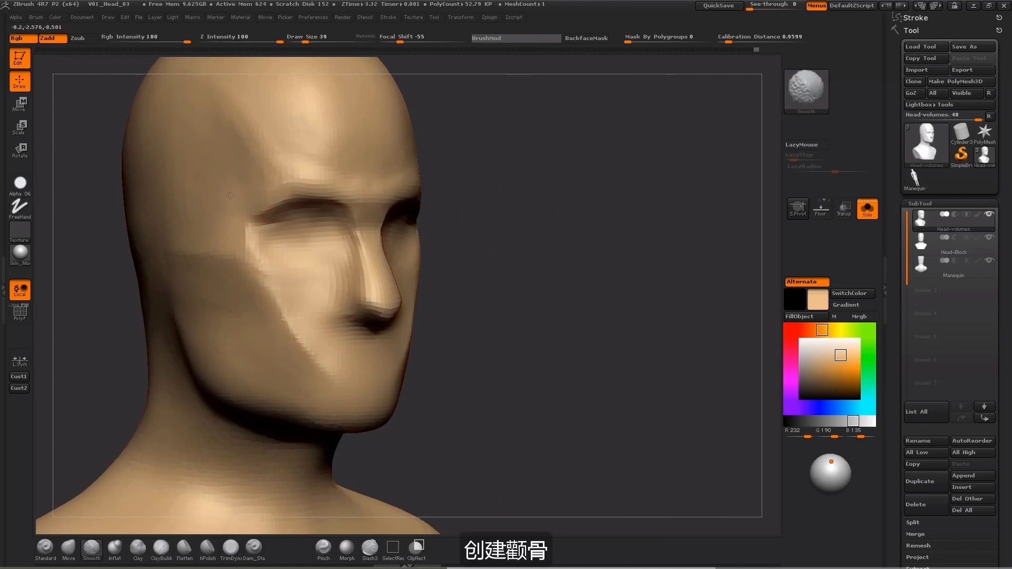
- Build up the cheekbone beside the eye socket with ClayBuildup at draw size 59 and smooth it at draw sizes 30 and 28
{"action": "left_click_drag", "start_coordinate": [543, 179], "coordinate": [475, 182], "text": "shift"}
{"action": "key", "text": "bracketright"}
{"action": "key", "text": "bracketright"}
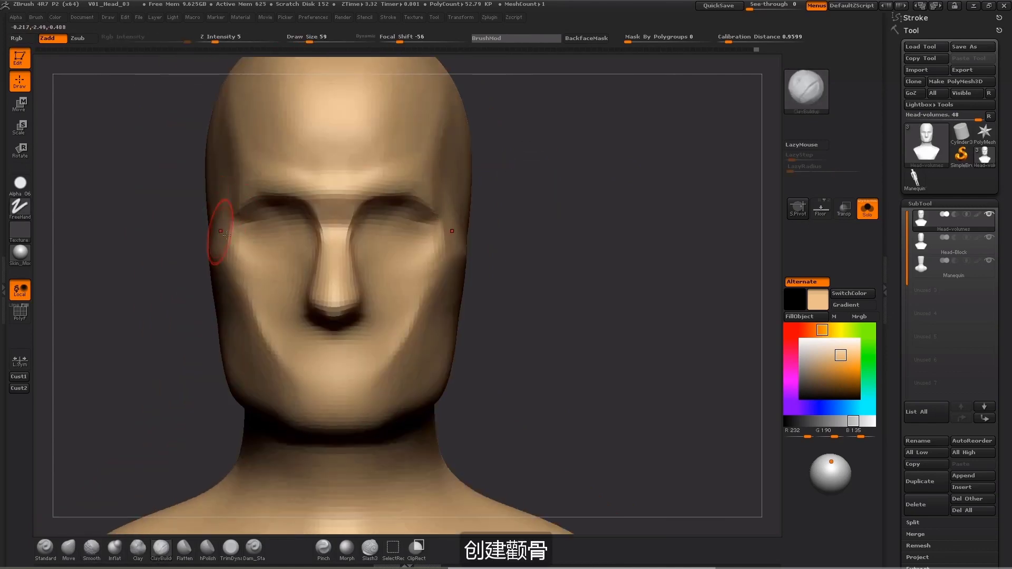
{"action": "left_click_drag", "start_coordinate": [618, 197], "coordinate": [609, 192], "text": "alt"}
{"action": "mouse_move", "coordinate": [464, 182]}
{"action": "left_mouse_down"}
{"action": "mouse_move", "coordinate": [424, 191]}
{"action": "mouse_move", "coordinate": [424, 159]}
{"action": "mouse_move", "coordinate": [409, 171]}
{"action": "mouse_move", "coordinate": [405, 157]}
{"action": "mouse_move", "coordinate": [398, 171]}
{"action": "left_mouse_up"}
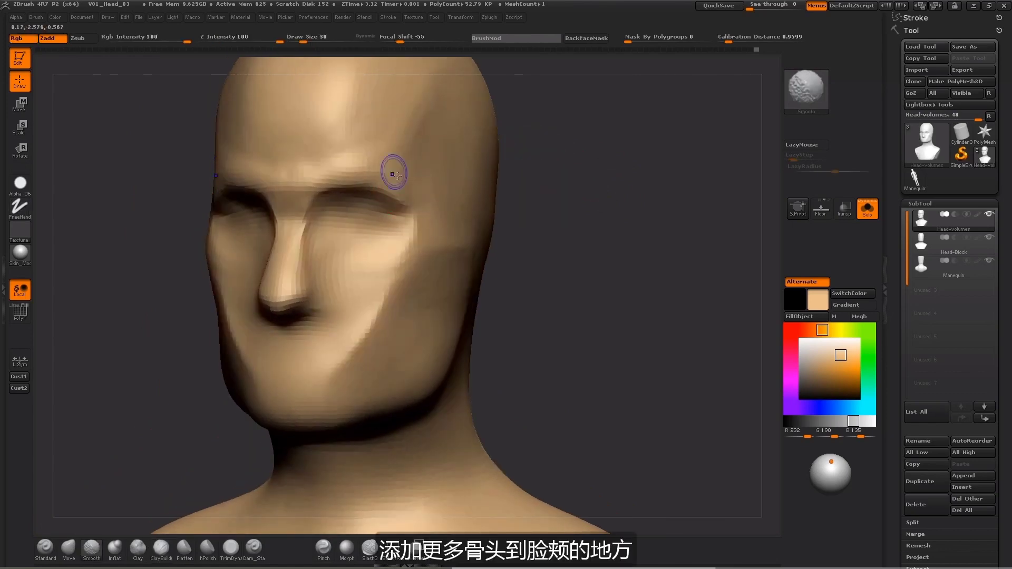
{"action": "left_click_drag", "start_coordinate": [575, 138], "coordinate": [510, 132], "text": "shift"}
{"action": "key", "text": "bracketleft"}
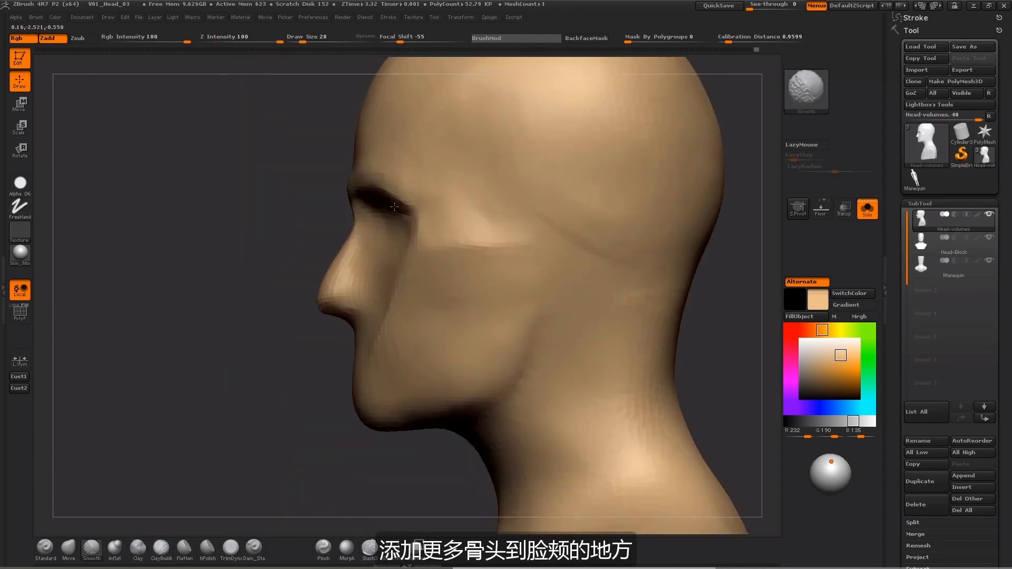
{"action": "left_click_drag", "start_coordinate": [192, 307], "coordinate": [189, 314]}
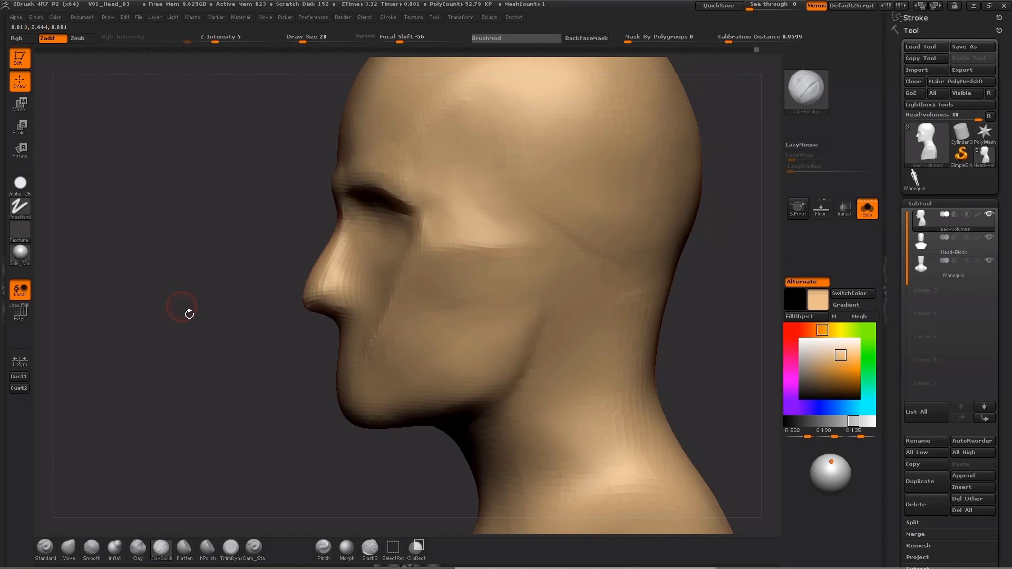
- Build up the outer end of the brow ridge above the eye socket with ClayBuildup at draw sizes 65 and 45
{"action": "left_click_drag", "start_coordinate": [212, 262], "coordinate": [375, 205]}
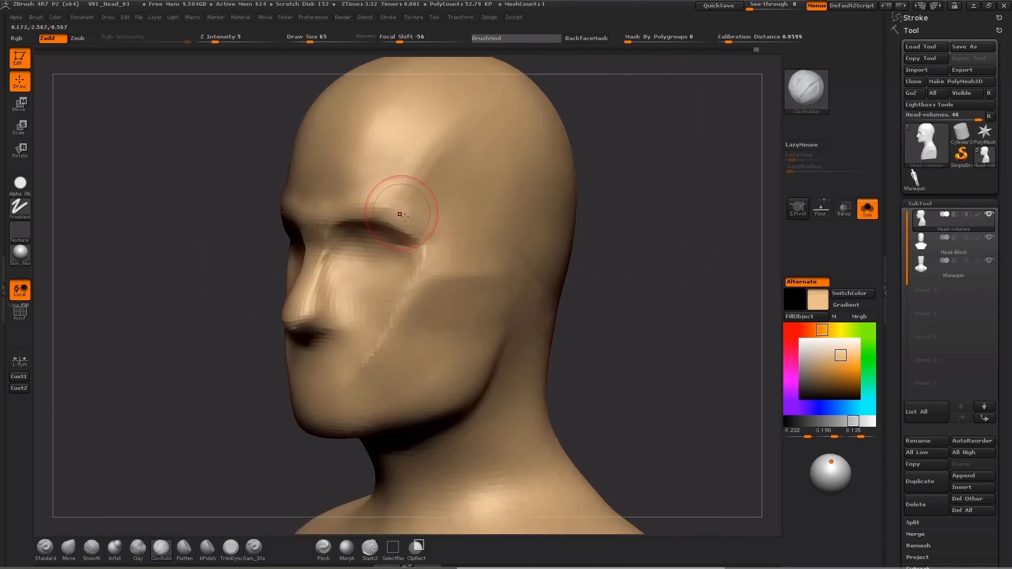
{"action": "key", "text": "bracketleft"}
{"action": "key", "text": "bracketleft"}
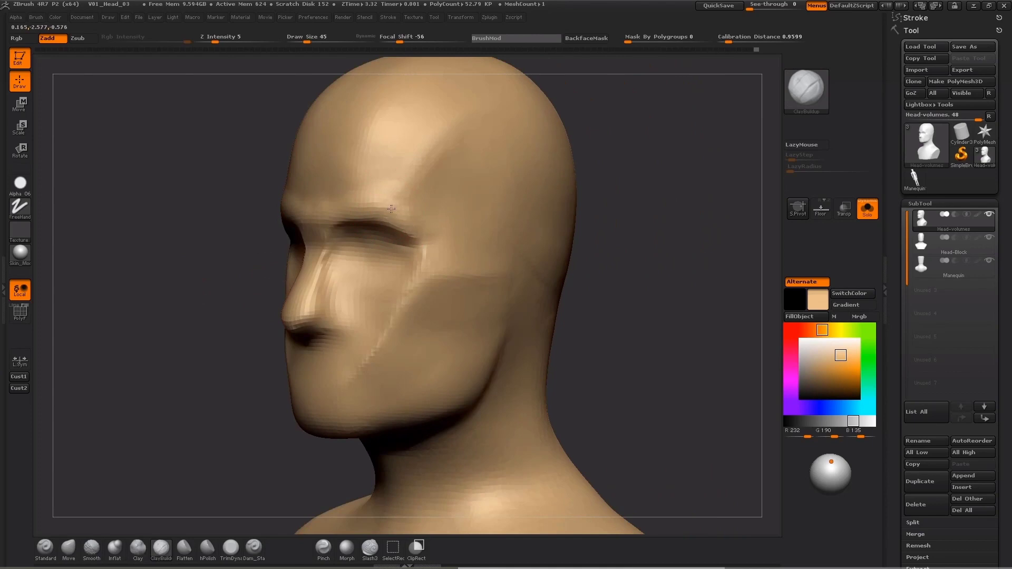
{"action": "mouse_move", "coordinate": [609, 200]}
{"action": "left_mouse_down"}
{"action": "mouse_move", "coordinate": [658, 158]}
{"action": "mouse_move", "coordinate": [671, 181]}
{"action": "mouse_move", "coordinate": [601, 216]}
{"action": "left_mouse_up"}
{"action": "key", "text": "bracketright"}
{"action": "key", "text": "bracketright"}
{"action": "key", "text": "bracketright"}
{"action": "left_click_drag", "start_coordinate": [357, 228], "coordinate": [381, 219]}
{"action": "key", "text": "bracketleft"}
{"action": "key", "text": "bracketleft"}
- Strengthen the brow's outer corner where it meets the temple with further ClayBuildup strokes at Z Intensity 5 and draw size 59
{"action": "left_click_drag", "start_coordinate": [601, 200], "coordinate": [561, 203]}
{"action": "left_click_drag", "start_coordinate": [393, 210], "coordinate": [409, 202]}
{"action": "left_click_drag", "start_coordinate": [657, 159], "coordinate": [628, 145]}
{"action": "key", "text": "s"}
{"action": "left_click_drag", "start_coordinate": [403, 210], "coordinate": [396, 212]}
{"action": "mouse_move", "coordinate": [707, 174]}
{"action": "left_mouse_down"}
{"action": "mouse_move", "coordinate": [754, 182]}
{"action": "mouse_move", "coordinate": [706, 174]}
{"action": "left_mouse_up"}
{"action": "key", "text": "s"}
{"action": "left_click_drag", "start_coordinate": [406, 215], "coordinate": [403, 214]}
{"action": "left_click_drag", "start_coordinate": [199, 347], "coordinate": [253, 346]}
{"action": "left_click_drag", "start_coordinate": [225, 305], "coordinate": [249, 298]}
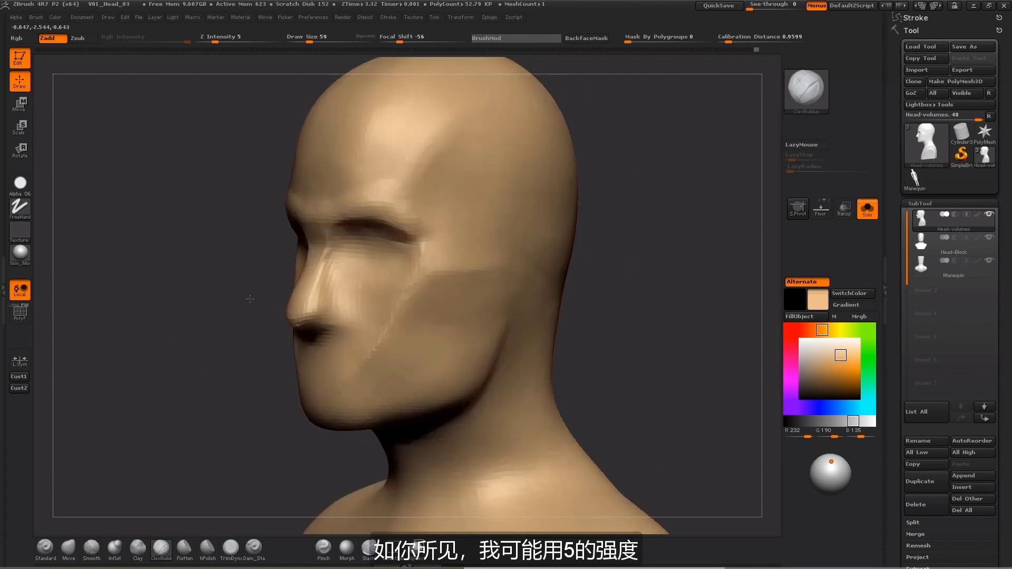
- Smooth the brow ridge and its transition into the forehead and temple at draw size 42
{"action": "mouse_move", "coordinate": [646, 221]}
{"action": "left_mouse_down"}
{"action": "mouse_move", "coordinate": [667, 226]}
{"action": "mouse_move", "coordinate": [651, 228]}
{"action": "left_mouse_up"}
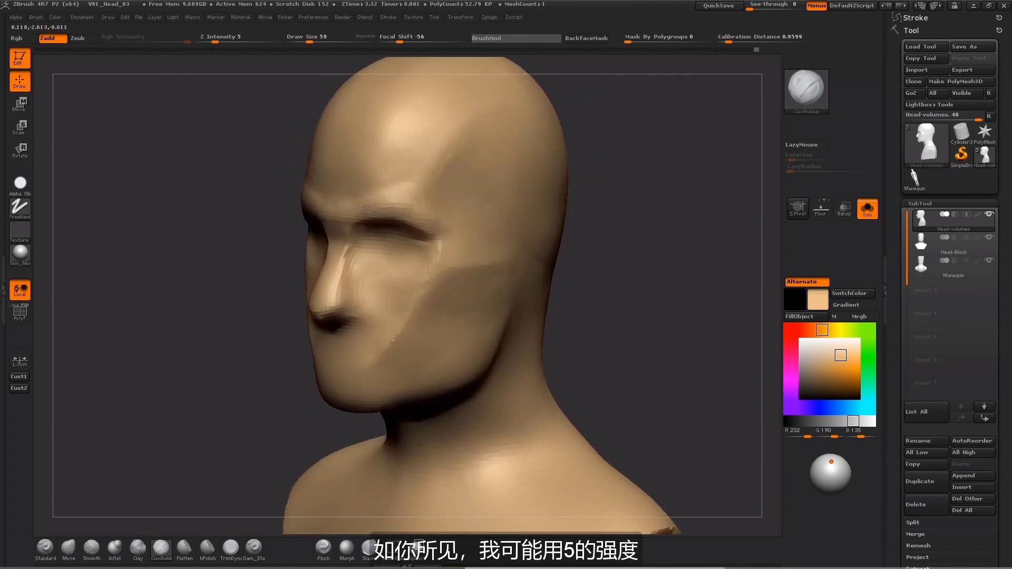
{"action": "key", "text": "shift"}
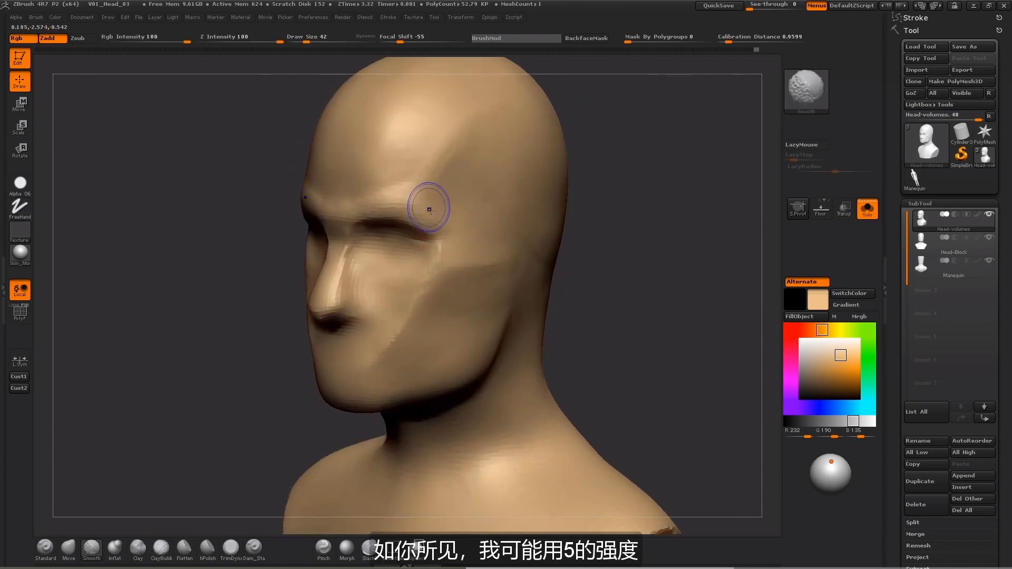
{"action": "left_click_drag", "start_coordinate": [342, 206], "coordinate": [359, 167], "text": "shift"}
{"action": "left_click_drag", "start_coordinate": [680, 158], "coordinate": [644, 161], "text": "shift"}
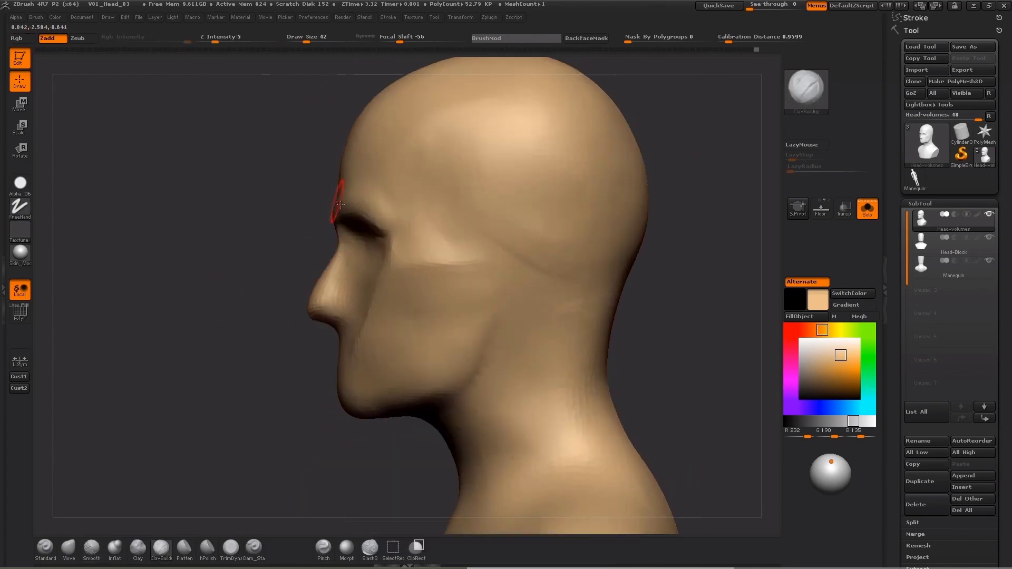
- Adjust the forehead's profile curve above the brow with Move at draw sizes 170 and 126
{"action": "mouse_move", "coordinate": [263, 236]}
{"action": "left_mouse_down", "text": "alt"}
{"action": "mouse_move", "coordinate": [271, 284]}
{"action": "mouse_move", "coordinate": [341, 215]}
{"action": "left_mouse_up", "text": "alt"}
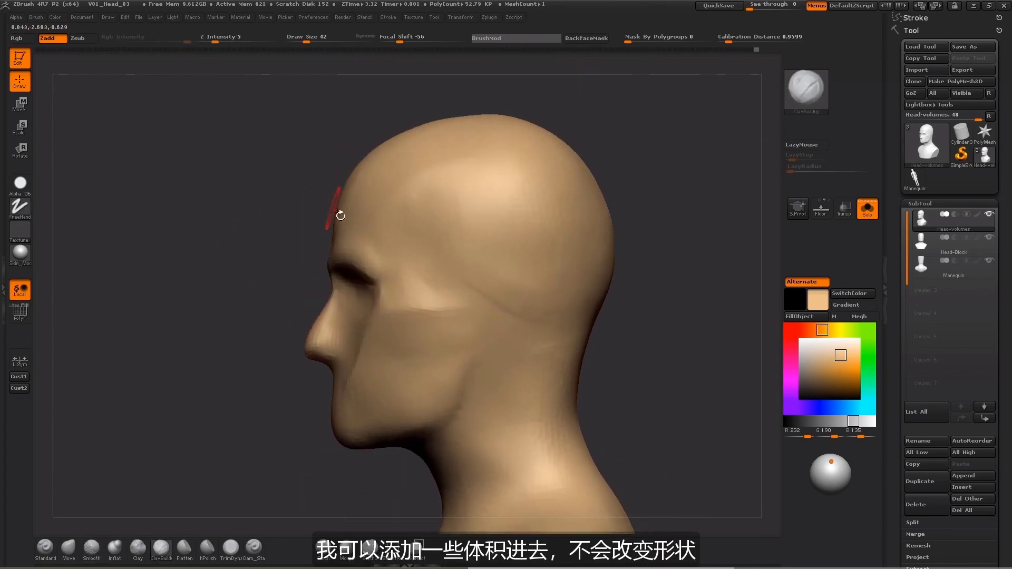
{"action": "left_click", "coordinate": [68, 548]}
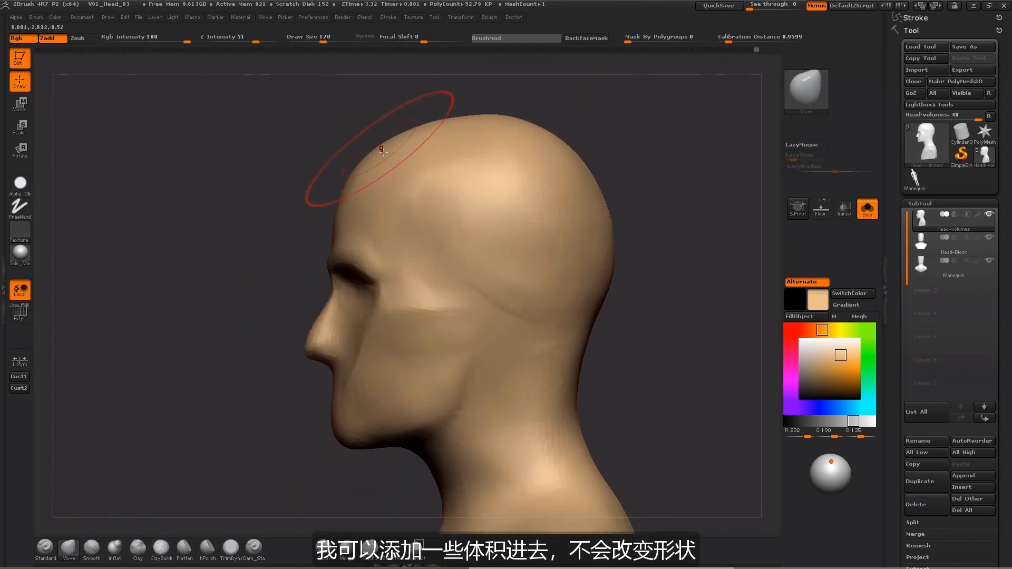
{"action": "key", "text": "s"}
{"action": "left_click_drag", "start_coordinate": [357, 185], "coordinate": [349, 185]}
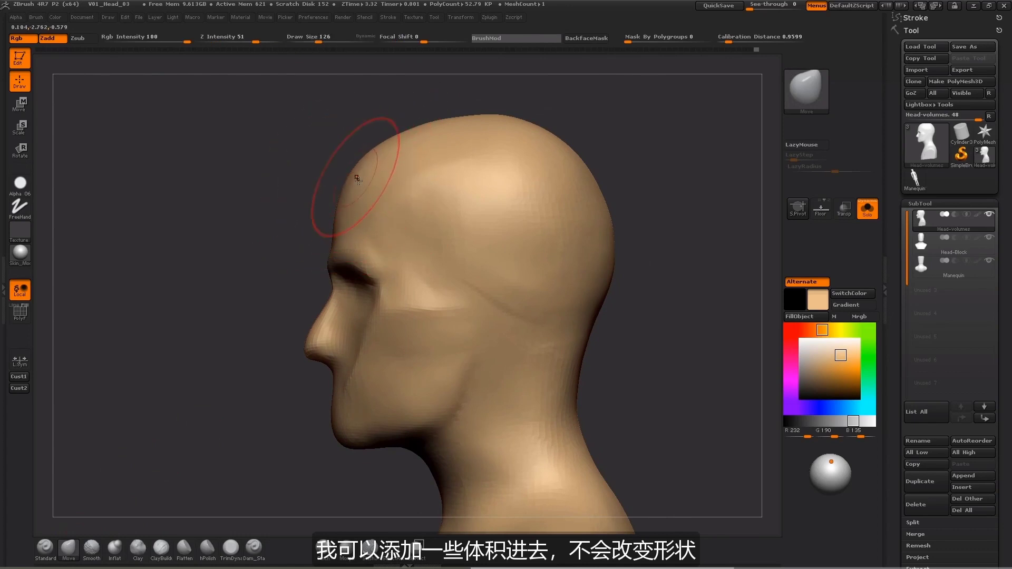
- Define the crease between the forehead and the inner brow ridge with Dam_Standard at draw size 86
{"action": "left_click", "coordinate": [253, 550]}
{"action": "left_click_drag", "start_coordinate": [239, 407], "coordinate": [316, 388]}
{"action": "key", "text": "s"}
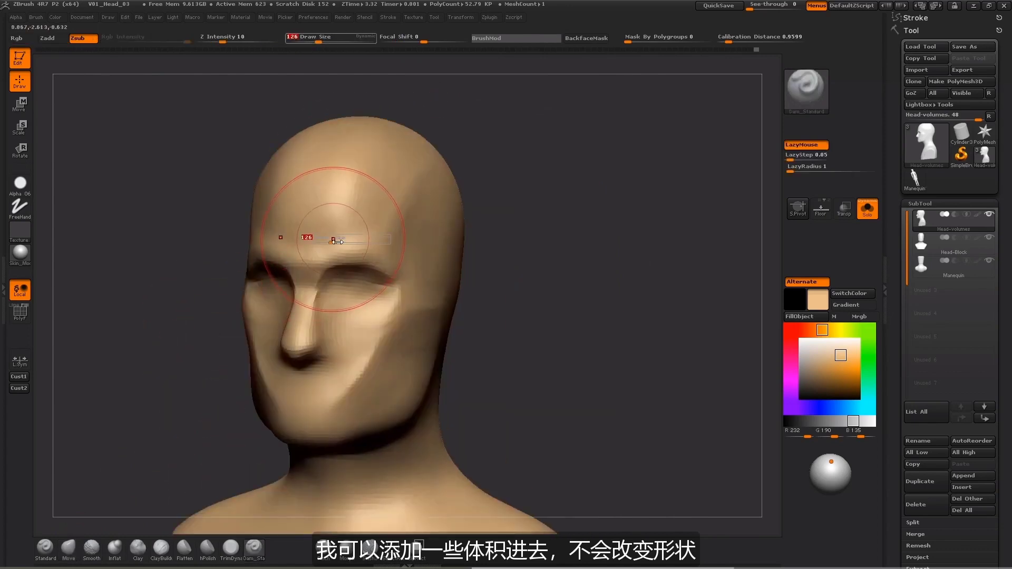
{"action": "left_click_drag", "start_coordinate": [335, 239], "coordinate": [329, 247]}
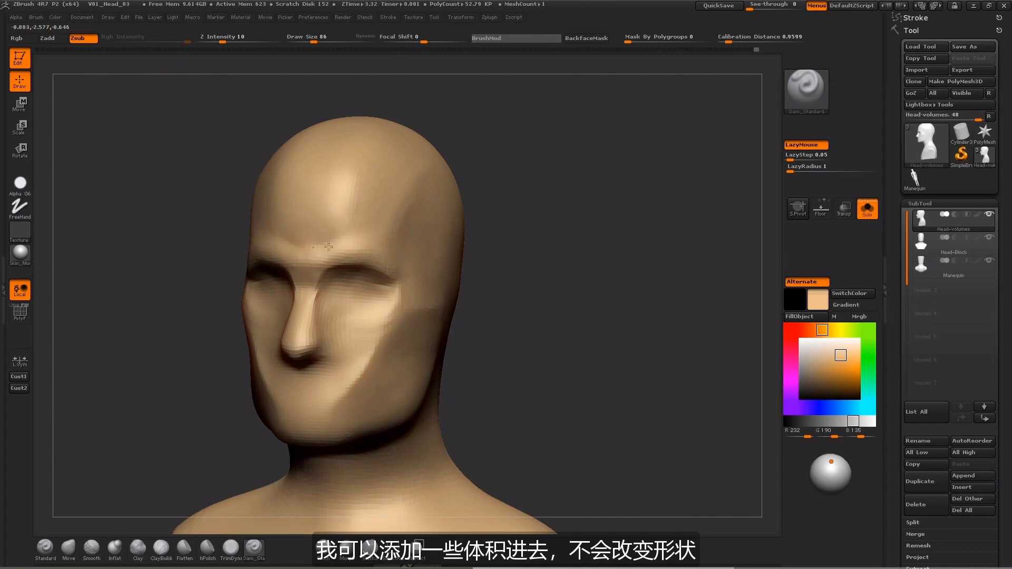
{"action": "mouse_move", "coordinate": [590, 200]}
{"action": "left_mouse_down"}
{"action": "mouse_move", "coordinate": [597, 188]}
{"action": "mouse_move", "coordinate": [685, 196]}
{"action": "mouse_move", "coordinate": [413, 222]}
{"action": "left_mouse_up"}
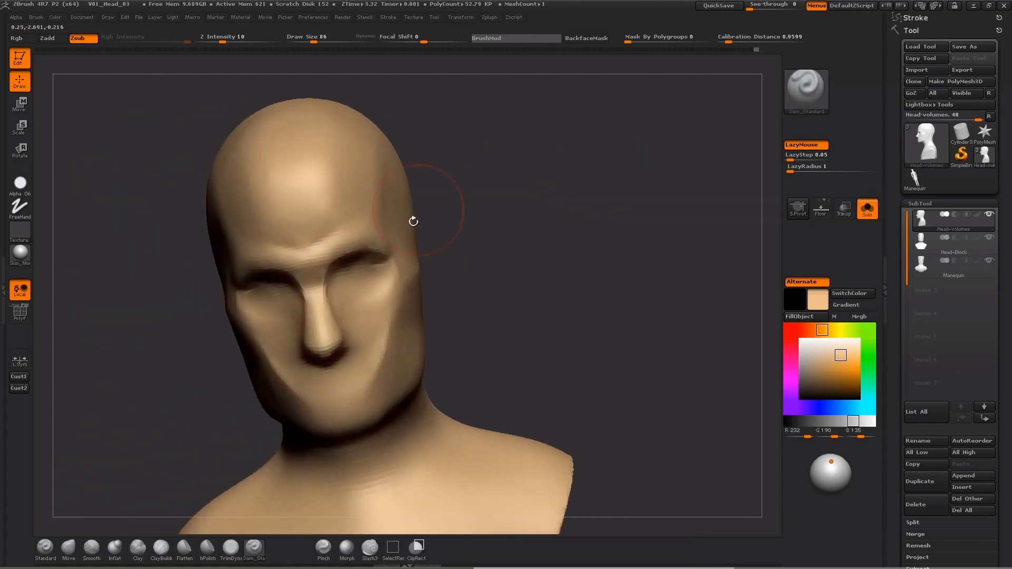
- Refine the crease above the inner brow with Dam_Standard at draw size 59 and smooth around it at draw size 39
{"action": "key", "text": "s"}
{"action": "left_click_drag", "start_coordinate": [313, 212], "coordinate": [309, 212]}
{"action": "left_click_drag", "start_coordinate": [329, 245], "coordinate": [340, 239]}
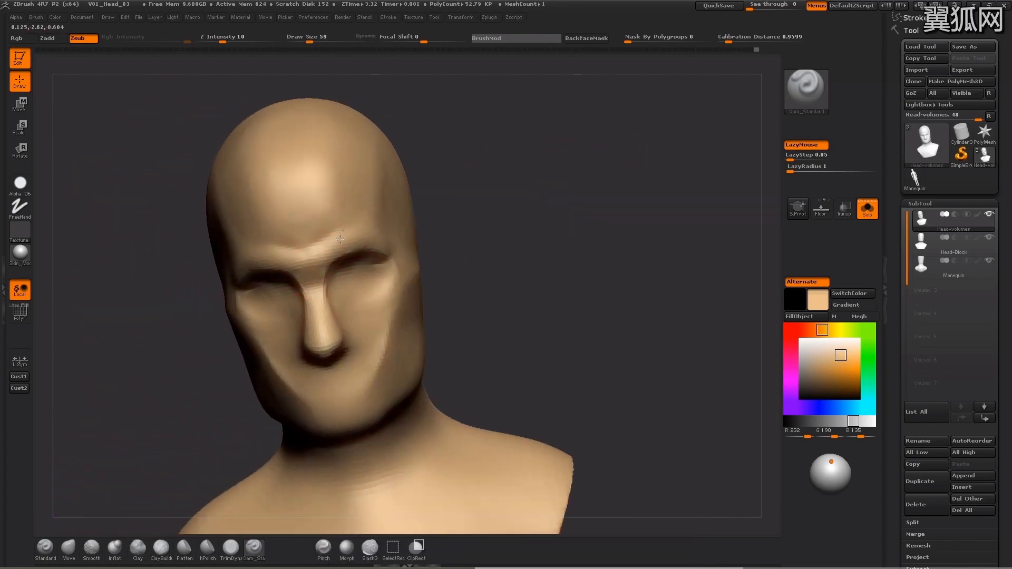
{"action": "mouse_move", "coordinate": [457, 209]}
{"action": "left_mouse_down"}
{"action": "mouse_move", "coordinate": [438, 182]}
{"action": "mouse_move", "coordinate": [298, 246]}
{"action": "left_mouse_up"}
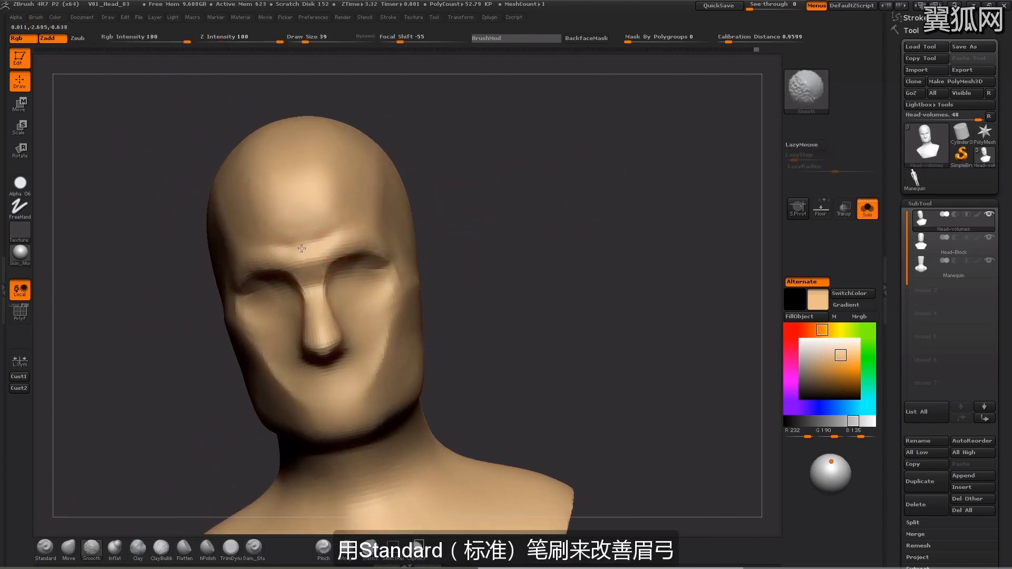
{"action": "left_click_drag", "start_coordinate": [264, 245], "coordinate": [293, 222], "text": "shift"}
{"action": "left_click_drag", "start_coordinate": [475, 211], "coordinate": [443, 209]}
{"action": "left_click_drag", "start_coordinate": [273, 232], "coordinate": [295, 224], "text": "shift"}
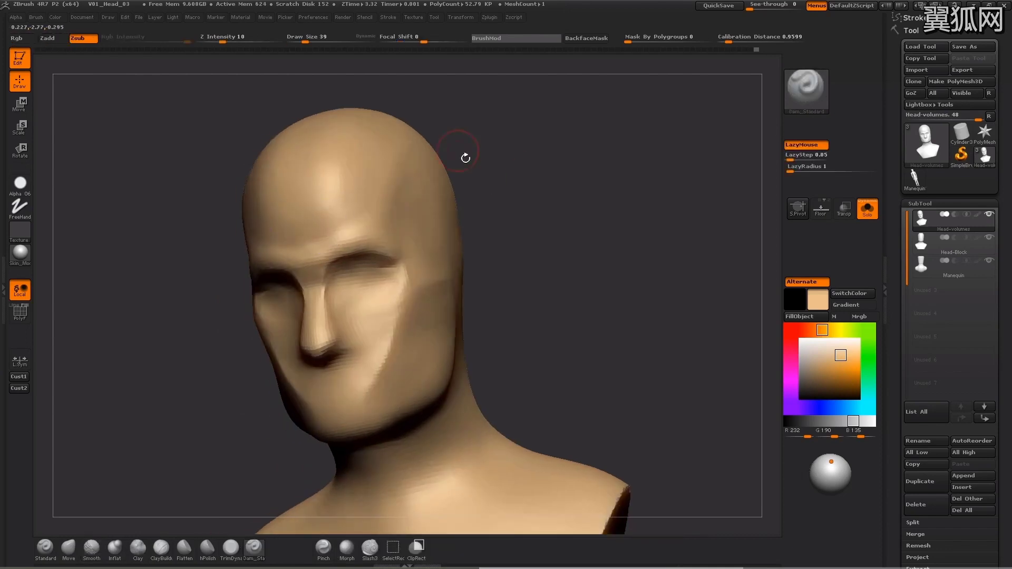
- Build up volume on the forehead with ClayBuildup at Z Intensity 4 and draw size 78
{"action": "left_click_drag", "start_coordinate": [466, 156], "coordinate": [369, 179]}
{"action": "mouse_move", "coordinate": [137, 269]}
{"action": "left_mouse_down"}
{"action": "mouse_move", "coordinate": [169, 379]}
{"action": "mouse_move", "coordinate": [148, 346]}
{"action": "mouse_move", "coordinate": [159, 328]}
{"action": "mouse_move", "coordinate": [271, 407]}
{"action": "left_mouse_up"}
{"action": "left_click", "coordinate": [161, 548]}
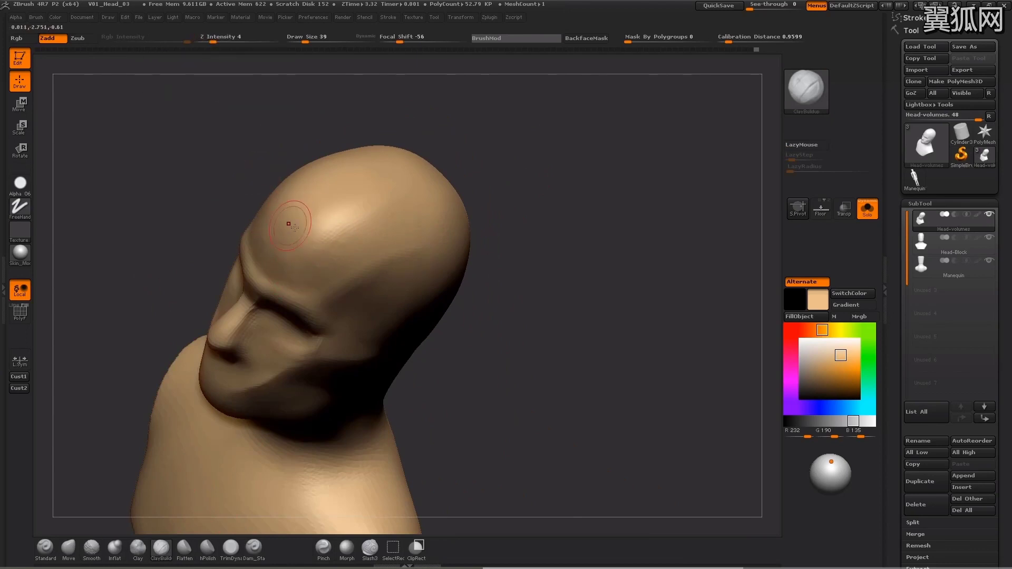
{"action": "key", "text": "bracketright"}
{"action": "left_click_drag", "start_coordinate": [295, 228], "coordinate": [309, 200]}
{"action": "left_click_drag", "start_coordinate": [504, 171], "coordinate": [545, 144]}
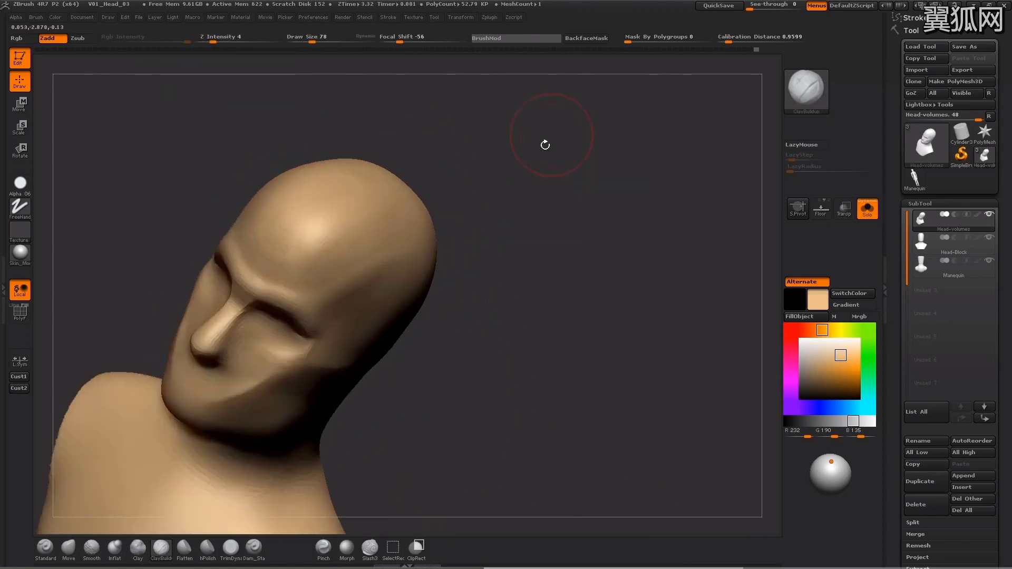
{"action": "mouse_move", "coordinate": [325, 226]}
{"action": "left_mouse_down"}
{"action": "mouse_move", "coordinate": [332, 237]}
{"action": "mouse_move", "coordinate": [338, 225]}
{"action": "left_mouse_up"}
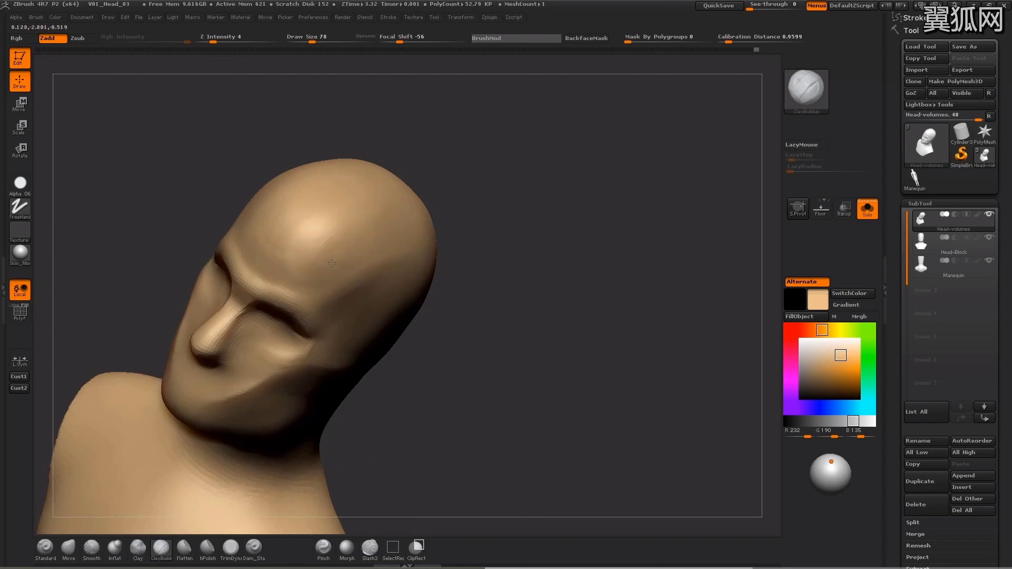
- Flatten the planes of the upper forehead with the Flatten brush at Z Intensity 6 and draw size 78
{"action": "left_click_drag", "start_coordinate": [564, 212], "coordinate": [587, 211], "text": "shift"}
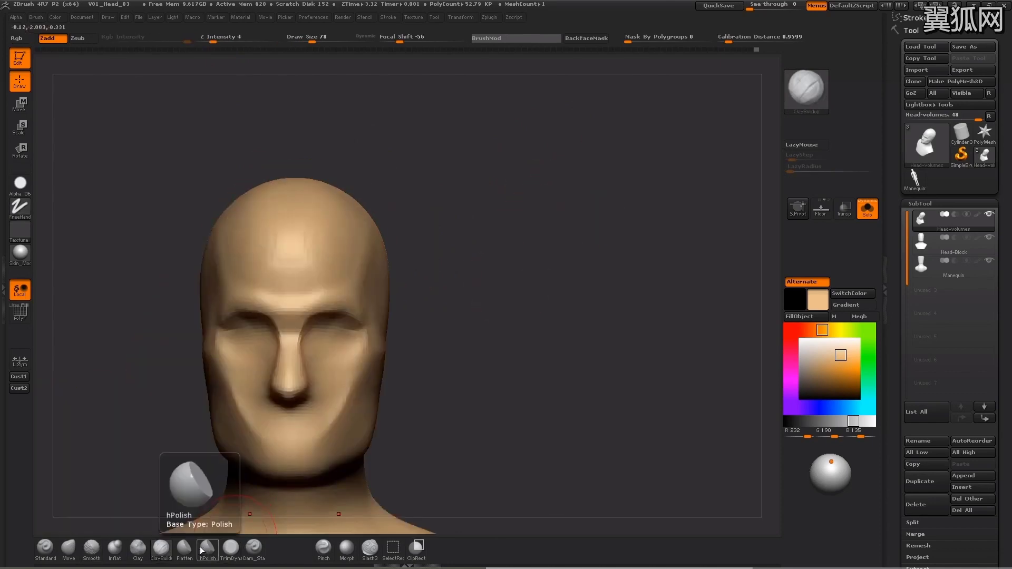
{"action": "left_click", "coordinate": [184, 549]}
{"action": "left_click_drag", "start_coordinate": [506, 259], "coordinate": [306, 226]}
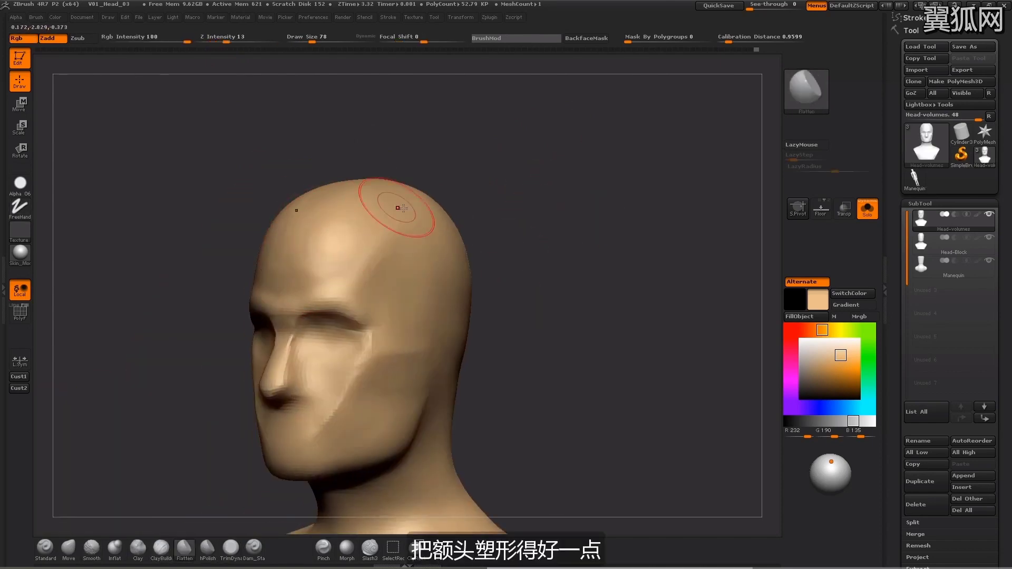
{"action": "left_click_drag", "start_coordinate": [237, 40], "coordinate": [217, 40]}
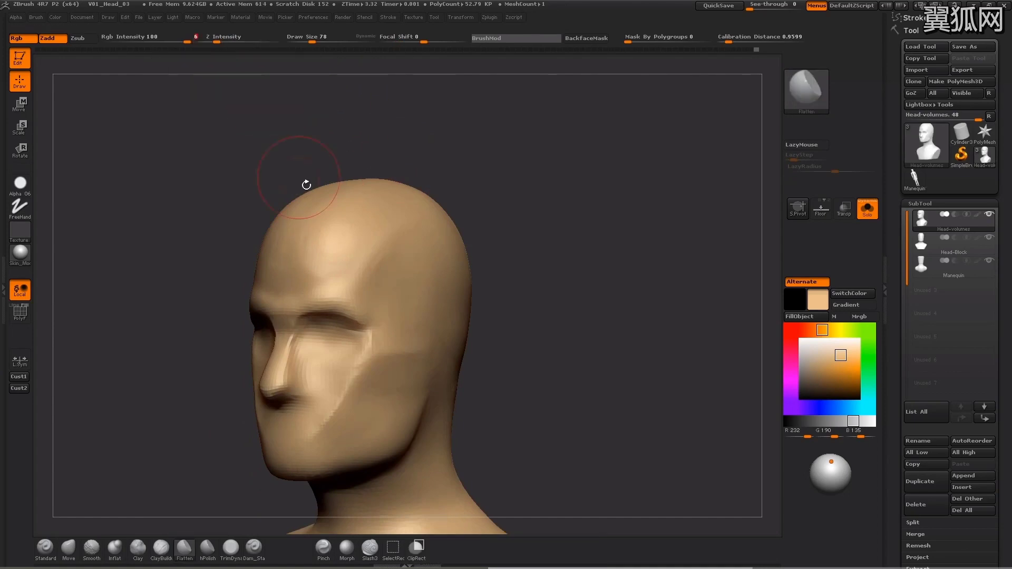
{"action": "mouse_move", "coordinate": [317, 235]}
{"action": "left_mouse_down"}
{"action": "mouse_move", "coordinate": [315, 225]}
{"action": "mouse_move", "coordinate": [340, 215]}
{"action": "left_mouse_up"}
{"action": "left_click_drag", "start_coordinate": [530, 173], "coordinate": [569, 172]}
- Refine the forehead's side planes and their turn into the temples with Flatten at draw size 86
{"action": "key", "text": "s"}
{"action": "left_click_drag", "start_coordinate": [357, 246], "coordinate": [388, 275]}
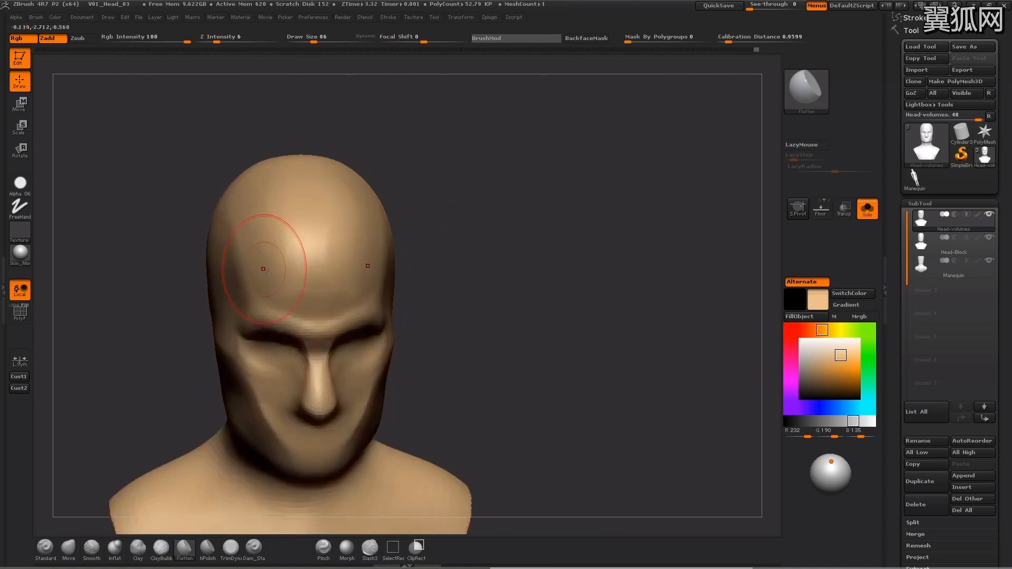
{"action": "left_click_drag", "start_coordinate": [284, 201], "coordinate": [283, 172]}
{"action": "mouse_move", "coordinate": [449, 280]}
{"action": "left_mouse_down", "text": "shift"}
{"action": "mouse_move", "coordinate": [407, 249]}
{"action": "mouse_move", "coordinate": [420, 235]}
{"action": "left_mouse_up", "text": "shift"}
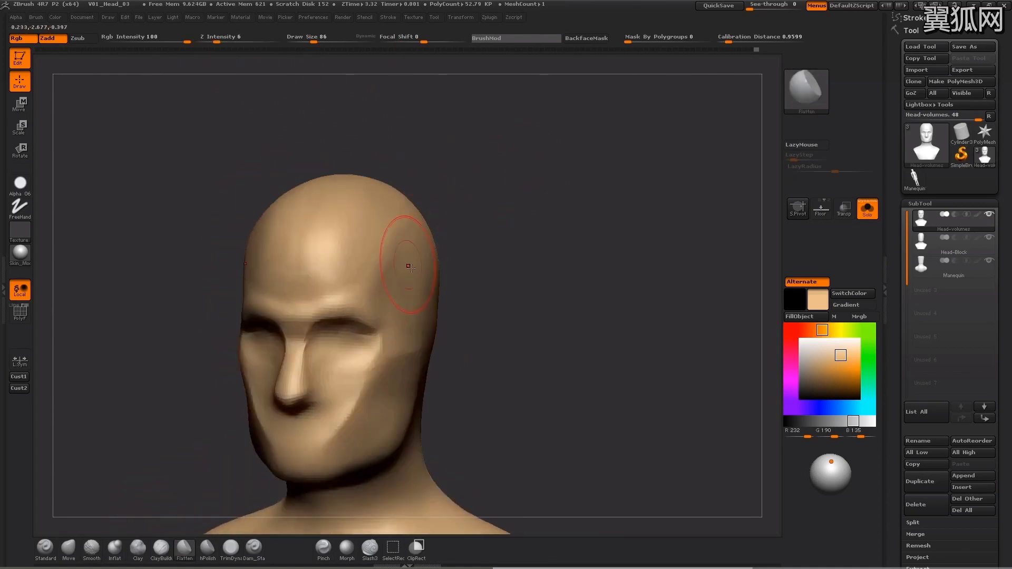
- Smooth the side of the head behind the cheekbone at draw size 50
{"action": "left_click_drag", "start_coordinate": [490, 232], "coordinate": [452, 232]}
{"action": "left_click_drag", "start_coordinate": [579, 255], "coordinate": [517, 258]}
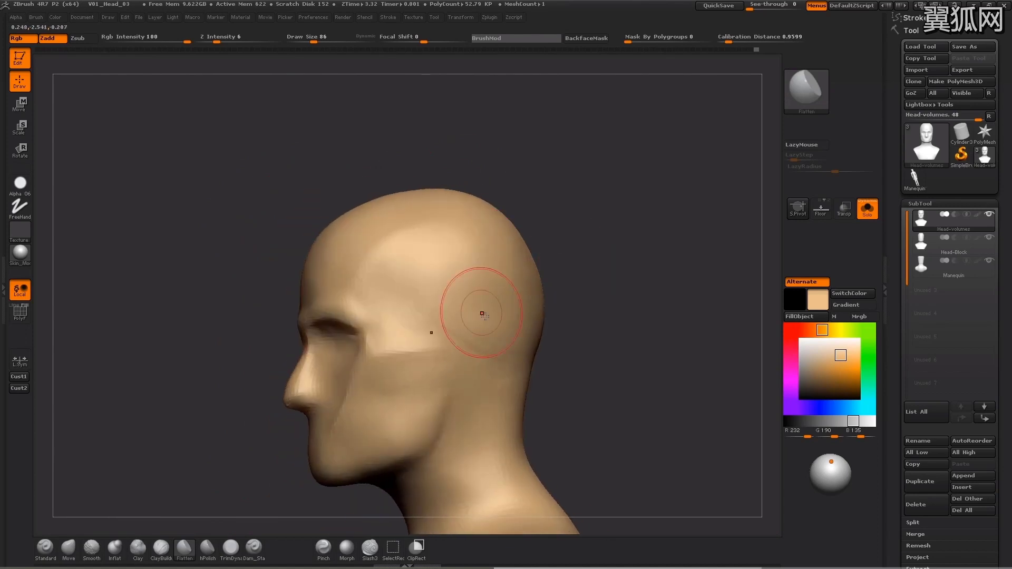
{"action": "key", "text": "s"}
{"action": "left_click_drag", "start_coordinate": [474, 345], "coordinate": [503, 356]}
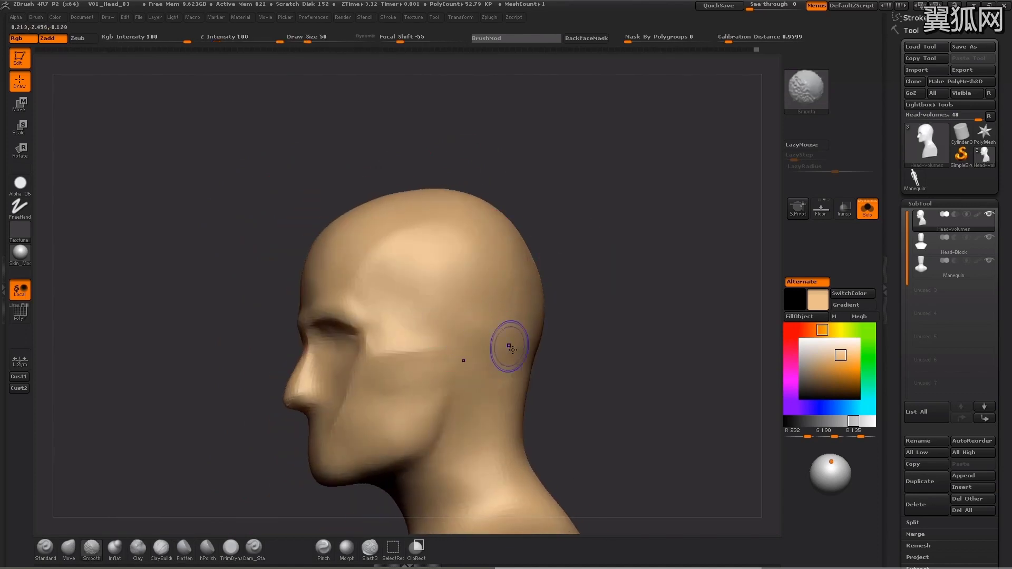
- Build up the neck muscle running down from behind the jaw with ClayBuildup at Z Intensity 4 and draw size 72
{"action": "mouse_move", "coordinate": [617, 314]}
{"action": "left_mouse_down", "text": "alt"}
{"action": "mouse_move", "coordinate": [592, 299]}
{"action": "mouse_move", "coordinate": [646, 327]}
{"action": "left_mouse_up", "text": "alt"}
{"action": "mouse_move", "coordinate": [590, 348]}
{"action": "left_mouse_down", "text": "alt"}
{"action": "mouse_move", "coordinate": [583, 204]}
{"action": "mouse_move", "coordinate": [571, 238]}
{"action": "left_mouse_up", "text": "alt"}
{"action": "left_click", "coordinate": [161, 549]}
{"action": "mouse_move", "coordinate": [633, 211]}
{"action": "left_mouse_down", "text": "alt"}
{"action": "mouse_move", "coordinate": [434, 278]}
{"action": "mouse_move", "coordinate": [406, 260]}
{"action": "left_mouse_up", "text": "alt"}
{"action": "key", "text": "s"}
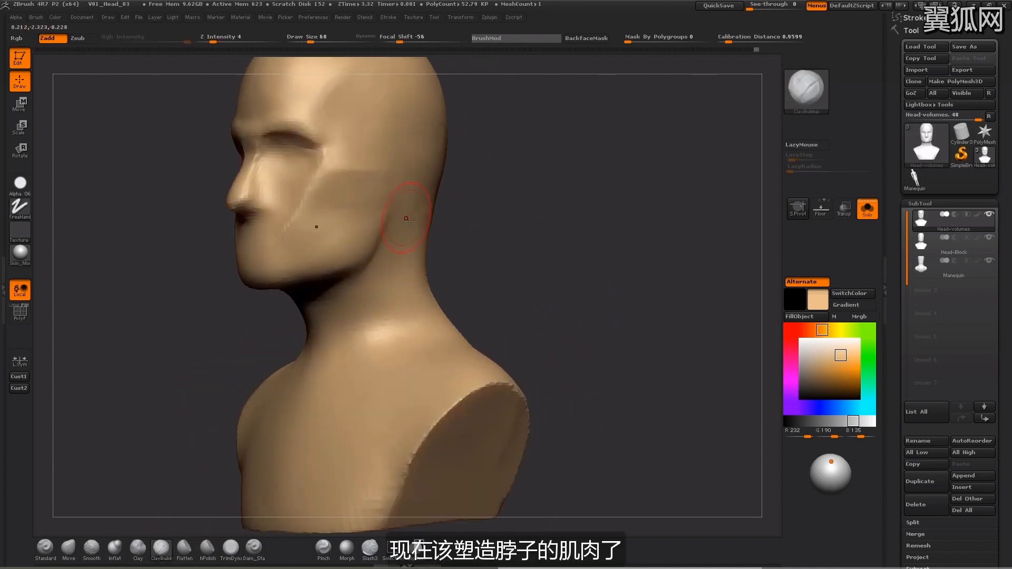
{"action": "left_click_drag", "start_coordinate": [479, 233], "coordinate": [358, 232]}
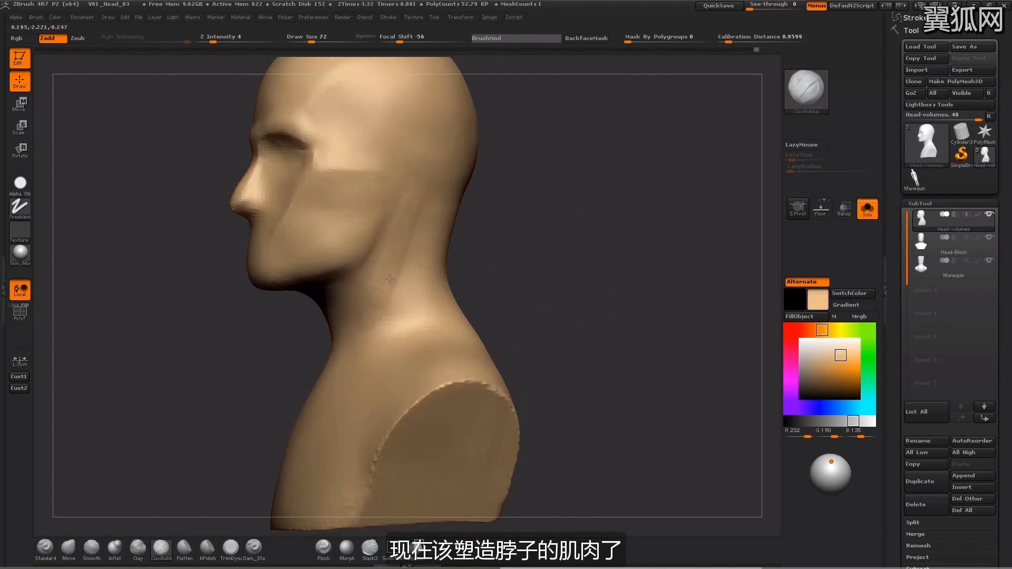
- Extend the neck muscles down to the base of the throat in a V shape with ClayBuildup at draw size 72
{"action": "left_click_drag", "start_coordinate": [511, 241], "coordinate": [633, 242], "text": "shift"}
{"action": "mouse_move", "coordinate": [381, 304]}
{"action": "left_mouse_down"}
{"action": "mouse_move", "coordinate": [368, 351]}
{"action": "mouse_move", "coordinate": [380, 337]}
{"action": "left_mouse_up"}
{"action": "left_click_drag", "start_coordinate": [431, 300], "coordinate": [415, 301]}
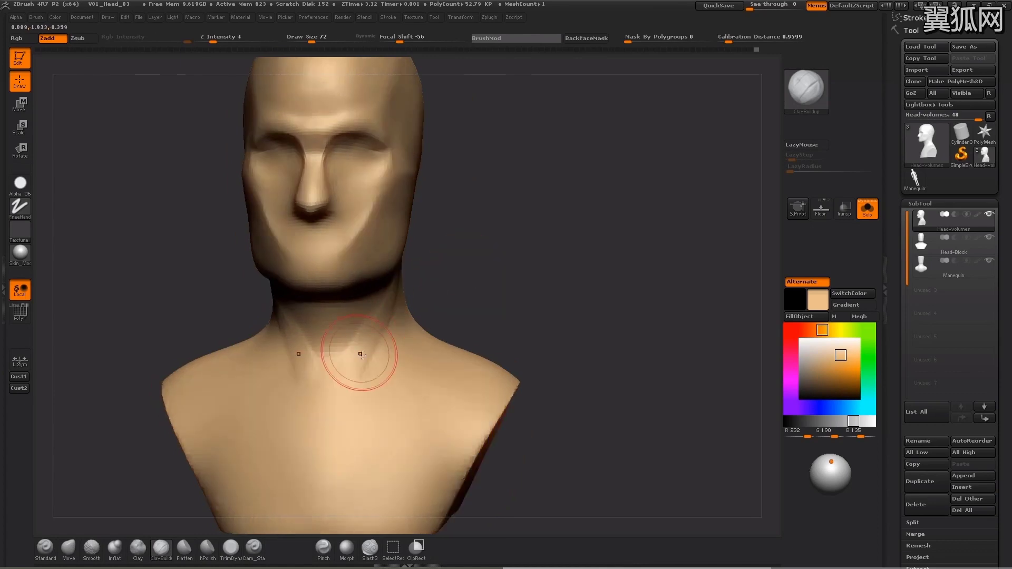
{"action": "left_click_drag", "start_coordinate": [361, 352], "coordinate": [390, 321]}
{"action": "left_click_drag", "start_coordinate": [446, 286], "coordinate": [460, 287], "text": "shift"}
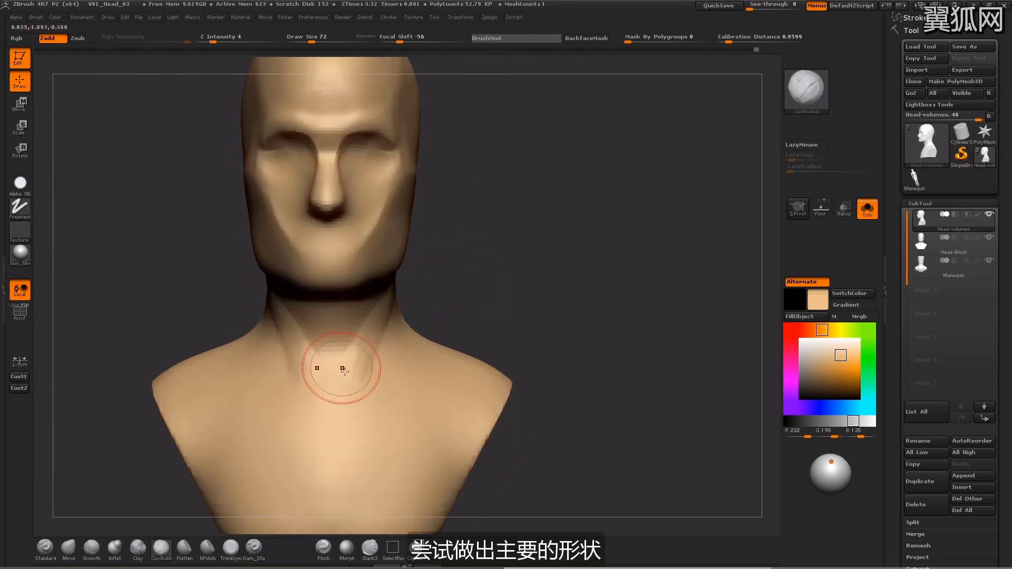
- Carve the pit at the base of the throat between the neck muscles with inverted ClayBuildup at draw size 42
{"action": "key", "text": "s"}
{"action": "left_click_drag", "start_coordinate": [335, 364], "coordinate": [330, 364]}
{"action": "left_click_drag", "start_coordinate": [328, 382], "coordinate": [330, 391]}
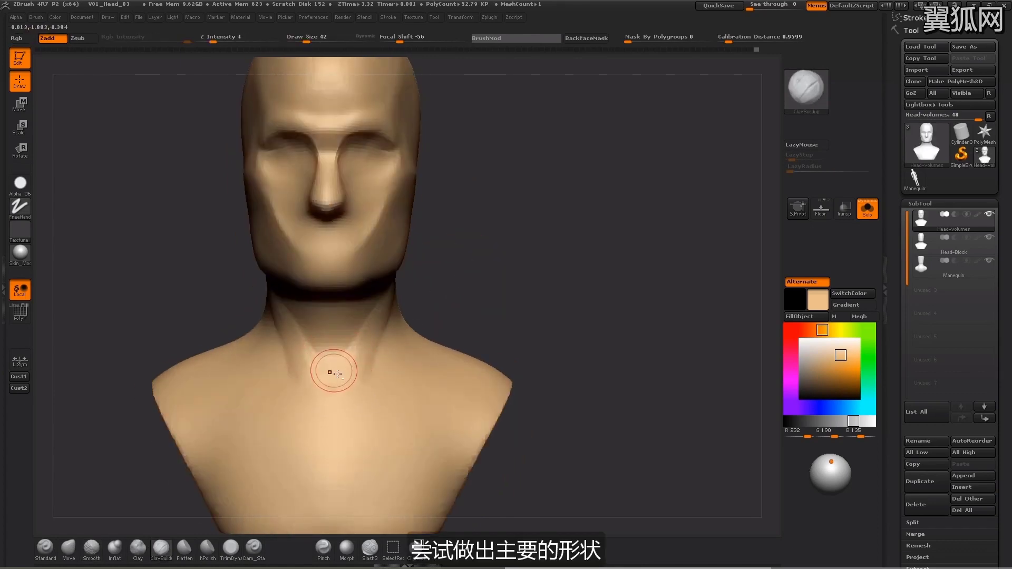
{"action": "left_click_drag", "start_coordinate": [331, 381], "coordinate": [329, 391], "text": "alt"}
- Build up the front of the throat above the pit with ClayBuildup at draw size 72
{"action": "key", "text": "bracketright"}
{"action": "key", "text": "bracketright"}
{"action": "key", "text": "bracketright"}
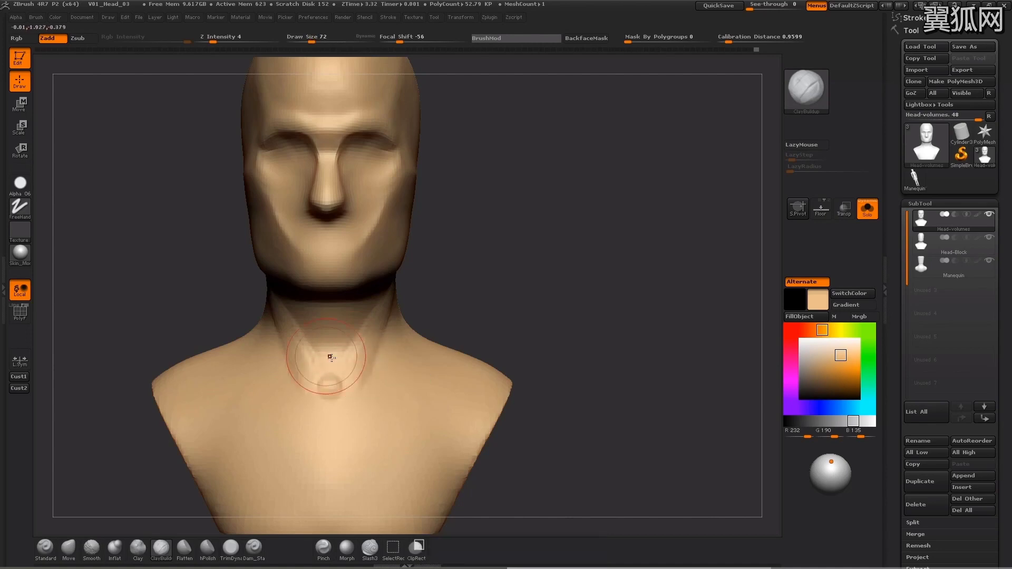
{"action": "right_click_drag", "start_coordinate": [328, 357], "coordinate": [334, 321]}
- Smooth the sides and front of the neck at draw sizes 65 and 37
{"action": "key", "text": "s"}
{"action": "left_click_drag", "start_coordinate": [331, 337], "coordinate": [327, 338]}
{"action": "right_click_drag", "start_coordinate": [332, 328], "coordinate": [384, 330], "text": "shift"}
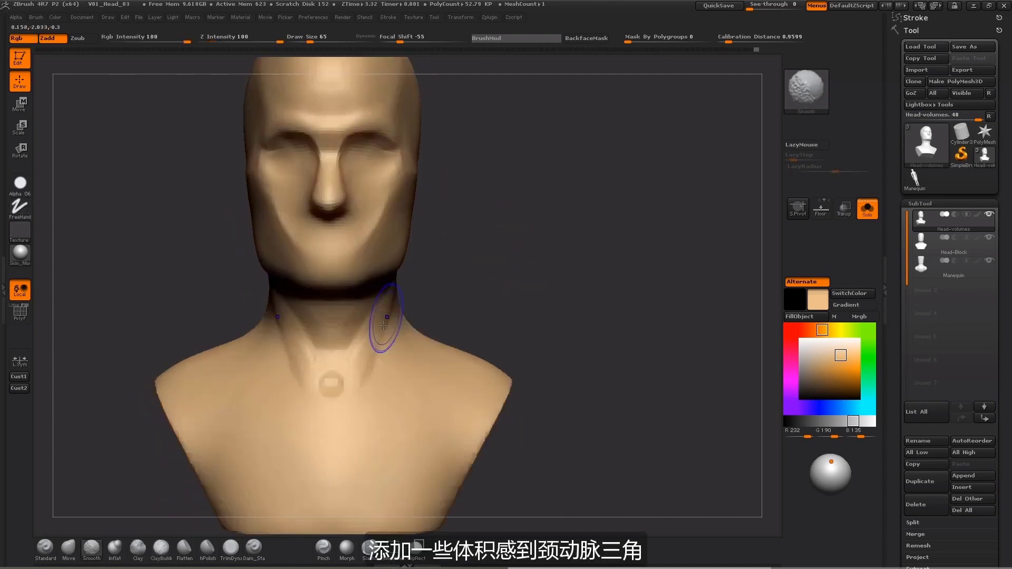
{"action": "mouse_move", "coordinate": [322, 345]}
{"action": "left_mouse_down"}
{"action": "mouse_move", "coordinate": [333, 349]}
{"action": "mouse_move", "coordinate": [350, 319]}
{"action": "left_mouse_up"}
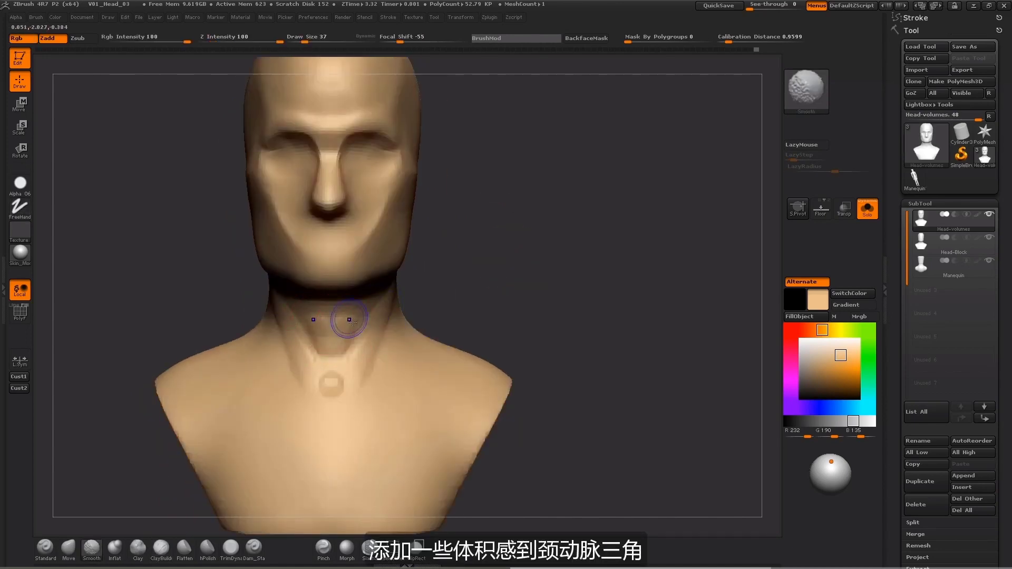
- Adjust the throat's profile curve under the chin with Move at draw size 56
{"action": "right_click_drag", "start_coordinate": [338, 359], "coordinate": [501, 266]}
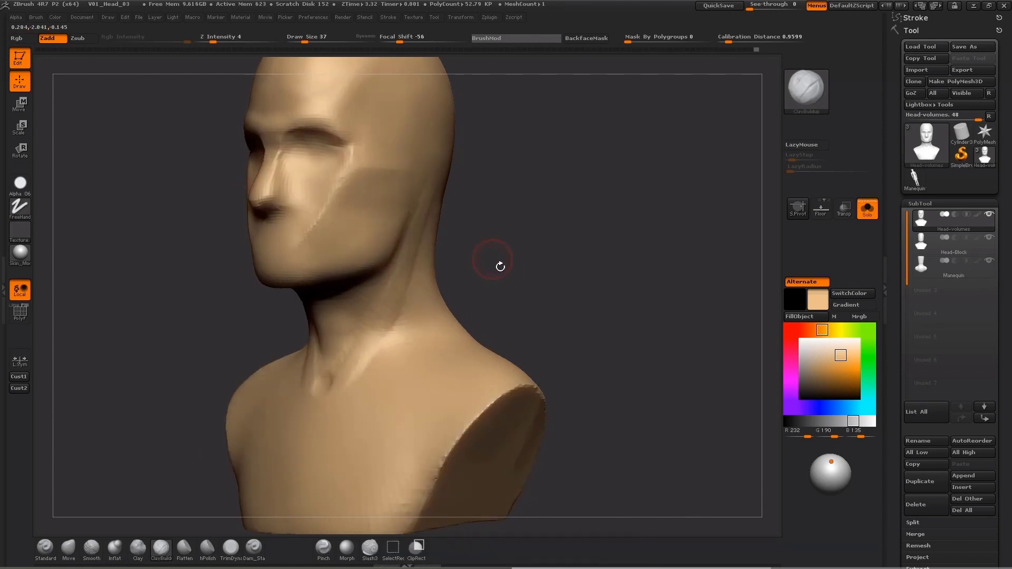
{"action": "left_click", "coordinate": [68, 548]}
{"action": "right_click_drag", "start_coordinate": [105, 475], "coordinate": [152, 364]}
{"action": "key", "text": "s"}
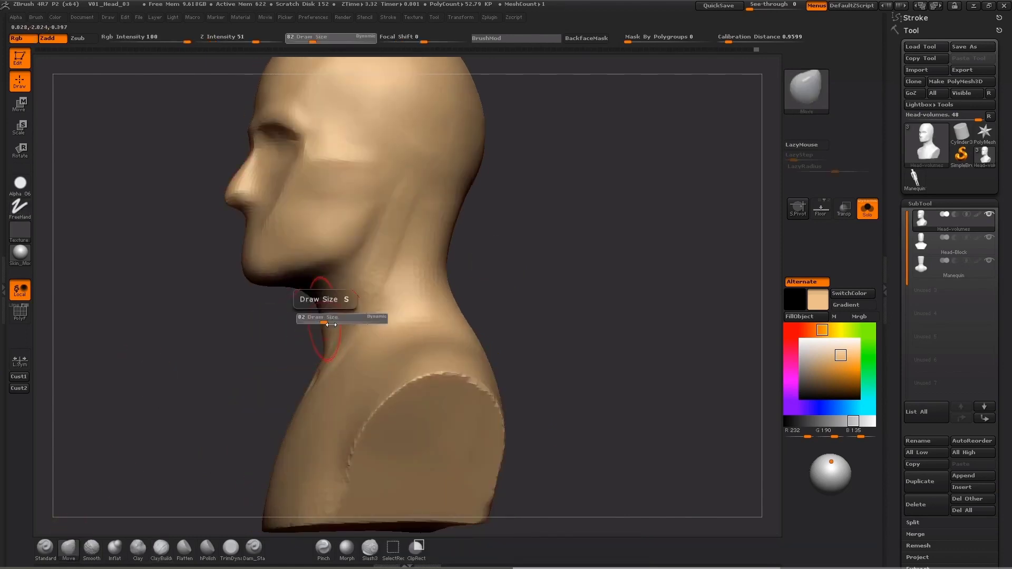
{"action": "left_click_drag", "start_coordinate": [329, 323], "coordinate": [325, 331]}
{"action": "mouse_move", "coordinate": [322, 312]}
{"action": "right_mouse_down"}
{"action": "mouse_move", "coordinate": [243, 322]}
{"action": "mouse_move", "coordinate": [168, 496]}
{"action": "right_mouse_up"}
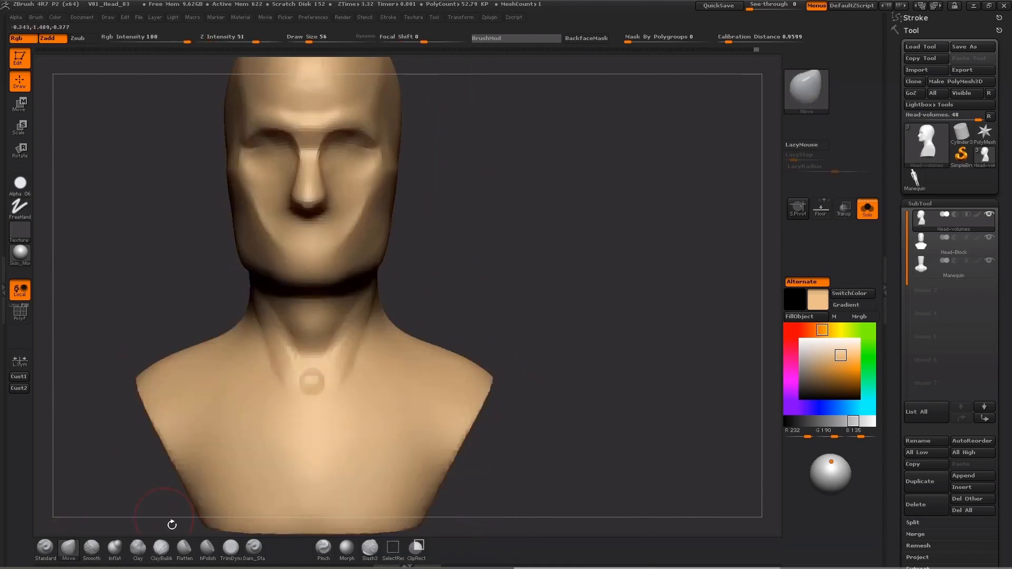
- Add volume to the middle of the throat with ClayBuildup at draw size 37 and smooth the front of the neck
{"action": "left_click", "coordinate": [161, 547]}
{"action": "key", "text": "s"}
{"action": "left_click_drag", "start_coordinate": [308, 328], "coordinate": [303, 331]}
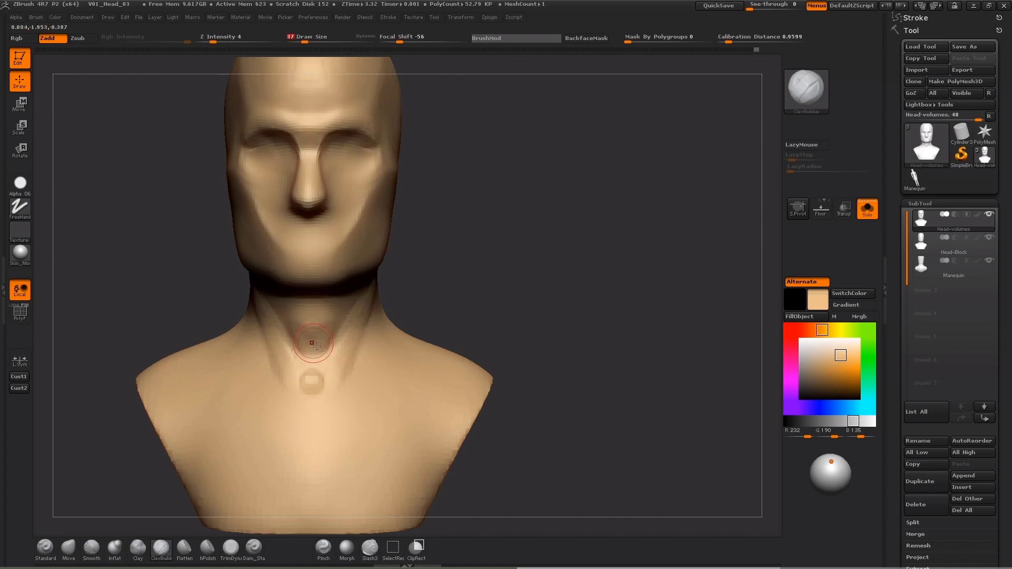
{"action": "key", "text": "shift"}
{"action": "left_click_drag", "start_coordinate": [326, 321], "coordinate": [335, 365], "text": "shift"}
- Strengthen the neck muscles along the sides of the throat with ClayBuildup at draw size 59
{"action": "left_click_drag", "start_coordinate": [498, 298], "coordinate": [387, 298]}
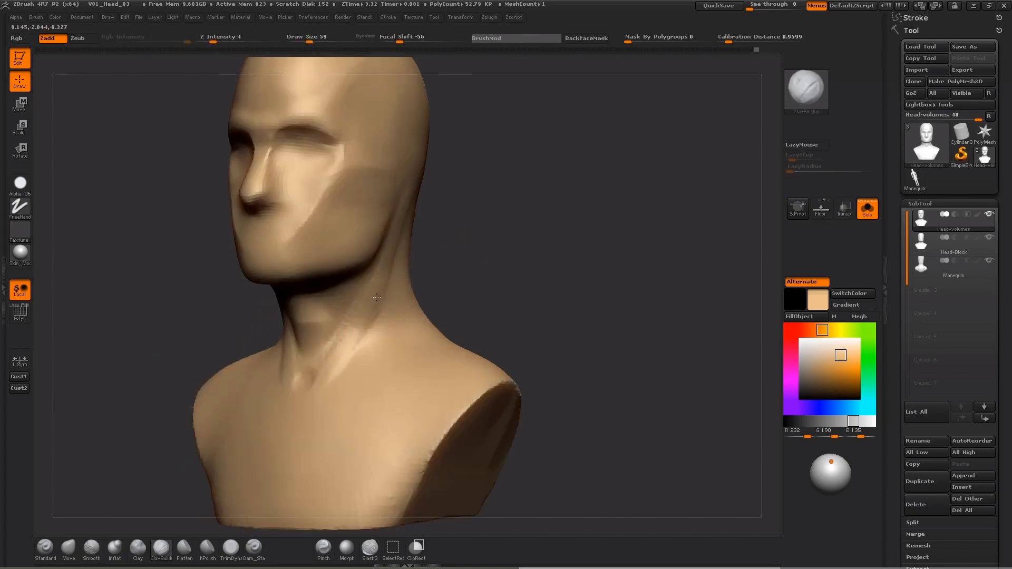
{"action": "left_click_drag", "start_coordinate": [482, 242], "coordinate": [572, 243]}
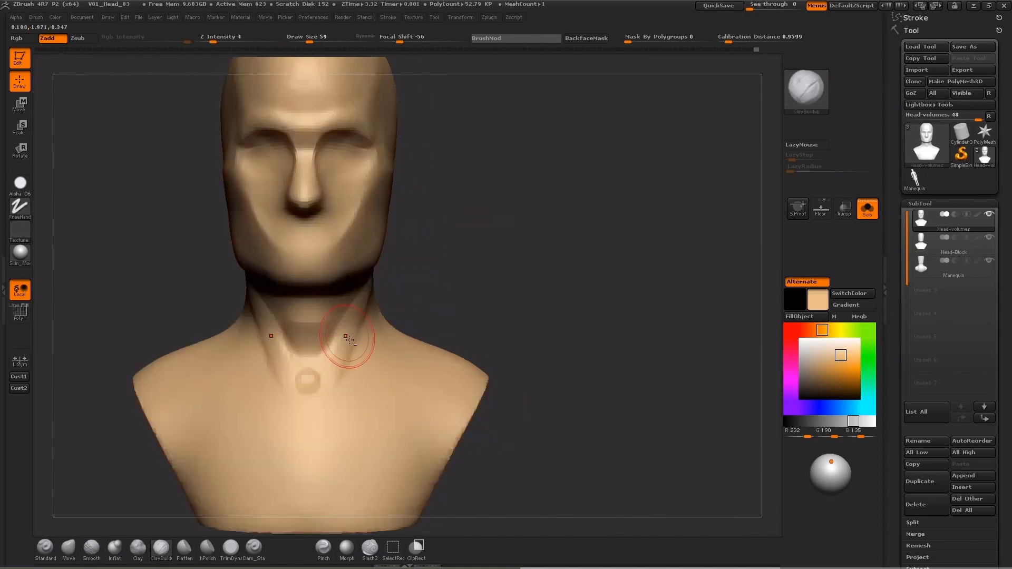
{"action": "left_click_drag", "start_coordinate": [500, 267], "coordinate": [377, 282]}
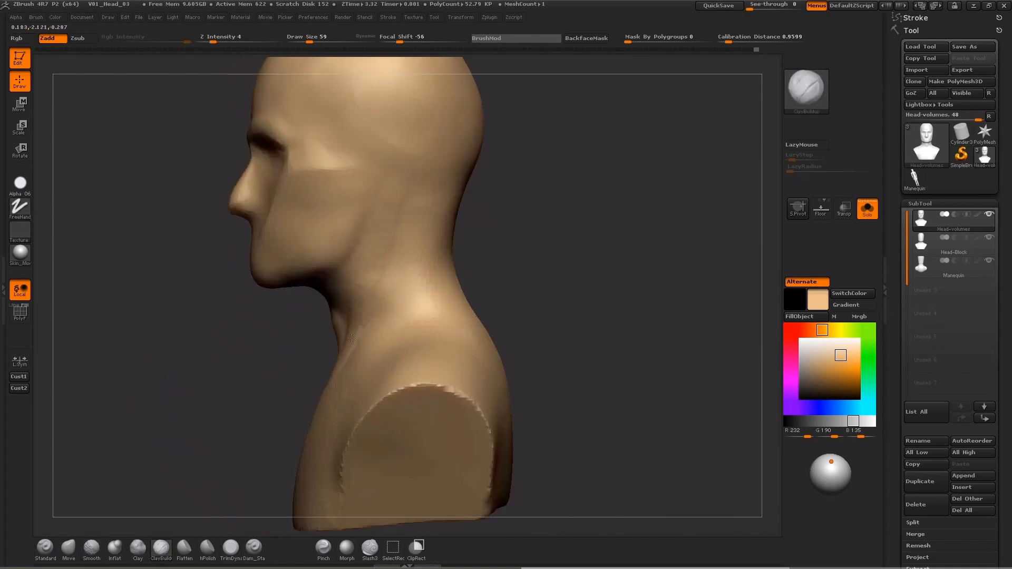
- Pull the front of the neck muscle slightly forward in profile with the Move brush
{"action": "left_click", "coordinate": [69, 548]}
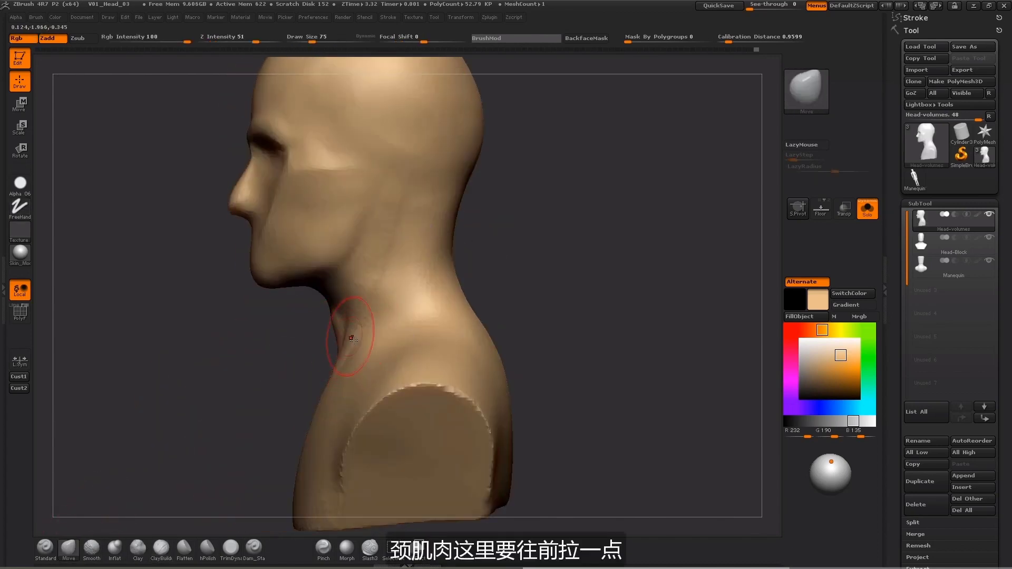
{"action": "key", "text": "]"}
{"action": "left_click_drag", "start_coordinate": [374, 299], "coordinate": [368, 292]}
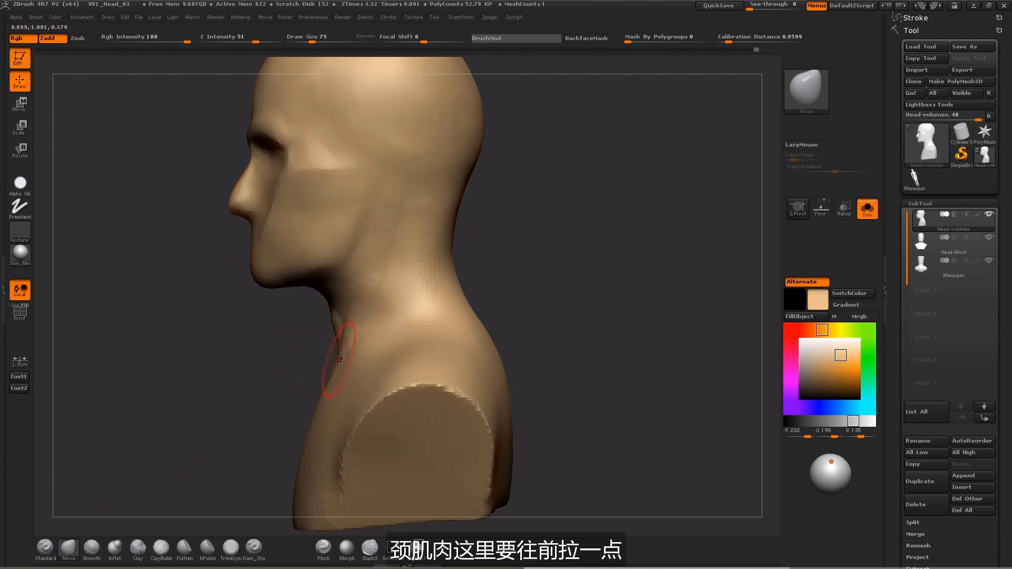
{"action": "left_click", "coordinate": [161, 548]}
{"action": "left_click_drag", "start_coordinate": [200, 391], "coordinate": [264, 374]}
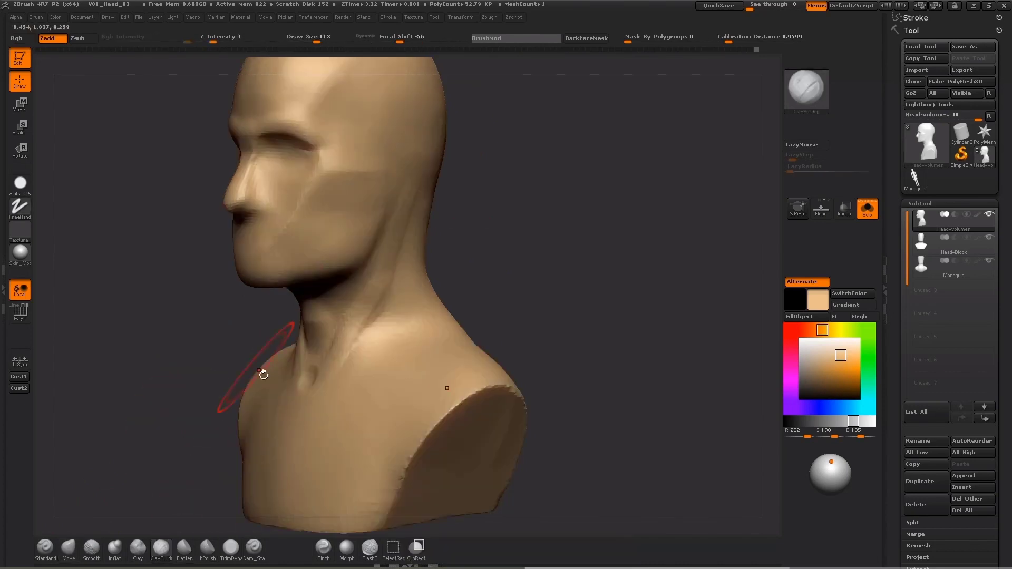
{"action": "key", "text": "["}
{"action": "key", "text": "["}
{"action": "left_click_drag", "start_coordinate": [455, 259], "coordinate": [496, 245], "text": "shift"}
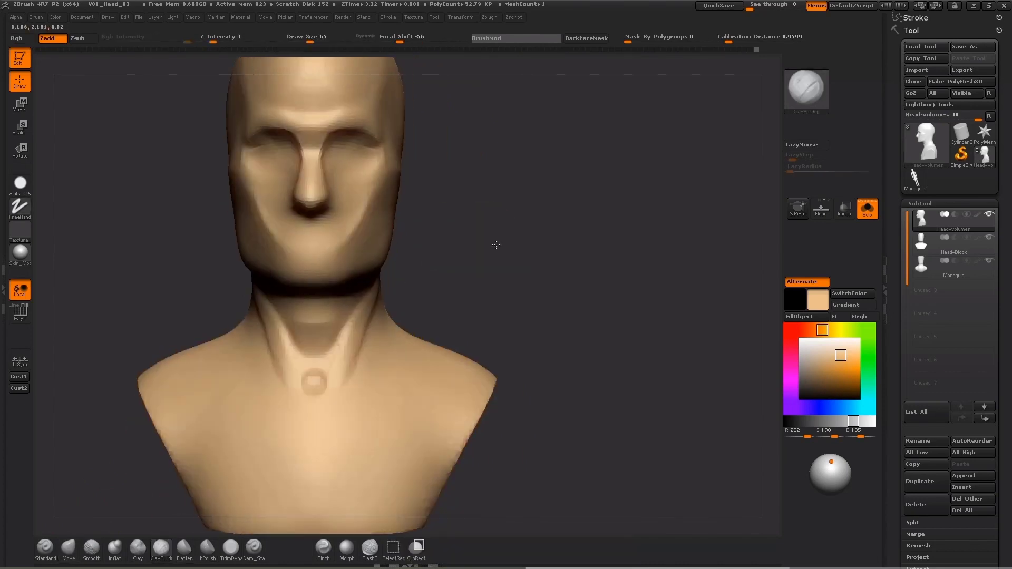
- Reshape the throat and both sides of the neck with the Move brush, enlarging it to draw size 113
{"action": "left_click", "coordinate": [74, 558]}
{"action": "left_click_drag", "start_coordinate": [268, 321], "coordinate": [265, 328]}
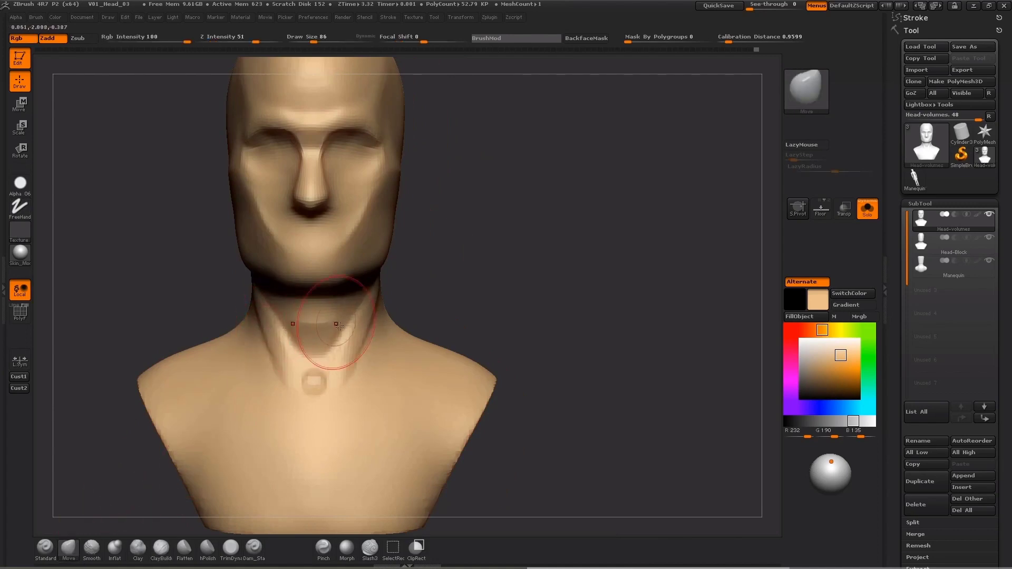
{"action": "left_click_drag", "start_coordinate": [370, 347], "coordinate": [366, 342]}
{"action": "key", "text": "]"}
{"action": "left_click_drag", "start_coordinate": [279, 371], "coordinate": [276, 358]}
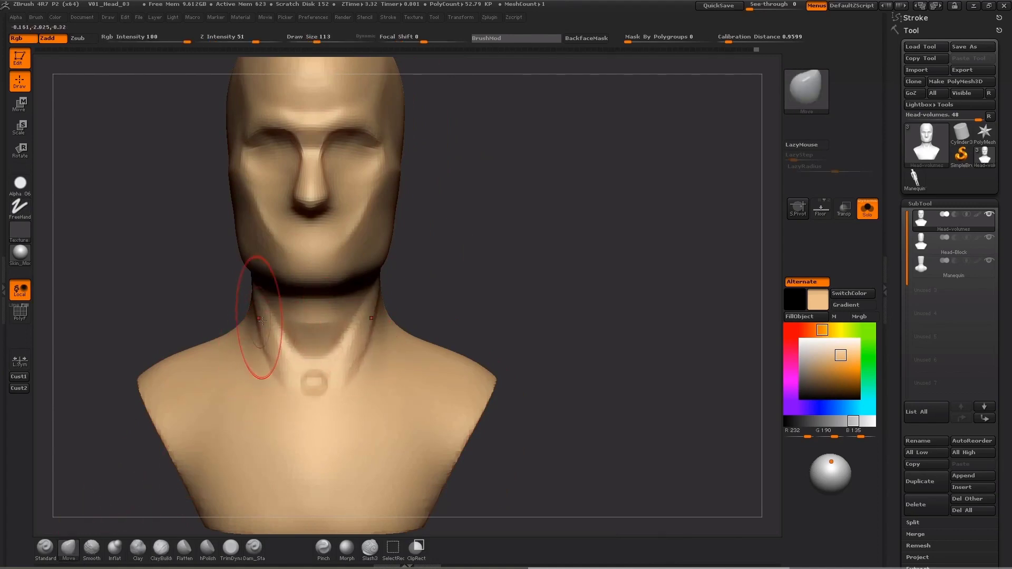
{"action": "left_click_drag", "start_coordinate": [519, 311], "coordinate": [522, 266], "text": "alt"}
{"action": "left_click_drag", "start_coordinate": [522, 266], "coordinate": [479, 265]}
{"action": "key", "text": "s"}
{"action": "left_click_drag", "start_coordinate": [333, 345], "coordinate": [336, 343]}
- Build up the muscle along the side of the neck with the ClayBuildup brush at draw size 50
{"action": "left_click", "coordinate": [162, 549]}
{"action": "left_click_drag", "start_coordinate": [481, 229], "coordinate": [428, 235]}
{"action": "key", "text": "s"}
{"action": "left_click_drag", "start_coordinate": [340, 307], "coordinate": [337, 307]}
{"action": "left_click_drag", "start_coordinate": [428, 259], "coordinate": [464, 262]}
{"action": "key", "text": "s"}
{"action": "left_click_drag", "start_coordinate": [338, 320], "coordinate": [342, 320]}
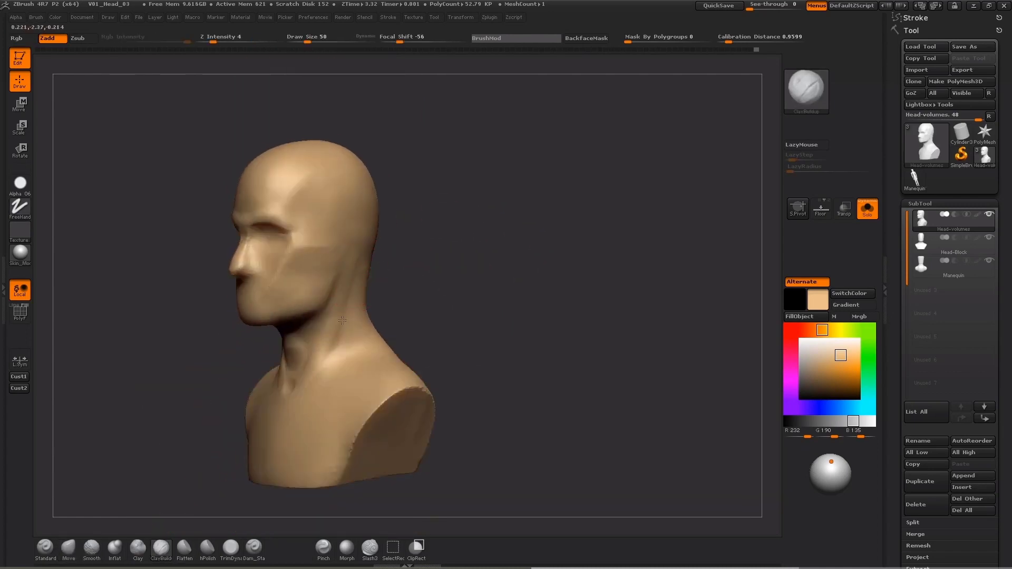
{"action": "left_click_drag", "start_coordinate": [419, 287], "coordinate": [459, 291]}
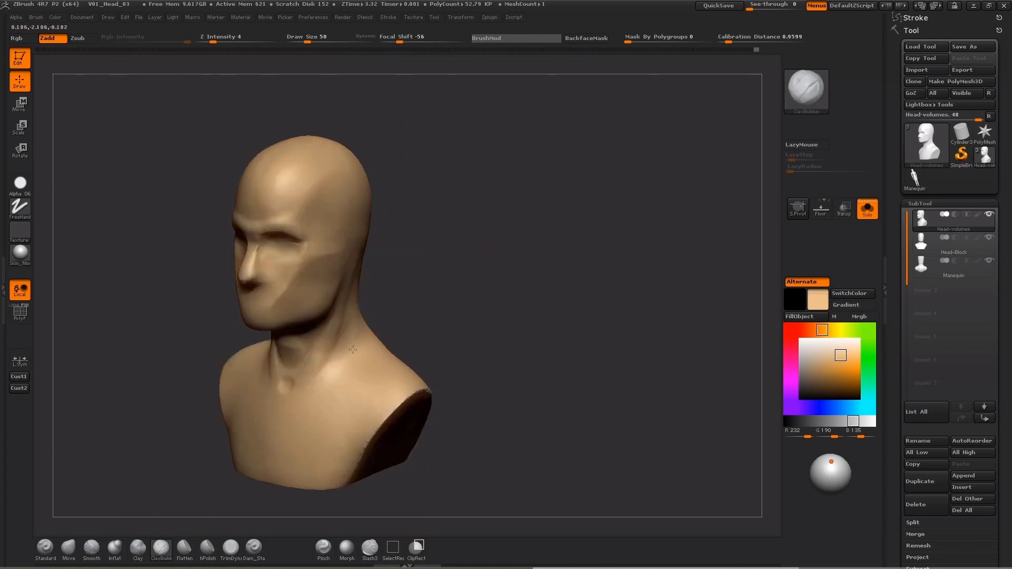
{"action": "mouse_move", "coordinate": [427, 301]}
{"action": "left_mouse_down", "text": "shift"}
{"action": "mouse_move", "coordinate": [464, 302]}
{"action": "mouse_move", "coordinate": [513, 269]}
{"action": "mouse_move", "coordinate": [516, 255]}
{"action": "left_mouse_up", "text": "shift"}
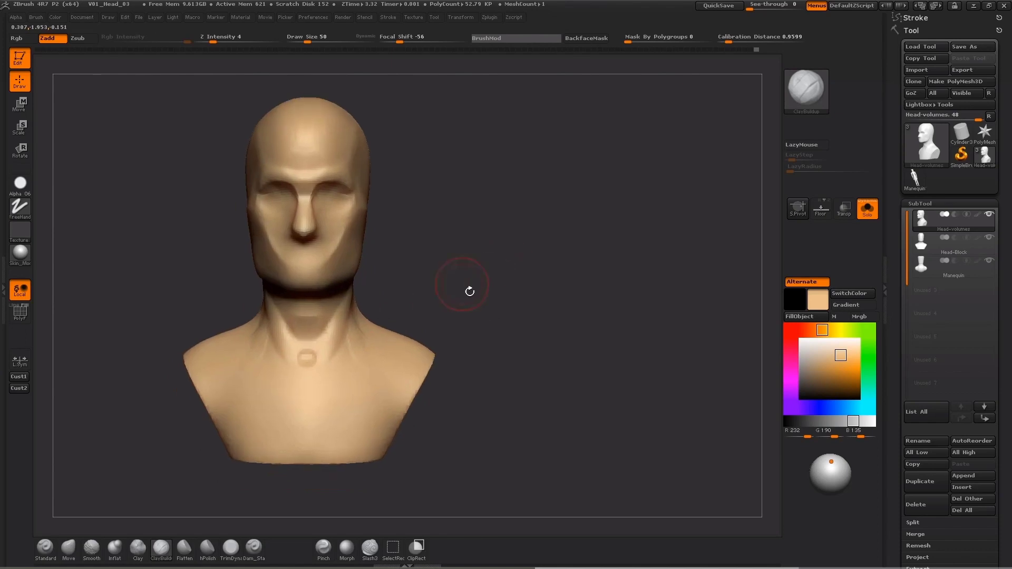
- Sculpt the collarbone ridges from the pit of the neck out to the shoulders with ClayBuildup, starting at draw size 37
{"action": "mouse_move", "coordinate": [529, 302]}
{"action": "left_mouse_down"}
{"action": "mouse_move", "coordinate": [562, 301]}
{"action": "mouse_move", "coordinate": [480, 296]}
{"action": "left_mouse_up"}
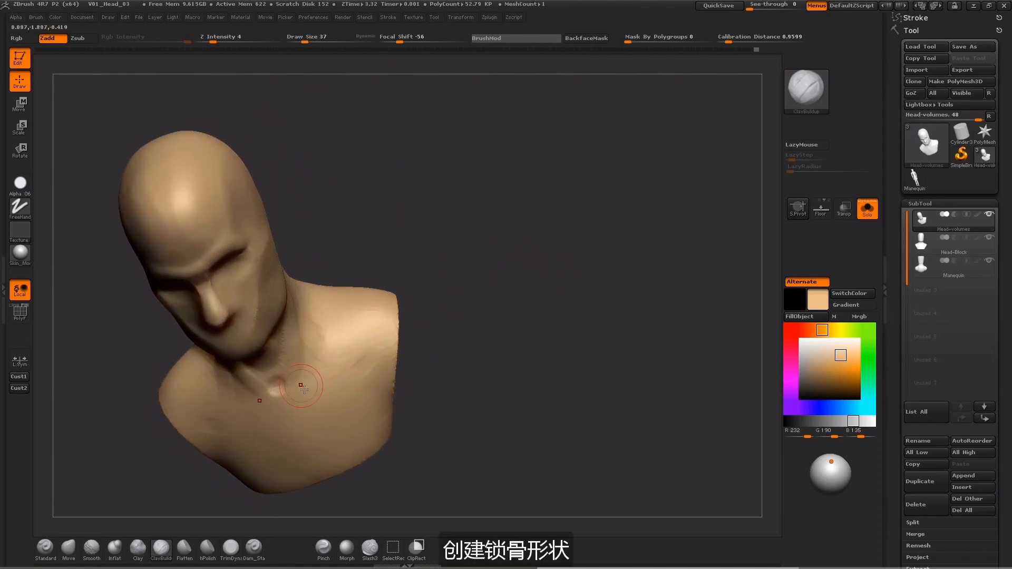
{"action": "left_click_drag", "start_coordinate": [318, 375], "coordinate": [307, 391]}
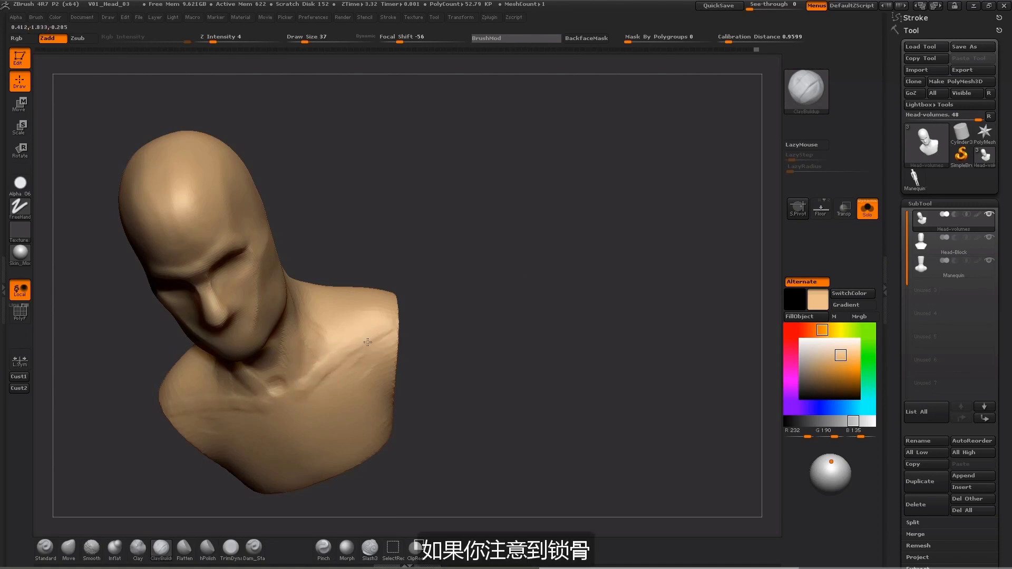
{"action": "left_click_drag", "start_coordinate": [518, 321], "coordinate": [470, 262]}
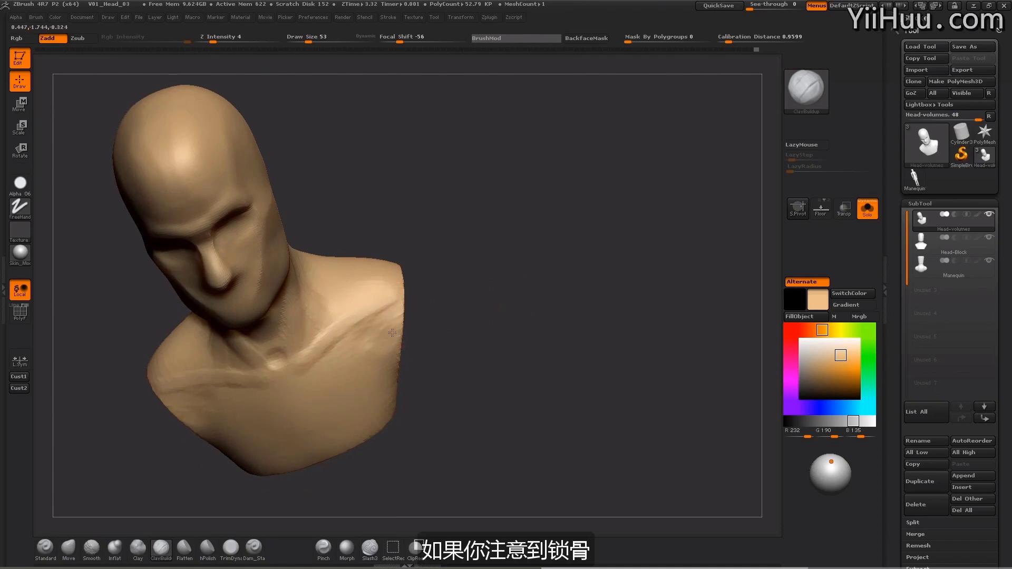
{"action": "mouse_move", "coordinate": [439, 248]}
{"action": "left_mouse_down"}
{"action": "mouse_move", "coordinate": [434, 302]}
{"action": "mouse_move", "coordinate": [491, 215]}
{"action": "mouse_move", "coordinate": [513, 248]}
{"action": "mouse_move", "coordinate": [475, 290]}
{"action": "left_mouse_up"}
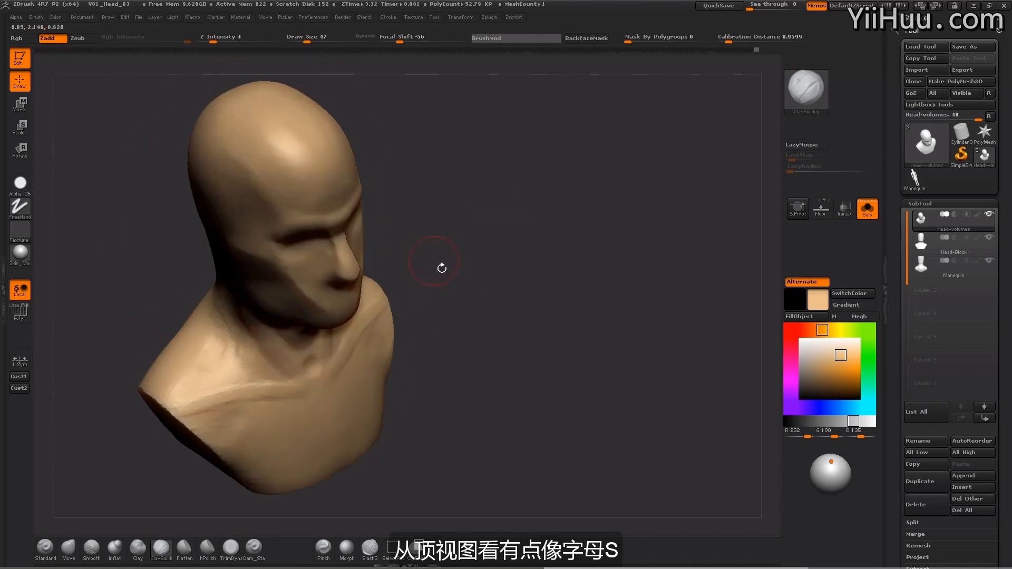
- Add volume to the top of the shoulder behind the collarbone with ClayBuildup, reducing the draw size to 50
{"action": "left_click_drag", "start_coordinate": [211, 360], "coordinate": [218, 333]}
{"action": "left_click_drag", "start_coordinate": [174, 488], "coordinate": [203, 362]}
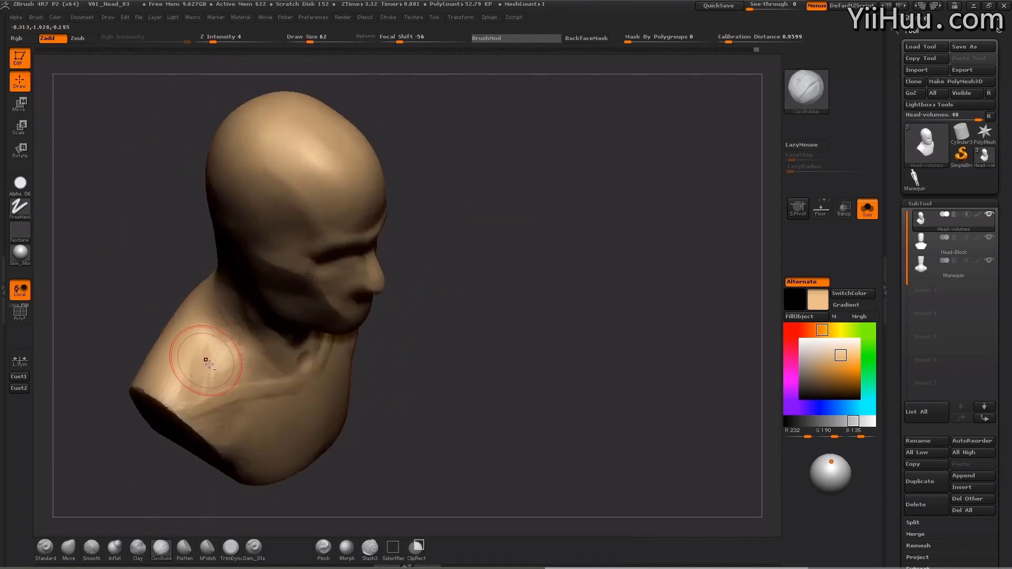
{"action": "key", "text": "["}
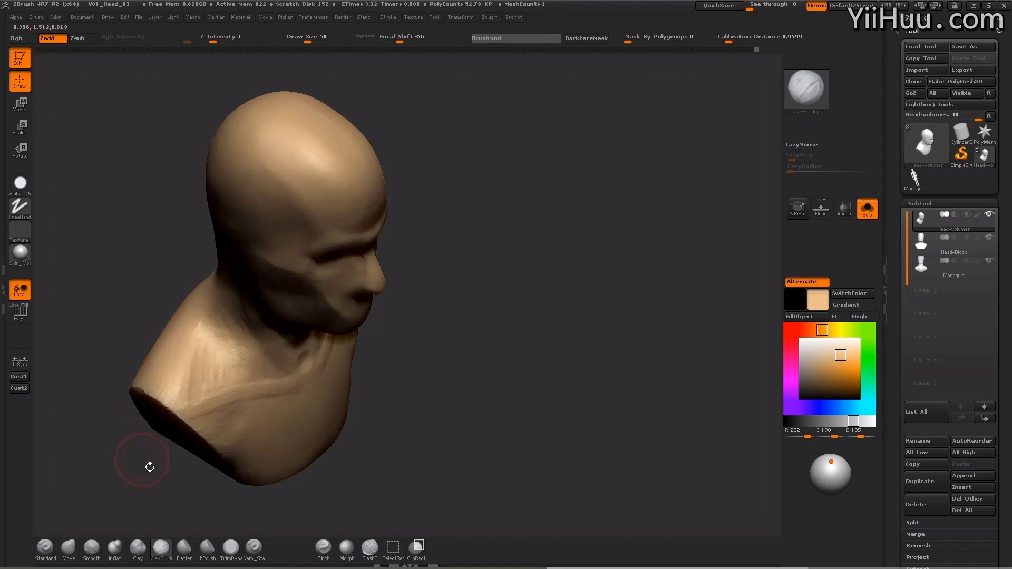
{"action": "left_click_drag", "start_coordinate": [143, 460], "coordinate": [172, 448]}
{"action": "left_click_drag", "start_coordinate": [190, 344], "coordinate": [203, 295]}
{"action": "mouse_move", "coordinate": [432, 263]}
{"action": "left_mouse_down", "text": "shift"}
{"action": "mouse_move", "coordinate": [455, 294]}
{"action": "mouse_move", "coordinate": [508, 258]}
{"action": "mouse_move", "coordinate": [509, 270]}
{"action": "left_mouse_up", "text": "shift"}
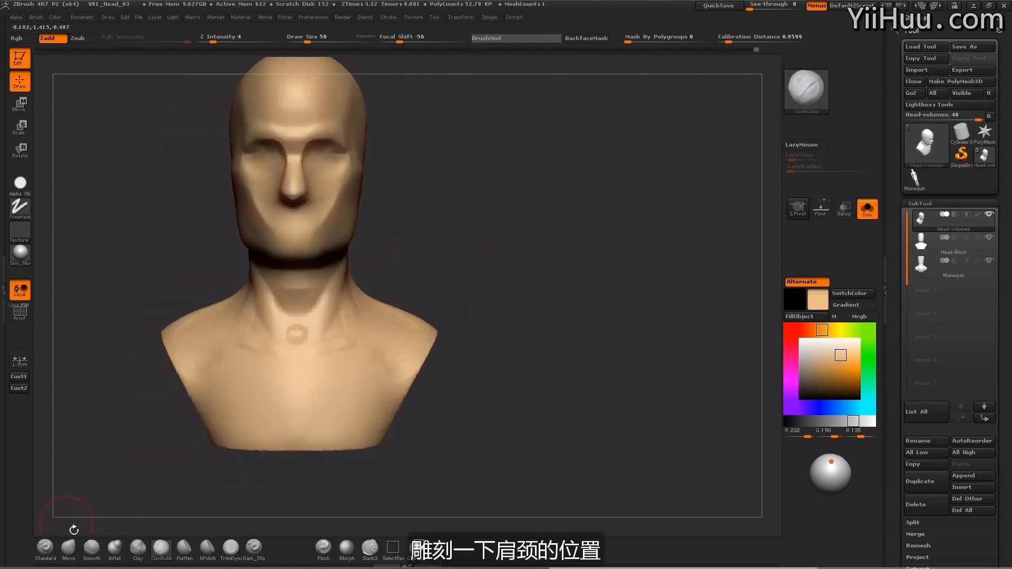
- Adjust the shoulder silhouette and the slope from neck to shoulder with the Move brush
{"action": "left_click", "coordinate": [69, 548]}
{"action": "key", "text": "s"}
{"action": "mouse_move", "coordinate": [162, 338]}
{"action": "left_mouse_down"}
{"action": "mouse_move", "coordinate": [182, 322]}
{"action": "mouse_move", "coordinate": [173, 331]}
{"action": "left_mouse_up"}
{"action": "key", "text": "s"}
{"action": "left_click_drag", "start_coordinate": [194, 313], "coordinate": [194, 319]}
{"action": "key", "text": "s"}
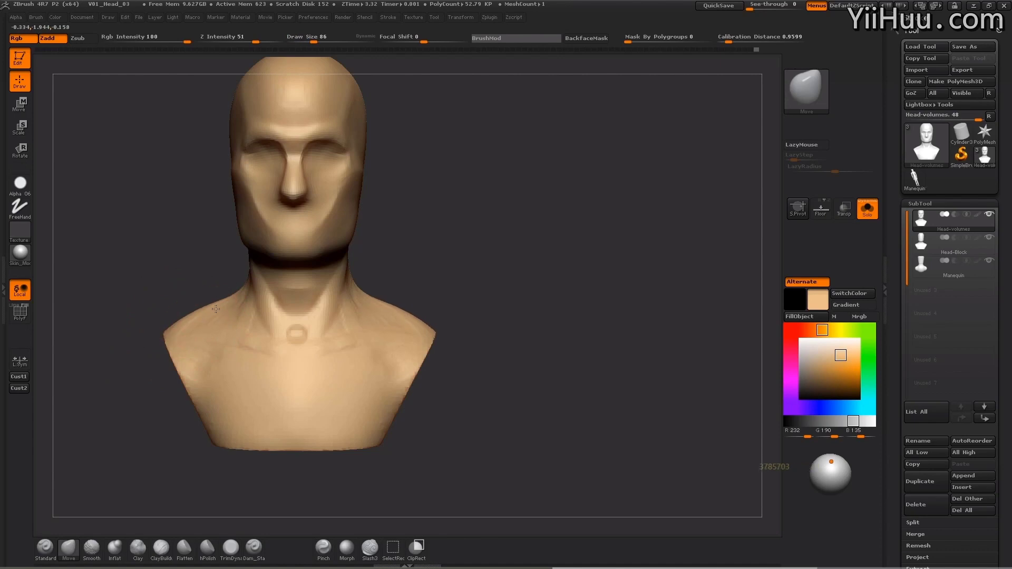
- Add more volume to the shoulder above the collarbone with the ClayBuildup brush at draw size 47
{"action": "left_click", "coordinate": [161, 548]}
{"action": "mouse_move", "coordinate": [174, 495]}
{"action": "left_mouse_down"}
{"action": "mouse_move", "coordinate": [201, 333]}
{"action": "mouse_move", "coordinate": [214, 332]}
{"action": "left_mouse_up"}
{"action": "key", "text": "s"}
{"action": "mouse_move", "coordinate": [179, 254]}
{"action": "left_mouse_down"}
{"action": "mouse_move", "coordinate": [229, 315]}
{"action": "mouse_move", "coordinate": [233, 292]}
{"action": "left_mouse_up"}
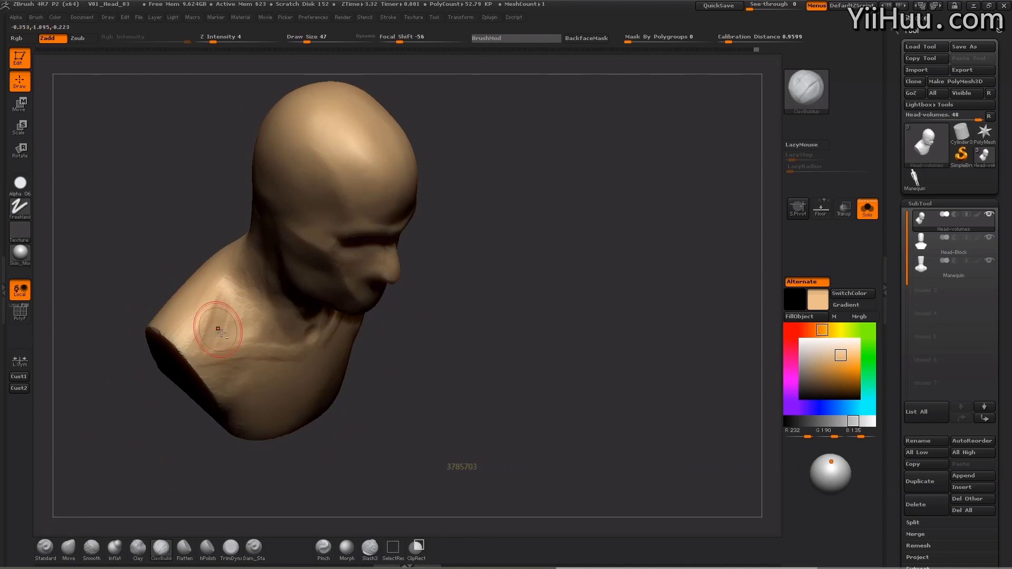
{"action": "left_click_drag", "start_coordinate": [231, 331], "coordinate": [212, 344]}
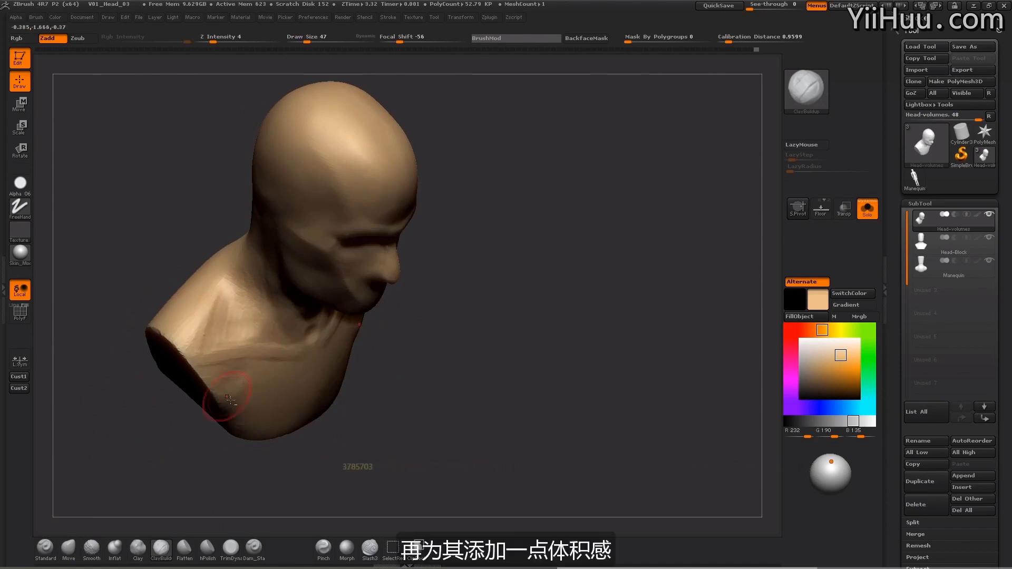
{"action": "mouse_move", "coordinate": [237, 465]}
{"action": "left_mouse_down"}
{"action": "mouse_move", "coordinate": [201, 475]}
{"action": "mouse_move", "coordinate": [280, 460]}
{"action": "left_mouse_up"}
{"action": "left_click_drag", "start_coordinate": [211, 459], "coordinate": [253, 448]}
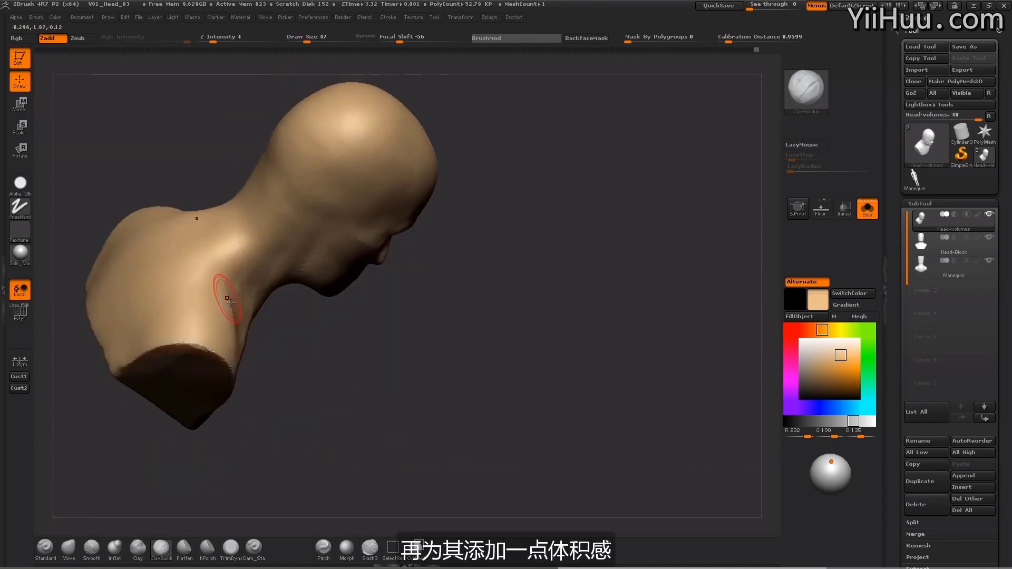
- Build up the trapezius along the back and side of the neck with ClayBuildup, varying the draw size between 60 and 86
{"action": "mouse_move", "coordinate": [364, 332]}
{"action": "left_mouse_down"}
{"action": "mouse_move", "coordinate": [508, 296]}
{"action": "mouse_move", "coordinate": [570, 301]}
{"action": "left_mouse_up"}
{"action": "left_click_drag", "start_coordinate": [251, 318], "coordinate": [207, 322]}
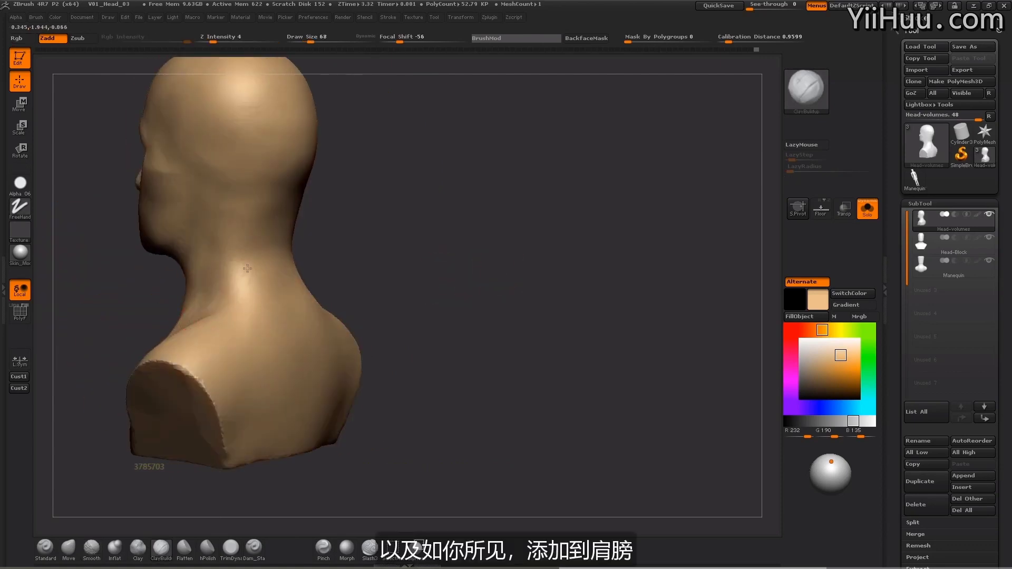
{"action": "left_click_drag", "start_coordinate": [380, 316], "coordinate": [454, 295]}
{"action": "key", "text": "s"}
{"action": "left_click_drag", "start_coordinate": [248, 259], "coordinate": [252, 258]}
{"action": "left_click_drag", "start_coordinate": [422, 311], "coordinate": [348, 317]}
{"action": "key", "text": "s"}
{"action": "left_click_drag", "start_coordinate": [238, 229], "coordinate": [240, 229]}
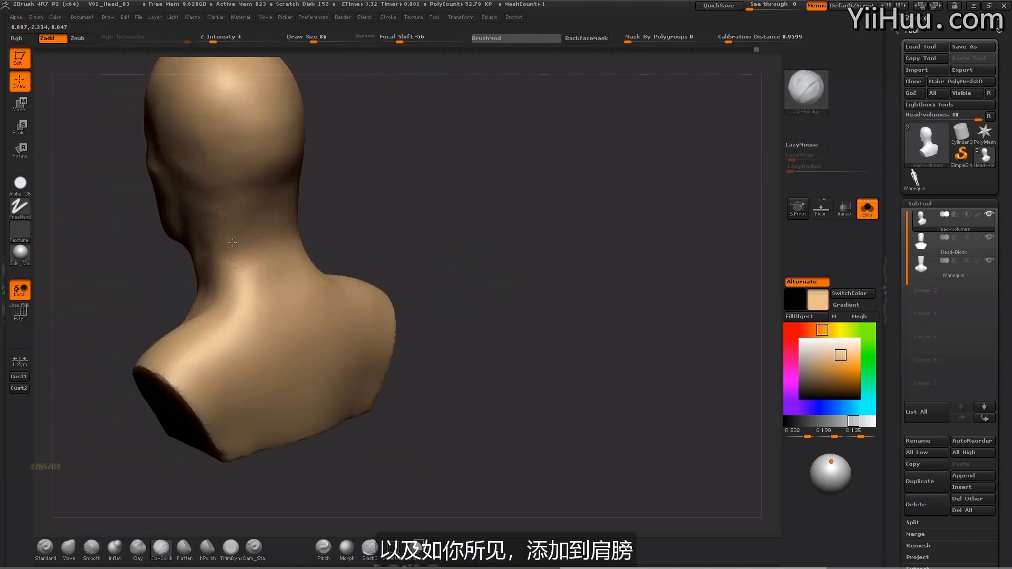
{"action": "left_click_drag", "start_coordinate": [401, 316], "coordinate": [432, 312]}
{"action": "key", "text": "s"}
{"action": "left_click_drag", "start_coordinate": [243, 252], "coordinate": [241, 253]}
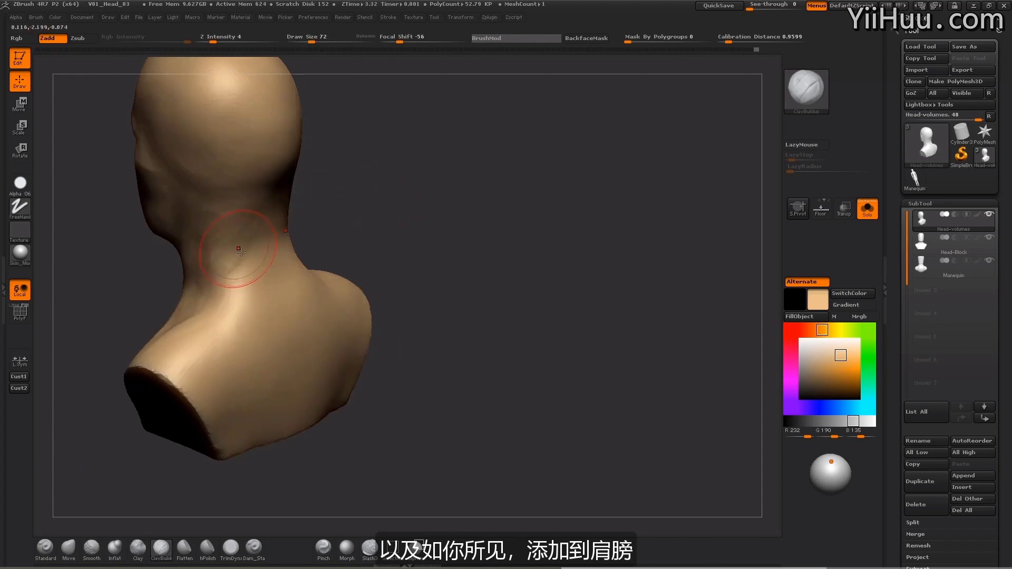
- Strengthen the trapezius ridge where the back of the neck flows down into the shoulder, finishing at draw size 62
{"action": "left_click_drag", "start_coordinate": [406, 205], "coordinate": [477, 196]}
{"action": "left_click_drag", "start_coordinate": [231, 288], "coordinate": [212, 327]}
{"action": "left_click_drag", "start_coordinate": [237, 286], "coordinate": [234, 295]}
{"action": "left_click_drag", "start_coordinate": [401, 306], "coordinate": [369, 307]}
{"action": "left_click_drag", "start_coordinate": [317, 232], "coordinate": [242, 294]}
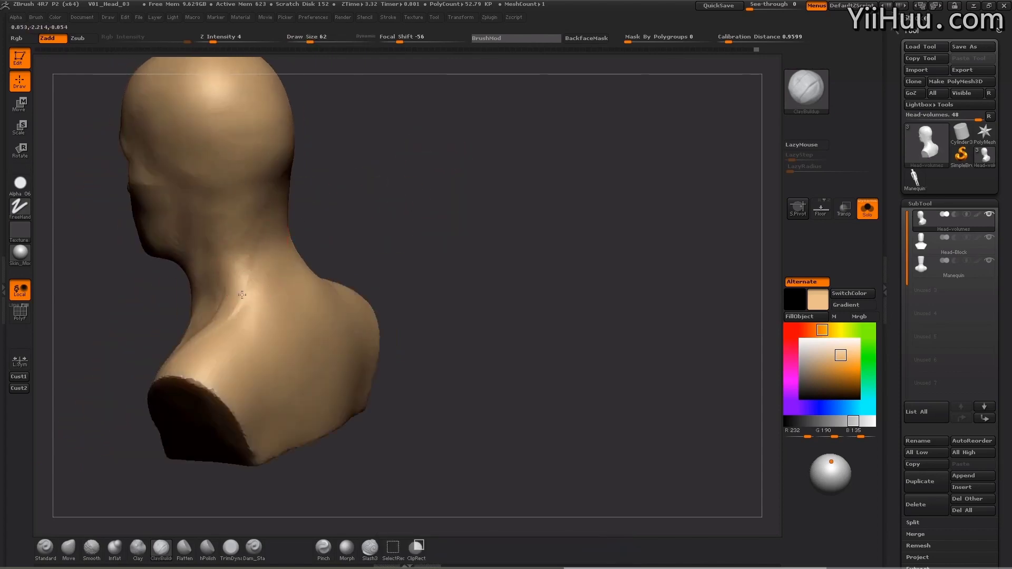
- Refine the top of the shoulder between the trapezius and collarbone with ClayBuildup at draw sizes 45 to 50
{"action": "left_click_drag", "start_coordinate": [422, 269], "coordinate": [525, 237], "text": "shift"}
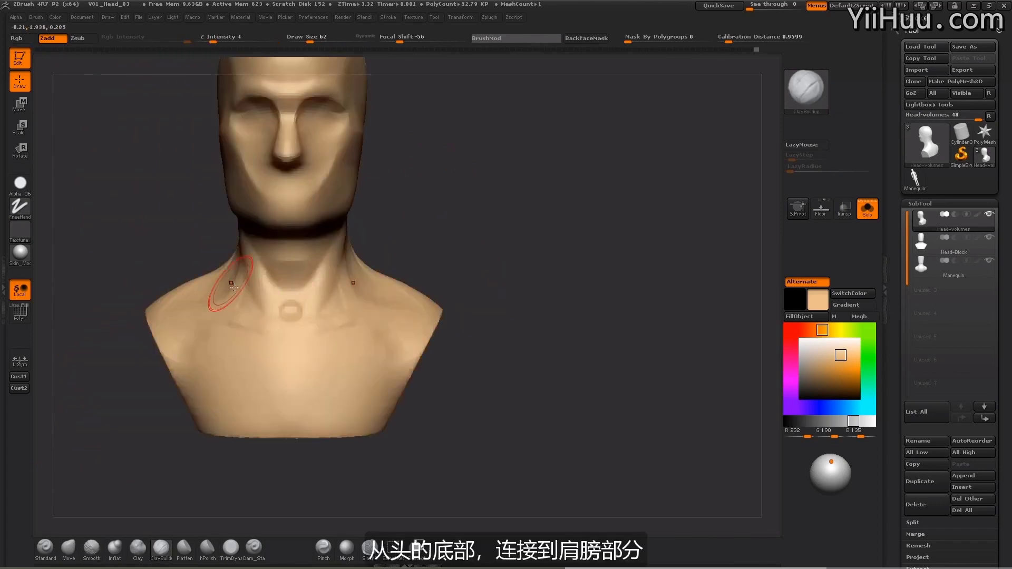
{"action": "left_click_drag", "start_coordinate": [474, 290], "coordinate": [417, 291]}
{"action": "left_click_drag", "start_coordinate": [323, 296], "coordinate": [315, 307]}
{"action": "left_click_drag", "start_coordinate": [448, 279], "coordinate": [459, 316]}
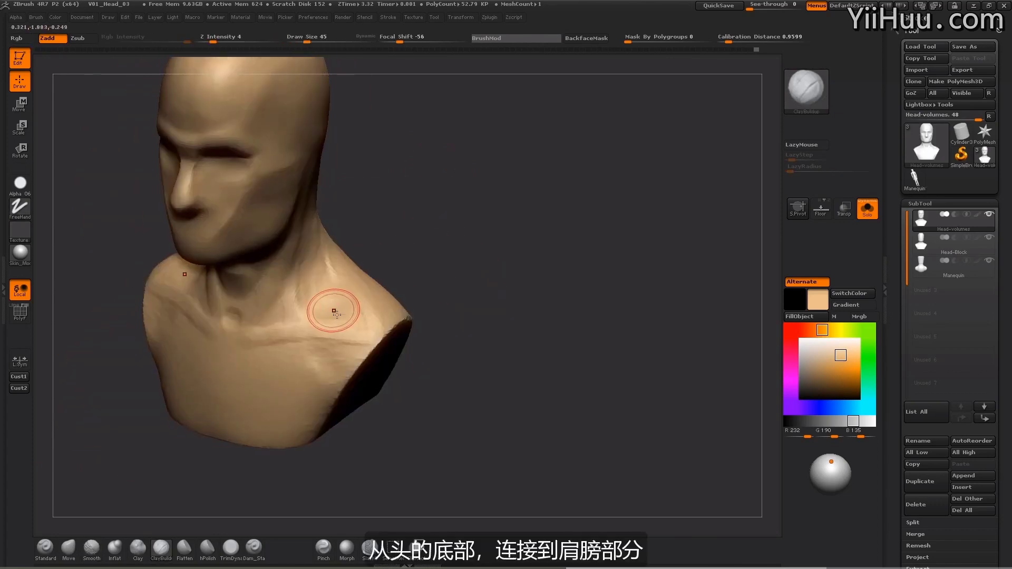
{"action": "left_click_drag", "start_coordinate": [334, 313], "coordinate": [354, 320]}
{"action": "left_click_drag", "start_coordinate": [448, 280], "coordinate": [442, 327]}
{"action": "key", "text": "bracketright"}
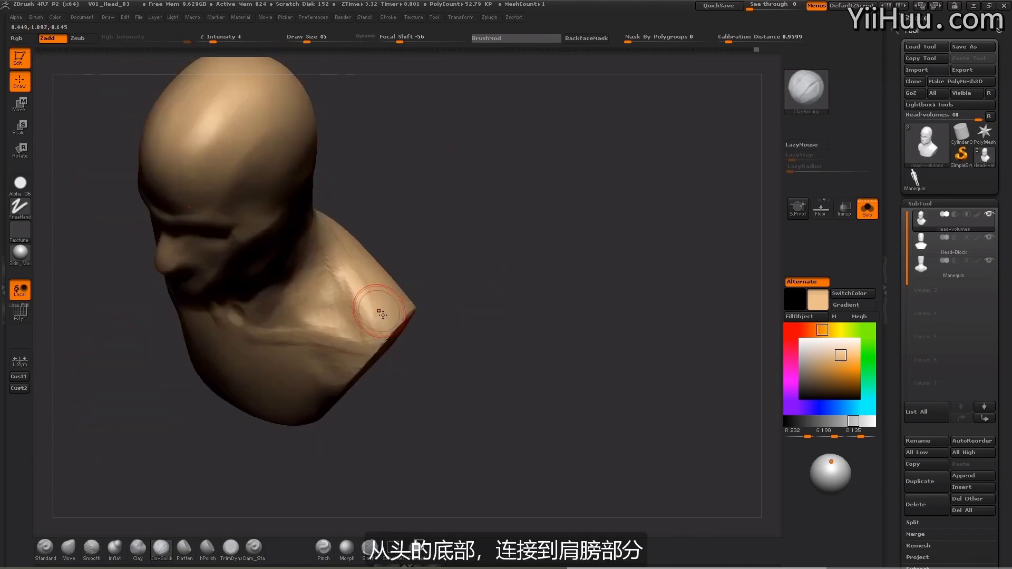
{"action": "left_click_drag", "start_coordinate": [337, 265], "coordinate": [381, 314]}
{"action": "left_click_drag", "start_coordinate": [389, 259], "coordinate": [357, 255]}
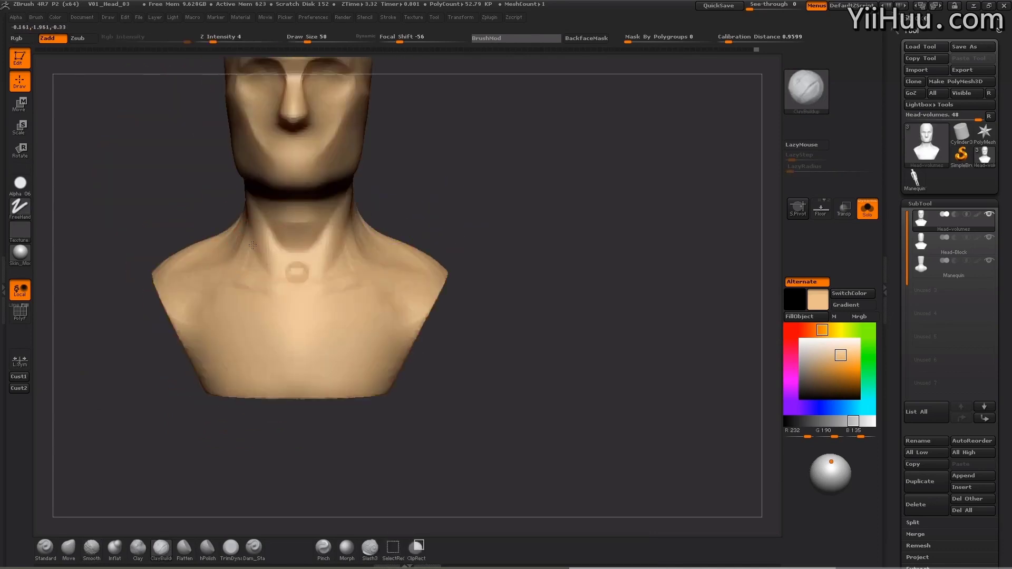
- Refine the inner collarbone with ClayBuildup at draw size 30, and the side of the neck at draw size 53
{"action": "key", "text": "bracketleft"}
{"action": "key", "text": "bracketleft"}
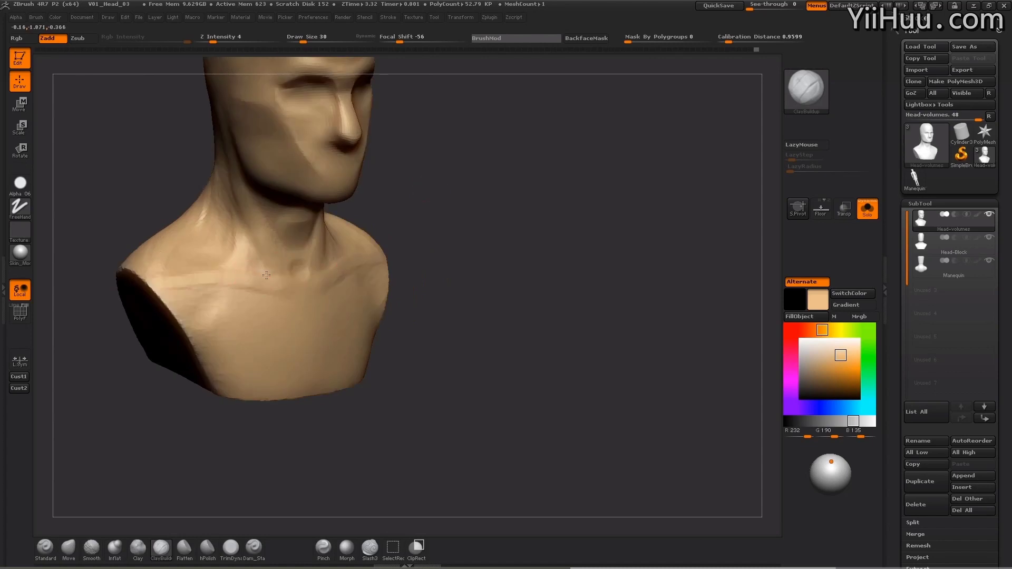
{"action": "key", "text": "bracketright"}
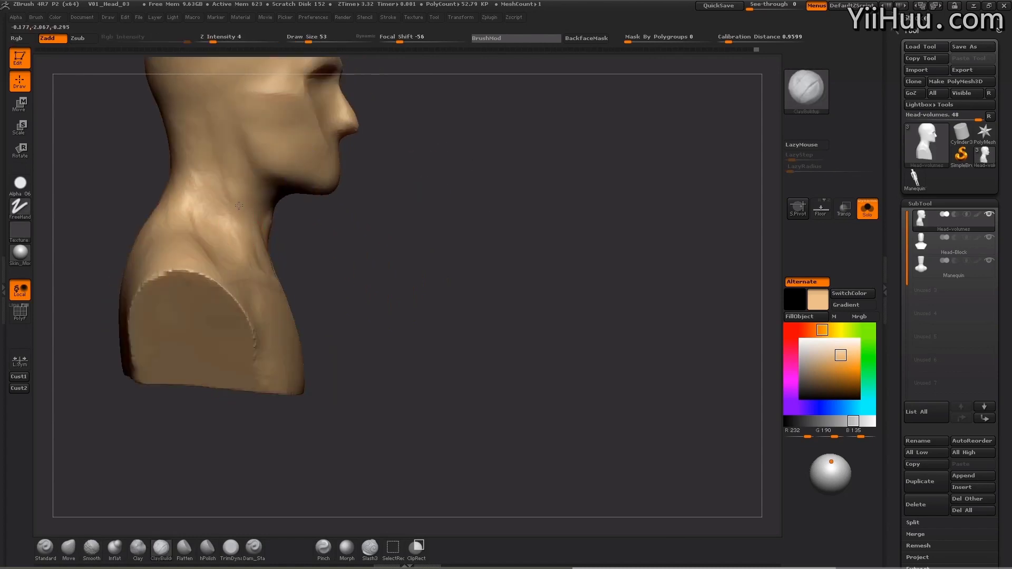
- Lower the pit of the neck between the collarbones with ClayBuildup, reducing the draw size from 47 to 37
{"action": "left_click_drag", "start_coordinate": [575, 211], "coordinate": [421, 176]}
{"action": "key", "text": "bracketleft"}
{"action": "left_click_drag", "start_coordinate": [287, 261], "coordinate": [299, 293]}
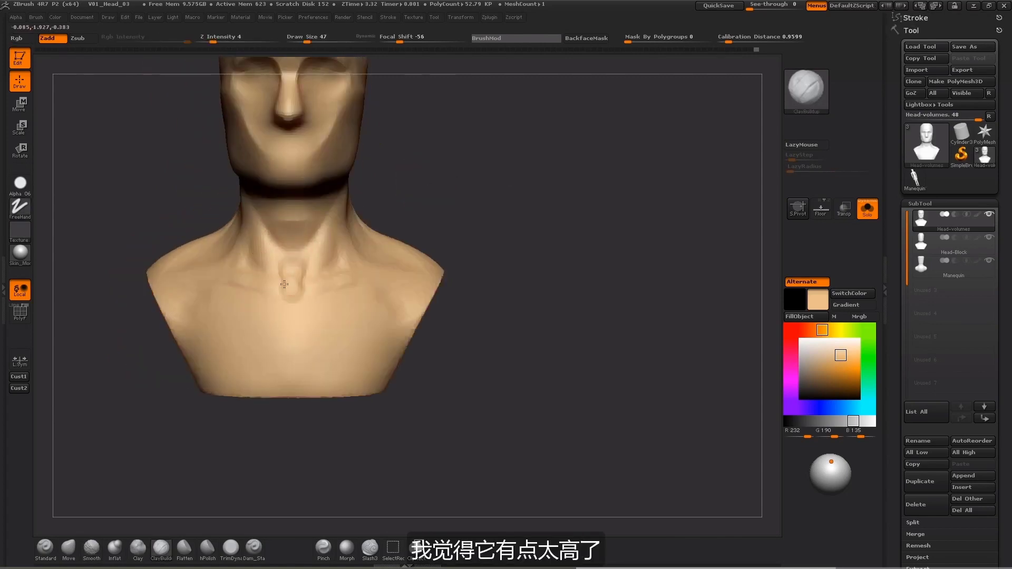
{"action": "key", "text": "bracketleft"}
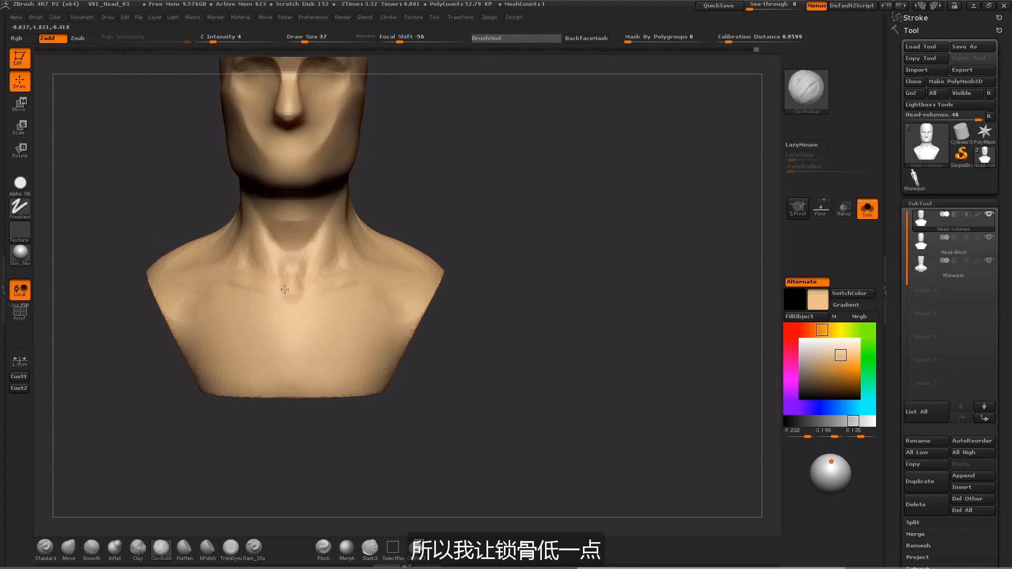
- Rework the inner ends of the collarbones lower on the chest with ClayBuildup at draw size 45
{"action": "left_click_drag", "start_coordinate": [528, 253], "coordinate": [464, 268]}
{"action": "key", "text": "s"}
{"action": "left_click", "coordinate": [317, 292]}
{"action": "left_click_drag", "start_coordinate": [323, 285], "coordinate": [340, 285]}
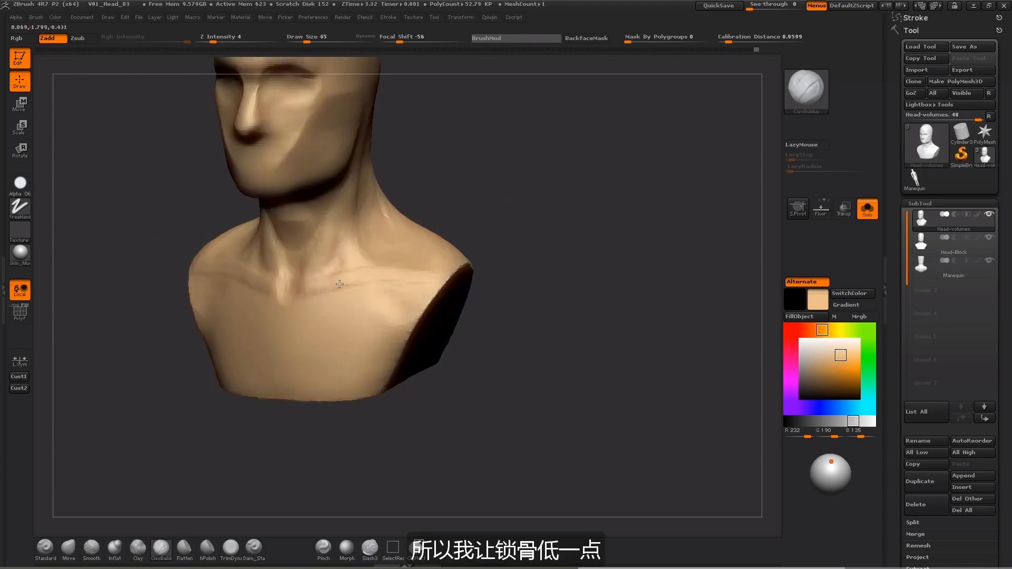
{"action": "mouse_move", "coordinate": [475, 211]}
{"action": "left_mouse_down"}
{"action": "mouse_move", "coordinate": [573, 166]}
{"action": "mouse_move", "coordinate": [549, 171]}
{"action": "left_mouse_up"}
{"action": "left_click_drag", "start_coordinate": [448, 177], "coordinate": [509, 169]}
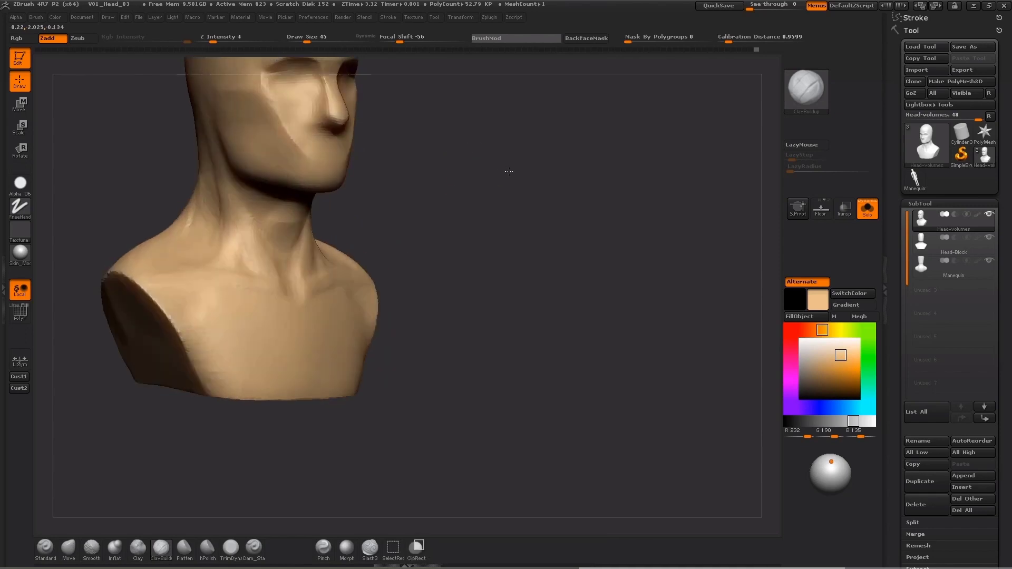
- Refine the inner ends of the collarbones with ClayBuildup at draw size 32, and adjust the shoulder outline with Move
{"action": "key", "text": "s"}
{"action": "left_click_drag", "start_coordinate": [469, 196], "coordinate": [527, 255], "text": "alt"}
{"action": "key", "text": "s"}
{"action": "left_click", "coordinate": [335, 301]}
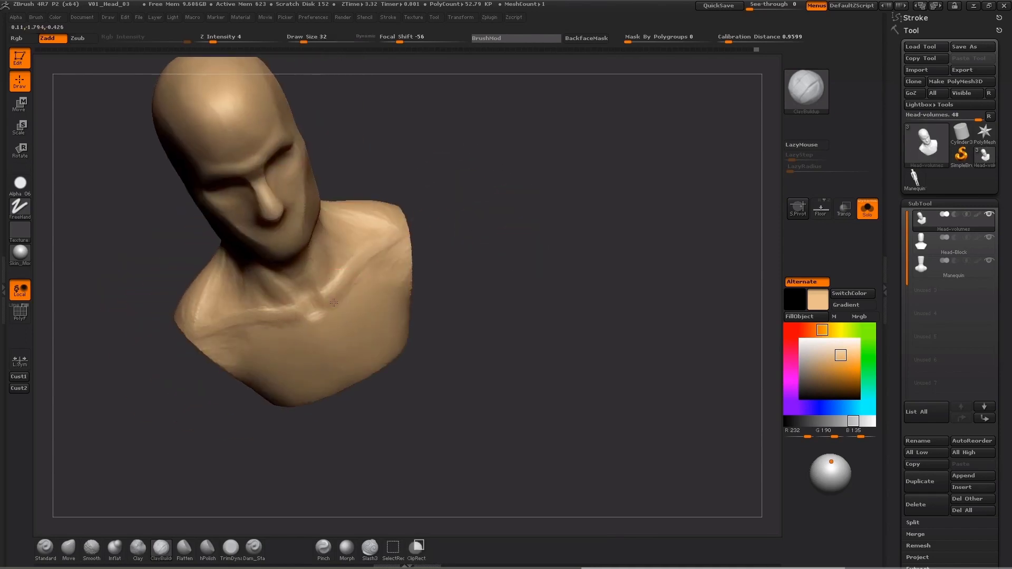
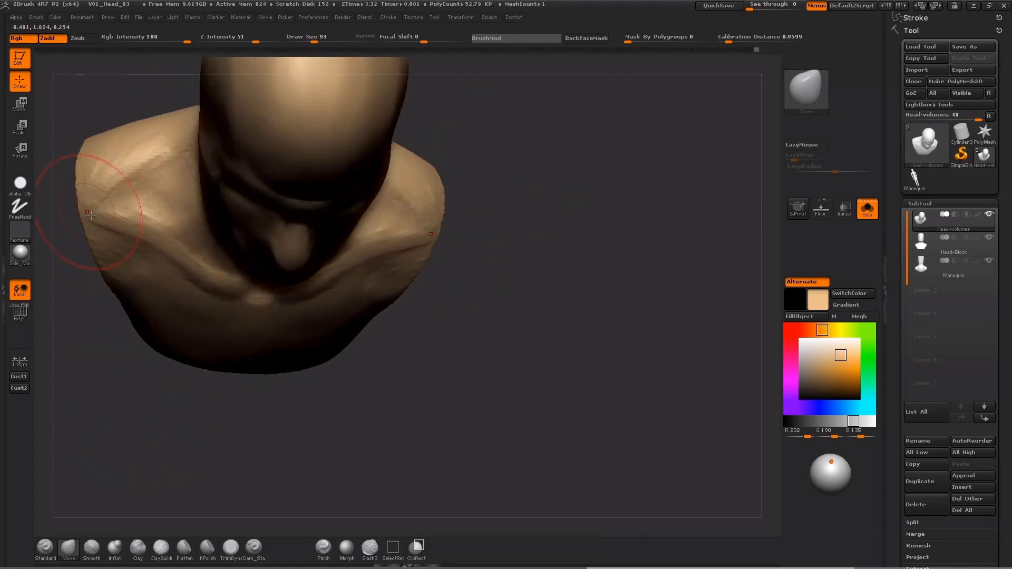
{"action": "key", "text": "s"}
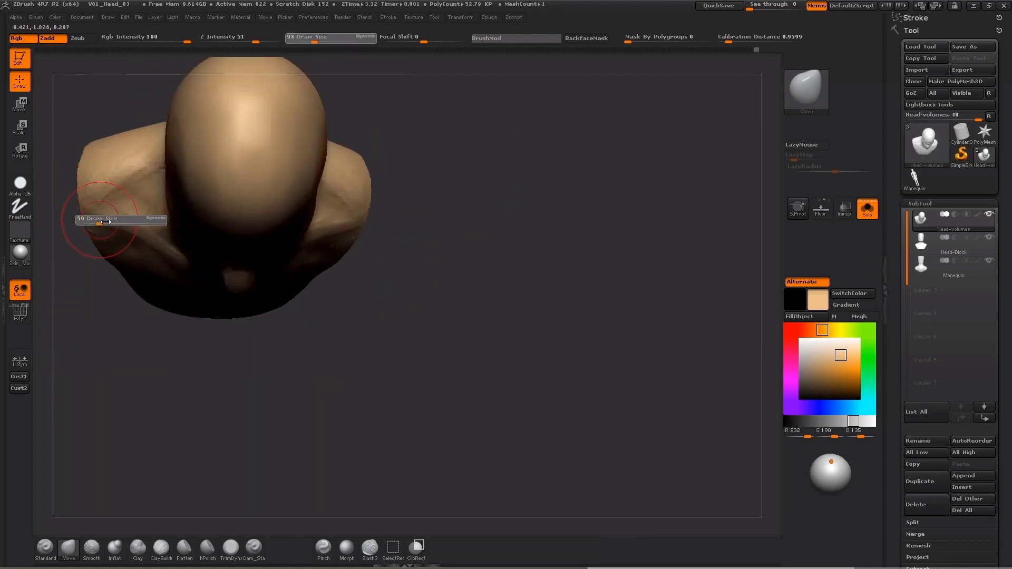
{"action": "left_click", "coordinate": [85, 218]}
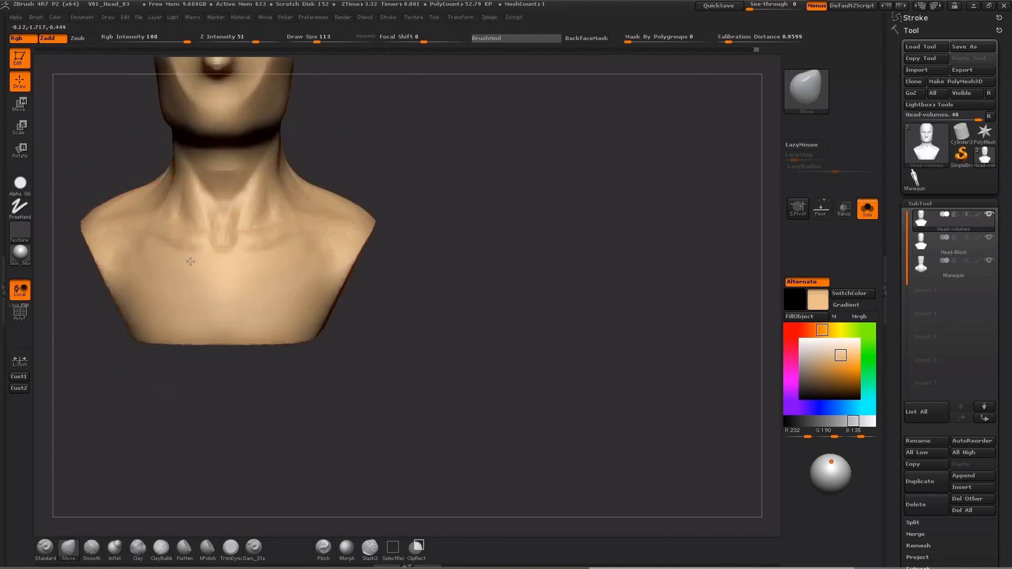
- Carve the division between the chest muscles and shape the volumes beside it with ClayBuildup at draw sizes 30 to 59
{"action": "left_click", "coordinate": [253, 549]}
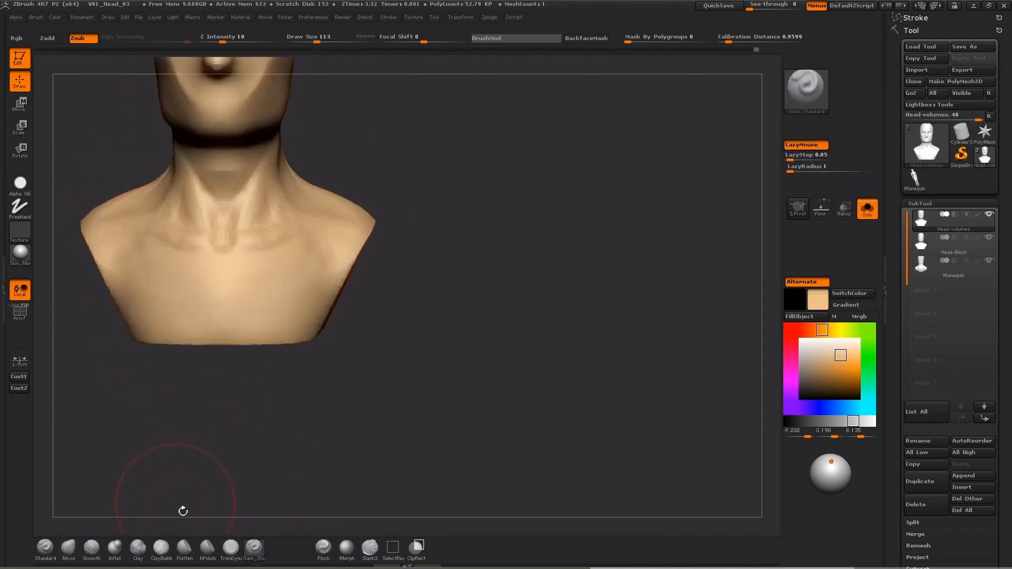
{"action": "key", "text": "s"}
{"action": "left_click", "coordinate": [216, 273]}
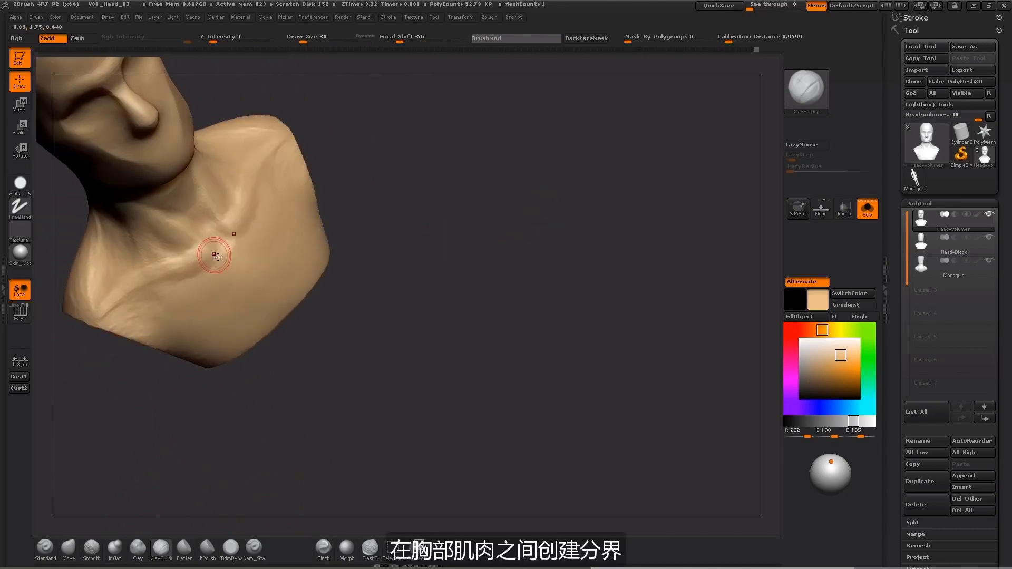
{"action": "left_click_drag", "start_coordinate": [249, 269], "coordinate": [245, 265]}
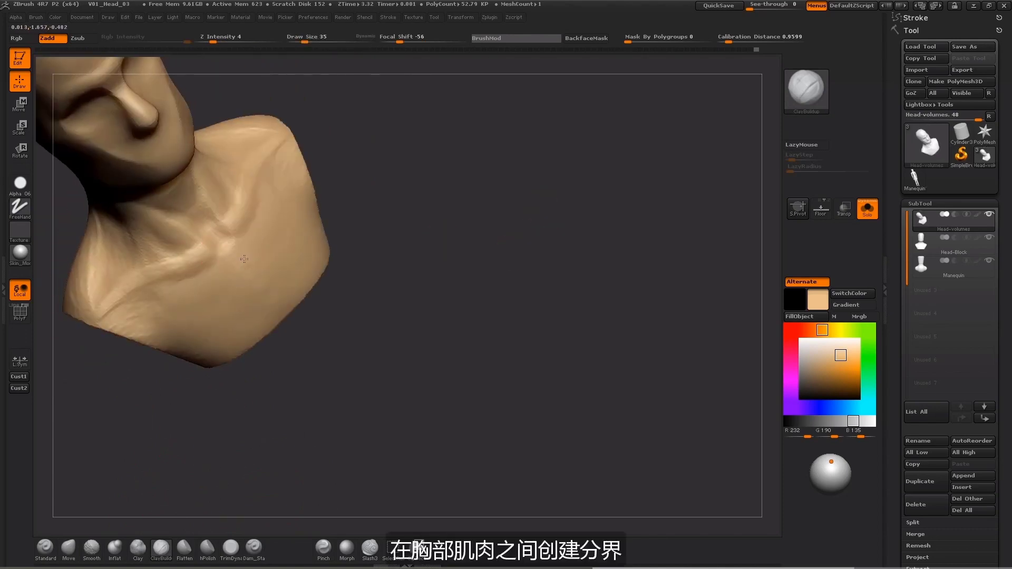
{"action": "key", "text": "s"}
{"action": "left_click", "coordinate": [239, 255]}
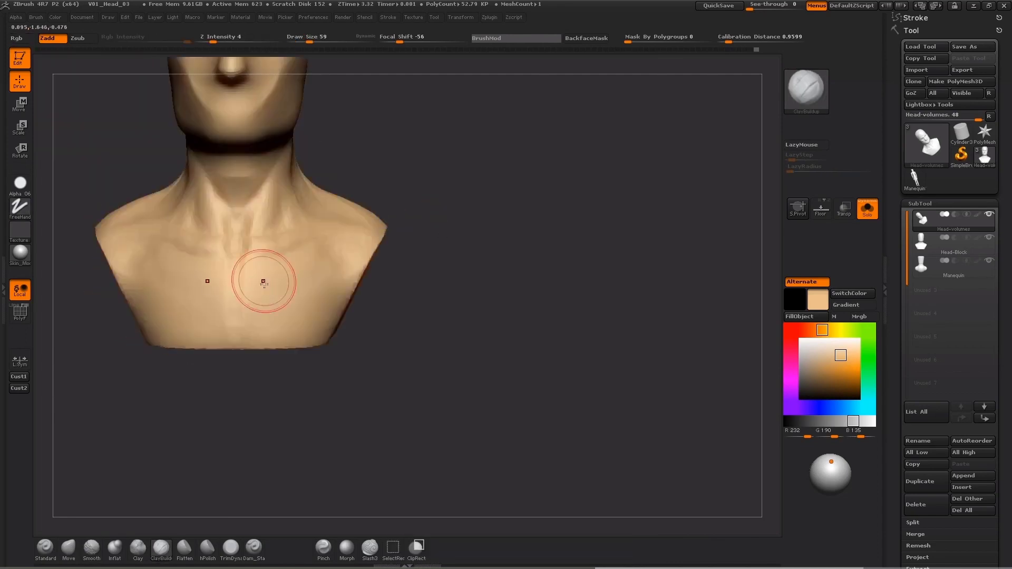
{"action": "mouse_move", "coordinate": [454, 221]}
{"action": "left_mouse_down"}
{"action": "mouse_move", "coordinate": [264, 292]}
{"action": "mouse_move", "coordinate": [270, 335]}
{"action": "mouse_move", "coordinate": [309, 311]}
{"action": "mouse_move", "coordinate": [310, 249]}
{"action": "left_mouse_up"}
{"action": "mouse_move", "coordinate": [393, 208]}
{"action": "left_mouse_down"}
{"action": "mouse_move", "coordinate": [455, 200]}
{"action": "mouse_move", "coordinate": [401, 210]}
{"action": "left_mouse_up"}
{"action": "mouse_move", "coordinate": [489, 251]}
{"action": "left_mouse_down", "text": "alt"}
{"action": "mouse_move", "coordinate": [506, 285]}
{"action": "mouse_move", "coordinate": [543, 194]}
{"action": "mouse_move", "coordinate": [452, 209]}
{"action": "left_mouse_up", "text": "alt"}
{"action": "mouse_move", "coordinate": [464, 171]}
{"action": "left_mouse_down"}
{"action": "mouse_move", "coordinate": [401, 165]}
{"action": "mouse_move", "coordinate": [412, 129]}
{"action": "left_mouse_up"}
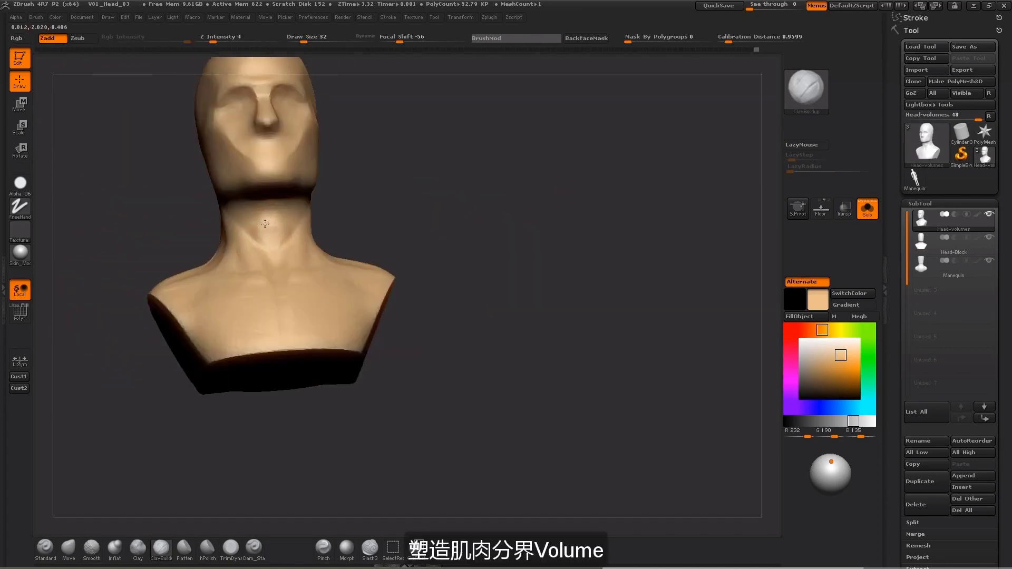
- Build up the throat between the neck muscles below the jaw with ClayBuildup at draw size 50
{"action": "left_click_drag", "start_coordinate": [445, 171], "coordinate": [377, 196], "text": "shift"}
{"action": "mouse_move", "coordinate": [235, 258]}
{"action": "left_mouse_down", "text": "alt"}
{"action": "mouse_move", "coordinate": [258, 280]}
{"action": "mouse_move", "coordinate": [305, 246]}
{"action": "mouse_move", "coordinate": [293, 252]}
{"action": "left_mouse_up", "text": "alt"}
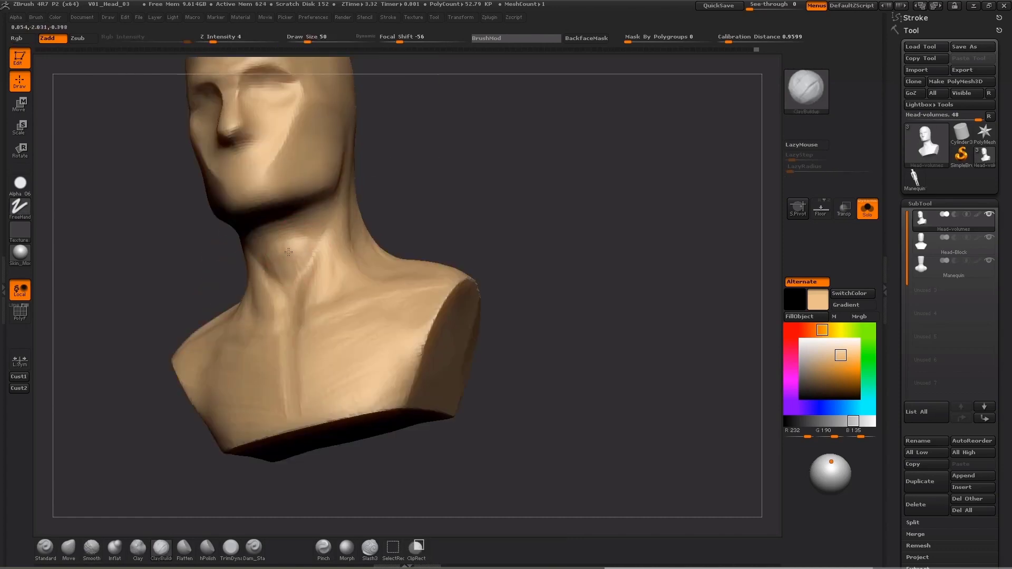
{"action": "left_click_drag", "start_coordinate": [425, 202], "coordinate": [493, 208]}
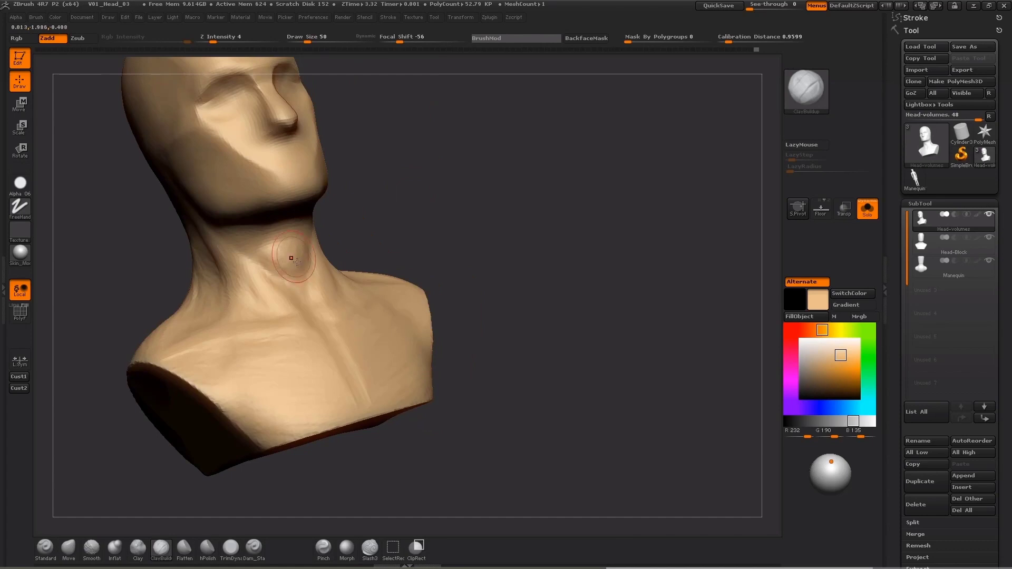
{"action": "left_click_drag", "start_coordinate": [275, 264], "coordinate": [306, 247]}
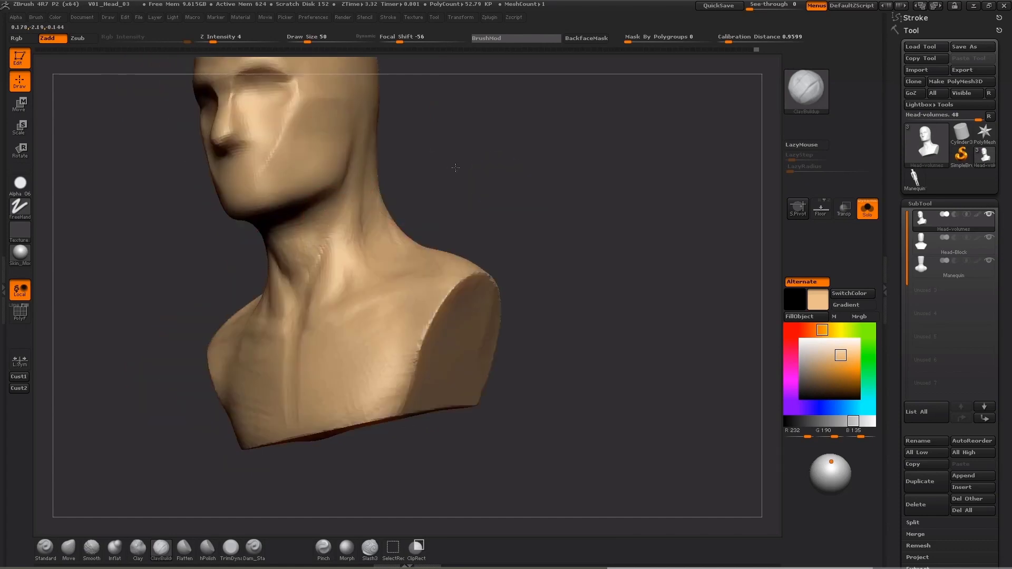
{"action": "left_click_drag", "start_coordinate": [455, 168], "coordinate": [253, 242]}
{"action": "left_click_drag", "start_coordinate": [484, 189], "coordinate": [420, 181]}
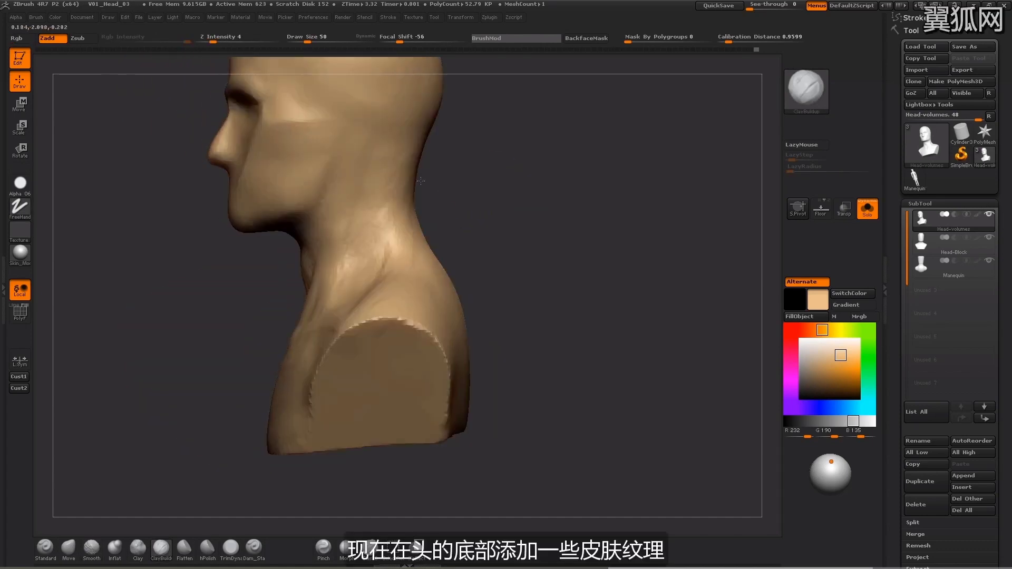
{"action": "left_click_drag", "start_coordinate": [281, 272], "coordinate": [249, 376]}
- Reshape the throat's profile with Move at draw sizes 72 to 65, and refine the front of the neck with ClayBuildup
{"action": "left_click", "coordinate": [69, 548]}
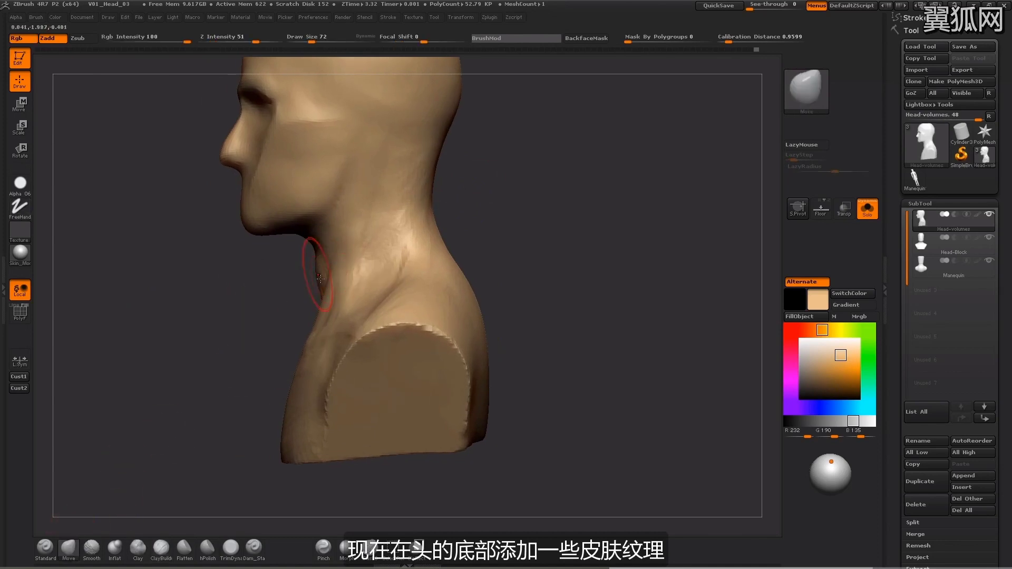
{"action": "key", "text": "s"}
{"action": "key", "text": "s"}
{"action": "left_click_drag", "start_coordinate": [316, 282], "coordinate": [313, 283]}
{"action": "left_click_drag", "start_coordinate": [208, 335], "coordinate": [221, 361], "text": "alt"}
{"action": "key", "text": "s"}
{"action": "left_click_drag", "start_coordinate": [316, 238], "coordinate": [299, 298]}
{"action": "key", "text": "s"}
{"action": "left_click_drag", "start_coordinate": [309, 258], "coordinate": [302, 258]}
{"action": "left_click_drag", "start_coordinate": [279, 319], "coordinate": [322, 300]}
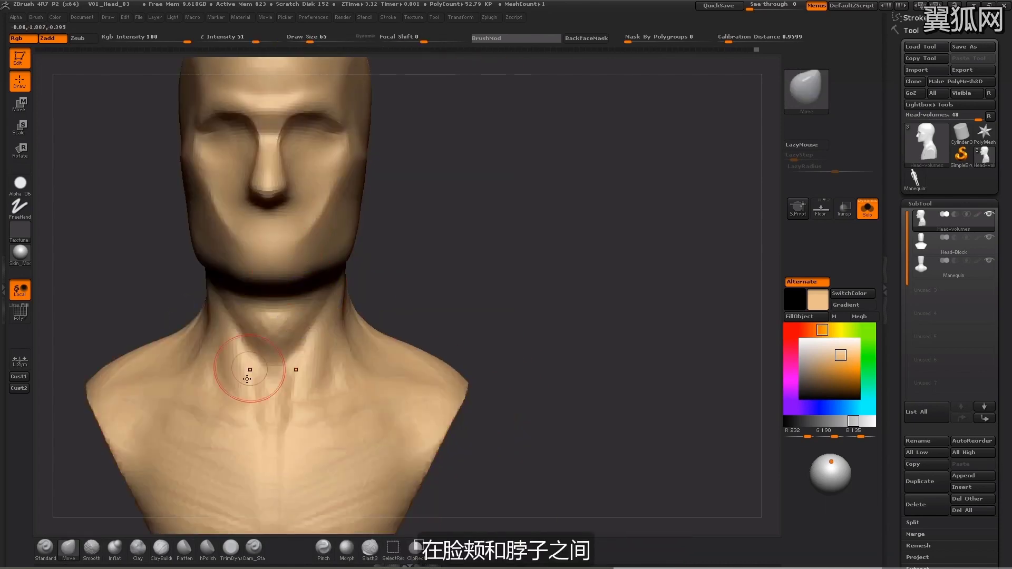
{"action": "left_click", "coordinate": [160, 549]}
{"action": "left_click_drag", "start_coordinate": [533, 244], "coordinate": [585, 248]}
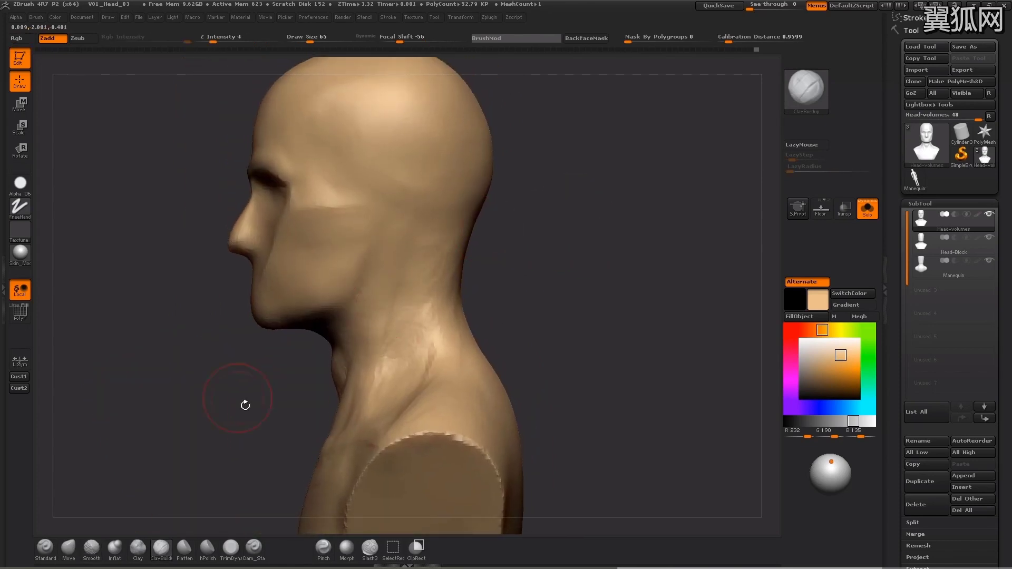
- Adjust the mouth, chin and cheek contours with Move, reducing the draw size from 126 to 62
{"action": "left_click", "coordinate": [69, 548]}
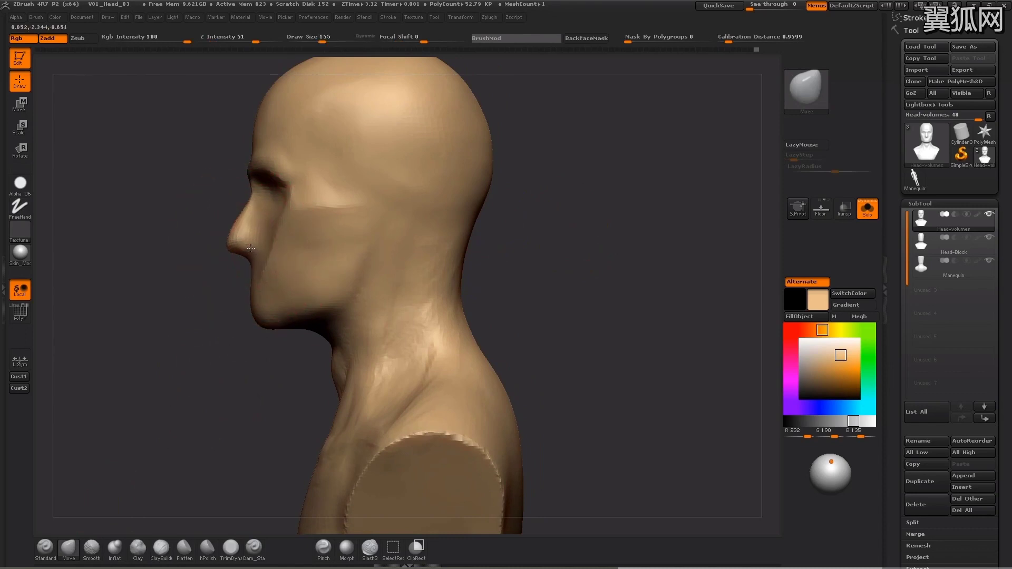
{"action": "key", "text": "s"}
{"action": "left_click_drag", "start_coordinate": [268, 294], "coordinate": [258, 293]}
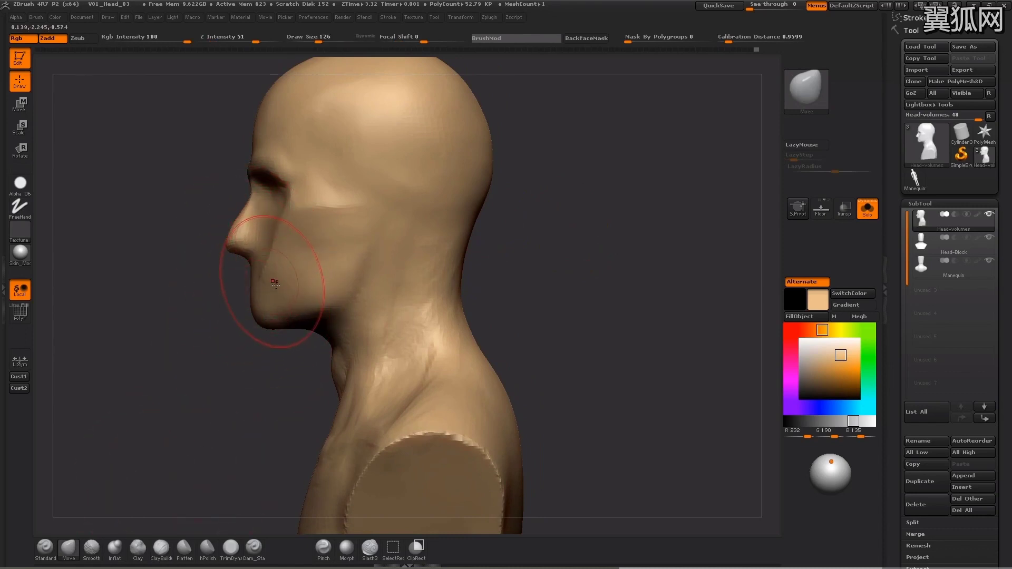
{"action": "key", "text": "s"}
{"action": "left_click", "coordinate": [273, 261]}
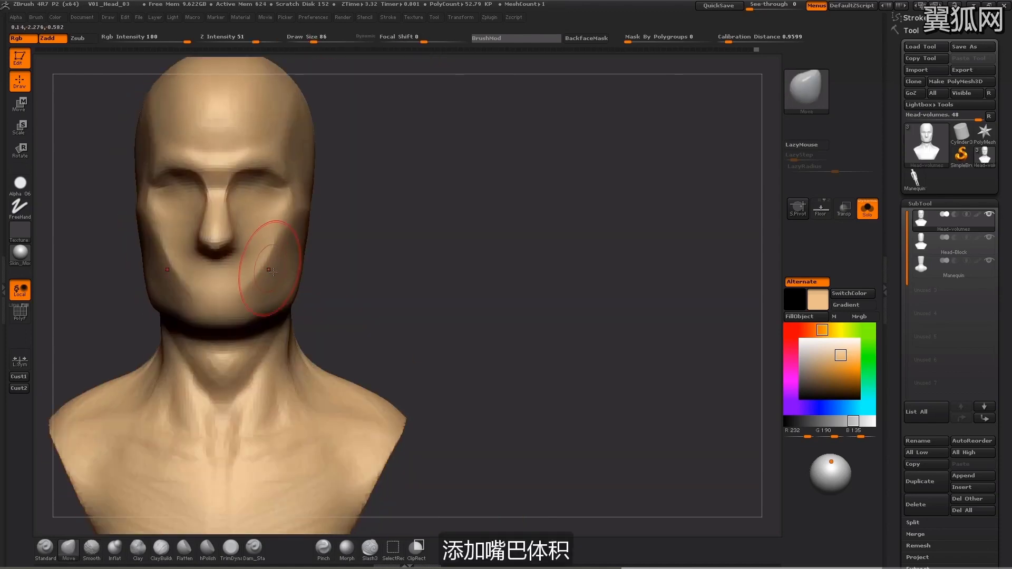
{"action": "key", "text": "s"}
{"action": "left_click_drag", "start_coordinate": [207, 270], "coordinate": [212, 276]}
{"action": "key", "text": "s"}
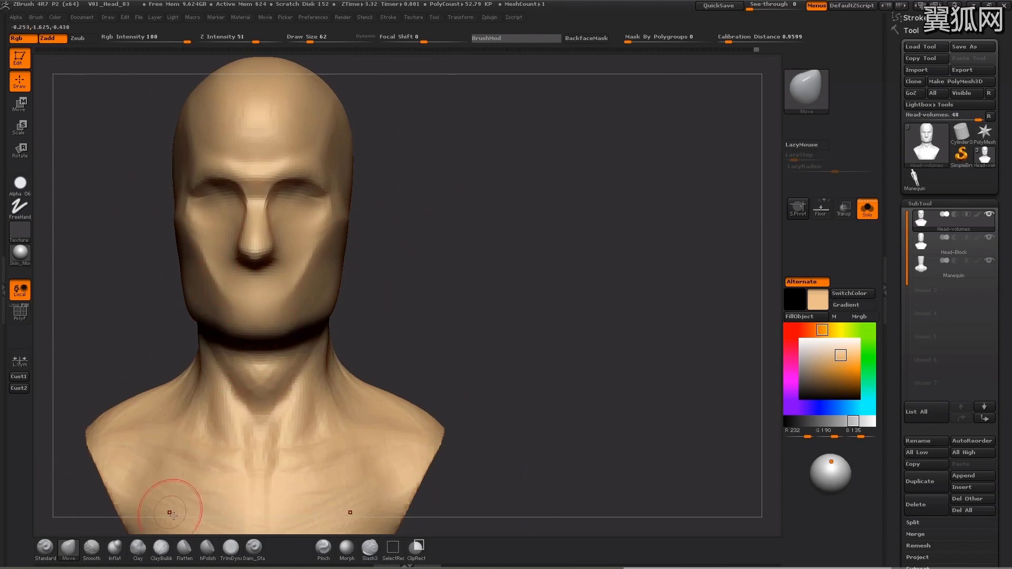
- Add volume to the mouth area below the nose with ClayBuildup at draw size 62
{"action": "left_click", "coordinate": [161, 548]}
{"action": "mouse_move", "coordinate": [495, 232]}
{"action": "left_mouse_down"}
{"action": "mouse_move", "coordinate": [470, 236]}
{"action": "mouse_move", "coordinate": [496, 221]}
{"action": "mouse_move", "coordinate": [504, 229]}
{"action": "left_mouse_up"}
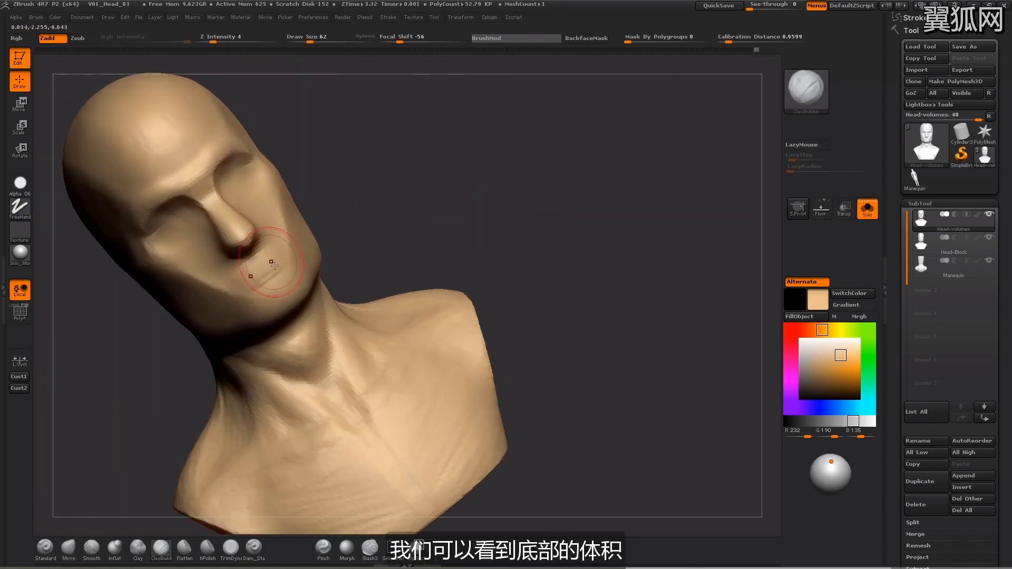
{"action": "mouse_move", "coordinate": [456, 225]}
{"action": "left_mouse_down"}
{"action": "mouse_move", "coordinate": [425, 163]}
{"action": "mouse_move", "coordinate": [438, 165]}
{"action": "mouse_move", "coordinate": [442, 214]}
{"action": "mouse_move", "coordinate": [445, 149]}
{"action": "mouse_move", "coordinate": [436, 165]}
{"action": "mouse_move", "coordinate": [265, 277]}
{"action": "left_mouse_up"}
- Round the mouth volume with Move at draw size 86 and smooth it at draw size 22
{"action": "left_click", "coordinate": [69, 549]}
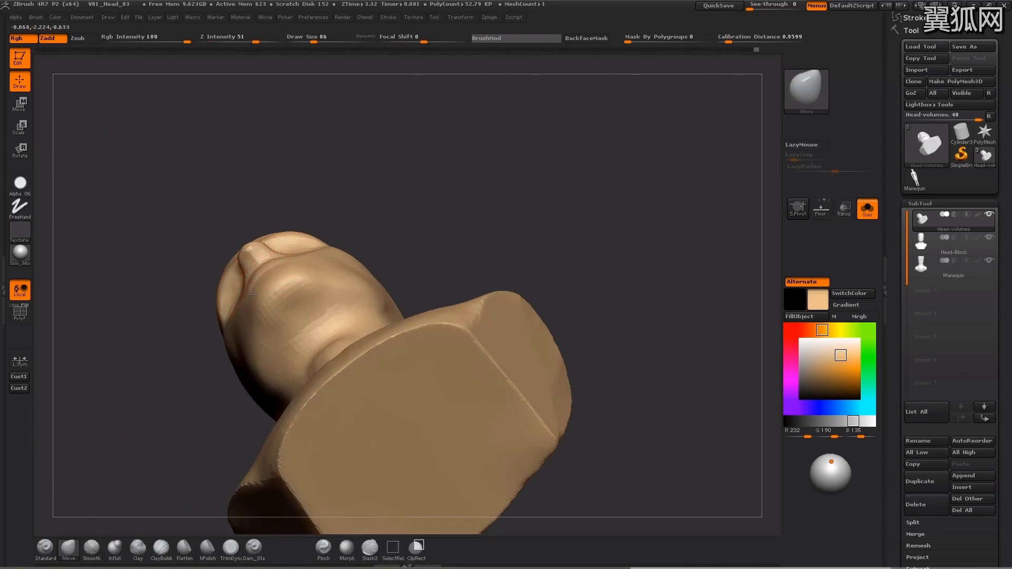
{"action": "left_click_drag", "start_coordinate": [448, 174], "coordinate": [551, 203]}
{"action": "key", "text": "s"}
{"action": "left_click_drag", "start_coordinate": [255, 292], "coordinate": [247, 290]}
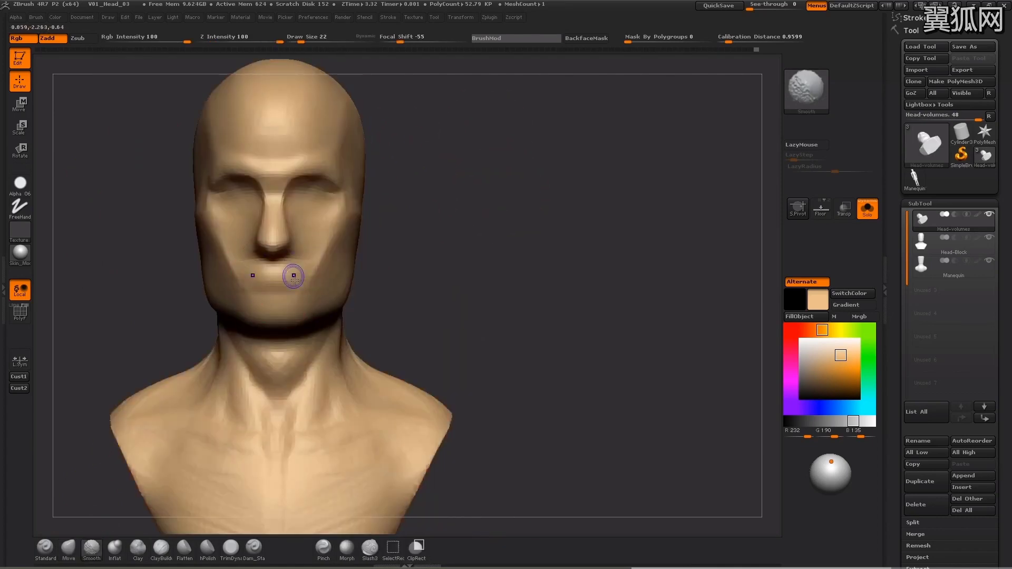
{"action": "left_click_drag", "start_coordinate": [520, 220], "coordinate": [493, 216]}
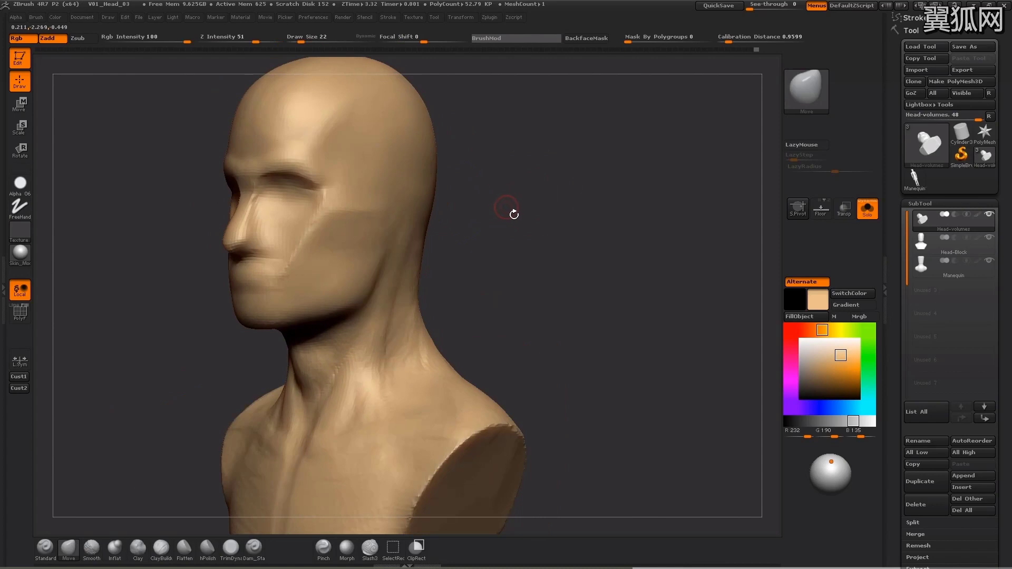
{"action": "mouse_move", "coordinate": [514, 212]}
{"action": "left_mouse_down"}
{"action": "mouse_move", "coordinate": [559, 217]}
{"action": "mouse_move", "coordinate": [479, 196]}
{"action": "mouse_move", "coordinate": [511, 211]}
{"action": "left_mouse_up"}
- Carve the plane change between forehead and temple with Dam_Standard at draw size 53 and Z intensity 8
{"action": "left_click", "coordinate": [256, 547]}
{"action": "key", "text": "]"}
{"action": "key", "text": "]"}
{"action": "key", "text": "]"}
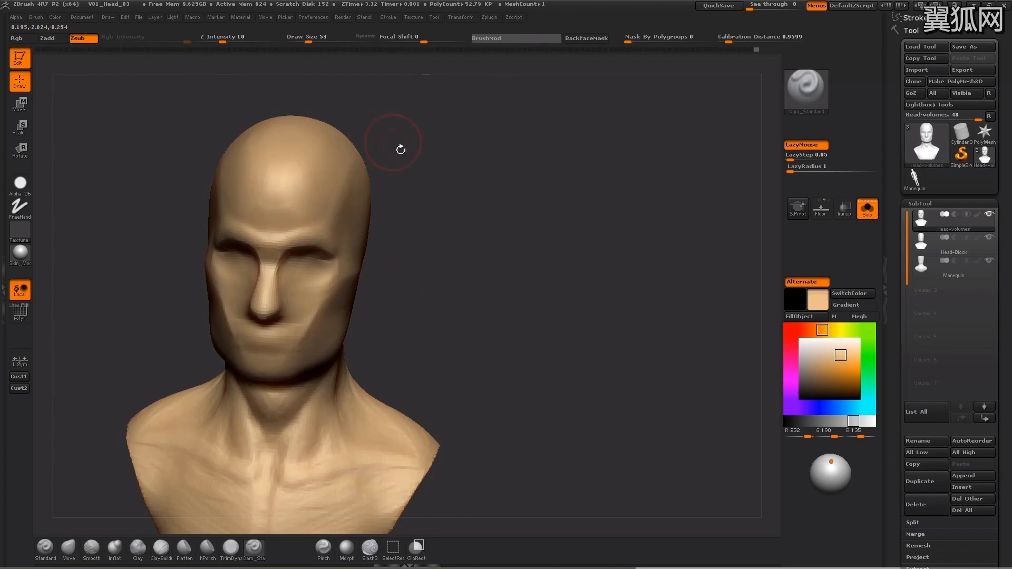
{"action": "left_click_drag", "start_coordinate": [401, 150], "coordinate": [369, 164]}
{"action": "left_click", "coordinate": [220, 40]}
{"action": "key", "text": "s"}
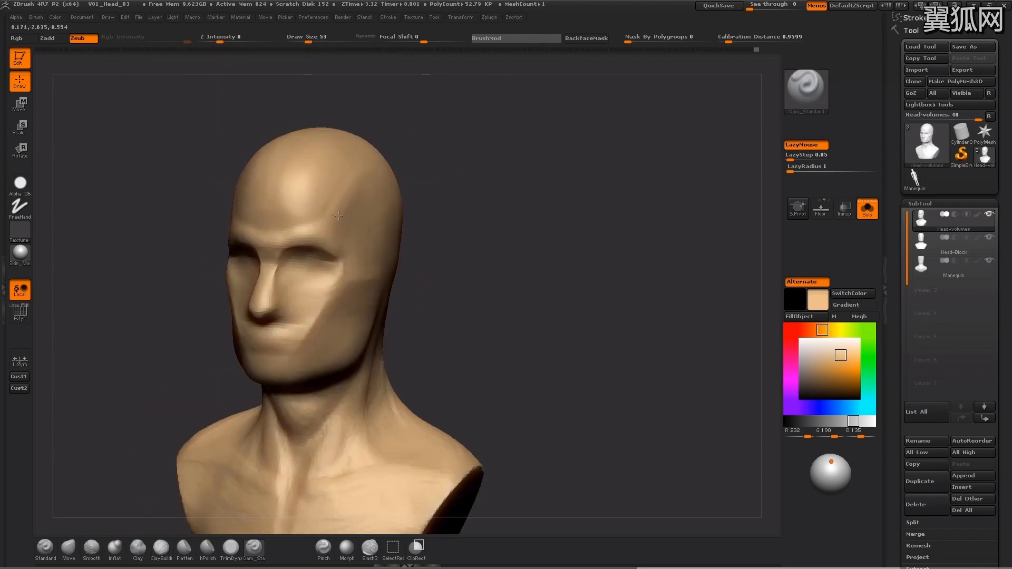
- Flatten and smooth the forehead and temple planes at draw size 30
{"action": "left_click", "coordinate": [185, 547]}
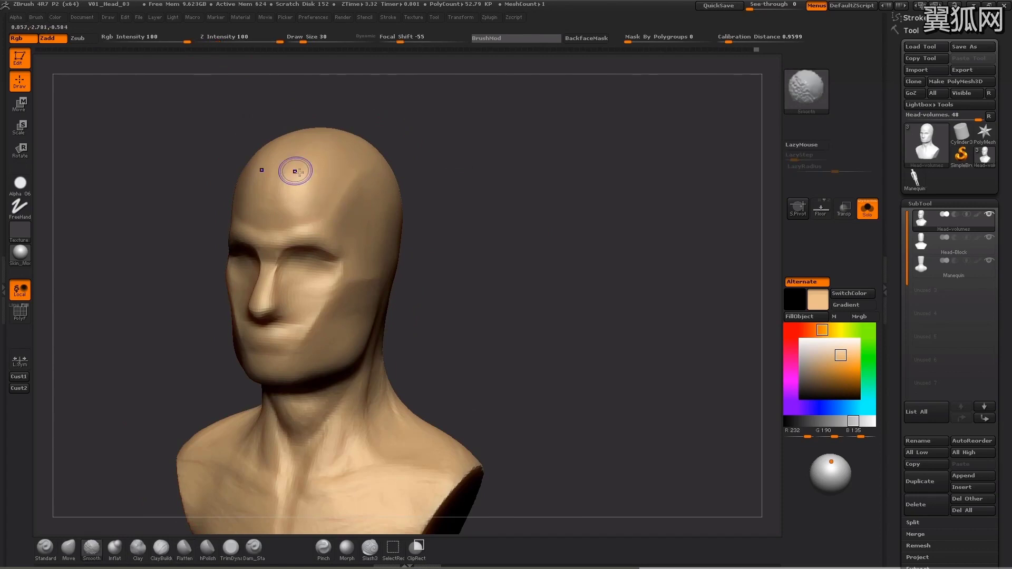
{"action": "left_click_drag", "start_coordinate": [408, 158], "coordinate": [441, 133]}
{"action": "key", "text": "shift"}
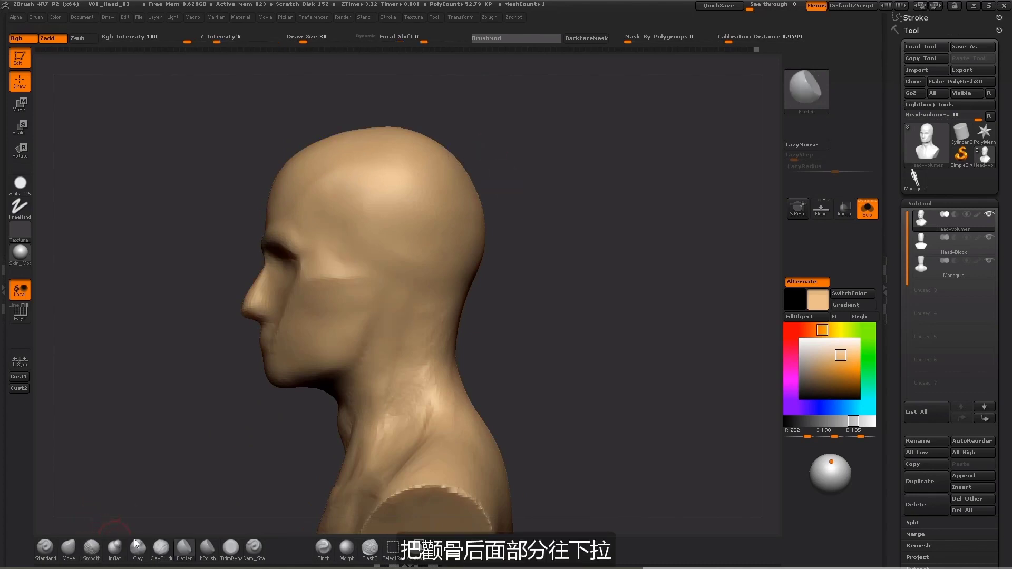
- Pull the rear part of the cheekbone downward with Move, reducing the draw size from 136 to 56
{"action": "left_click", "coordinate": [161, 548]}
{"action": "key", "text": "s"}
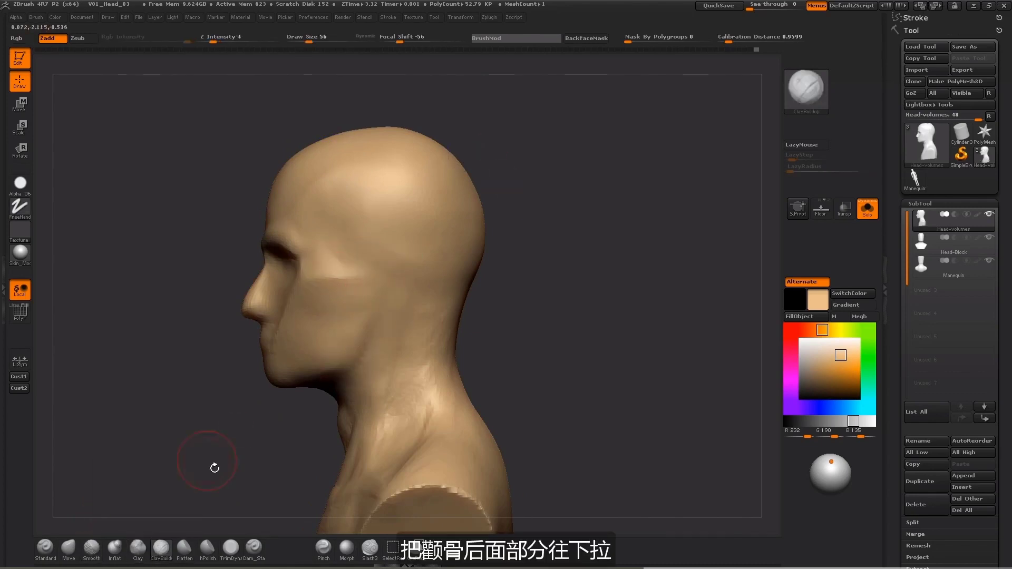
{"action": "left_click", "coordinate": [70, 549]}
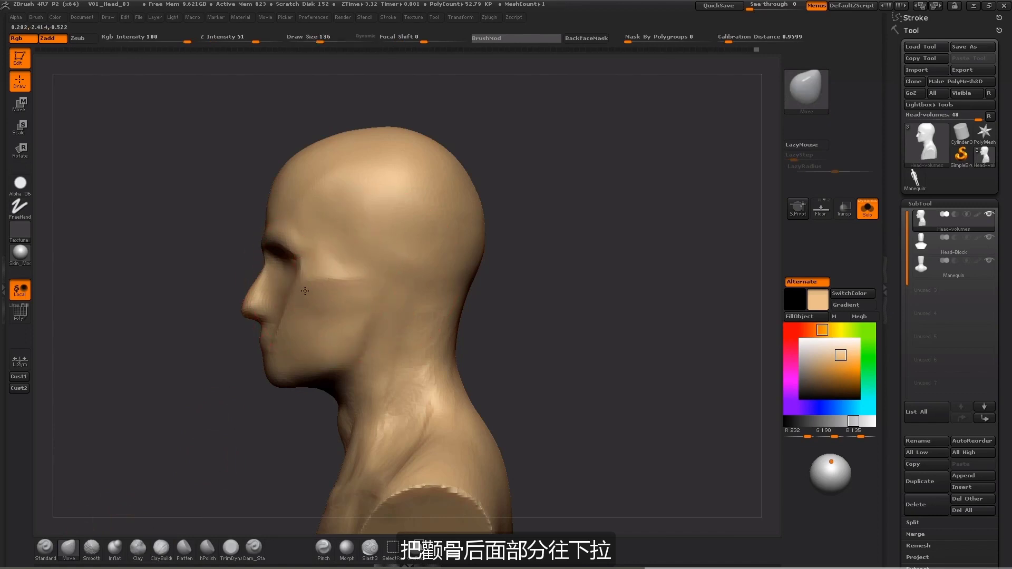
{"action": "key", "text": "s"}
{"action": "mouse_move", "coordinate": [341, 281]}
{"action": "left_mouse_down"}
{"action": "mouse_move", "coordinate": [385, 285]}
{"action": "mouse_move", "coordinate": [323, 281]}
{"action": "mouse_move", "coordinate": [350, 279]}
{"action": "left_mouse_up"}
{"action": "key", "text": "s"}
{"action": "key", "text": "s"}
{"action": "key", "text": "s"}
{"action": "left_click_drag", "start_coordinate": [348, 280], "coordinate": [297, 284]}
{"action": "key", "text": "s"}
{"action": "key", "text": "s"}
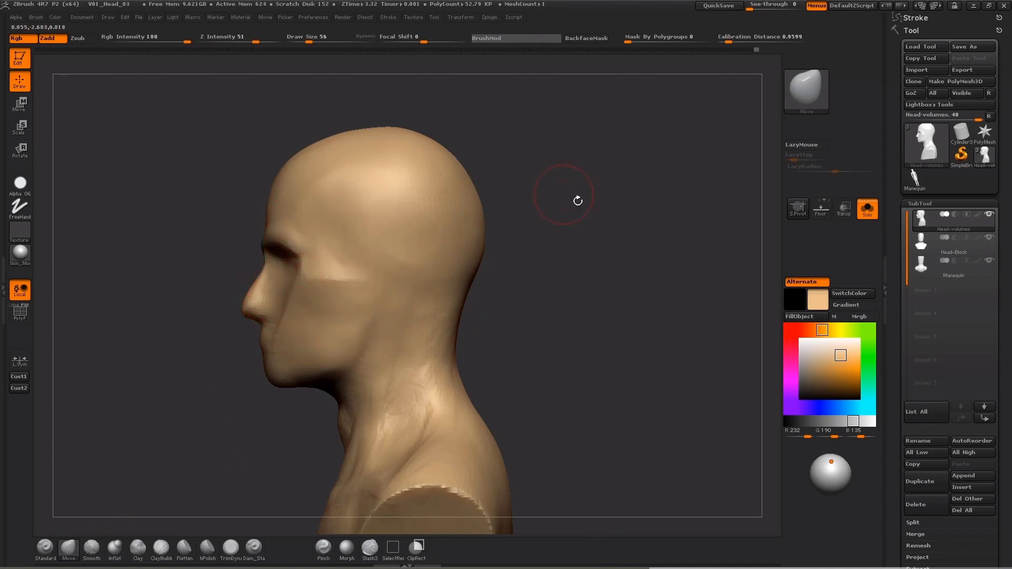
- Refine the mouth and adjacent cheek planes with ClayBuildup at draw sizes 37 to 50, smoothing the strokes
{"action": "left_click_drag", "start_coordinate": [578, 201], "coordinate": [521, 244]}
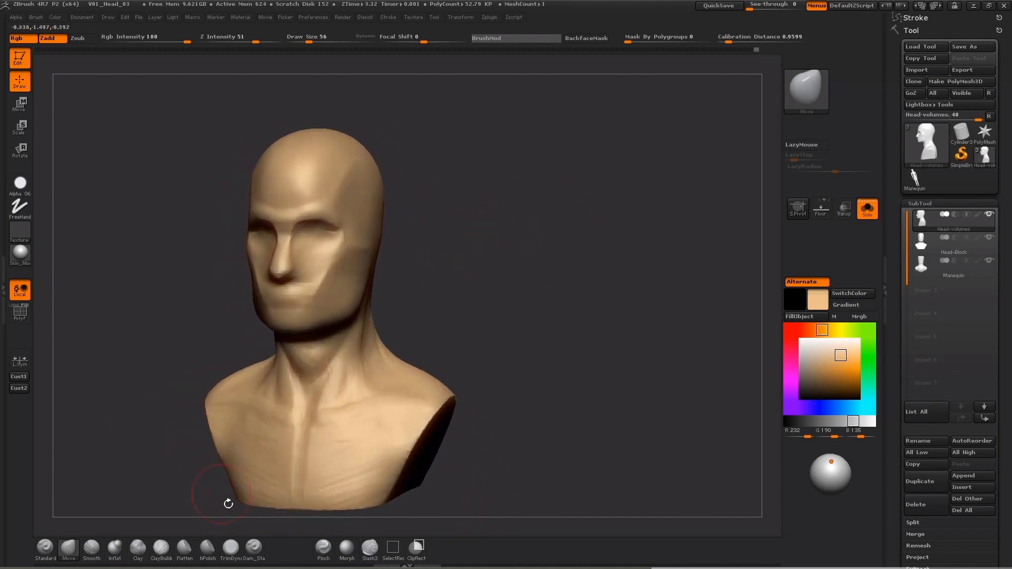
{"action": "left_click", "coordinate": [161, 548]}
{"action": "left_click_drag", "start_coordinate": [174, 422], "coordinate": [396, 278]}
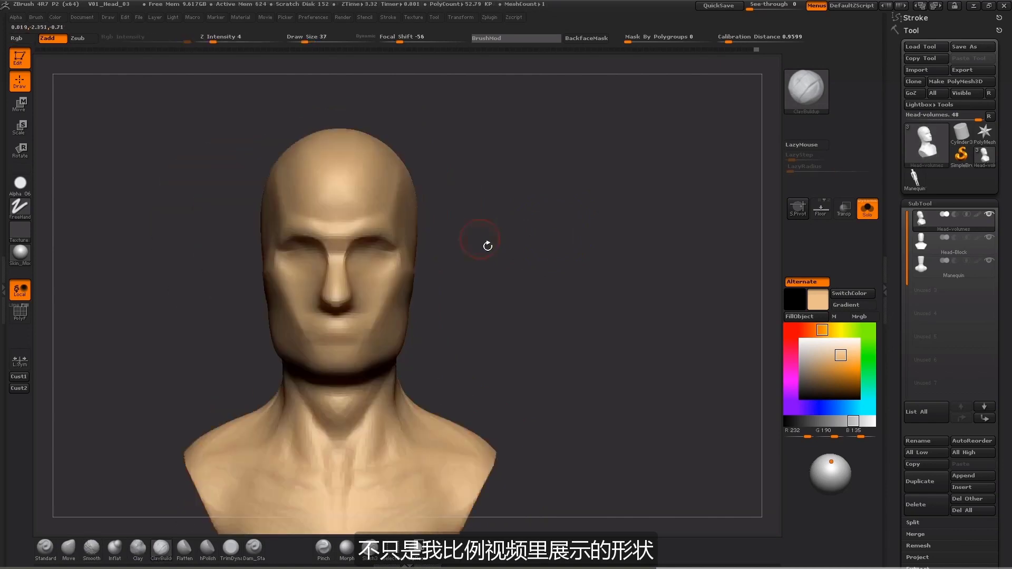
{"action": "left_click_drag", "start_coordinate": [485, 241], "coordinate": [418, 276]}
{"action": "key", "text": "shift"}
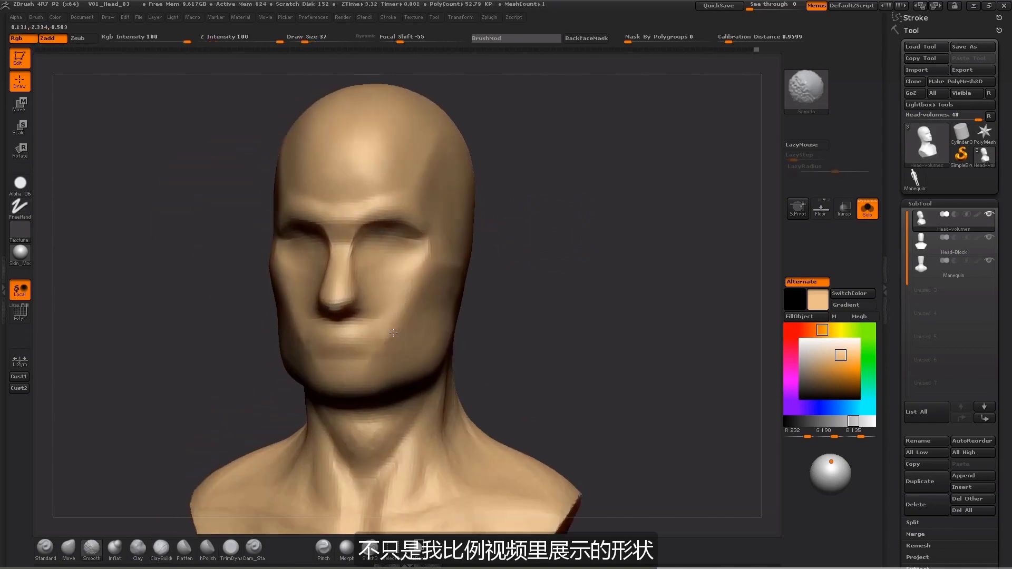
{"action": "mouse_move", "coordinate": [483, 286]}
{"action": "left_mouse_down"}
{"action": "mouse_move", "coordinate": [406, 289]}
{"action": "mouse_move", "coordinate": [416, 269]}
{"action": "left_mouse_up"}
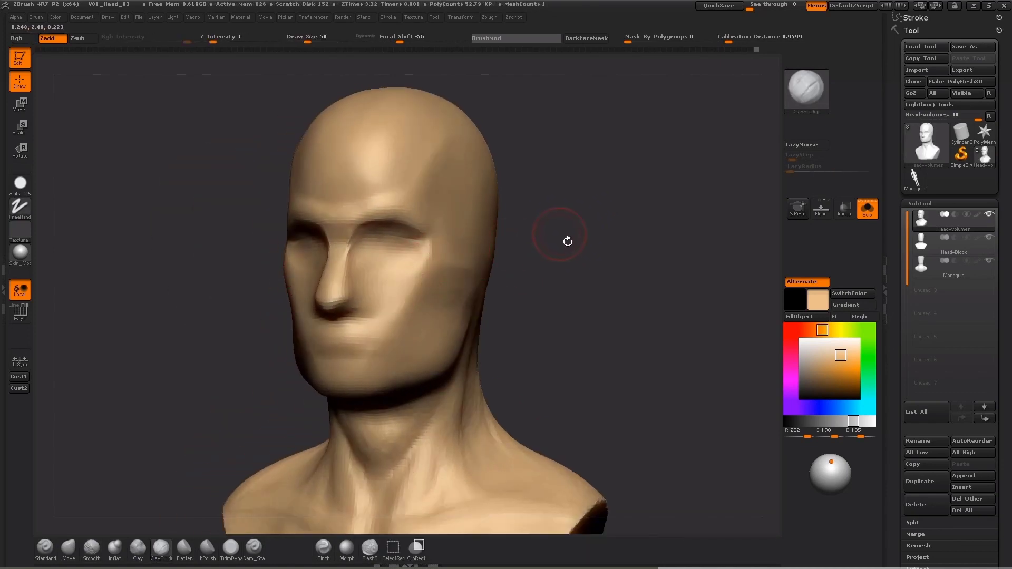
- Build up the cheekbone and side cheek plane with ClayBuildup at draw size 56
{"action": "left_click_drag", "start_coordinate": [567, 239], "coordinate": [559, 229]}
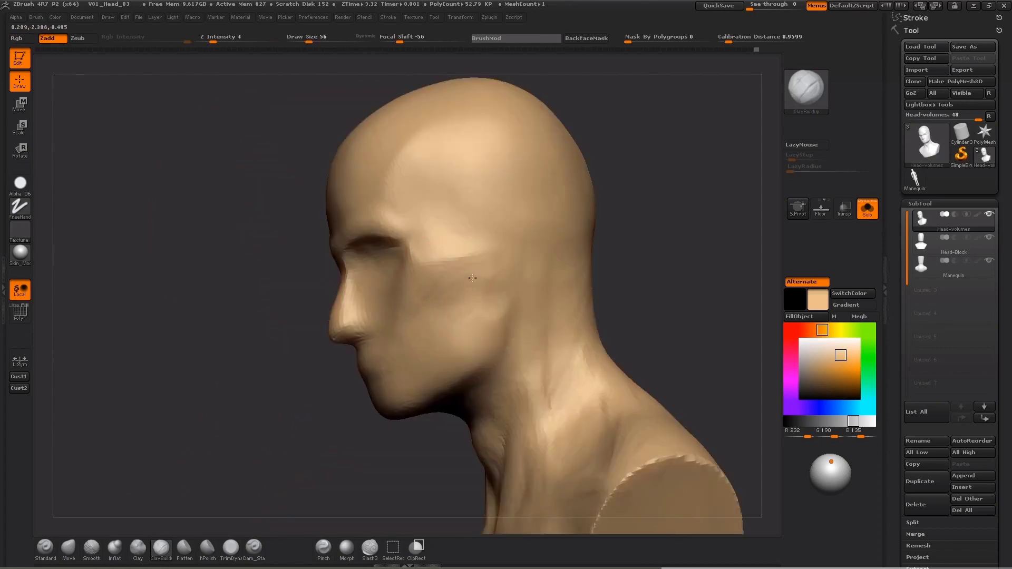
{"action": "left_click_drag", "start_coordinate": [426, 291], "coordinate": [428, 267]}
{"action": "left_click_drag", "start_coordinate": [611, 196], "coordinate": [715, 174]}
{"action": "left_click_drag", "start_coordinate": [649, 158], "coordinate": [591, 148]}
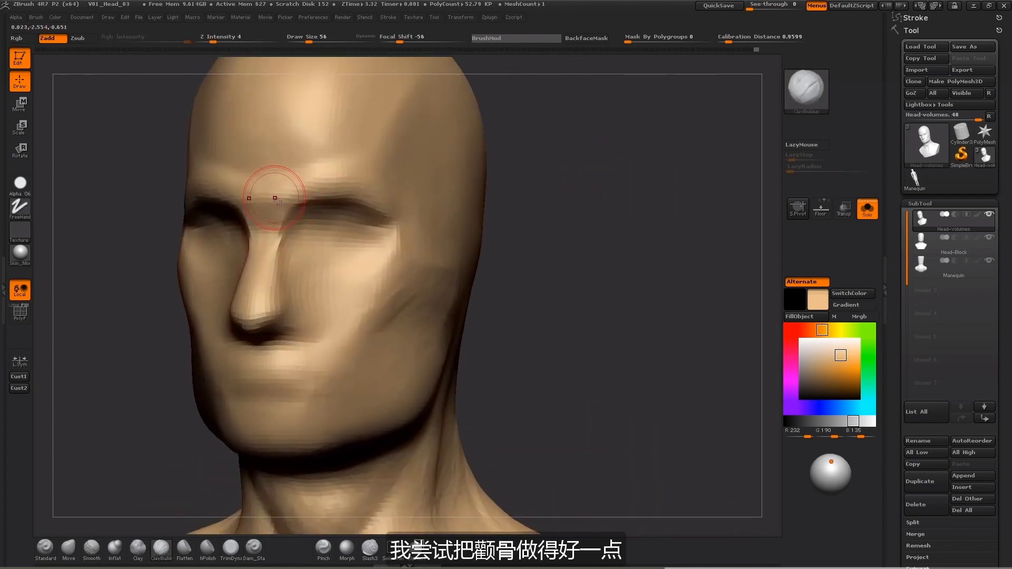
- Build up the brow ridge and the area between the brows with ClayBuildup at draw sizes 45 and 56
{"action": "key", "text": "bracketleft"}
{"action": "left_click_drag", "start_coordinate": [283, 197], "coordinate": [296, 204]}
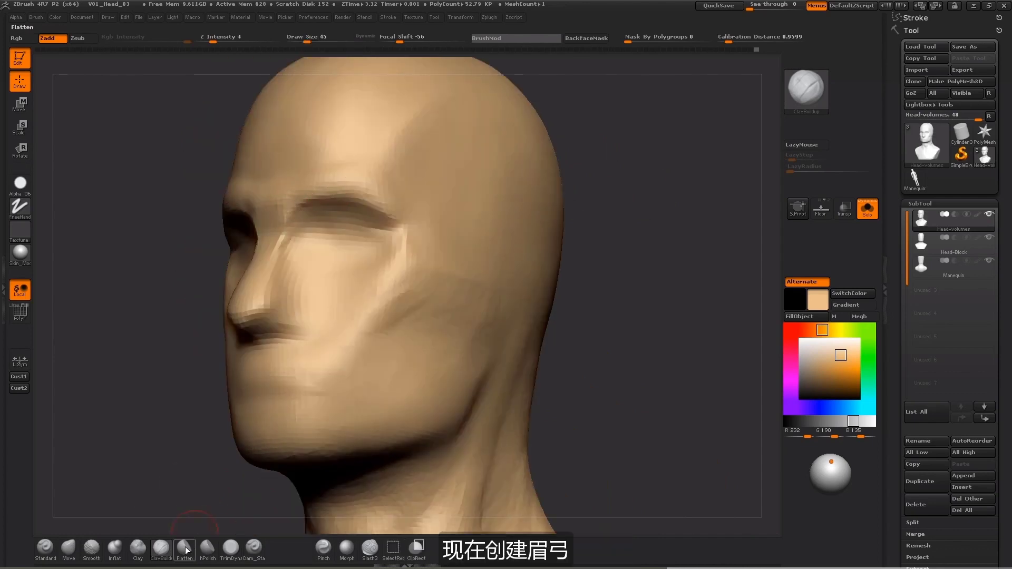
{"action": "left_click", "coordinate": [185, 547]}
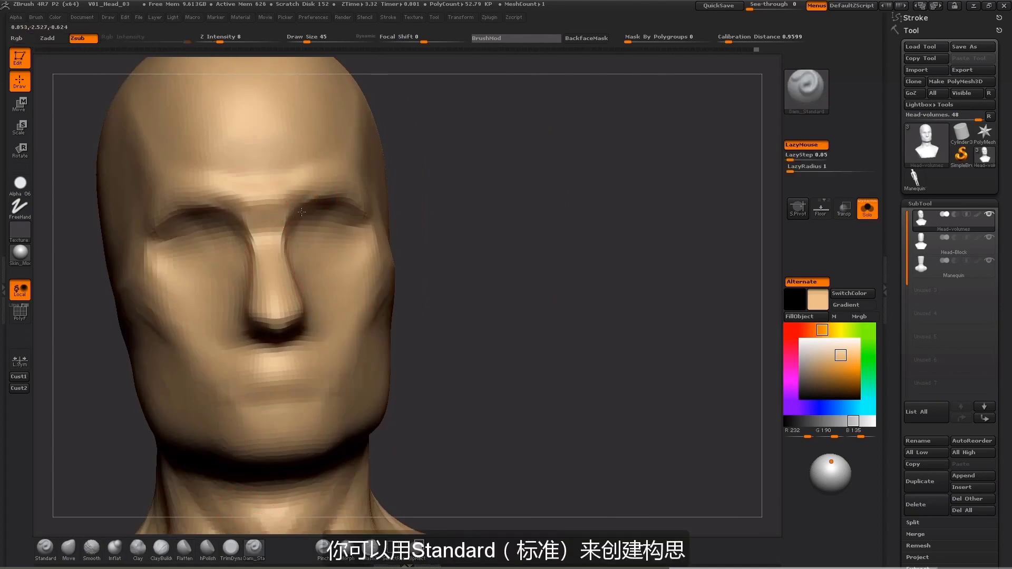
{"action": "left_click_drag", "start_coordinate": [400, 162], "coordinate": [466, 150]}
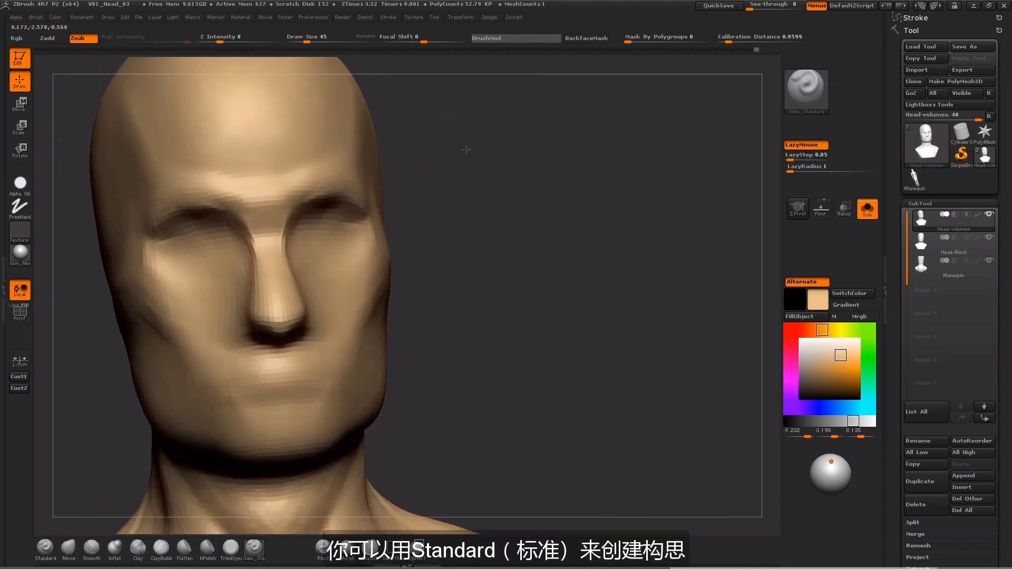
{"action": "left_click", "coordinate": [161, 548]}
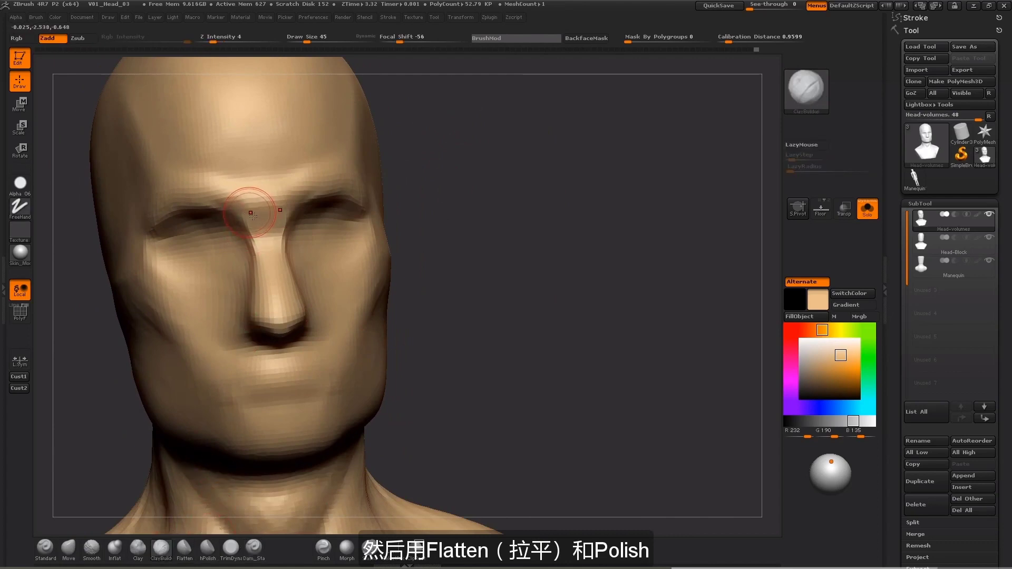
{"action": "left_click_drag", "start_coordinate": [252, 214], "coordinate": [280, 203]}
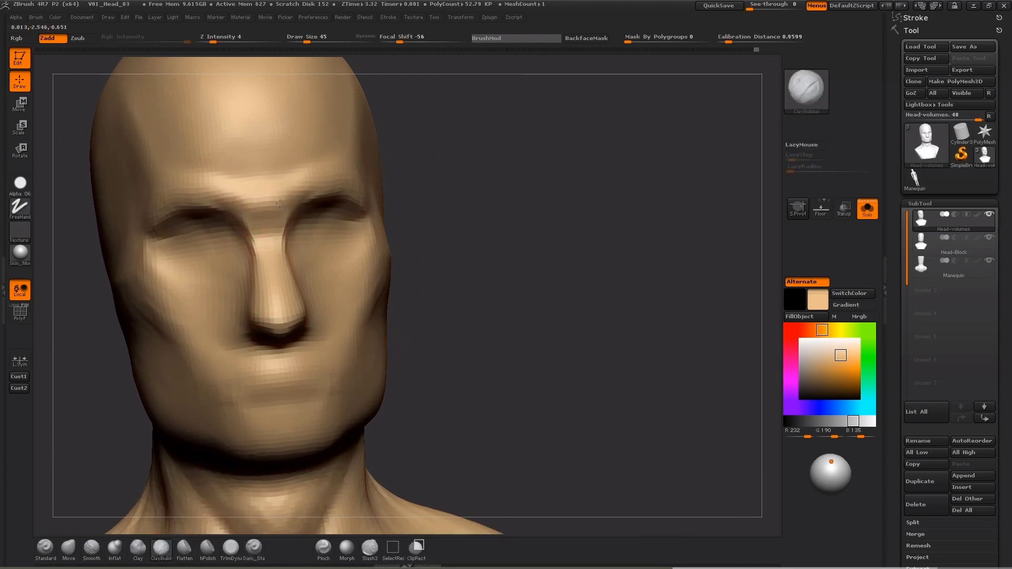
{"action": "left_click_drag", "start_coordinate": [643, 138], "coordinate": [443, 138]}
{"action": "left_click_drag", "start_coordinate": [212, 240], "coordinate": [238, 232]}
{"action": "left_click_drag", "start_coordinate": [176, 253], "coordinate": [256, 235], "text": "alt"}
{"action": "mouse_move", "coordinate": [311, 202]}
{"action": "left_mouse_down"}
{"action": "mouse_move", "coordinate": [308, 213]}
{"action": "mouse_move", "coordinate": [257, 209]}
{"action": "left_mouse_up"}
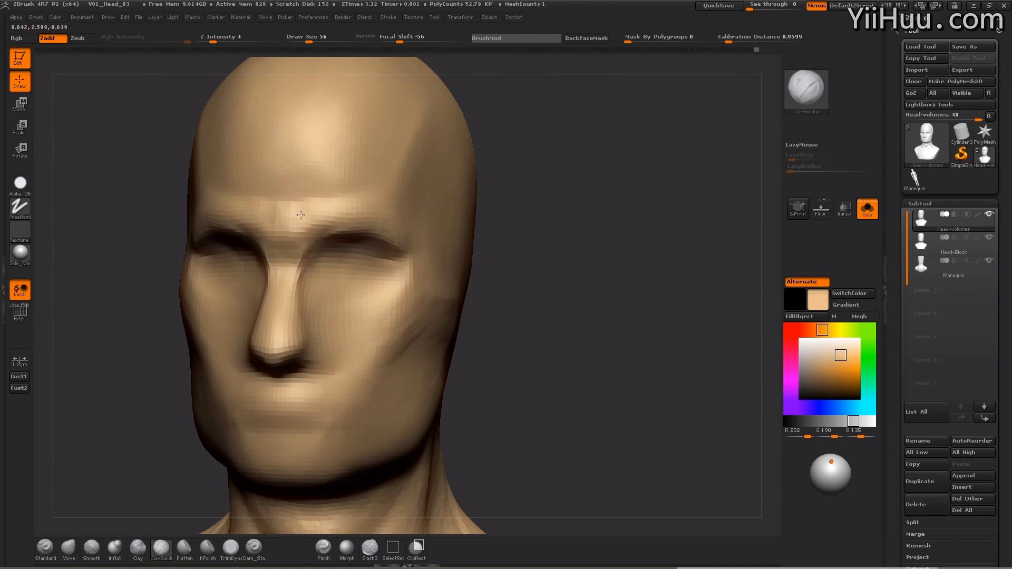
- Shape the brow ridge above the nose with the Move brush at draw sizes from 59 up to 136
{"action": "mouse_move", "coordinate": [656, 167]}
{"action": "left_mouse_down"}
{"action": "mouse_move", "coordinate": [232, 255]}
{"action": "mouse_move", "coordinate": [158, 444]}
{"action": "mouse_move", "coordinate": [180, 327]}
{"action": "mouse_move", "coordinate": [232, 317]}
{"action": "left_mouse_up"}
{"action": "left_click", "coordinate": [75, 545]}
{"action": "left_click_drag", "start_coordinate": [262, 222], "coordinate": [279, 206]}
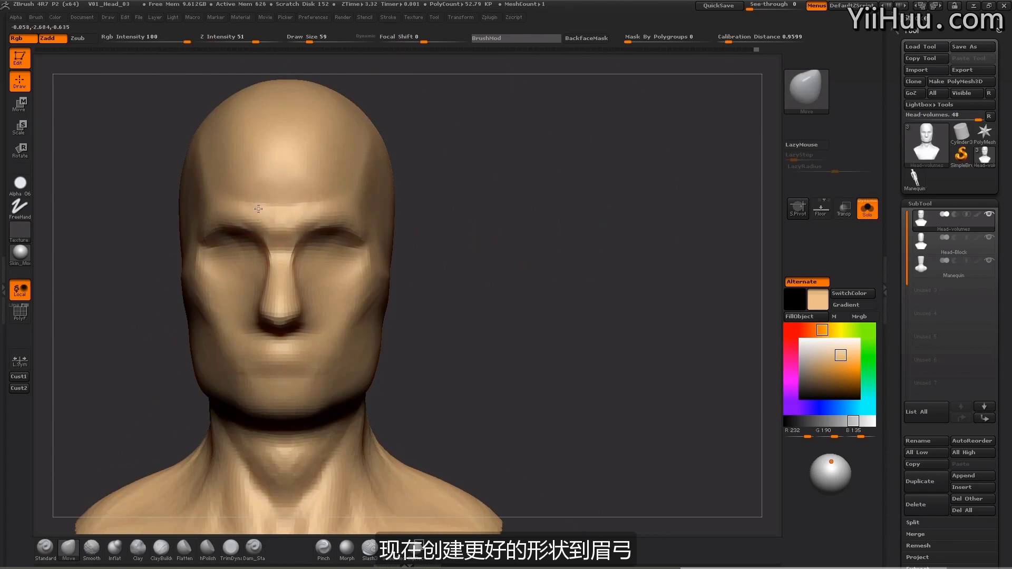
{"action": "key", "text": "bracketleft"}
{"action": "key", "text": "bracketleft"}
{"action": "key", "text": "s"}
{"action": "key", "text": "s"}
{"action": "left_click_drag", "start_coordinate": [281, 206], "coordinate": [261, 208]}
{"action": "key", "text": "s"}
{"action": "left_click_drag", "start_coordinate": [553, 139], "coordinate": [412, 152]}
{"action": "left_click_drag", "start_coordinate": [182, 259], "coordinate": [264, 248]}
{"action": "key", "text": "s"}
{"action": "left_click_drag", "start_coordinate": [282, 211], "coordinate": [296, 211]}
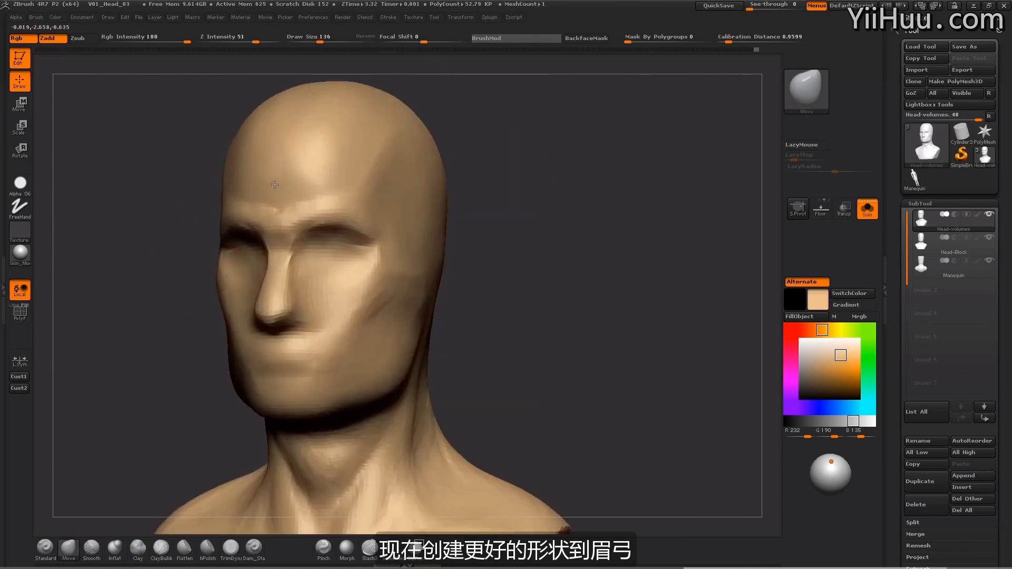
- Reshape the forehead's profile in side view with the Move brush at draw size 136
{"action": "left_click_drag", "start_coordinate": [190, 285], "coordinate": [150, 283], "text": "shift"}
{"action": "key", "text": "s"}
{"action": "left_click_drag", "start_coordinate": [277, 199], "coordinate": [248, 252]}
{"action": "key", "text": "s"}
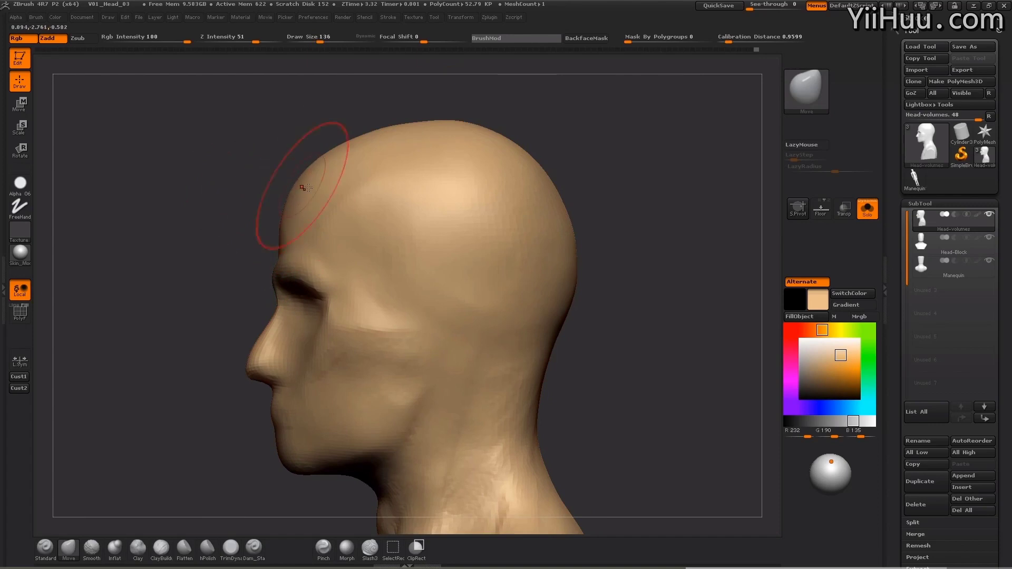
{"action": "key", "text": "s"}
{"action": "left_click_drag", "start_coordinate": [299, 176], "coordinate": [363, 137]}
{"action": "key", "text": "s"}
- Adjust the brow and forehead contour with the Move brush at draw size 93, checking it from above and from the front
{"action": "mouse_move", "coordinate": [183, 304]}
{"action": "left_mouse_down", "text": "alt"}
{"action": "mouse_move", "coordinate": [198, 289]}
{"action": "mouse_move", "coordinate": [279, 279]}
{"action": "left_mouse_up", "text": "alt"}
{"action": "key", "text": "s"}
{"action": "left_click_drag", "start_coordinate": [311, 246], "coordinate": [303, 246]}
{"action": "mouse_move", "coordinate": [397, 206]}
{"action": "left_mouse_down"}
{"action": "mouse_move", "coordinate": [416, 204]}
{"action": "mouse_move", "coordinate": [412, 190]}
{"action": "left_mouse_up"}
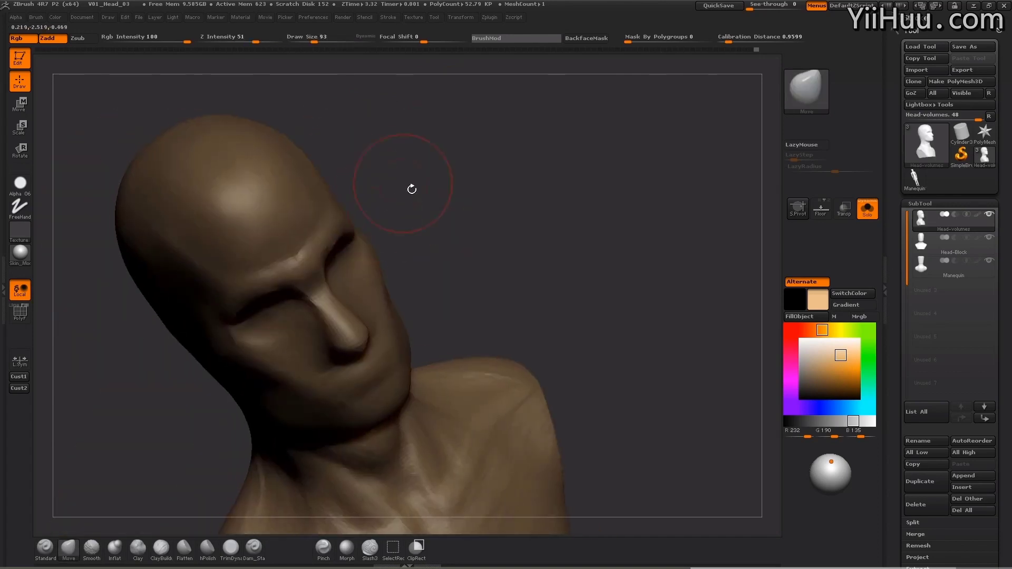
{"action": "key", "text": "s"}
{"action": "mouse_move", "coordinate": [313, 260]}
{"action": "left_mouse_down"}
{"action": "mouse_move", "coordinate": [268, 285]}
{"action": "mouse_move", "coordinate": [275, 281]}
{"action": "left_mouse_up"}
{"action": "left_click_drag", "start_coordinate": [140, 303], "coordinate": [346, 245], "text": "shift"}
{"action": "left_click_drag", "start_coordinate": [418, 203], "coordinate": [327, 260], "text": "shift"}
{"action": "left_click_drag", "start_coordinate": [551, 223], "coordinate": [551, 172], "text": "alt"}
{"action": "mouse_move", "coordinate": [551, 185]}
{"action": "left_mouse_down"}
{"action": "mouse_move", "coordinate": [531, 194]}
{"action": "mouse_move", "coordinate": [540, 197]}
{"action": "left_mouse_up"}
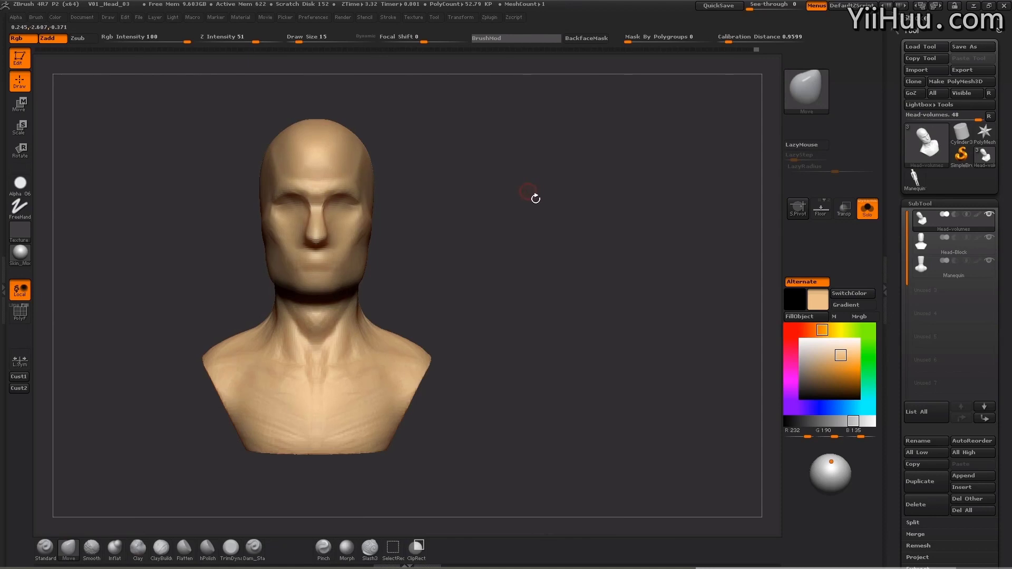
- Build up the boxy masseter volume between cheekbone and jaw corner with ClayBuildup at draw sizes 42 to 56
{"action": "mouse_move", "coordinate": [533, 199]}
{"action": "left_mouse_down"}
{"action": "mouse_move", "coordinate": [532, 214]}
{"action": "mouse_move", "coordinate": [311, 226]}
{"action": "left_mouse_up"}
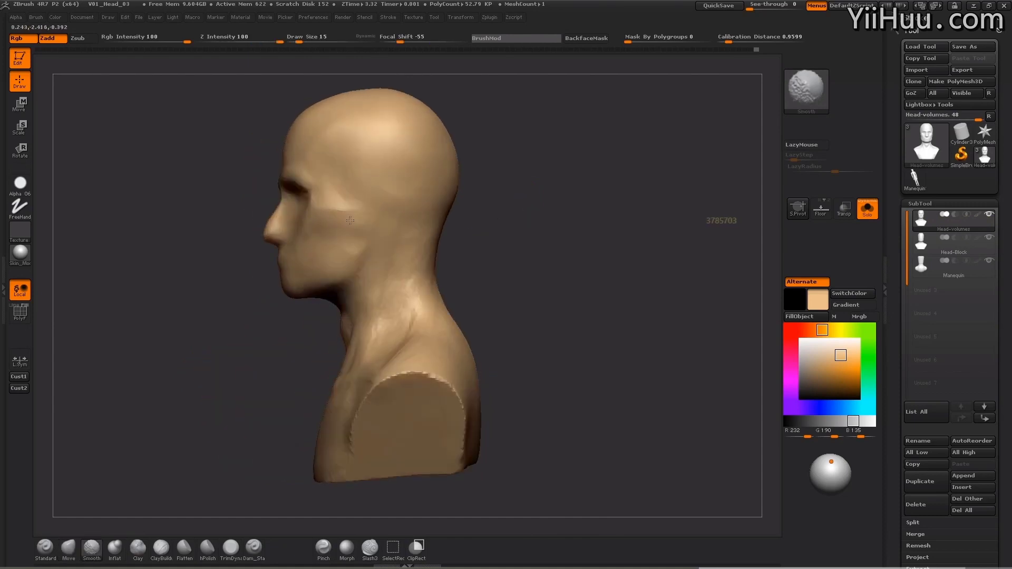
{"action": "mouse_move", "coordinate": [540, 229]}
{"action": "left_mouse_down", "text": "alt"}
{"action": "mouse_move", "coordinate": [546, 219]}
{"action": "mouse_move", "coordinate": [530, 268]}
{"action": "left_mouse_up", "text": "alt"}
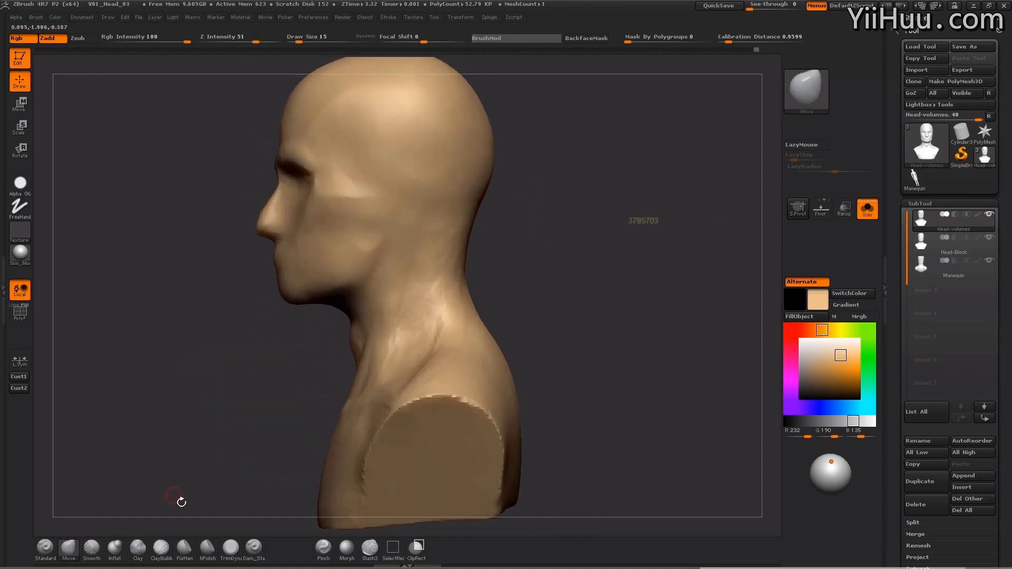
{"action": "left_click", "coordinate": [164, 553]}
{"action": "left_click_drag", "start_coordinate": [177, 369], "coordinate": [248, 350]}
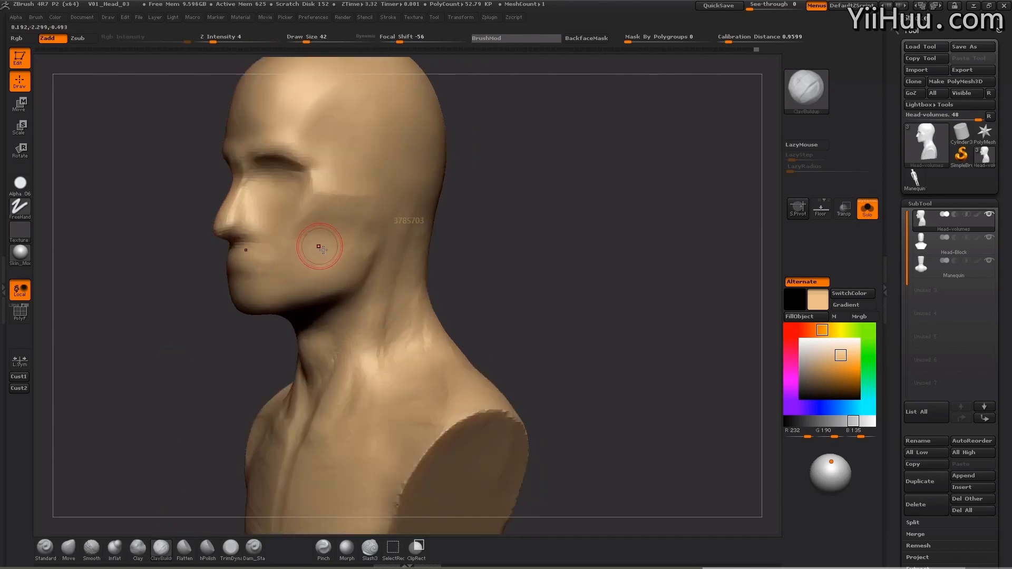
{"action": "key", "text": "bracketright"}
{"action": "left_click_drag", "start_coordinate": [323, 251], "coordinate": [329, 265]}
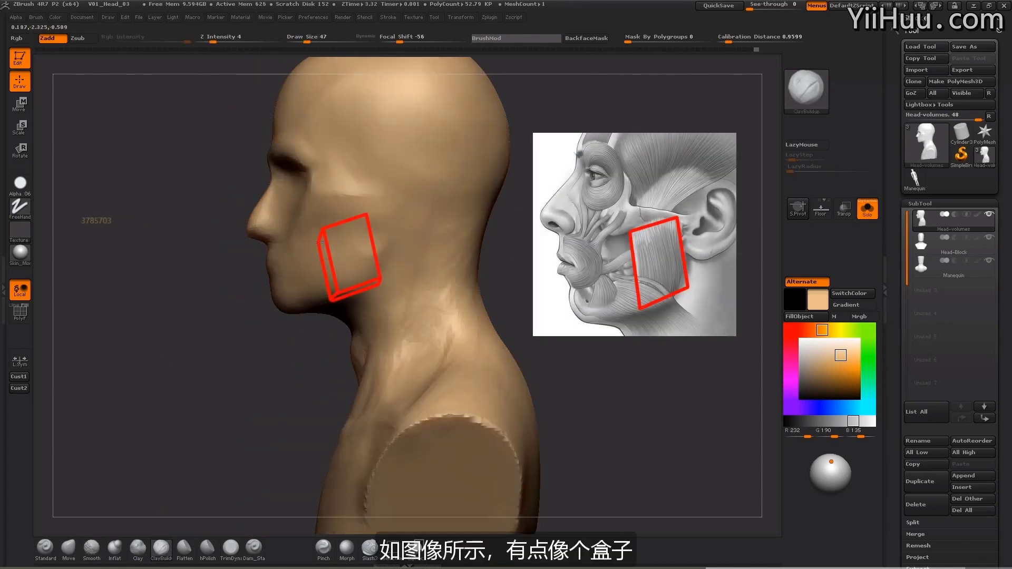
{"action": "key", "text": "bracketright"}
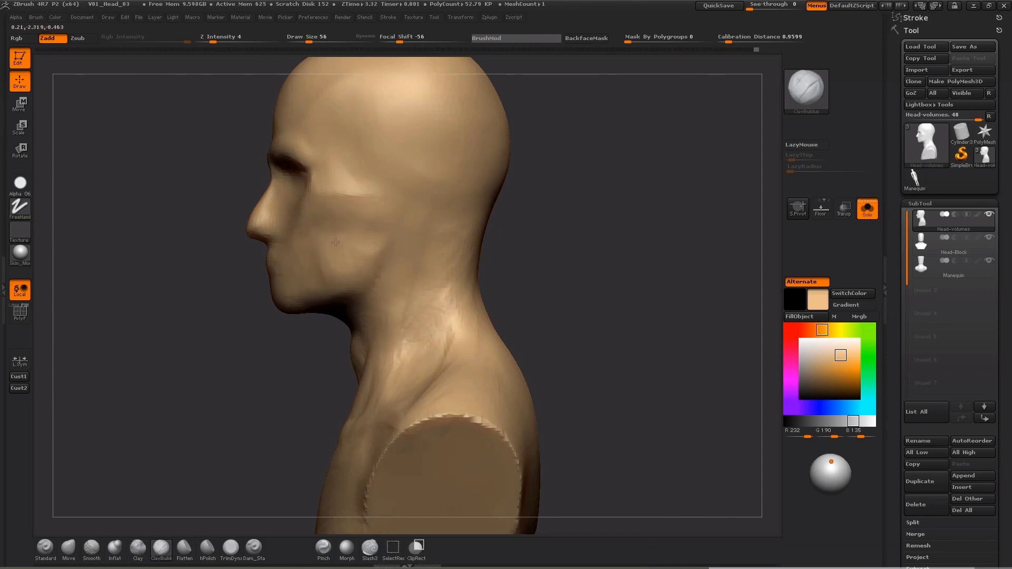
{"action": "left_click_drag", "start_coordinate": [497, 201], "coordinate": [620, 199]}
{"action": "left_click_drag", "start_coordinate": [385, 189], "coordinate": [467, 191]}
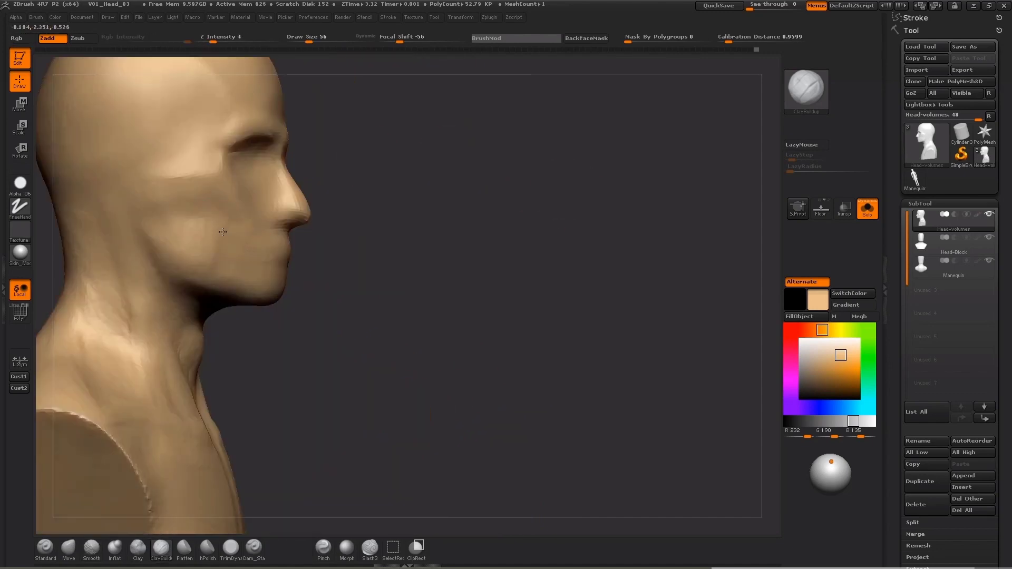
{"action": "left_click_drag", "start_coordinate": [328, 222], "coordinate": [452, 219]}
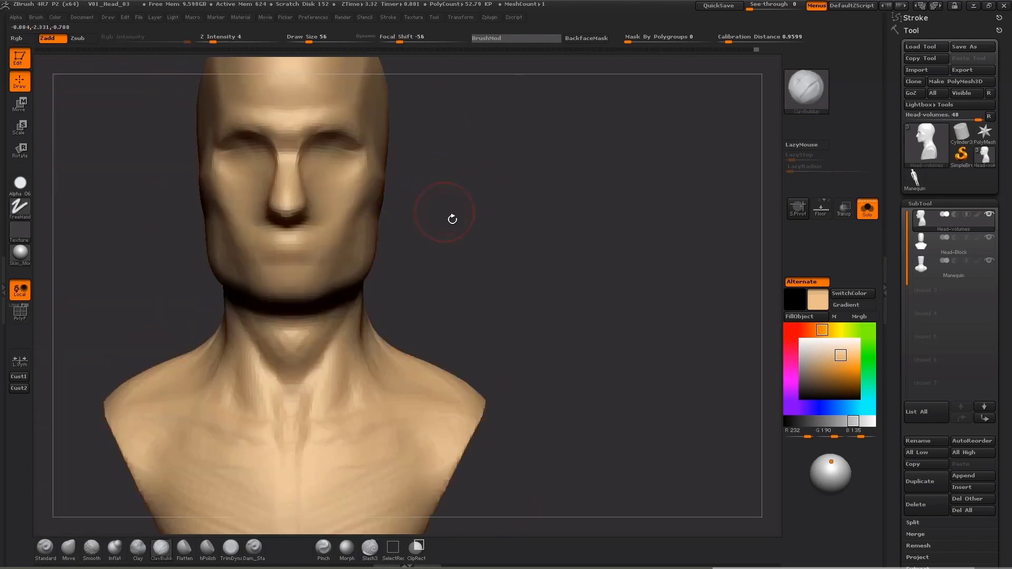
- Adjust the lower cheek beside the mouth in front view with the Move brush at draw size 72
{"action": "left_click", "coordinate": [69, 548]}
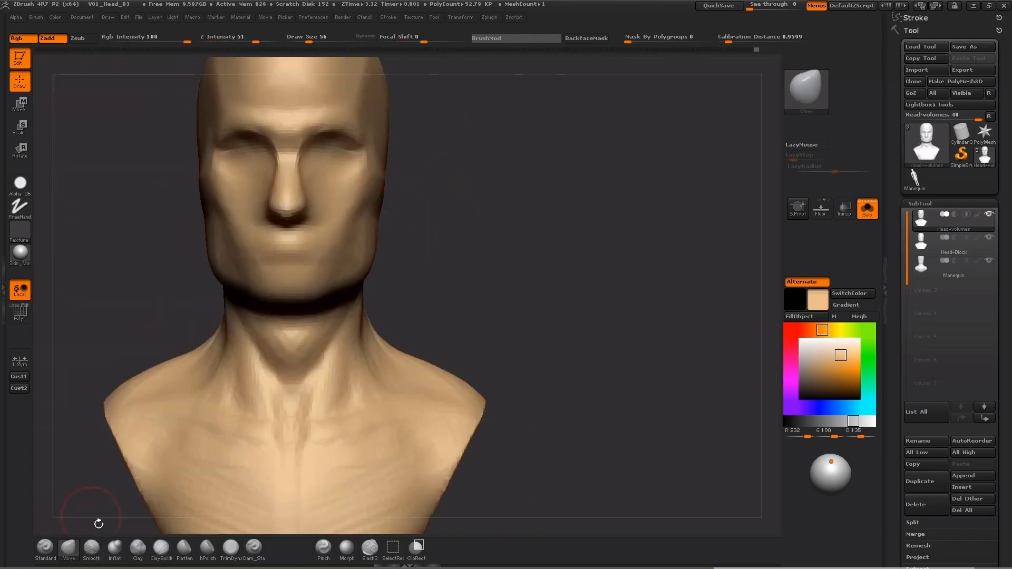
{"action": "key", "text": "s"}
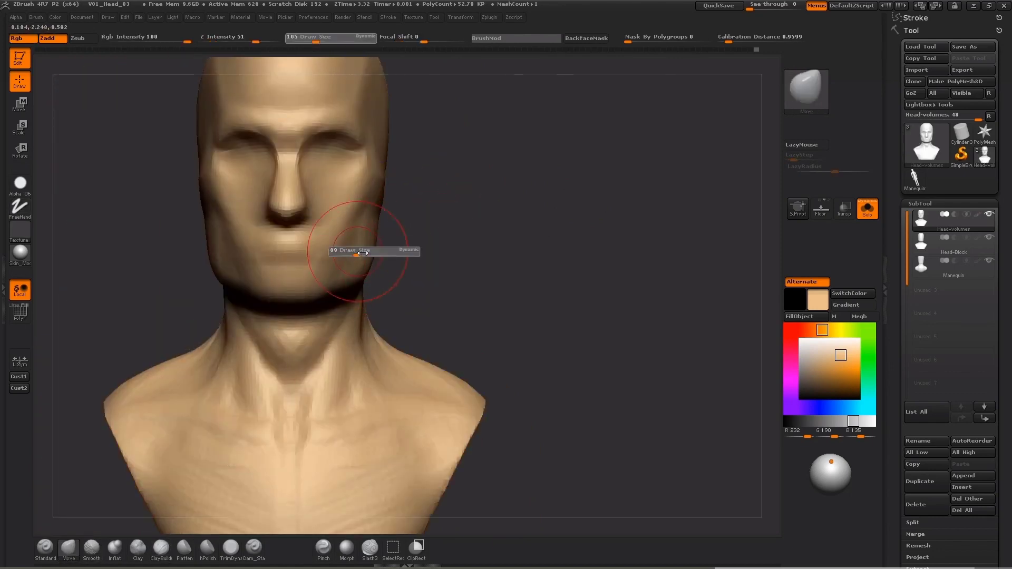
{"action": "left_click_drag", "start_coordinate": [357, 252], "coordinate": [350, 252]}
{"action": "key", "text": "s"}
{"action": "left_click_drag", "start_coordinate": [234, 239], "coordinate": [237, 223]}
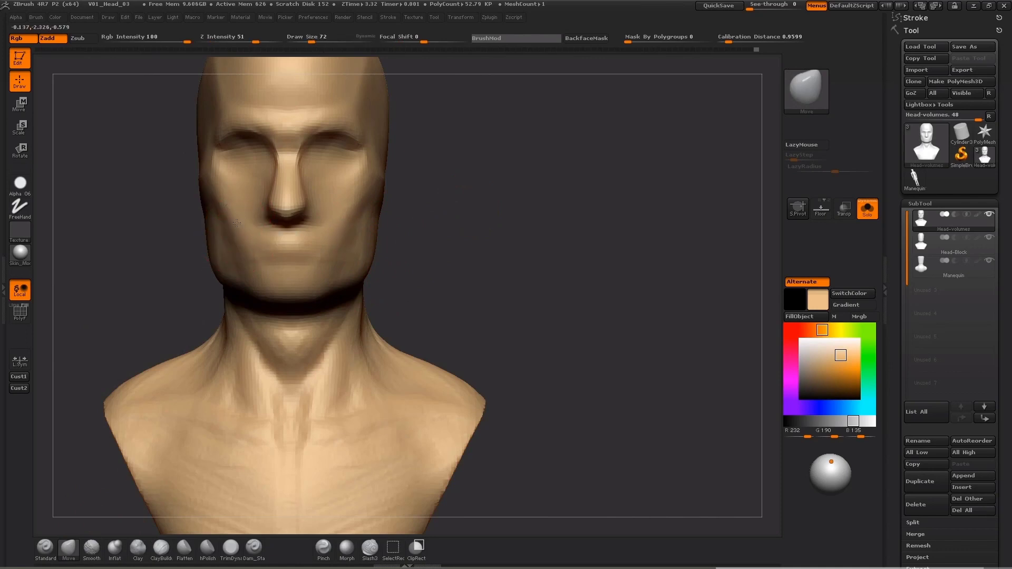
{"action": "left_click_drag", "start_coordinate": [496, 229], "coordinate": [331, 223]}
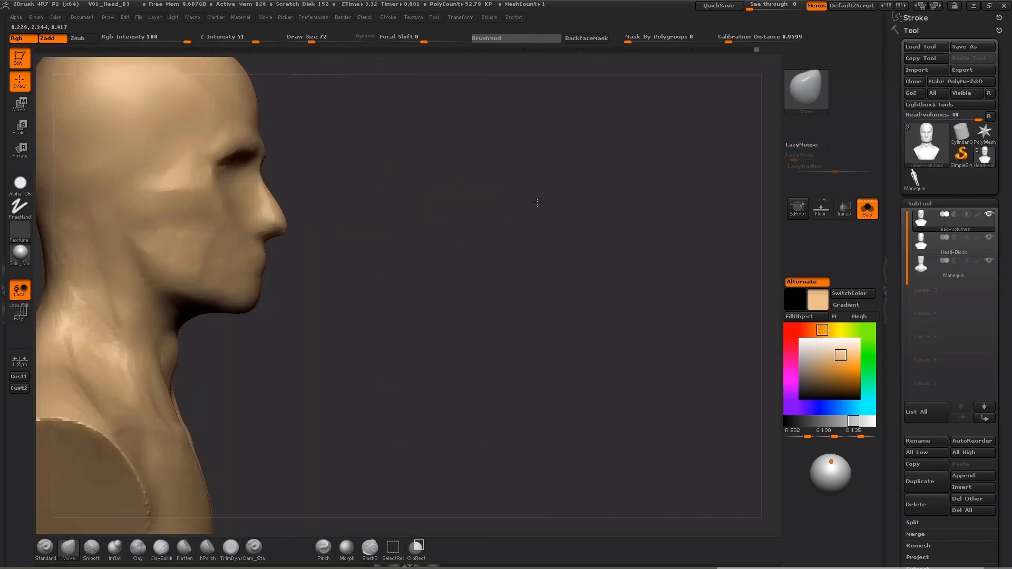
- Build up the sides of the nose base with ClayBuildup at draw size 47 and smooth them into the cheeks at draw size 28
{"action": "left_click", "coordinate": [254, 548]}
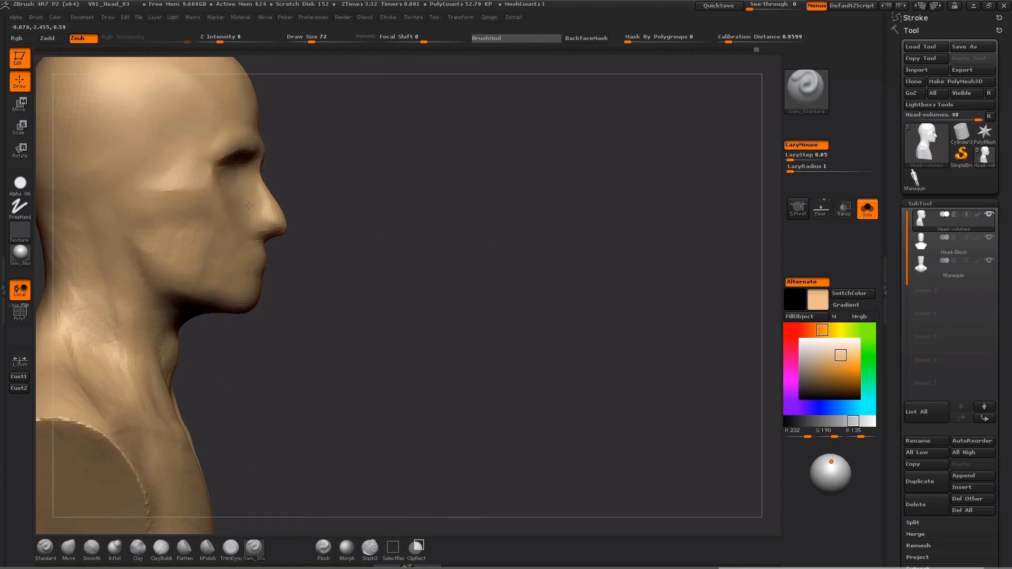
{"action": "left_click", "coordinate": [161, 547]}
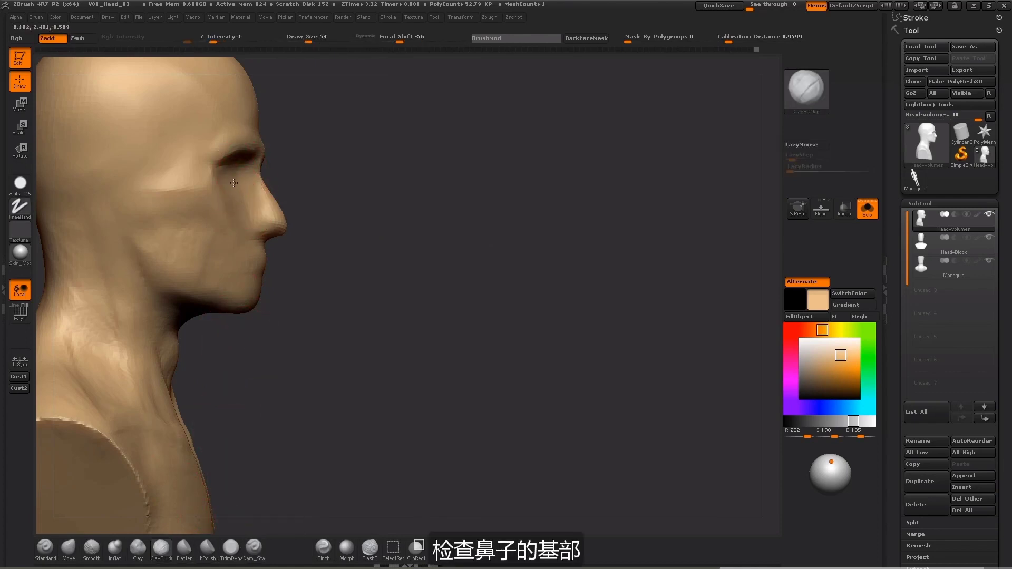
{"action": "left_click_drag", "start_coordinate": [347, 177], "coordinate": [254, 192], "text": "shift"}
{"action": "key", "text": "["}
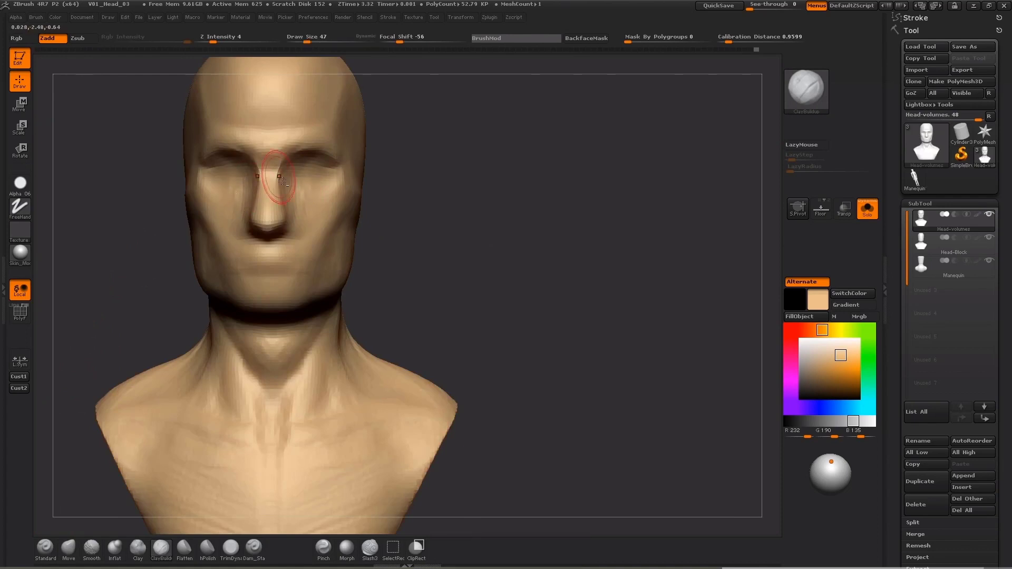
{"action": "right_click_drag", "start_coordinate": [305, 225], "coordinate": [264, 223]}
{"action": "mouse_move", "coordinate": [319, 204]}
{"action": "left_mouse_down"}
{"action": "mouse_move", "coordinate": [287, 235]}
{"action": "mouse_move", "coordinate": [311, 195]}
{"action": "left_mouse_up"}
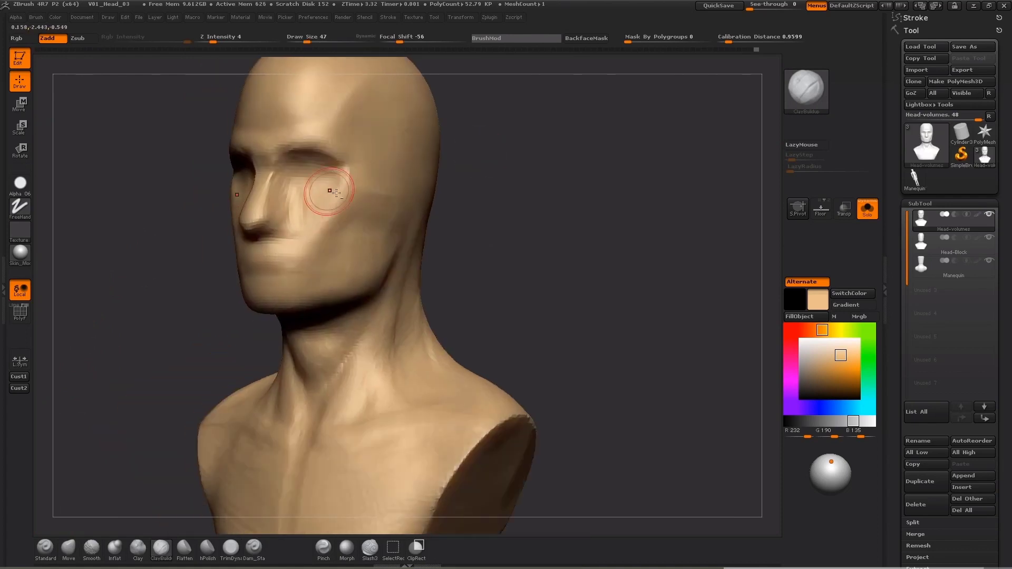
{"action": "right_click_drag", "start_coordinate": [330, 192], "coordinate": [290, 205]}
{"action": "key", "text": "s"}
{"action": "mouse_move", "coordinate": [289, 205]}
{"action": "left_mouse_down"}
{"action": "mouse_move", "coordinate": [293, 184]}
{"action": "mouse_move", "coordinate": [283, 215]}
{"action": "left_mouse_up"}
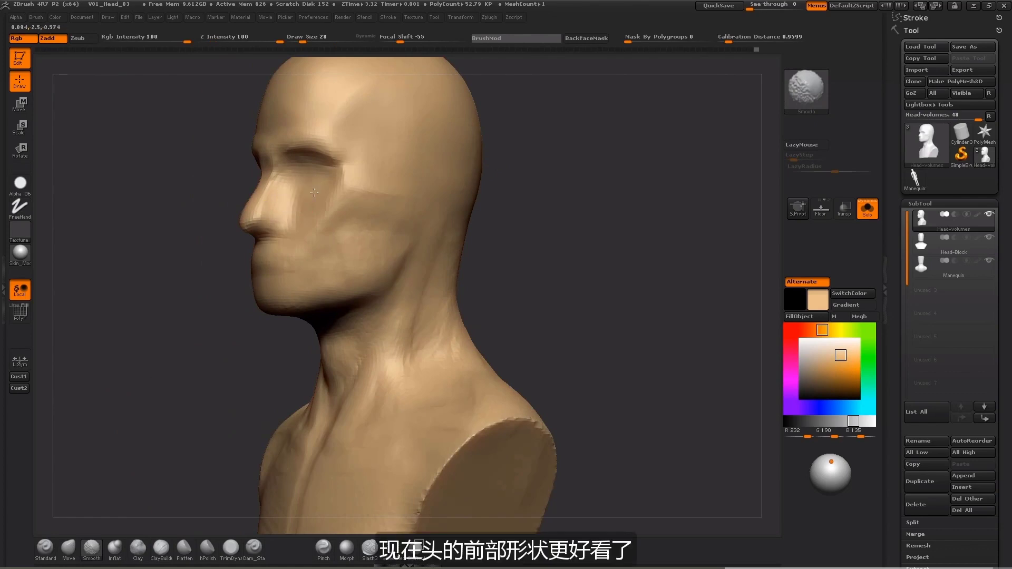
{"action": "right_click_drag", "start_coordinate": [314, 192], "coordinate": [287, 215]}
{"action": "left_click_drag", "start_coordinate": [308, 211], "coordinate": [290, 247], "text": "shift"}
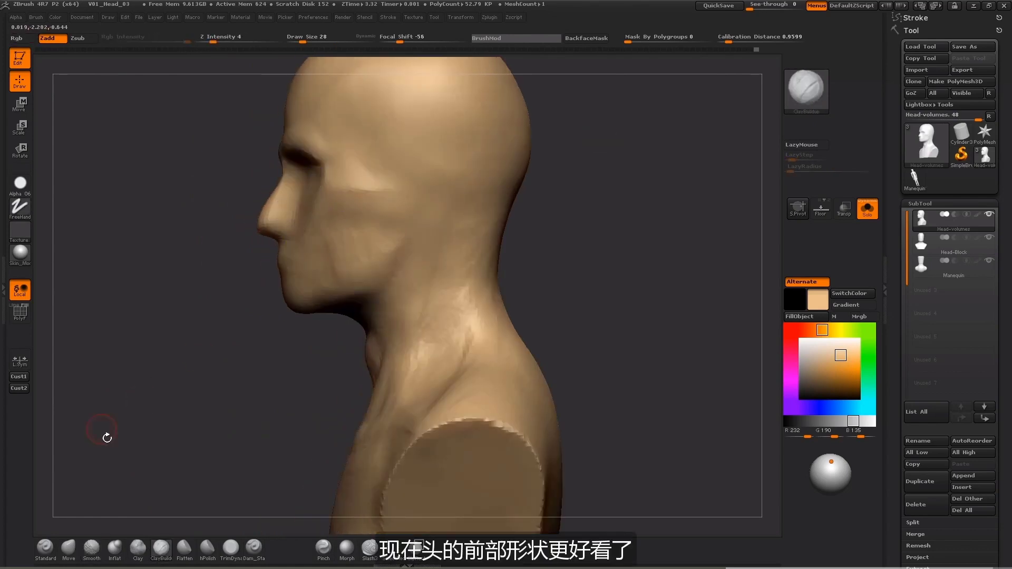
- Refine the inner eye area beside the nose bridge with Move at draw size 59, smoothing it at draw size 39
{"action": "left_click", "coordinate": [69, 548]}
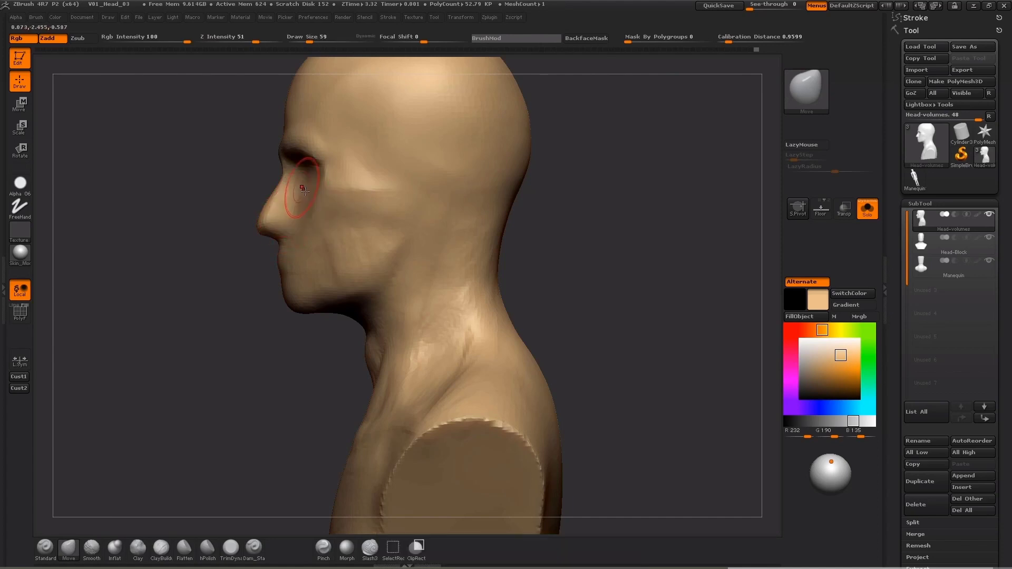
{"action": "key", "text": "shift"}
{"action": "left_click_drag", "start_coordinate": [312, 184], "coordinate": [307, 189], "text": "shift"}
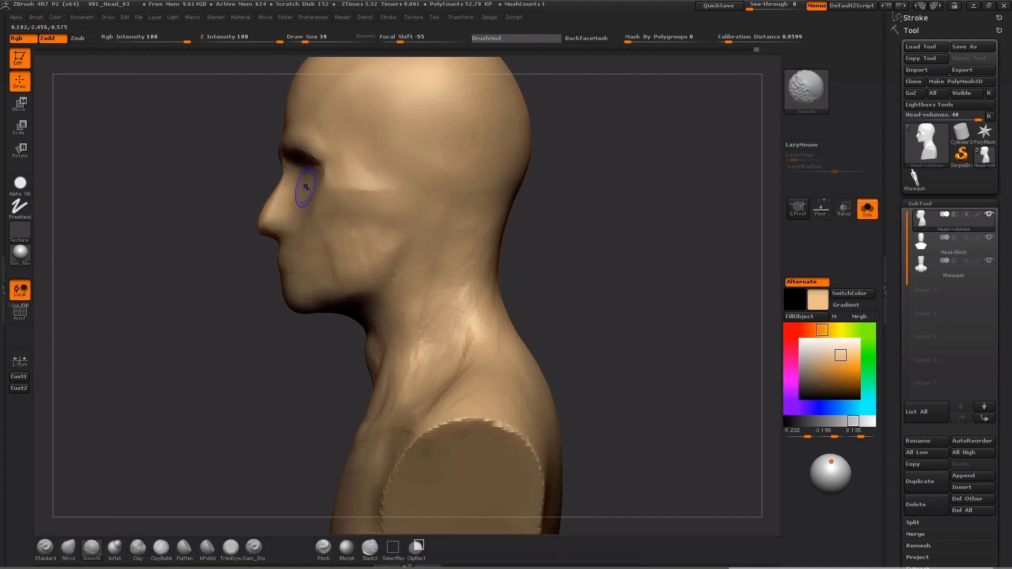
{"action": "left_click_drag", "start_coordinate": [217, 273], "coordinate": [232, 316], "text": "alt"}
{"action": "key", "text": "bracketright"}
{"action": "key", "text": "bracketright"}
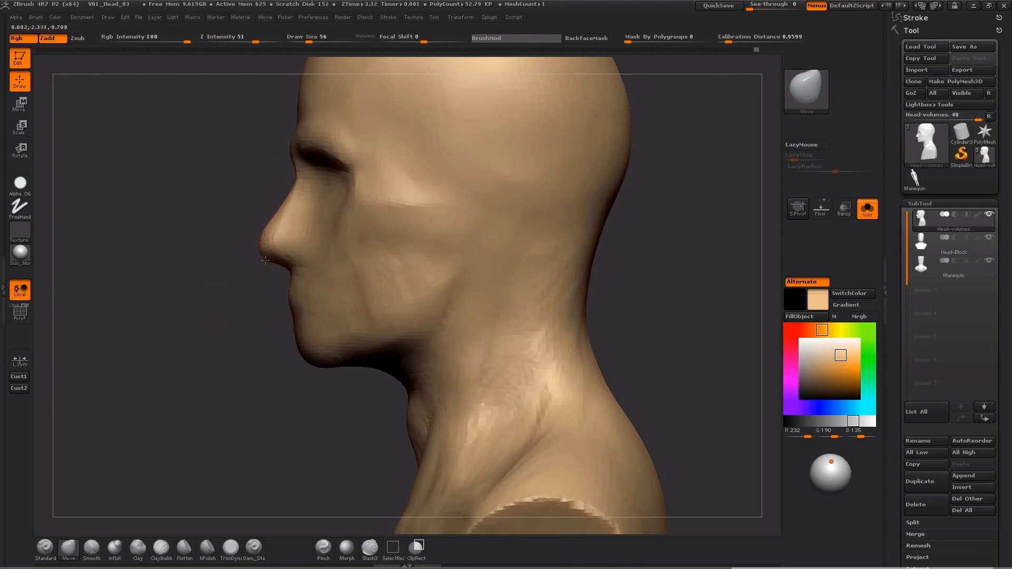
- Reshape the nose tip and underside in profile with the Move brush at draw sizes 56 and 72
{"action": "key", "text": "s"}
{"action": "left_click_drag", "start_coordinate": [265, 261], "coordinate": [272, 249]}
{"action": "key", "text": "s"}
{"action": "key", "text": "s"}
{"action": "left_click_drag", "start_coordinate": [282, 213], "coordinate": [286, 217]}
{"action": "left_click_drag", "start_coordinate": [287, 211], "coordinate": [270, 217]}
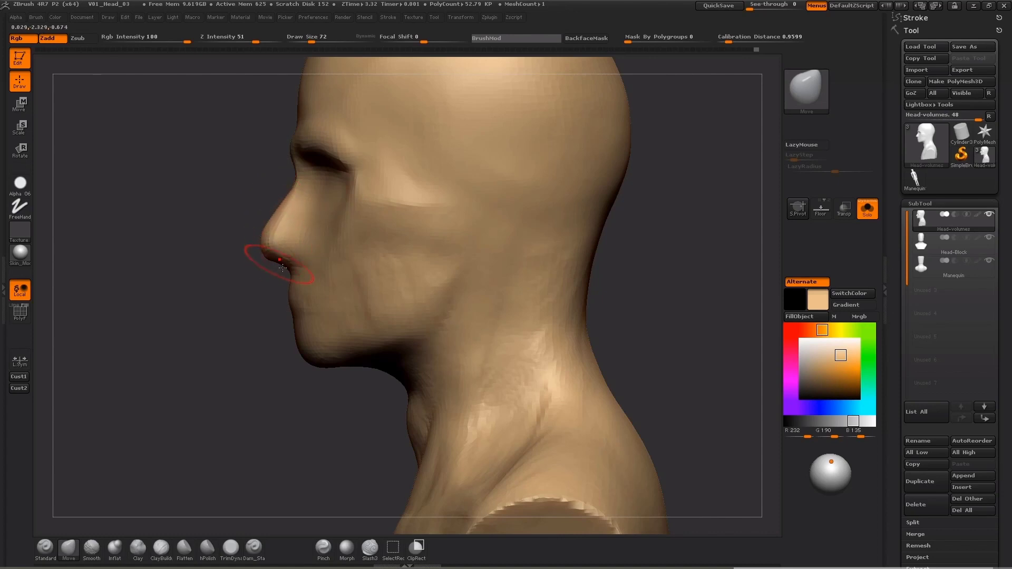
{"action": "key", "text": "s"}
{"action": "left_click_drag", "start_coordinate": [282, 268], "coordinate": [276, 269]}
{"action": "key", "text": "s"}
{"action": "left_click_drag", "start_coordinate": [277, 269], "coordinate": [269, 239]}
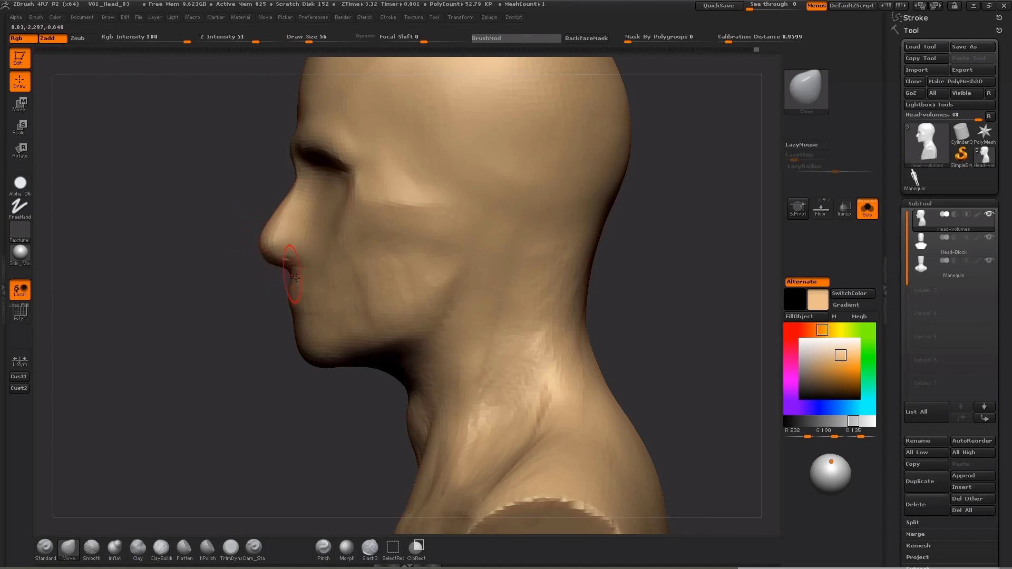
- Refine the upper lip in profile with the Move brush and smooth the area under the nose at draw size 22
{"action": "key", "text": "s"}
{"action": "left_click_drag", "start_coordinate": [298, 275], "coordinate": [292, 276]}
{"action": "left_click_drag", "start_coordinate": [258, 346], "coordinate": [278, 265], "text": "shift"}
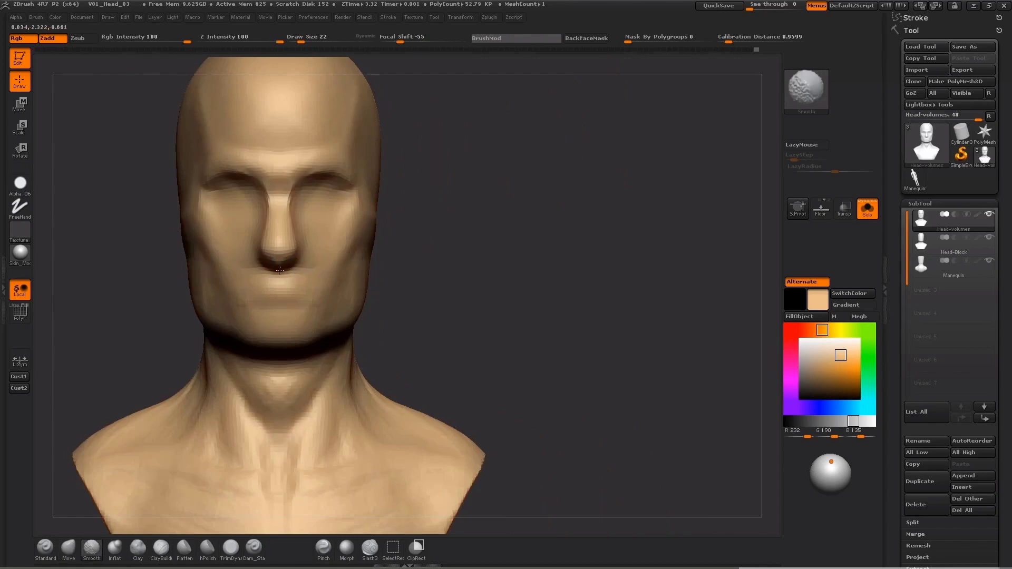
{"action": "mouse_move", "coordinate": [519, 239]}
{"action": "left_mouse_down"}
{"action": "mouse_move", "coordinate": [549, 208]}
{"action": "mouse_move", "coordinate": [530, 243]}
{"action": "mouse_move", "coordinate": [518, 231]}
{"action": "mouse_move", "coordinate": [352, 318]}
{"action": "left_mouse_up"}
- Define the transition between jaw and neck with the Standard brush at draw sizes 32 and 53, Z Intensity 9
{"action": "left_click", "coordinate": [46, 549]}
{"action": "left_click_drag", "start_coordinate": [487, 235], "coordinate": [493, 192]}
{"action": "key", "text": "bracketleft"}
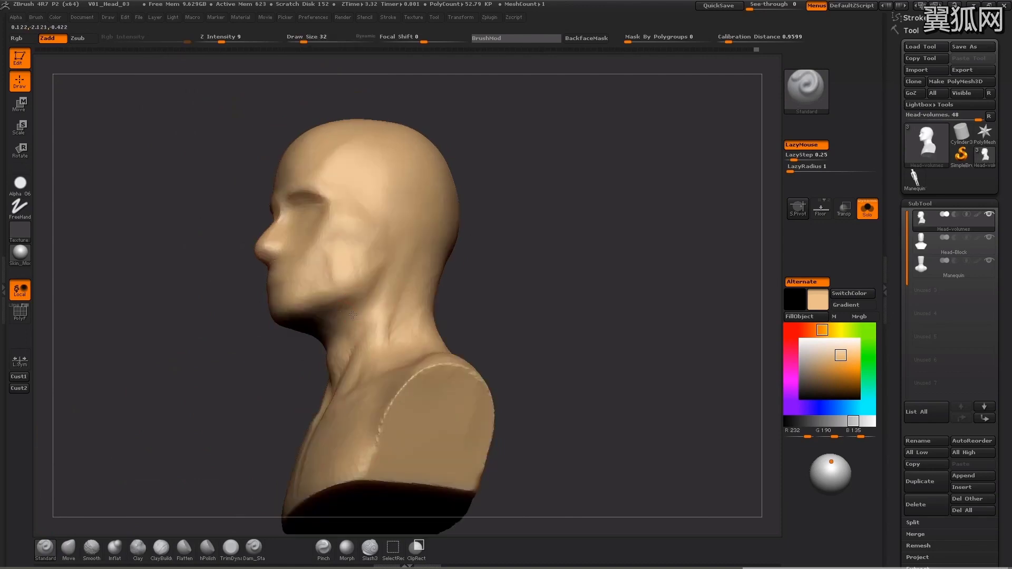
{"action": "left_click_drag", "start_coordinate": [344, 317], "coordinate": [382, 285]}
{"action": "left_click_drag", "start_coordinate": [340, 313], "coordinate": [388, 290]}
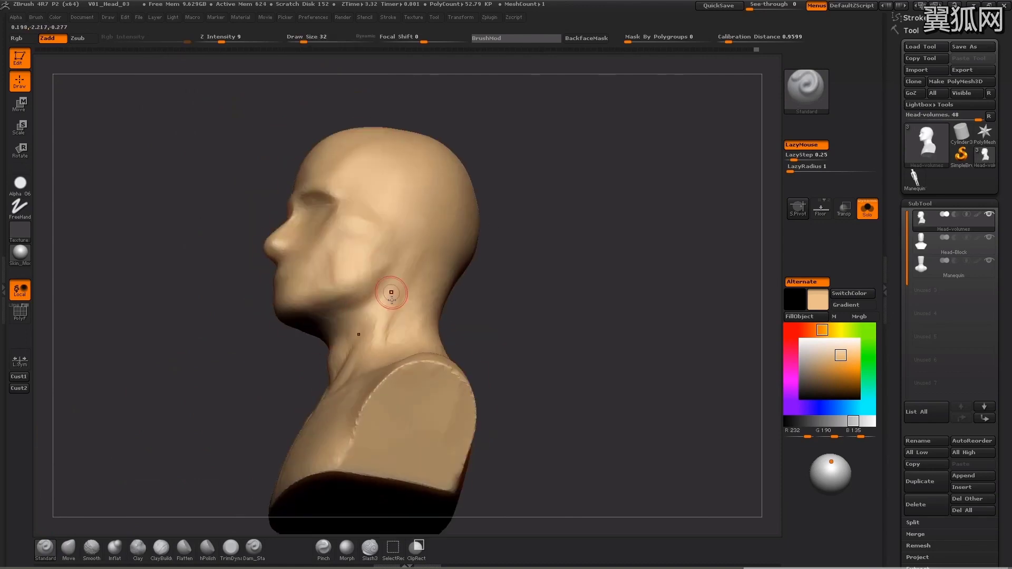
{"action": "left_click_drag", "start_coordinate": [560, 228], "coordinate": [394, 285]}
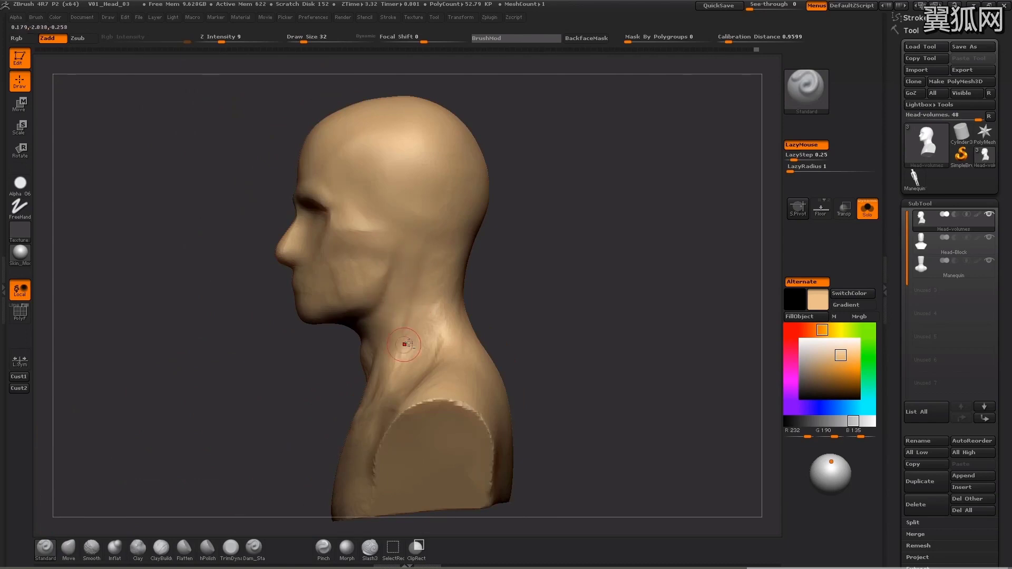
{"action": "key", "text": "bracketright"}
{"action": "key", "text": "bracketright"}
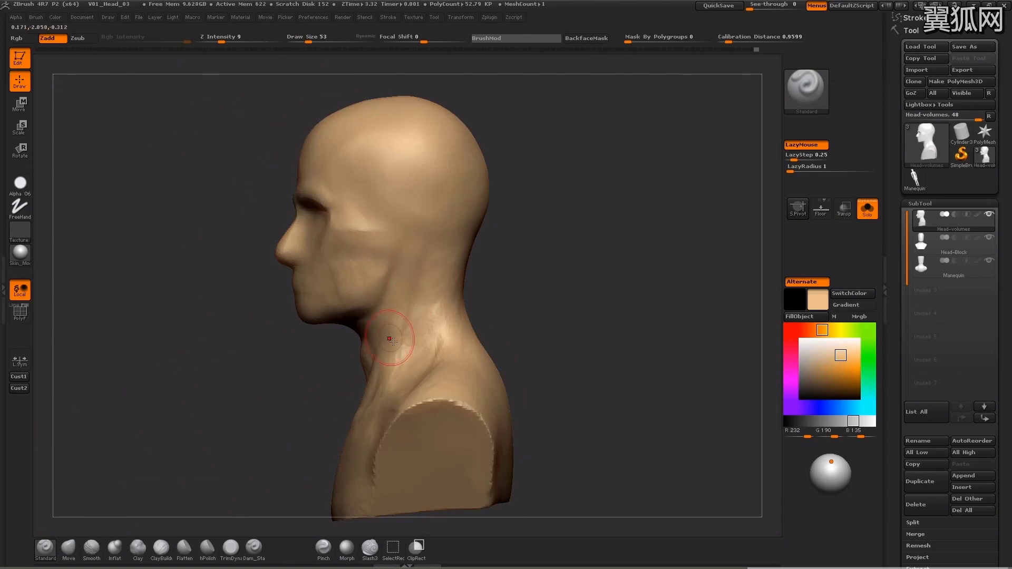
{"action": "left_click", "coordinate": [75, 549]}
{"action": "mouse_move", "coordinate": [153, 448]}
{"action": "left_mouse_down", "text": "alt"}
{"action": "mouse_move", "coordinate": [163, 389]}
{"action": "mouse_move", "coordinate": [263, 387]}
{"action": "left_mouse_up", "text": "alt"}
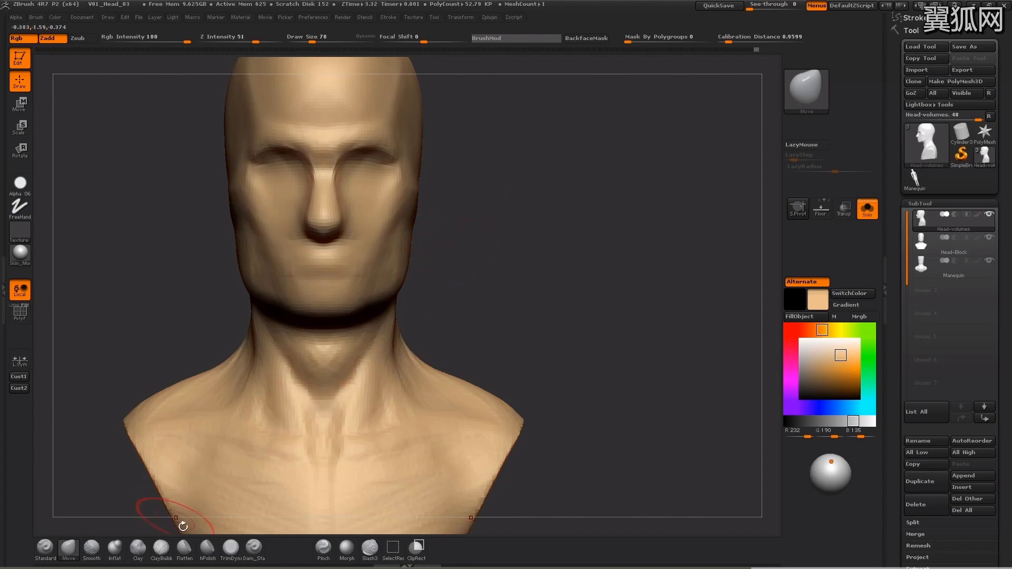
- Remove a little volume from the chin and lower jaw with ClayBuildup at draw size 50 and Z Intensity 4
{"action": "left_click", "coordinate": [161, 548]}
{"action": "left_click_drag", "start_coordinate": [524, 228], "coordinate": [368, 269]}
{"action": "right_click_drag", "start_coordinate": [369, 273], "coordinate": [322, 264]}
{"action": "right_click_drag", "start_coordinate": [422, 280], "coordinate": [364, 263]}
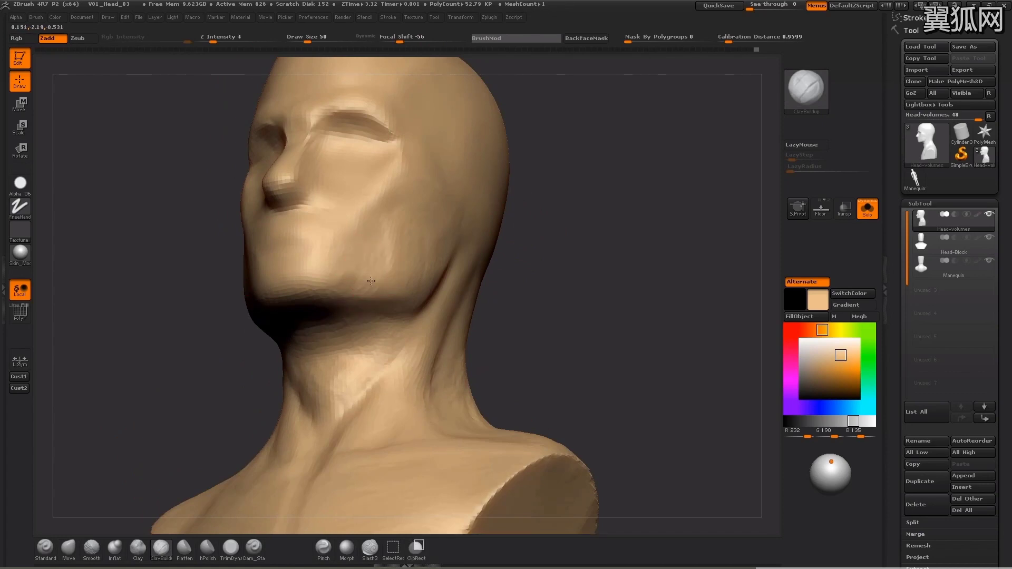
{"action": "right_click_drag", "start_coordinate": [357, 239], "coordinate": [586, 205], "text": "shift"}
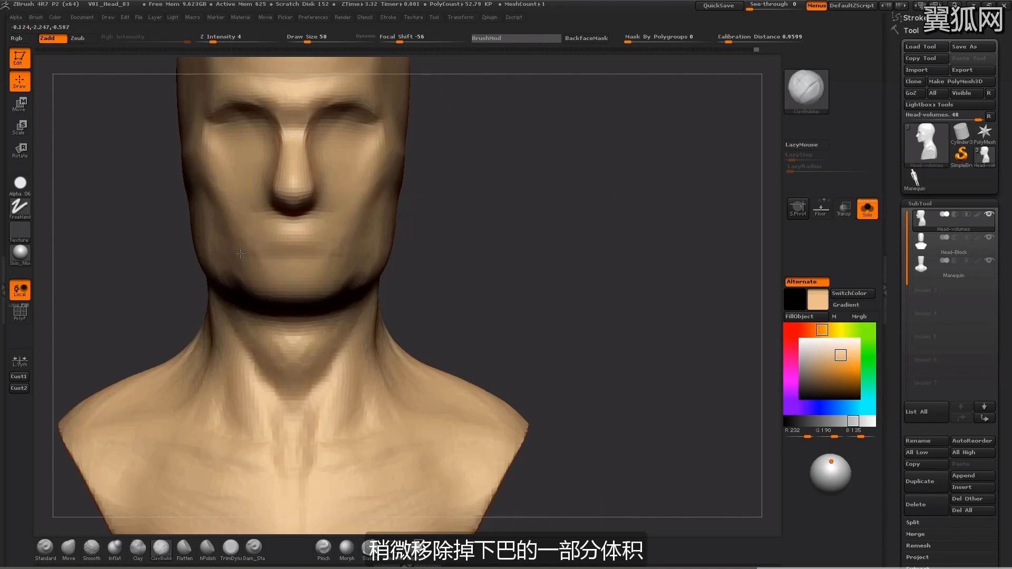
{"action": "right_click_drag", "start_coordinate": [517, 202], "coordinate": [343, 245]}
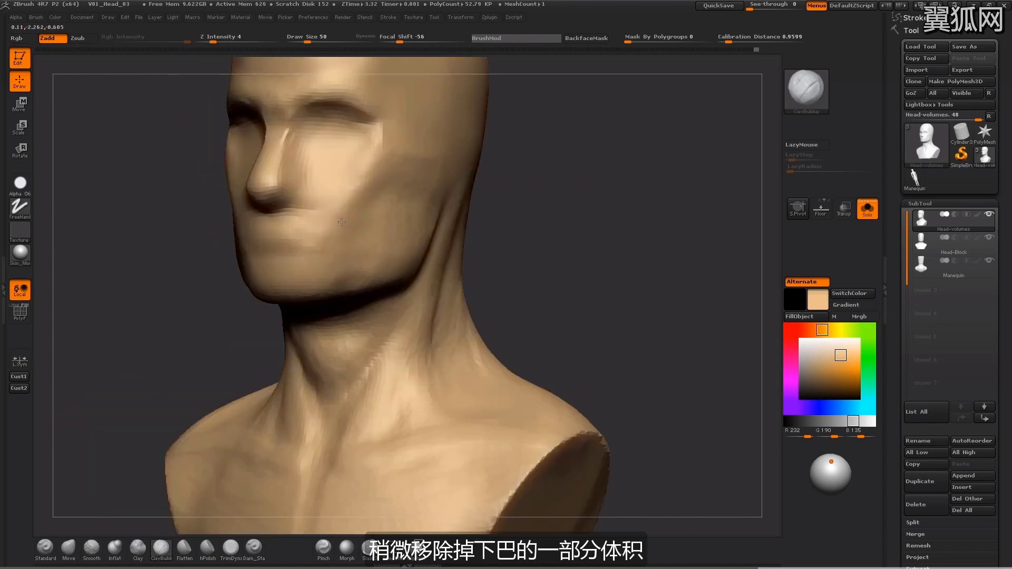
- Add slight volume around the lower eye sockets and upper cheeks with ClayBuildup at draw size 62
{"action": "key", "text": "bracketright"}
{"action": "mouse_move", "coordinate": [392, 169]}
{"action": "right_mouse_down"}
{"action": "mouse_move", "coordinate": [589, 174]}
{"action": "mouse_move", "coordinate": [353, 231]}
{"action": "mouse_move", "coordinate": [497, 189]}
{"action": "mouse_move", "coordinate": [362, 208]}
{"action": "right_mouse_up"}
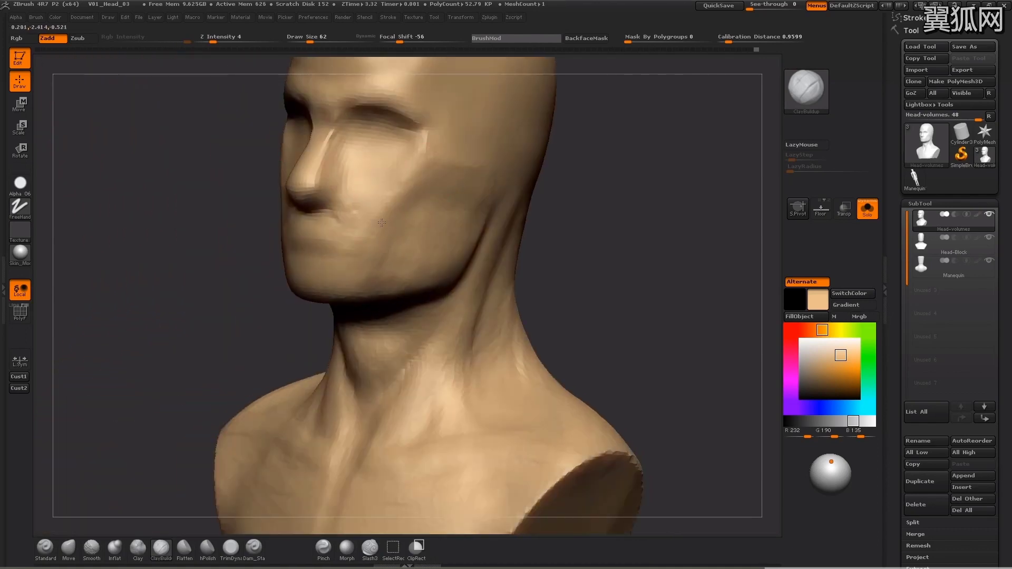
{"action": "right_click_drag", "start_coordinate": [406, 158], "coordinate": [354, 215]}
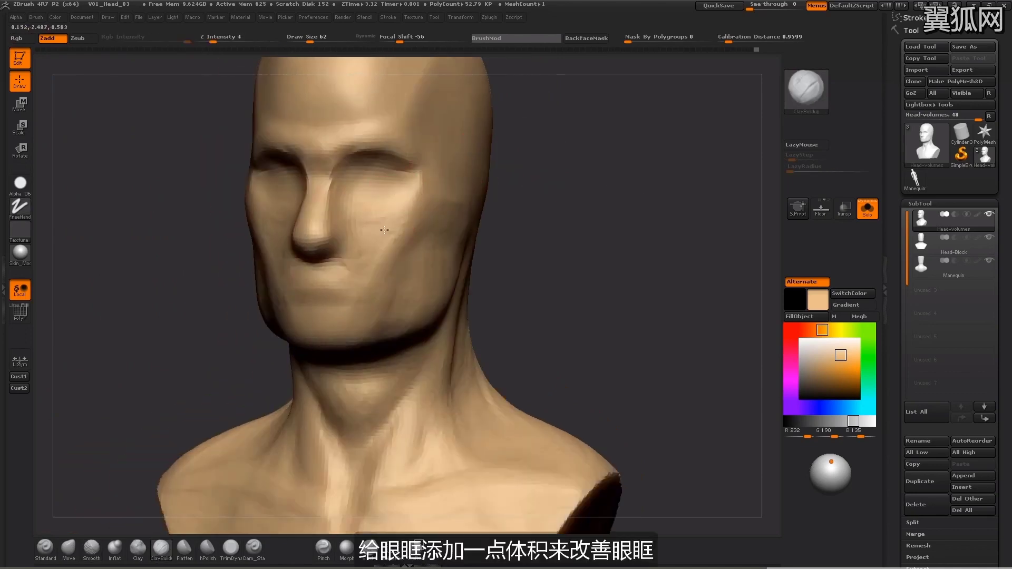
{"action": "right_click_drag", "start_coordinate": [606, 176], "coordinate": [427, 207]}
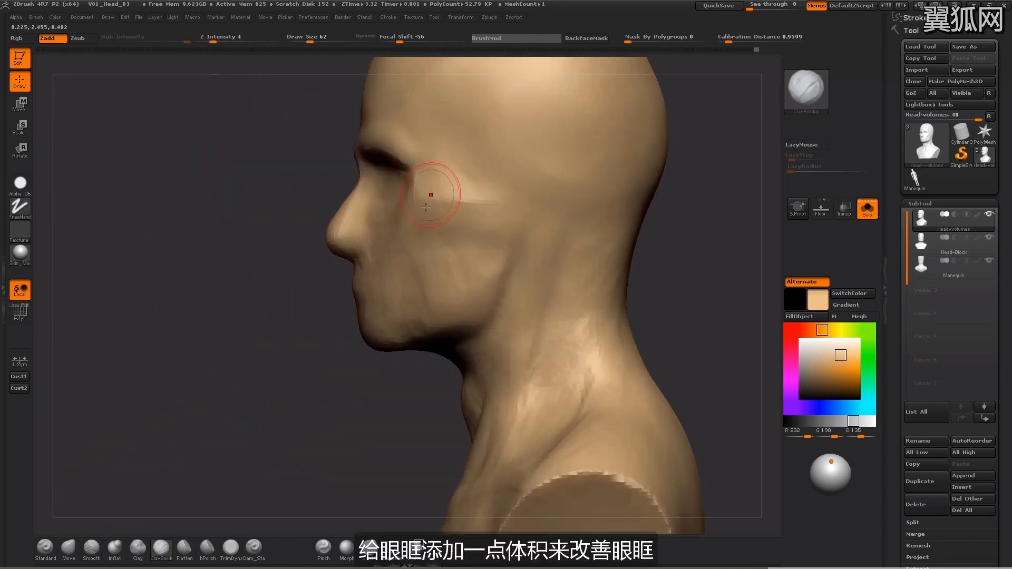
{"action": "right_click_drag", "start_coordinate": [352, 222], "coordinate": [401, 201]}
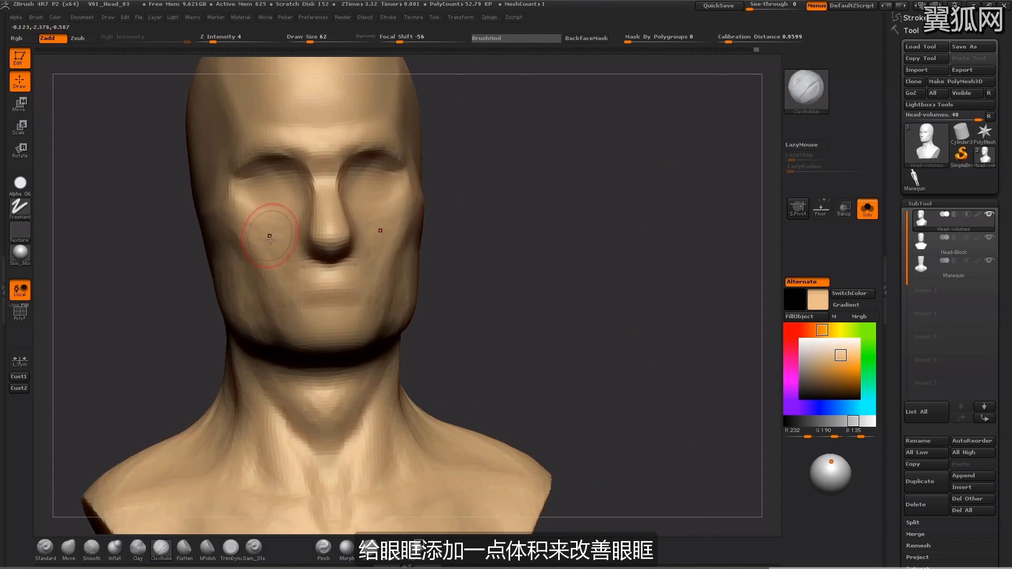
{"action": "right_click_drag", "start_coordinate": [548, 206], "coordinate": [577, 203]}
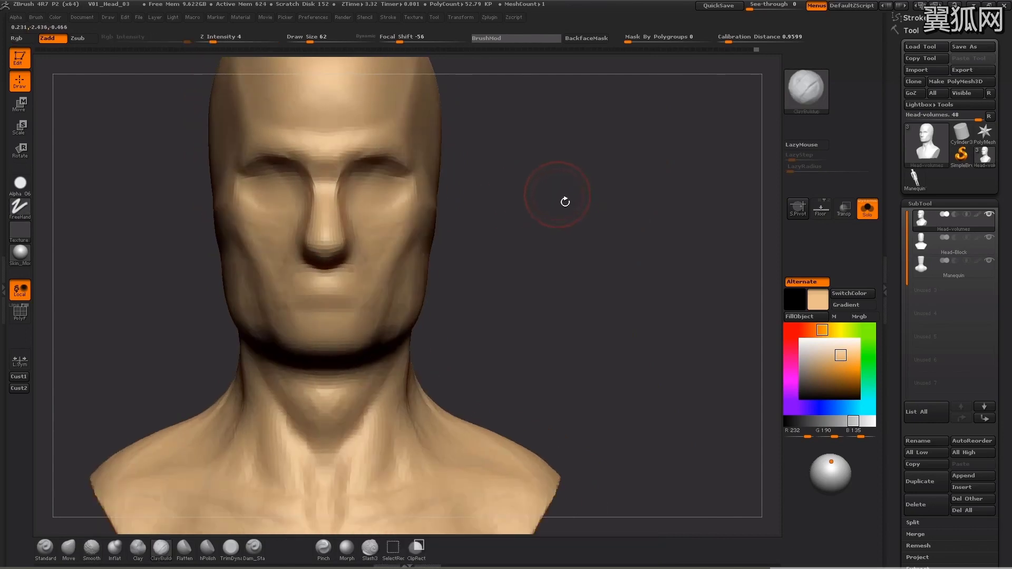
- Build up the chin below the mouth with ClayBuildup at draw sizes 65 and 68
{"action": "mouse_move", "coordinate": [569, 201]}
{"action": "left_mouse_down"}
{"action": "mouse_move", "coordinate": [527, 203]}
{"action": "mouse_move", "coordinate": [541, 218]}
{"action": "mouse_move", "coordinate": [474, 221]}
{"action": "left_mouse_up"}
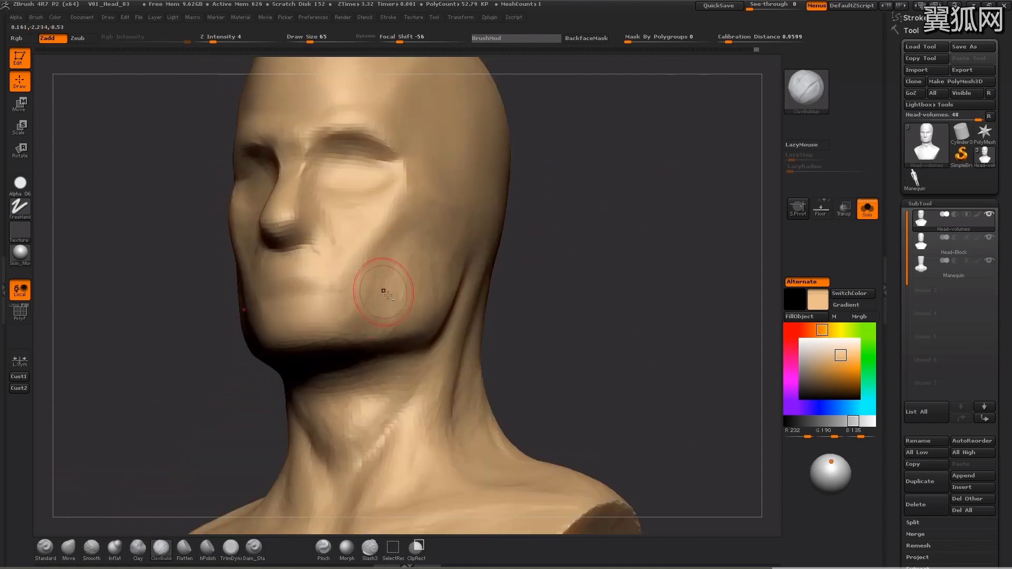
{"action": "left_click_drag", "start_coordinate": [382, 289], "coordinate": [334, 324]}
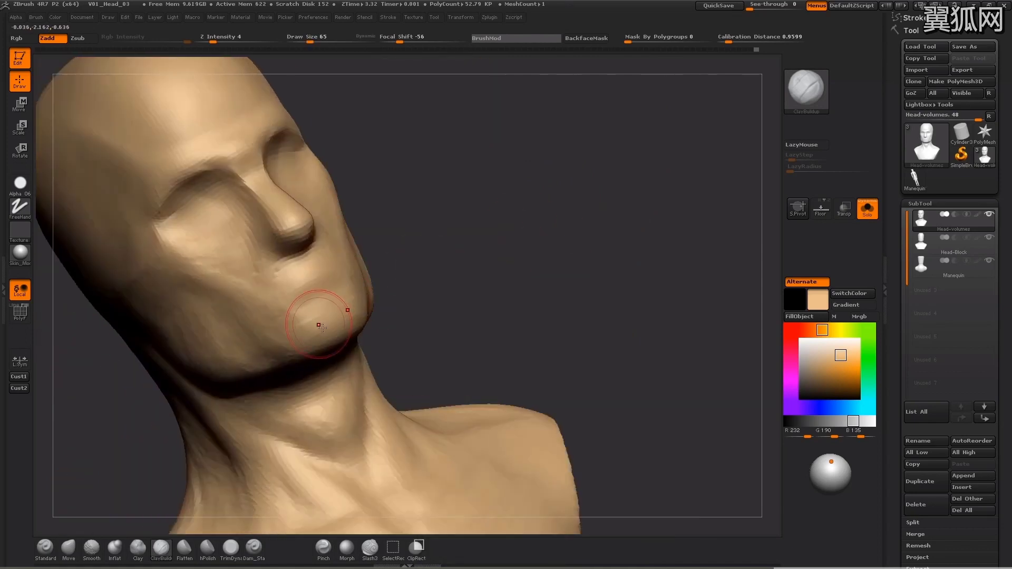
{"action": "mouse_move", "coordinate": [316, 309]}
{"action": "left_mouse_down"}
{"action": "mouse_move", "coordinate": [348, 311]}
{"action": "mouse_move", "coordinate": [328, 306]}
{"action": "mouse_move", "coordinate": [343, 325]}
{"action": "left_mouse_up"}
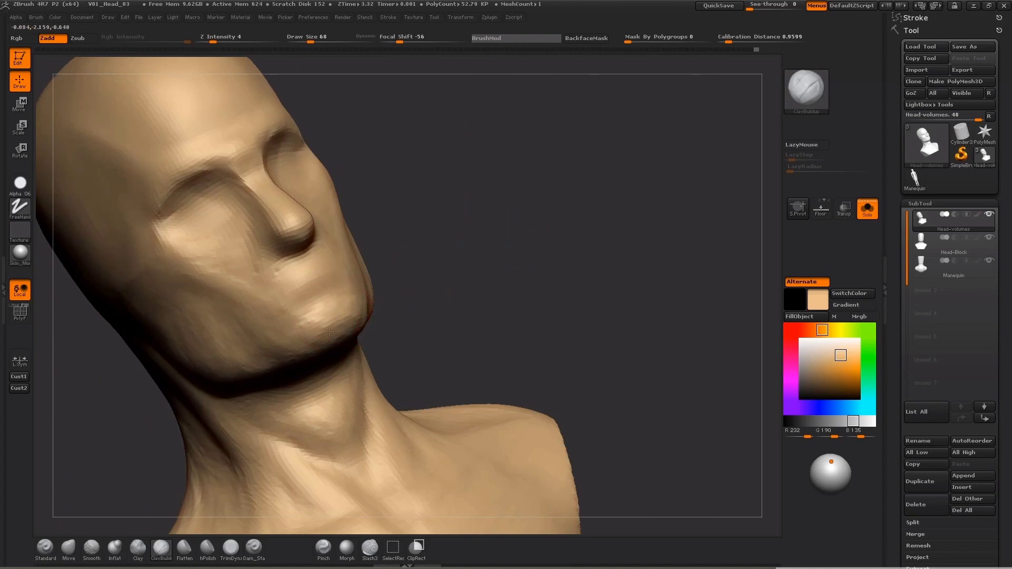
{"action": "left_click_drag", "start_coordinate": [601, 219], "coordinate": [336, 355]}
- Reshape the chin contour in profile with the Move brush at draw size 170
{"action": "left_click", "coordinate": [68, 546]}
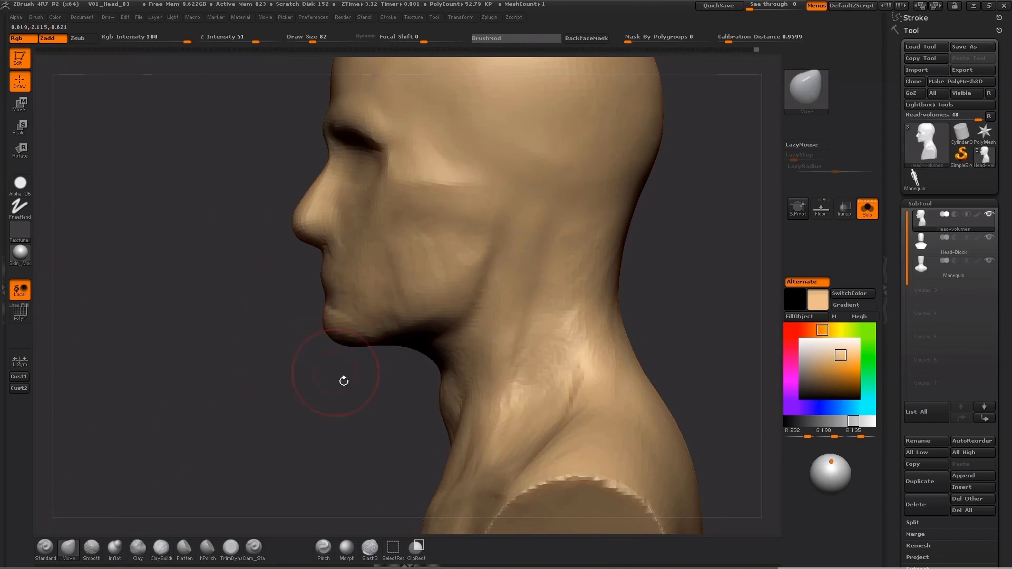
{"action": "left_click_drag", "start_coordinate": [343, 381], "coordinate": [313, 323]}
{"action": "left_click_drag", "start_coordinate": [318, 341], "coordinate": [325, 342]}
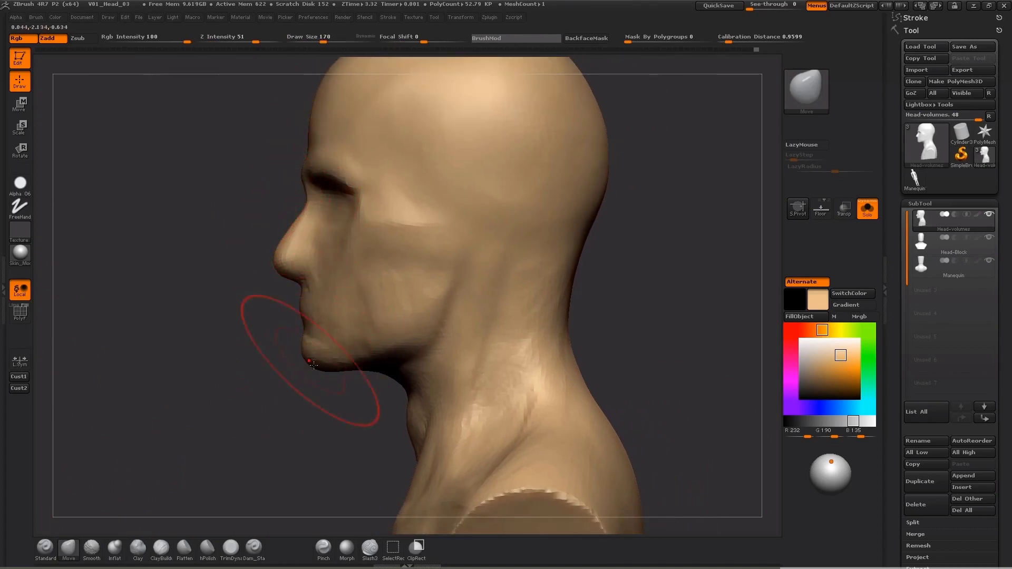
{"action": "key", "text": "s"}
{"action": "mouse_move", "coordinate": [322, 338]}
{"action": "left_mouse_down"}
{"action": "mouse_move", "coordinate": [312, 335]}
{"action": "mouse_move", "coordinate": [318, 366]}
{"action": "mouse_move", "coordinate": [335, 369]}
{"action": "left_mouse_up"}
- Adjust the nose tip and its underside in profile with the Move brush at draw size 105
{"action": "key", "text": "s"}
{"action": "key", "text": "s"}
{"action": "key", "text": "s"}
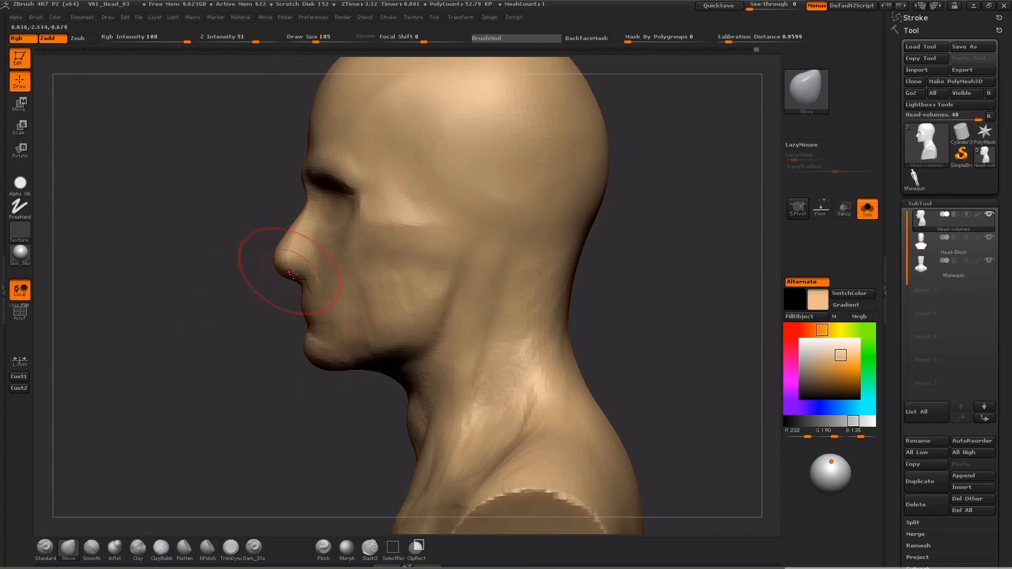
{"action": "mouse_move", "coordinate": [288, 259]}
{"action": "left_mouse_down"}
{"action": "mouse_move", "coordinate": [291, 250]}
{"action": "mouse_move", "coordinate": [316, 274]}
{"action": "left_mouse_up"}
- Adjust the mouth area between nose and chin with the Move brush at draw sizes 170 and 131
{"action": "key", "text": "s"}
{"action": "key", "text": "s"}
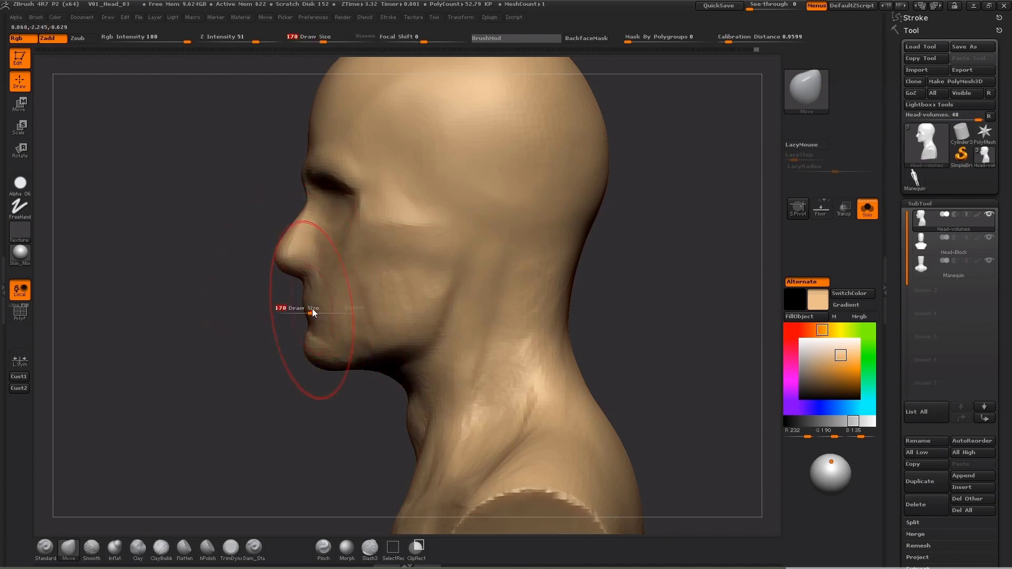
{"action": "left_click_drag", "start_coordinate": [311, 312], "coordinate": [338, 306]}
{"action": "key", "text": "s"}
{"action": "key", "text": "s"}
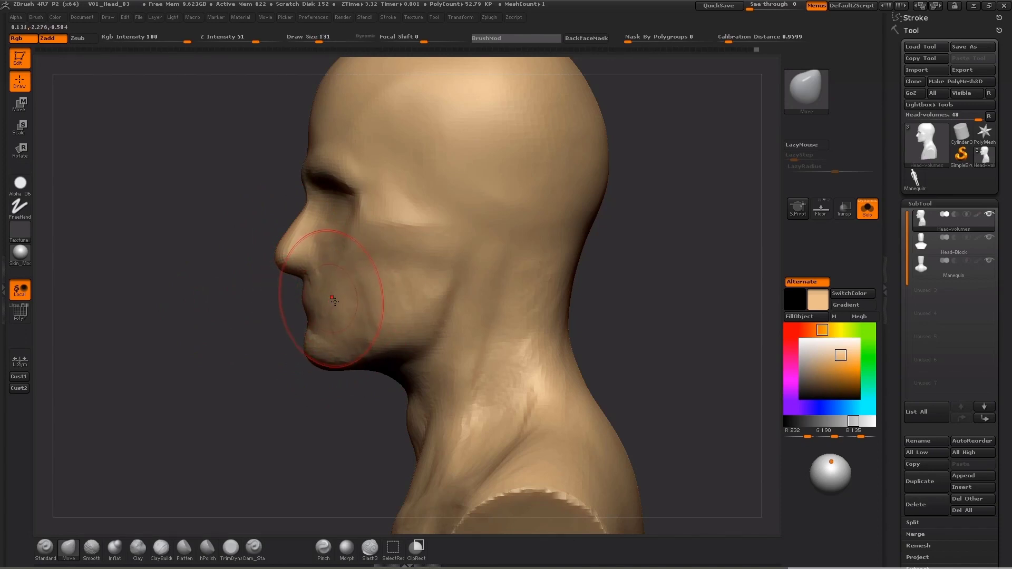
- Lay a Transpose line from the crown to the chin in front view and set its calibration distance to 2
{"action": "left_click_drag", "start_coordinate": [254, 343], "coordinate": [436, 317], "text": "alt"}
{"action": "left_click_drag", "start_coordinate": [551, 248], "coordinate": [514, 230], "text": "alt"}
{"action": "mouse_move", "coordinate": [514, 229]}
{"action": "left_mouse_down", "text": "alt"}
{"action": "mouse_move", "coordinate": [569, 215]}
{"action": "mouse_move", "coordinate": [572, 236]}
{"action": "left_mouse_up", "text": "alt"}
{"action": "left_click", "coordinate": [20, 104]}
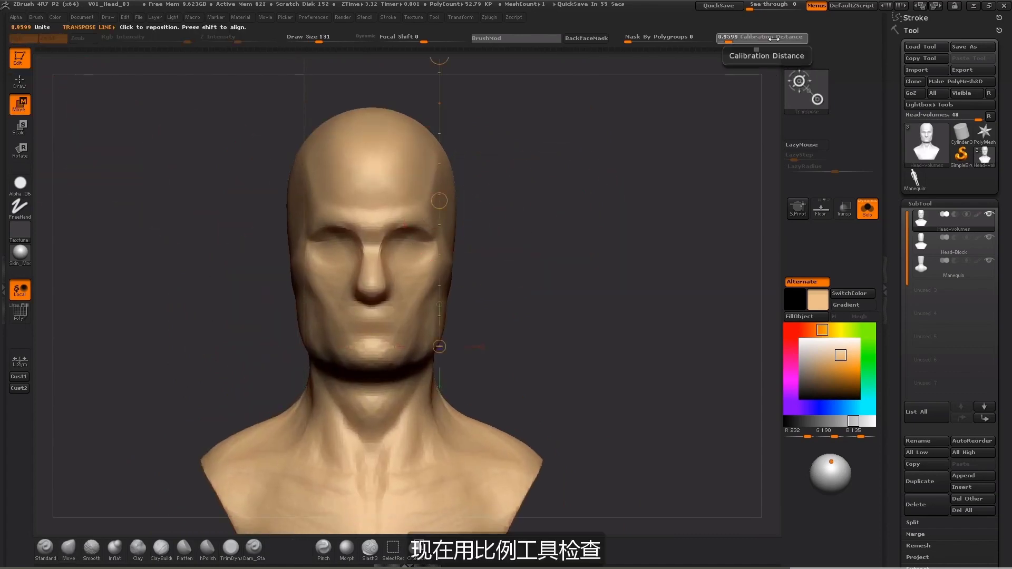
{"action": "left_click", "coordinate": [774, 39]}
{"action": "type", "text": "2"}
{"action": "key", "text": "Return"}
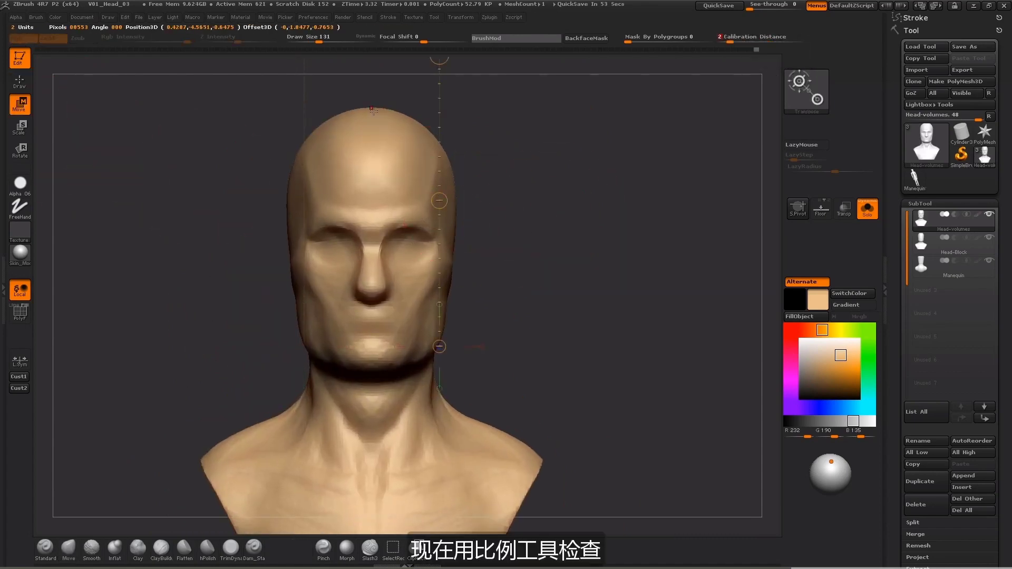
{"action": "left_click_drag", "start_coordinate": [373, 111], "coordinate": [386, 372]}
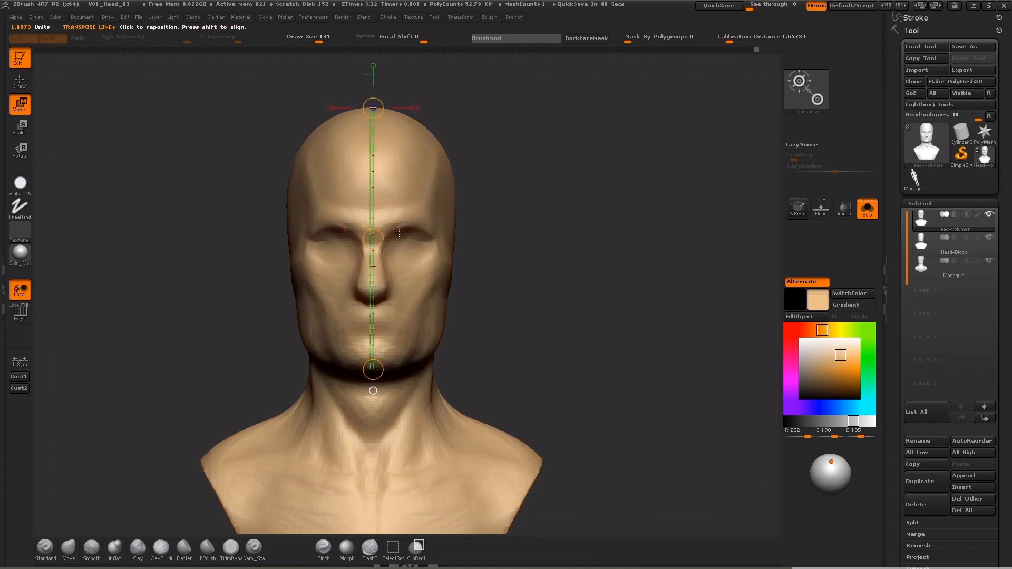
{"action": "left_click", "coordinate": [775, 38]}
{"action": "type", "text": "2"}
{"action": "key", "text": "Return"}
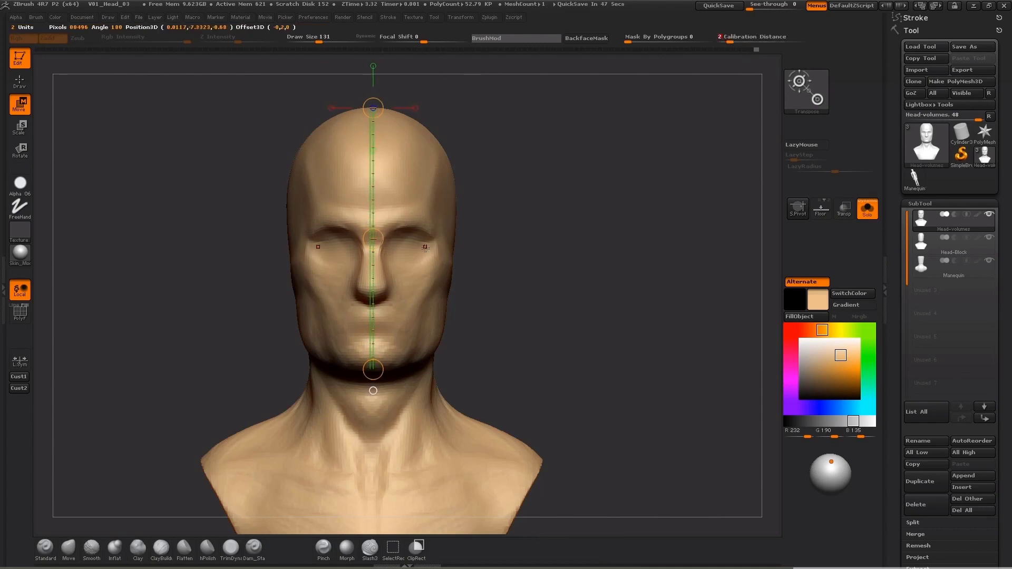
- Adjust the eye sockets with the Move brush at draw sizes 105 and 122, checking them against the Transpose line's midpoint
{"action": "key", "text": "q"}
{"action": "key", "text": "s"}
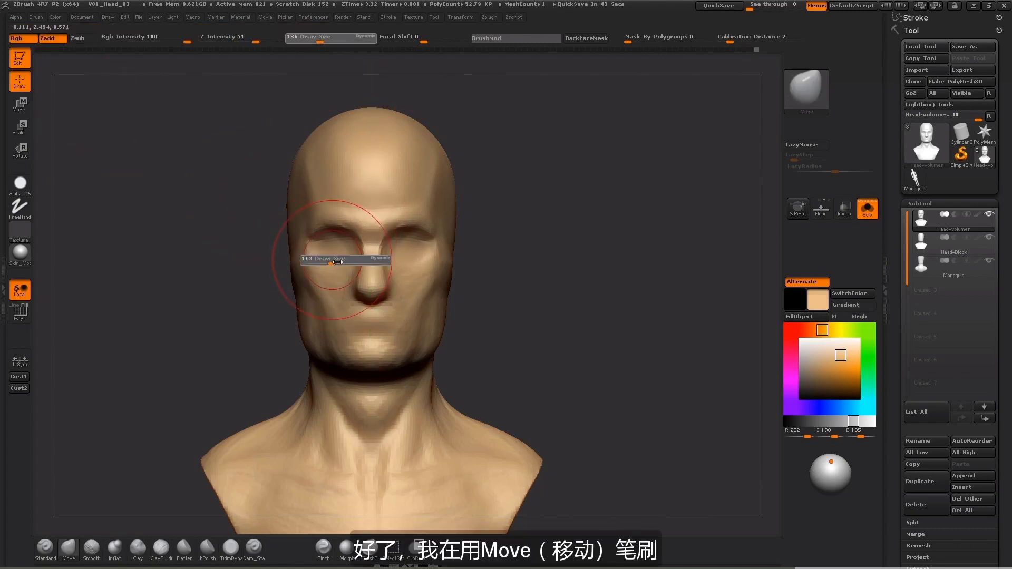
{"action": "left_click_drag", "start_coordinate": [337, 263], "coordinate": [336, 262]}
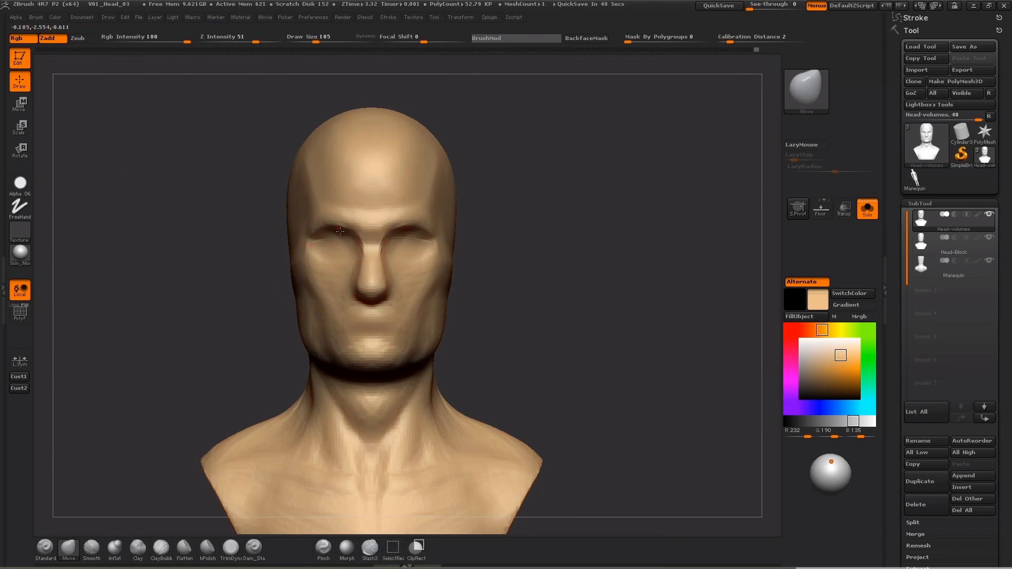
{"action": "left_click", "coordinate": [19, 104]}
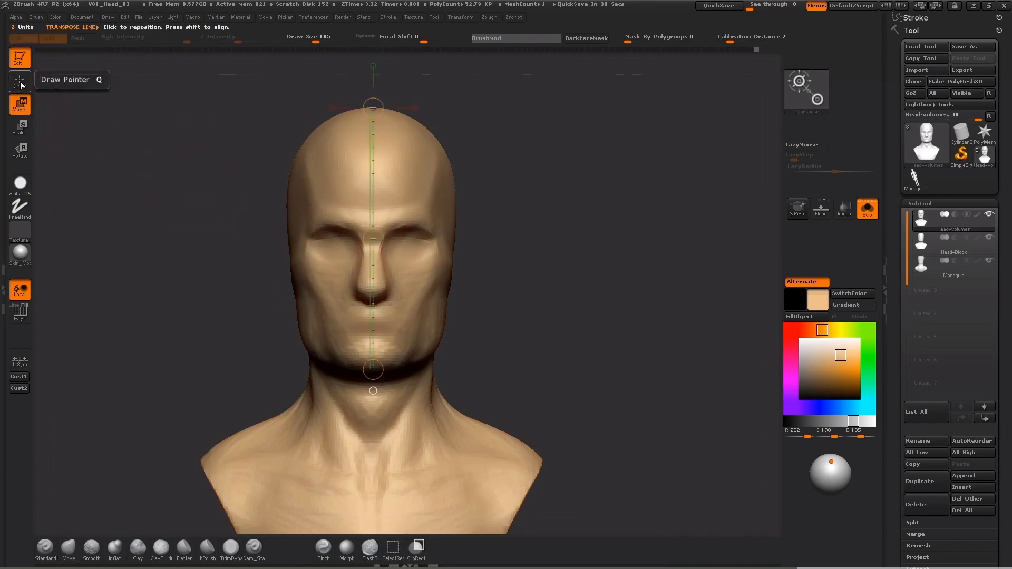
{"action": "left_click", "coordinate": [20, 81]}
{"action": "key", "text": "s"}
{"action": "left_click_drag", "start_coordinate": [339, 245], "coordinate": [342, 245]}
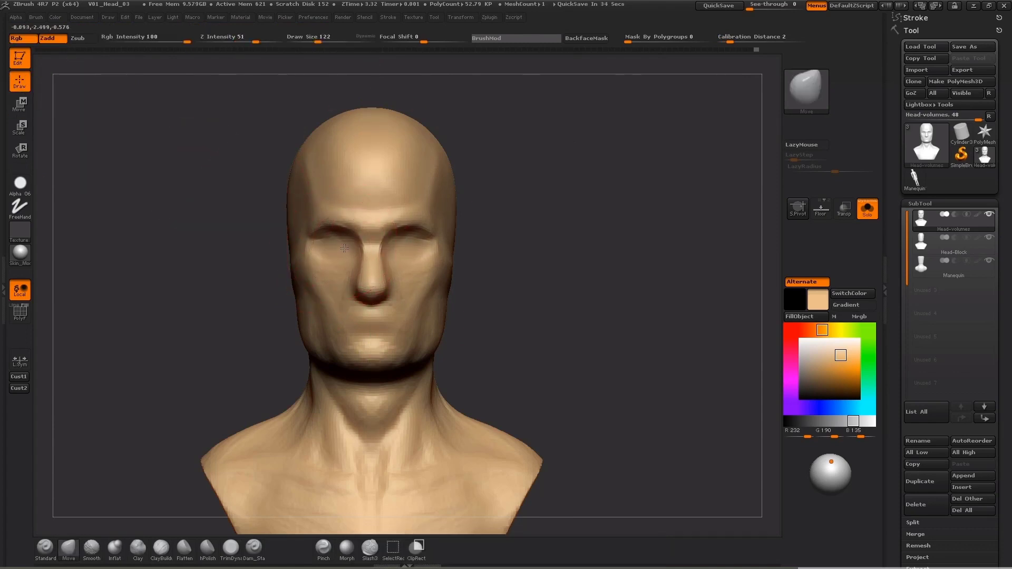
{"action": "left_click", "coordinate": [20, 104]}
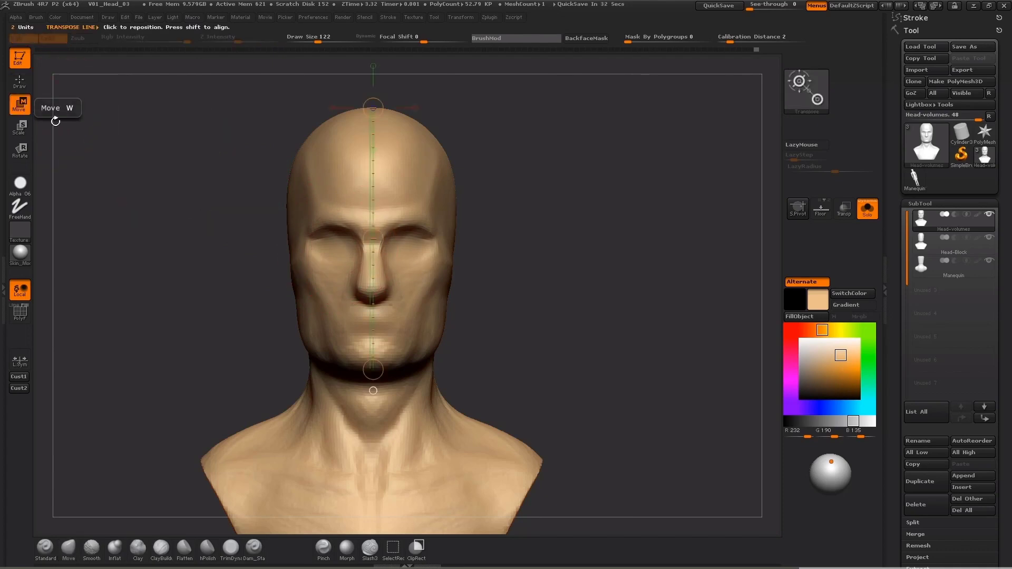
{"action": "left_click", "coordinate": [20, 84]}
- Reshape the nose tip in profile with the Move brush at draw sizes 93 and 82
{"action": "left_click_drag", "start_coordinate": [640, 175], "coordinate": [510, 177]}
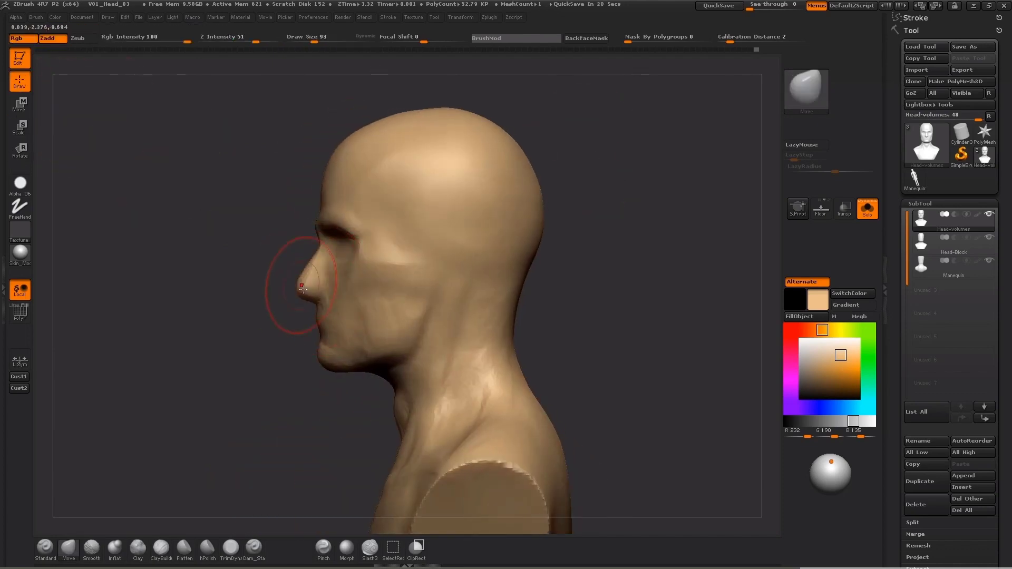
{"action": "left_click_drag", "start_coordinate": [237, 338], "coordinate": [252, 366]}
{"action": "key", "text": "s"}
{"action": "mouse_move", "coordinate": [319, 274]}
{"action": "left_mouse_down"}
{"action": "mouse_move", "coordinate": [288, 302]}
{"action": "mouse_move", "coordinate": [292, 339]}
{"action": "left_mouse_up"}
{"action": "key", "text": "s"}
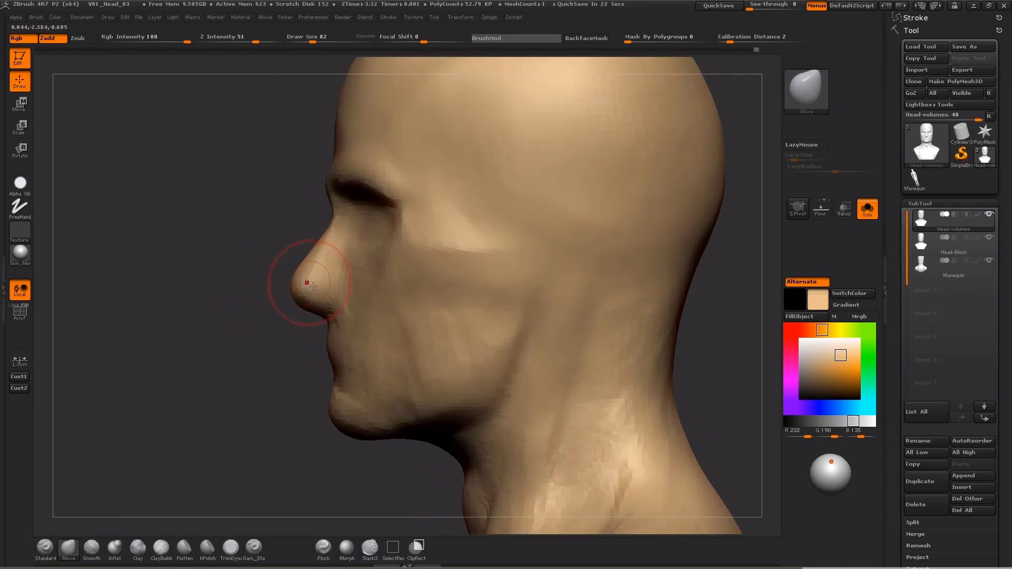
- Refine the nose bridge and the underside of the tip with the Move brush at draw sizes 72 and 62
{"action": "key", "text": "["}
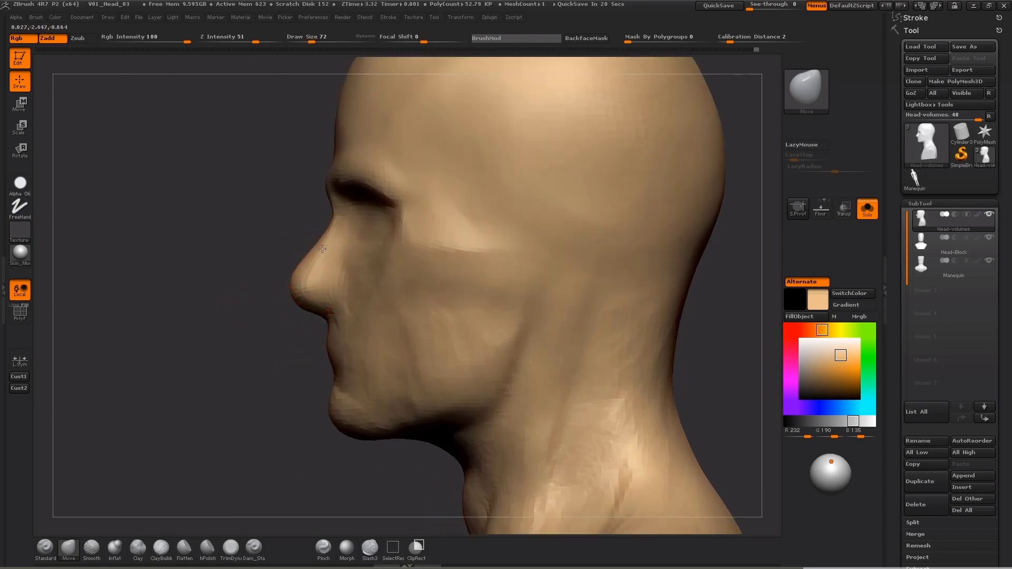
{"action": "key", "text": "s"}
{"action": "left_click_drag", "start_coordinate": [317, 252], "coordinate": [319, 254]}
{"action": "key", "text": "s"}
{"action": "left_click", "coordinate": [296, 297]}
{"action": "key", "text": "s"}
{"action": "left_click", "coordinate": [297, 292]}
{"action": "key", "text": "s"}
{"action": "left_click", "coordinate": [313, 315]}
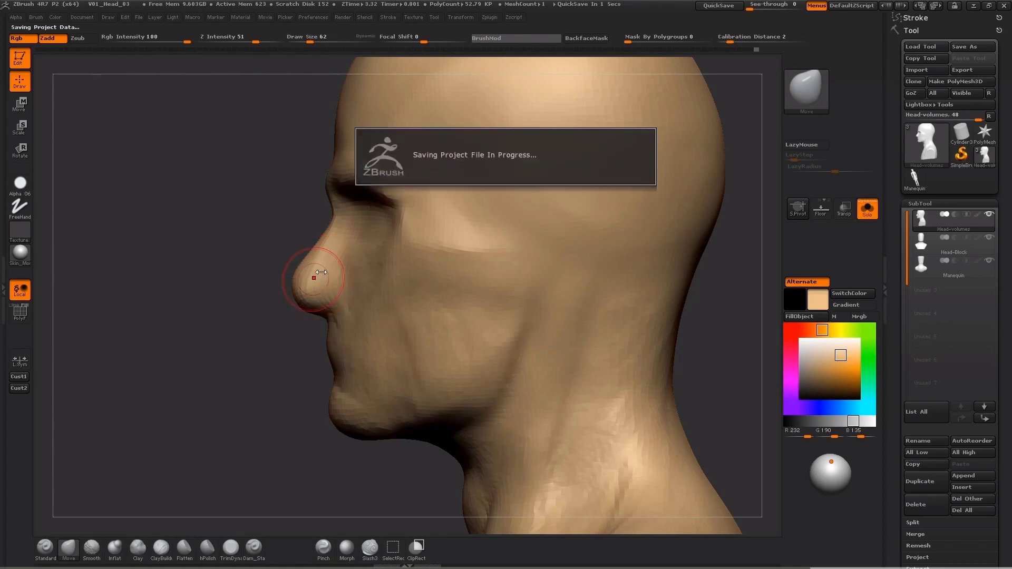
- Build up the area around the mouth below the nose with the ClayBuildup brush at draw size 53
{"action": "key", "text": "shift"}
{"action": "left_click_drag", "start_coordinate": [290, 300], "coordinate": [288, 259], "text": "alt"}
{"action": "mouse_move", "coordinate": [558, 255]}
{"action": "left_mouse_down"}
{"action": "mouse_move", "coordinate": [526, 237]}
{"action": "mouse_move", "coordinate": [534, 266]}
{"action": "left_mouse_up"}
{"action": "left_click_drag", "start_coordinate": [538, 240], "coordinate": [549, 290], "text": "alt"}
{"action": "left_click", "coordinate": [161, 548]}
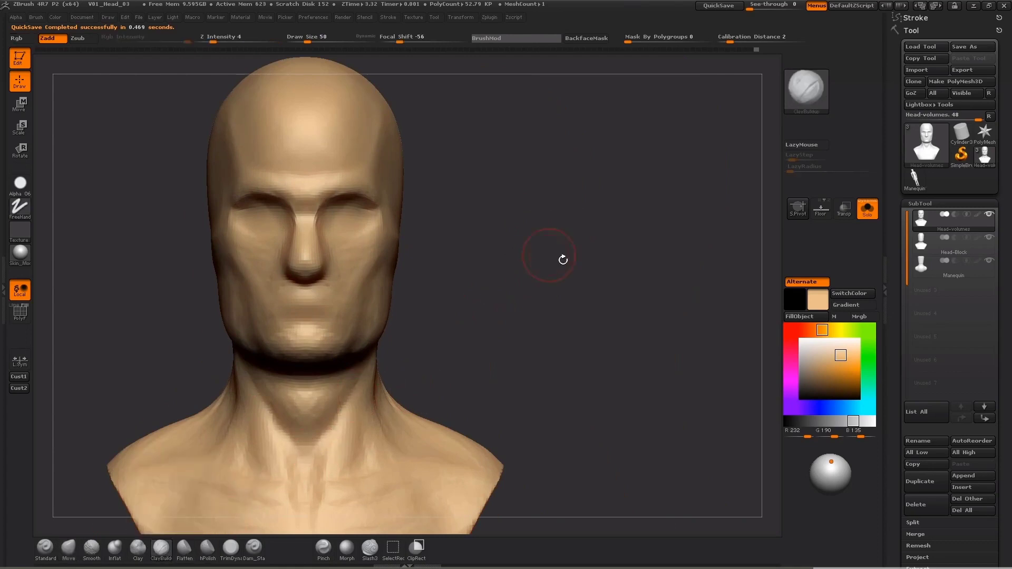
{"action": "mouse_move", "coordinate": [557, 250]}
{"action": "left_mouse_down"}
{"action": "mouse_move", "coordinate": [610, 221]}
{"action": "mouse_move", "coordinate": [543, 211]}
{"action": "left_mouse_up"}
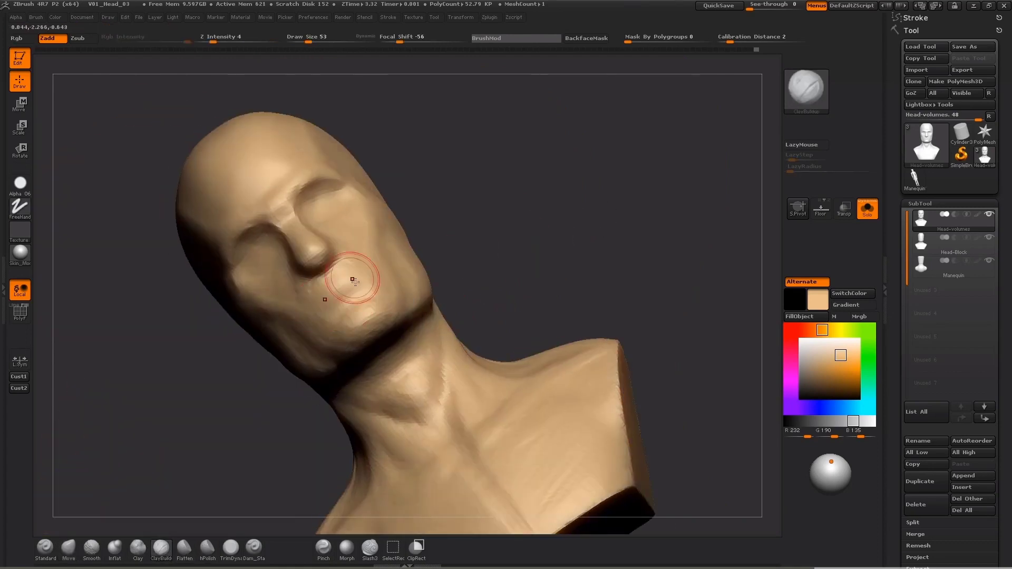
{"action": "left_click_drag", "start_coordinate": [506, 248], "coordinate": [575, 237]}
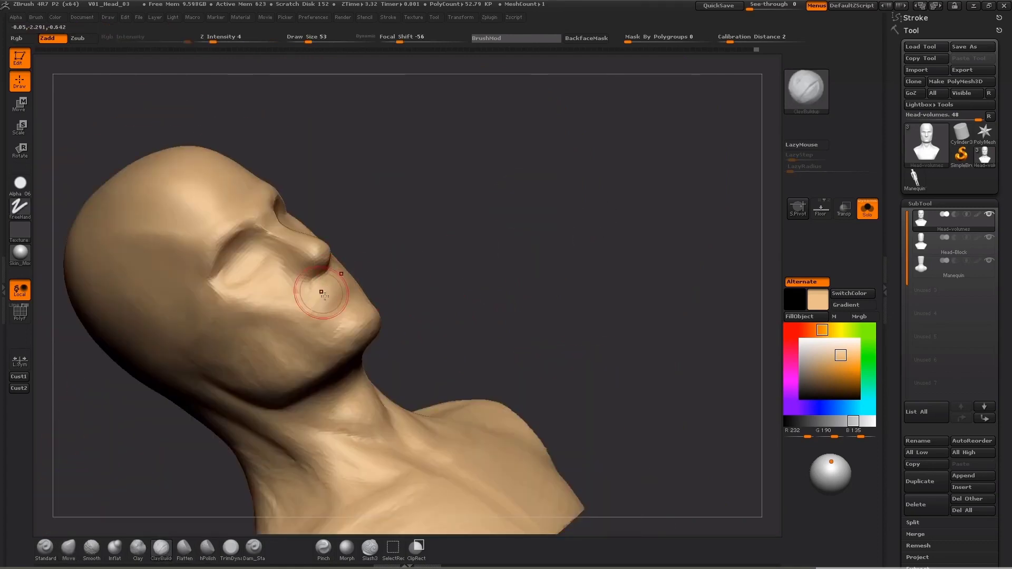
{"action": "left_click_drag", "start_coordinate": [324, 294], "coordinate": [338, 289]}
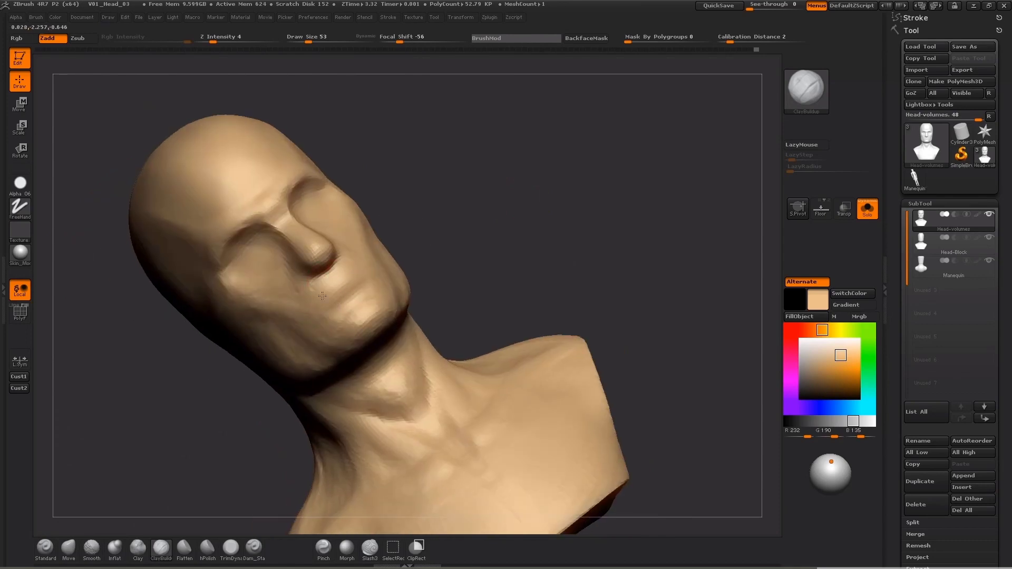
{"action": "left_click_drag", "start_coordinate": [519, 216], "coordinate": [521, 150]}
- Pull the mouth area into a rounder bulge from below with the Move brush at draw size 82
{"action": "left_click", "coordinate": [69, 550]}
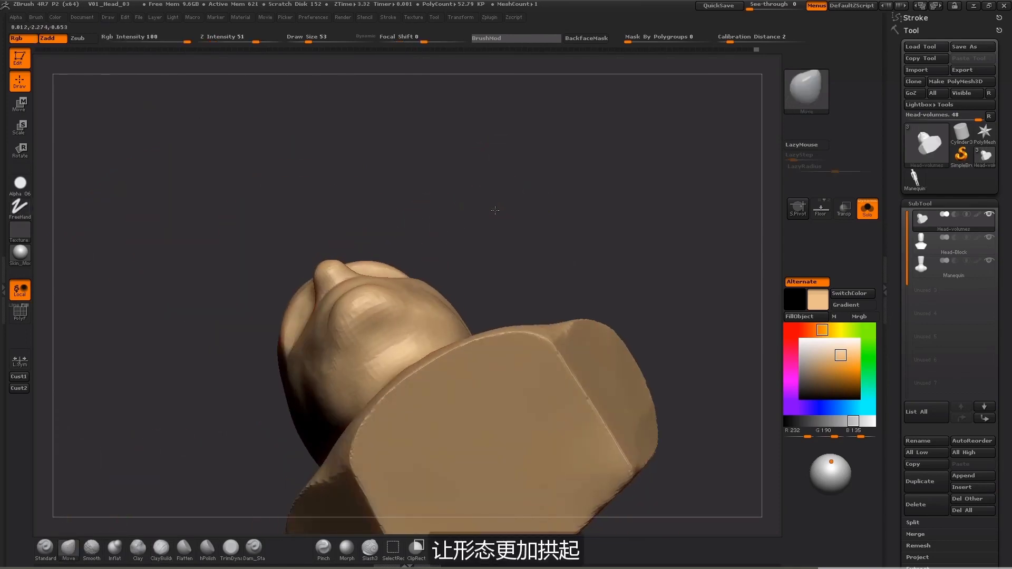
{"action": "left_click_drag", "start_coordinate": [495, 210], "coordinate": [476, 212]}
{"action": "key", "text": "]"}
{"action": "key", "text": "]"}
{"action": "left_click_drag", "start_coordinate": [322, 323], "coordinate": [322, 329]}
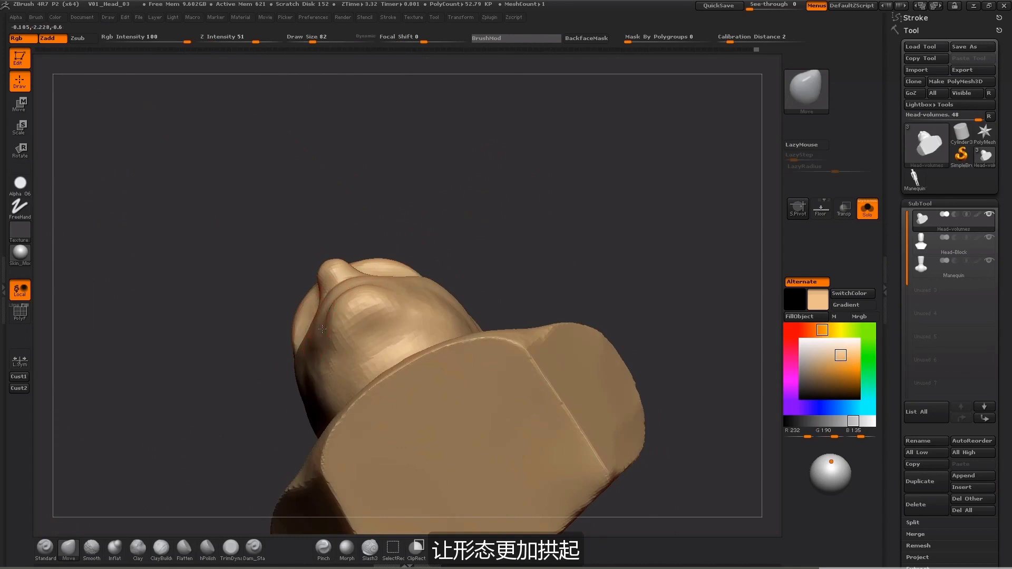
{"action": "mouse_move", "coordinate": [253, 311]}
{"action": "left_mouse_down"}
{"action": "mouse_move", "coordinate": [237, 404]}
{"action": "mouse_move", "coordinate": [298, 417]}
{"action": "left_mouse_up"}
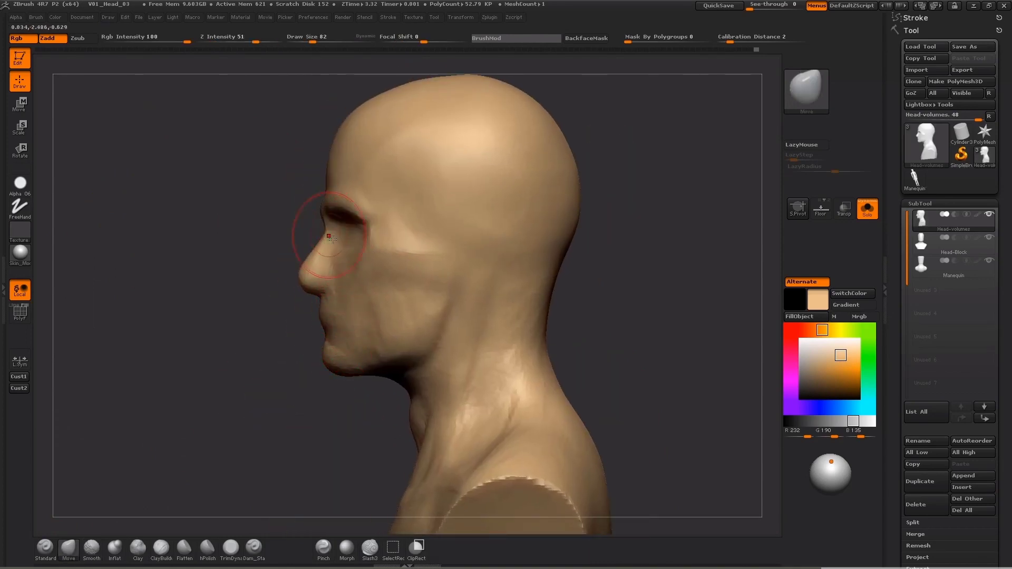
- Adjust the root of the nose in profile with the Move brush at draw size 78
{"action": "key", "text": "s"}
{"action": "mouse_move", "coordinate": [338, 241]}
{"action": "left_mouse_down"}
{"action": "mouse_move", "coordinate": [297, 219]}
{"action": "mouse_move", "coordinate": [243, 225]}
{"action": "mouse_move", "coordinate": [267, 267]}
{"action": "left_mouse_up"}
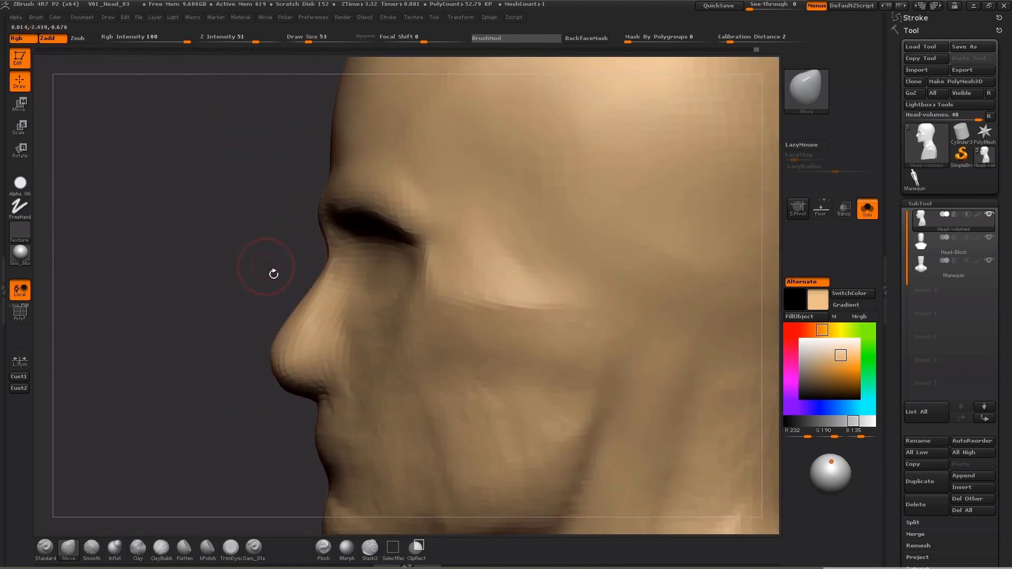
{"action": "key", "text": "s"}
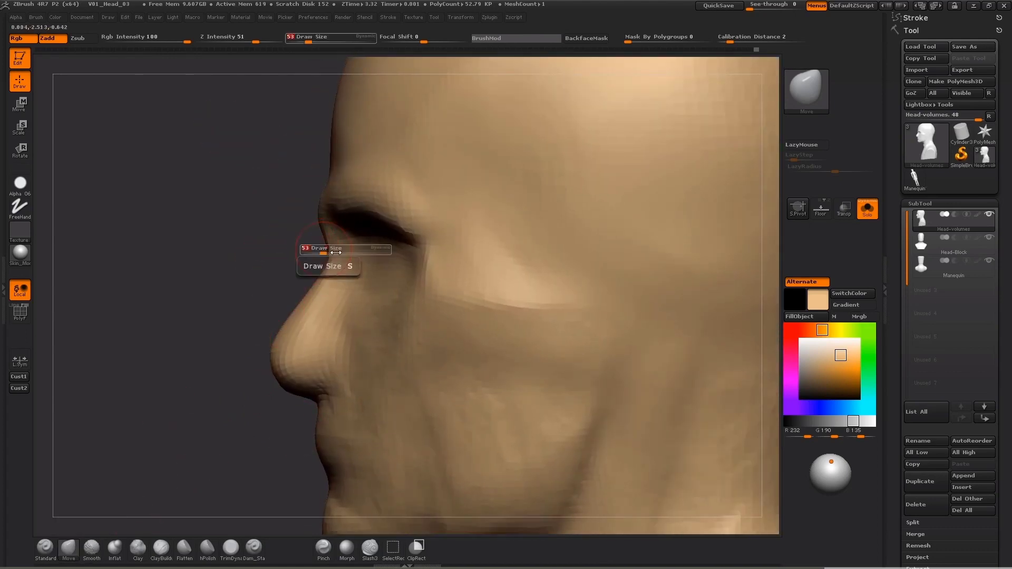
{"action": "left_click_drag", "start_coordinate": [333, 249], "coordinate": [341, 249]}
{"action": "left_click_drag", "start_coordinate": [332, 253], "coordinate": [293, 224]}
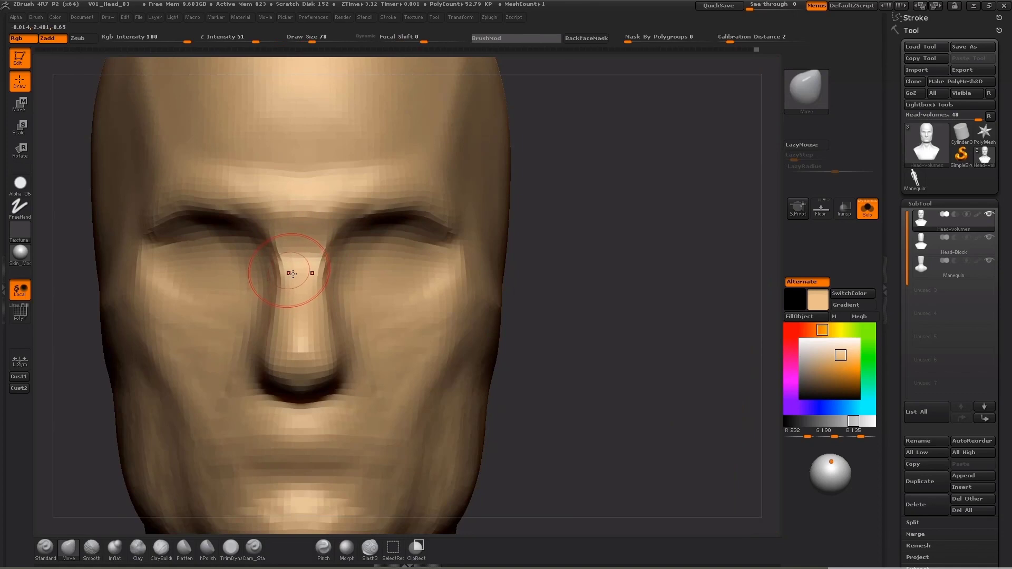
- Refine the sides of the nose bridge and the inner brow with the Move brush at draw sizes 82 and 68
{"action": "key", "text": "s"}
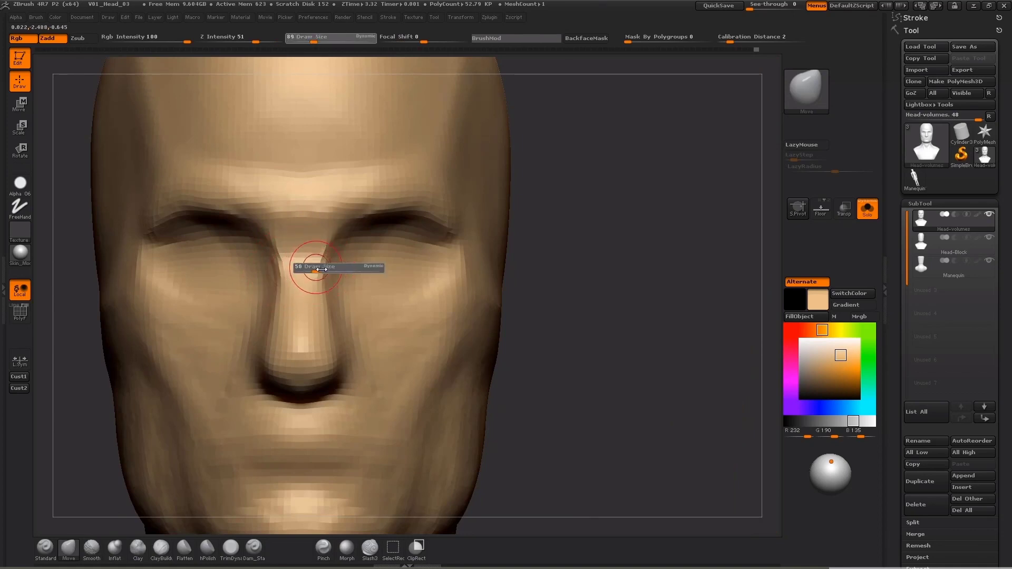
{"action": "key", "text": "s"}
{"action": "left_click_drag", "start_coordinate": [320, 268], "coordinate": [339, 237]}
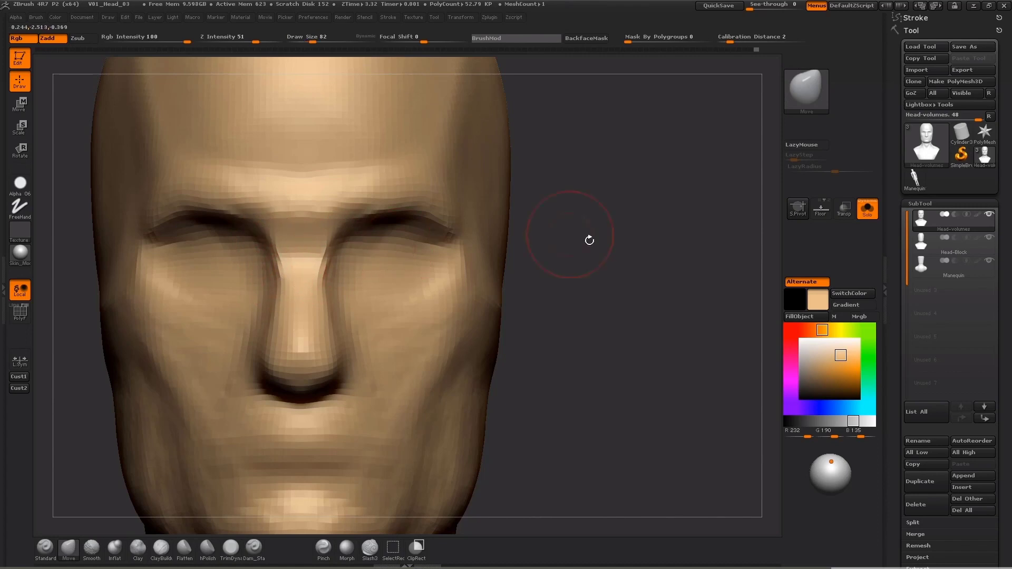
{"action": "left_click_drag", "start_coordinate": [590, 240], "coordinate": [326, 263]}
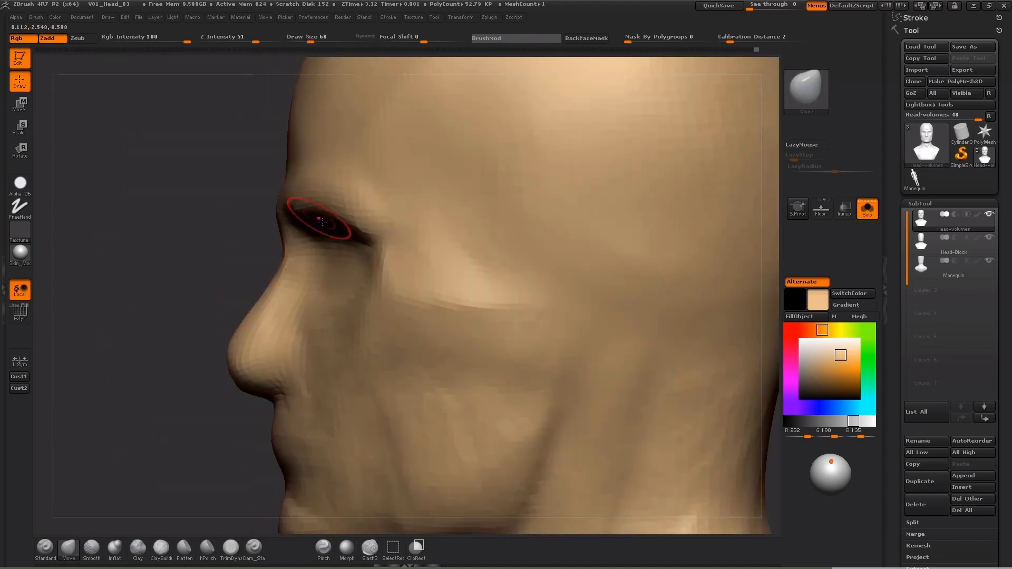
{"action": "left_click_drag", "start_coordinate": [221, 276], "coordinate": [303, 224], "text": "shift"}
{"action": "mouse_move", "coordinate": [367, 204]}
{"action": "left_mouse_down"}
{"action": "mouse_move", "coordinate": [355, 225]}
{"action": "mouse_move", "coordinate": [363, 219]}
{"action": "left_mouse_up"}
{"action": "key", "text": "s"}
{"action": "key", "text": "shift"}
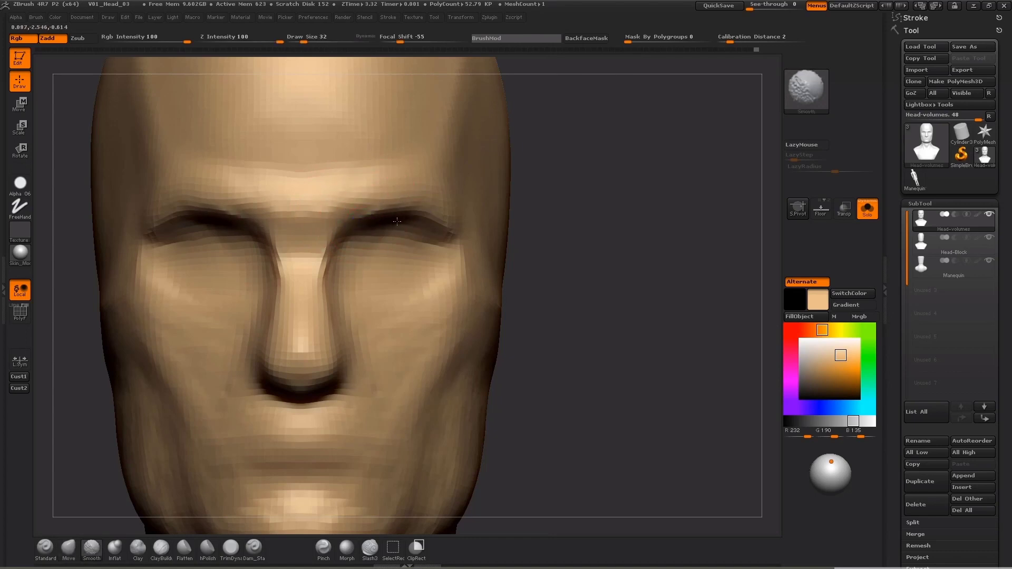
- Try to reshape the inner eye corners beside the nose bridge with the Move brush at draw size 75
{"action": "mouse_move", "coordinate": [576, 232]}
{"action": "left_mouse_down", "text": "alt"}
{"action": "mouse_move", "coordinate": [584, 220]}
{"action": "mouse_move", "coordinate": [557, 225]}
{"action": "mouse_move", "coordinate": [578, 228]}
{"action": "left_mouse_up", "text": "alt"}
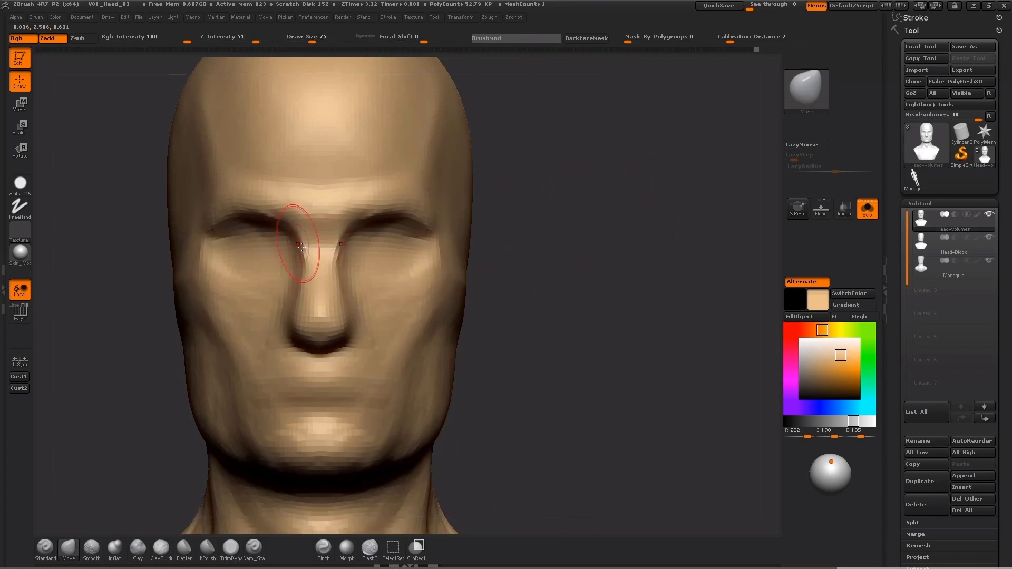
{"action": "mouse_move", "coordinate": [301, 247]}
{"action": "left_mouse_down"}
{"action": "mouse_move", "coordinate": [292, 230]}
{"action": "mouse_move", "coordinate": [309, 258]}
{"action": "left_mouse_up"}
{"action": "key", "text": "s"}
{"action": "key", "text": "ctrl+z"}
- Shape the sides of the nose tip in front view with the Move brush at draw size 65 and check the profile
{"action": "key", "text": "s"}
{"action": "key", "text": "s"}
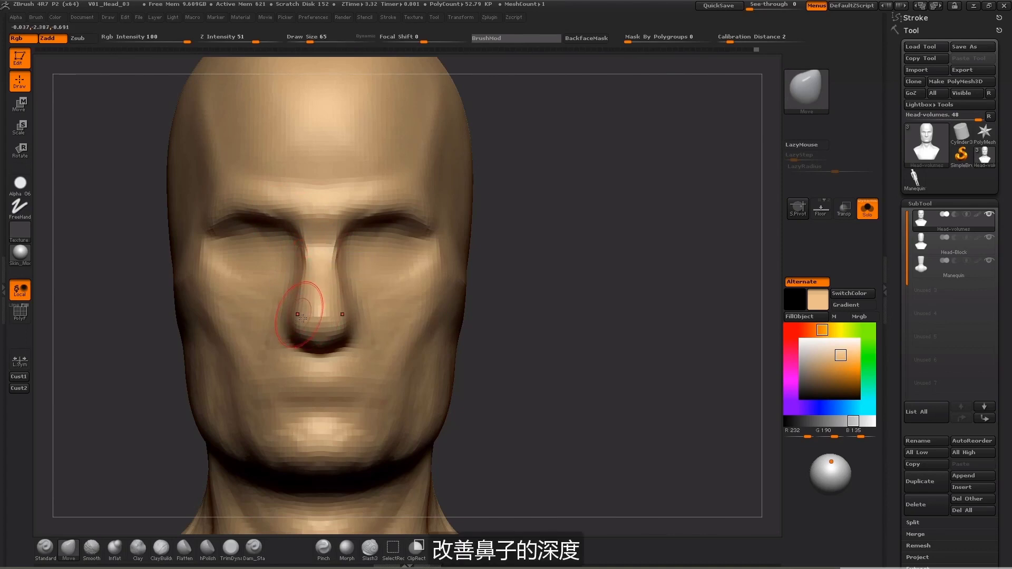
{"action": "key", "text": "s"}
{"action": "left_click_drag", "start_coordinate": [294, 326], "coordinate": [296, 327]}
{"action": "mouse_move", "coordinate": [543, 337]}
{"action": "left_mouse_down"}
{"action": "mouse_move", "coordinate": [348, 339]}
{"action": "mouse_move", "coordinate": [323, 325]}
{"action": "left_mouse_up"}
{"action": "key", "text": "s"}
{"action": "mouse_move", "coordinate": [208, 415]}
{"action": "left_mouse_down", "text": "alt"}
{"action": "mouse_move", "coordinate": [209, 379]}
{"action": "mouse_move", "coordinate": [197, 372]}
{"action": "left_mouse_up", "text": "alt"}
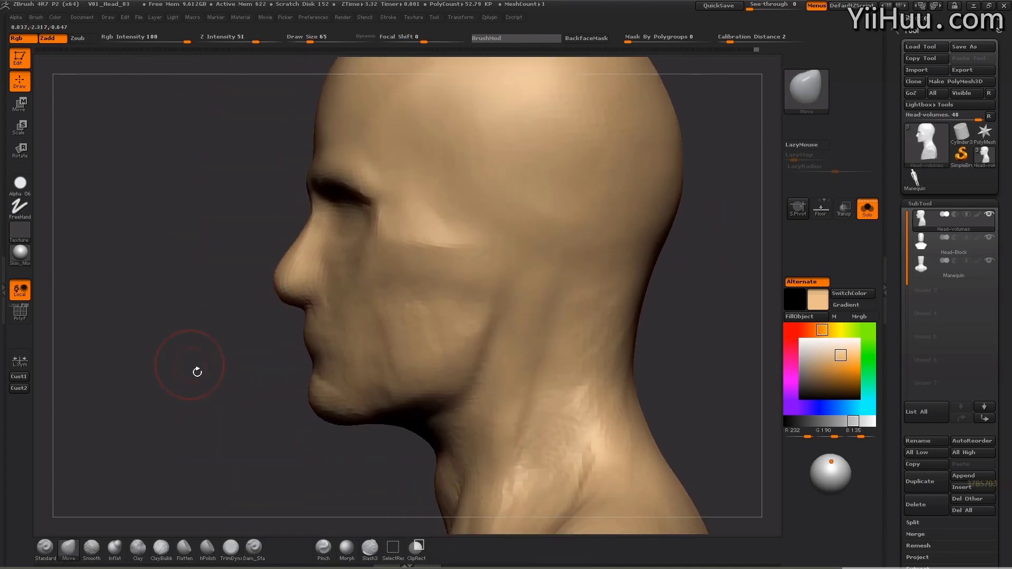
- Build up the transition between the nose and the cheekbones with the ClayBuildup brush at draw size 65
{"action": "left_click", "coordinate": [162, 549]}
{"action": "left_click_drag", "start_coordinate": [142, 407], "coordinate": [254, 403], "text": "shift"}
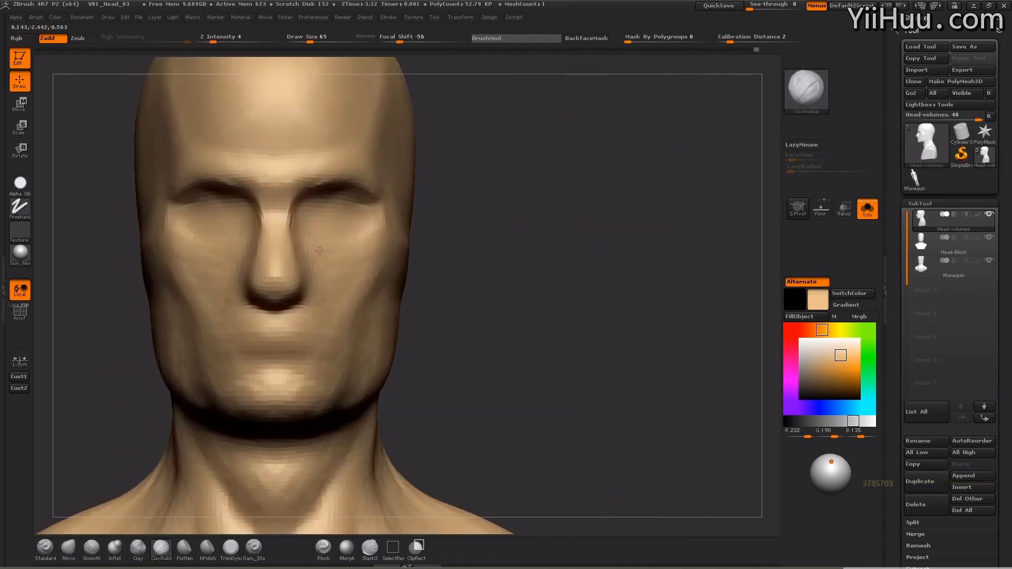
{"action": "left_click_drag", "start_coordinate": [487, 222], "coordinate": [586, 227]}
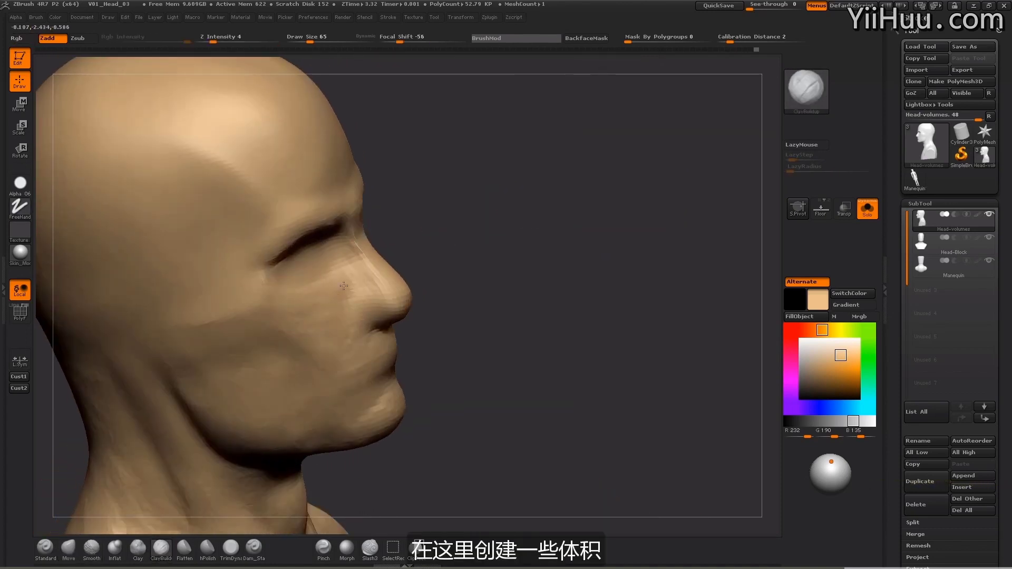
{"action": "left_click_drag", "start_coordinate": [488, 209], "coordinate": [466, 205]}
{"action": "left_click_drag", "start_coordinate": [369, 263], "coordinate": [359, 287]}
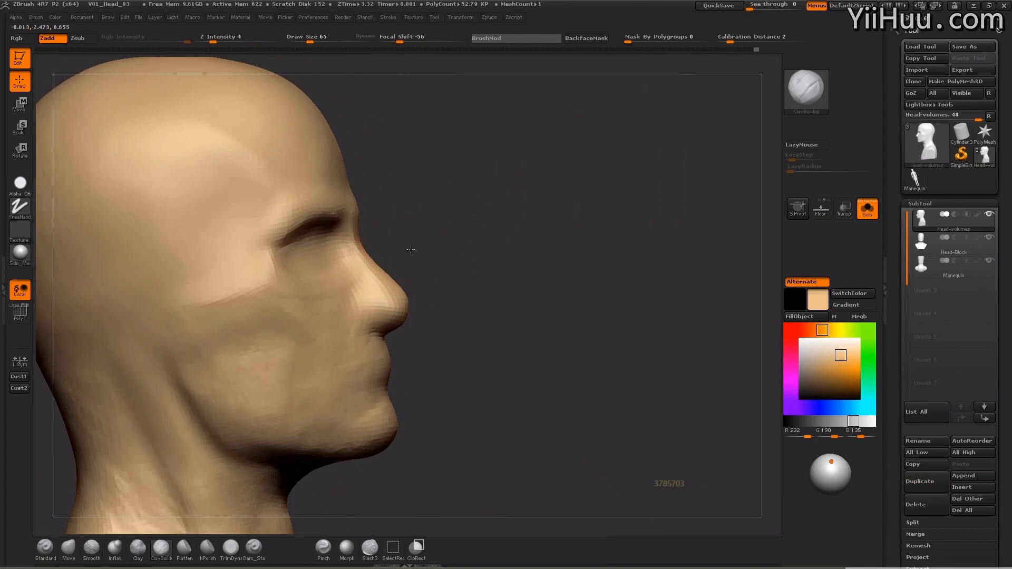
{"action": "left_click_drag", "start_coordinate": [409, 248], "coordinate": [435, 244]}
{"action": "left_click_drag", "start_coordinate": [365, 270], "coordinate": [346, 301]}
{"action": "mouse_move", "coordinate": [464, 260]}
{"action": "left_mouse_down"}
{"action": "mouse_move", "coordinate": [465, 228]}
{"action": "mouse_move", "coordinate": [417, 232]}
{"action": "left_mouse_up"}
{"action": "mouse_move", "coordinate": [372, 279]}
{"action": "left_mouse_down"}
{"action": "mouse_move", "coordinate": [353, 262]}
{"action": "mouse_move", "coordinate": [326, 262]}
{"action": "left_mouse_up"}
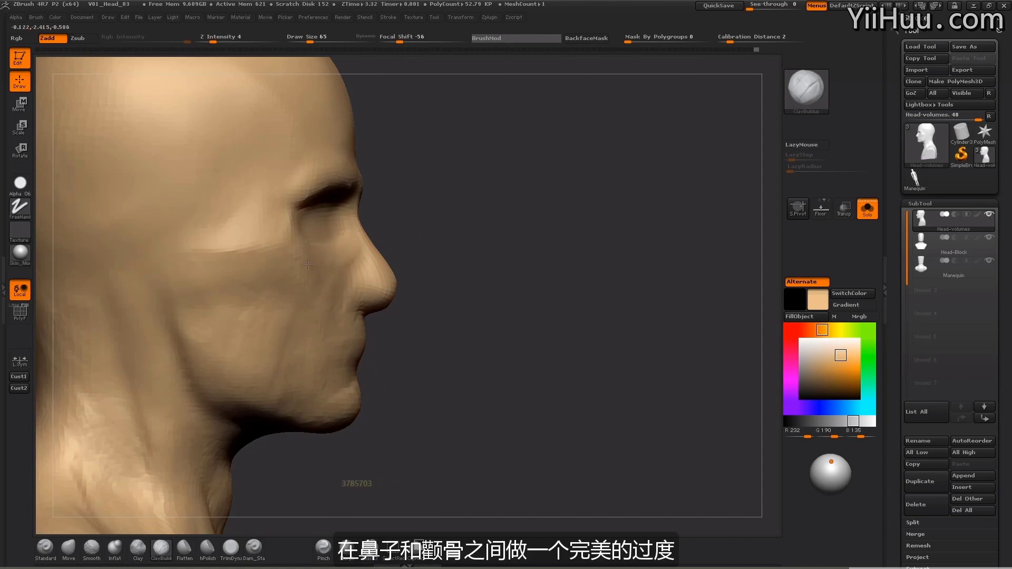
{"action": "left_click_drag", "start_coordinate": [606, 232], "coordinate": [530, 216], "text": "shift"}
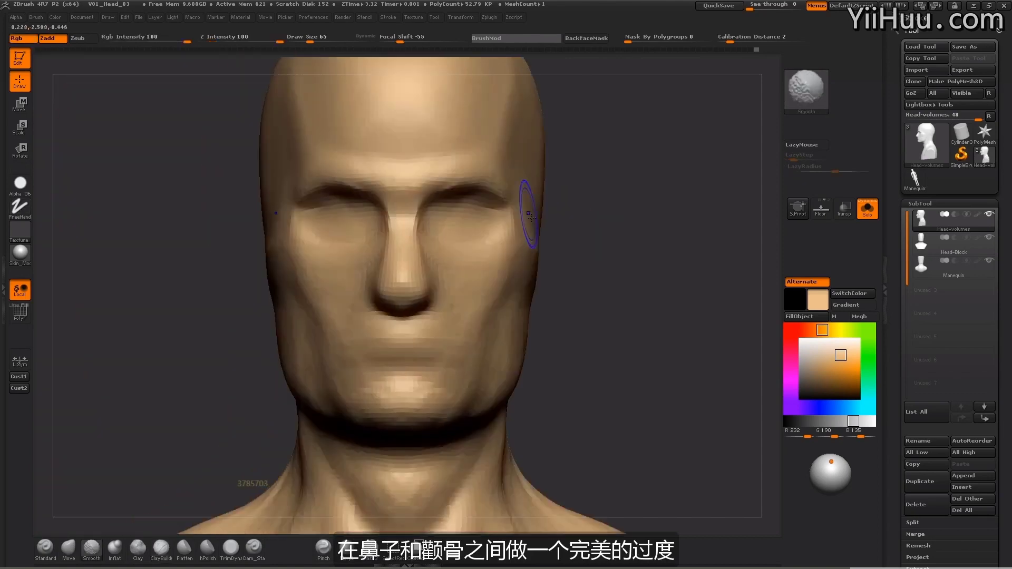
{"action": "left_click_drag", "start_coordinate": [606, 256], "coordinate": [688, 235]}
{"action": "mouse_move", "coordinate": [351, 258]}
{"action": "left_mouse_down"}
{"action": "mouse_move", "coordinate": [318, 289]}
{"action": "mouse_move", "coordinate": [330, 260]}
{"action": "mouse_move", "coordinate": [353, 250]}
{"action": "left_mouse_up"}
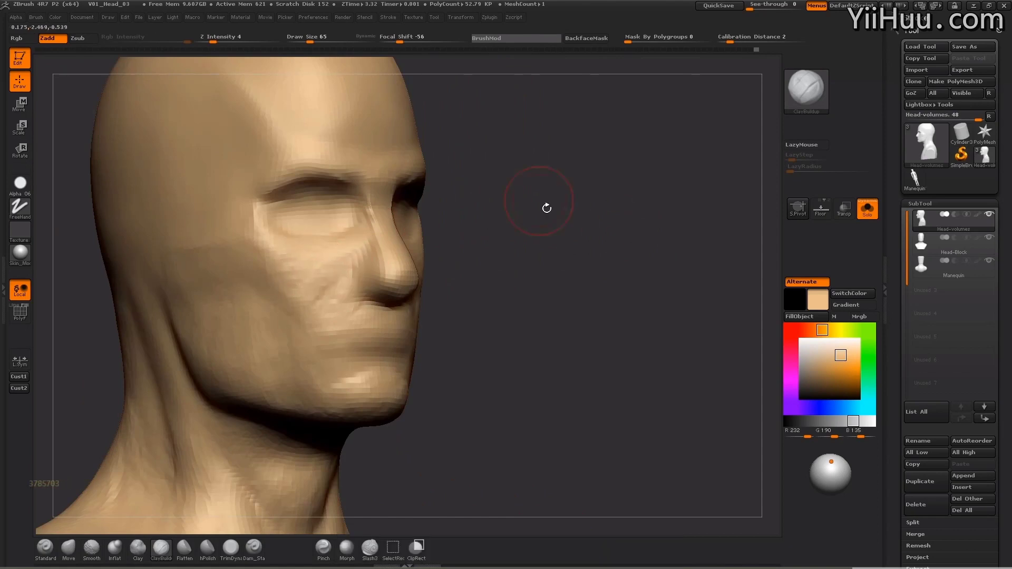
{"action": "left_click_drag", "start_coordinate": [547, 209], "coordinate": [331, 270], "text": "shift"}
- Push the cheekbone outline slightly outward in front view with the Move brush at draw size 50
{"action": "key", "text": "]"}
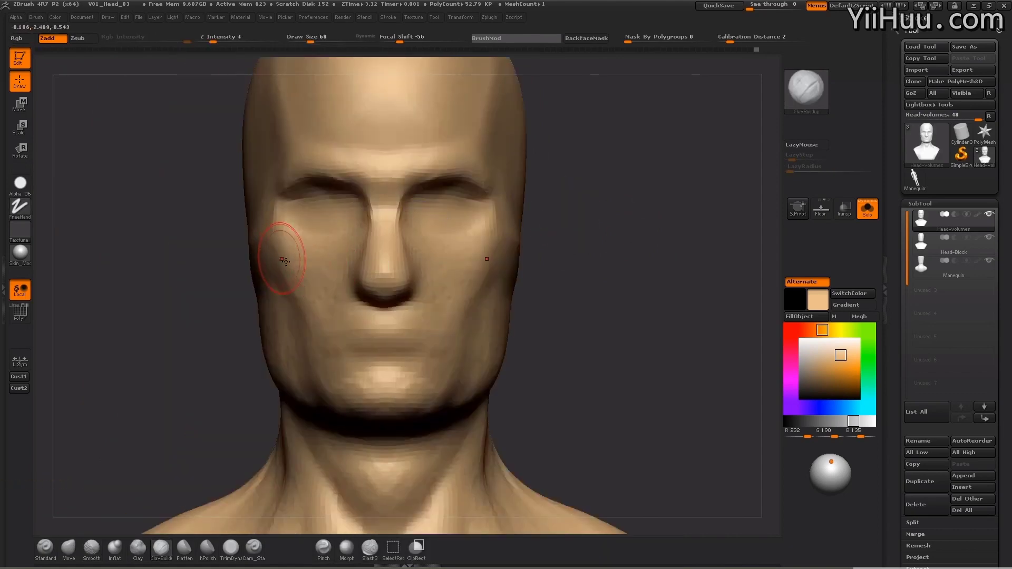
{"action": "left_click", "coordinate": [69, 549]}
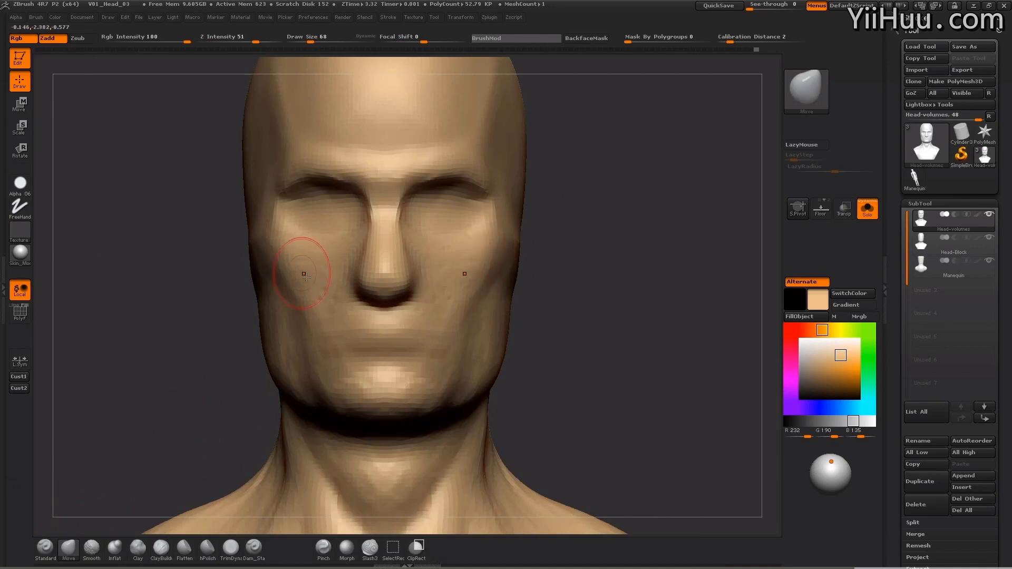
{"action": "key", "text": "s"}
{"action": "key", "text": "s"}
{"action": "left_click_drag", "start_coordinate": [279, 257], "coordinate": [276, 256]}
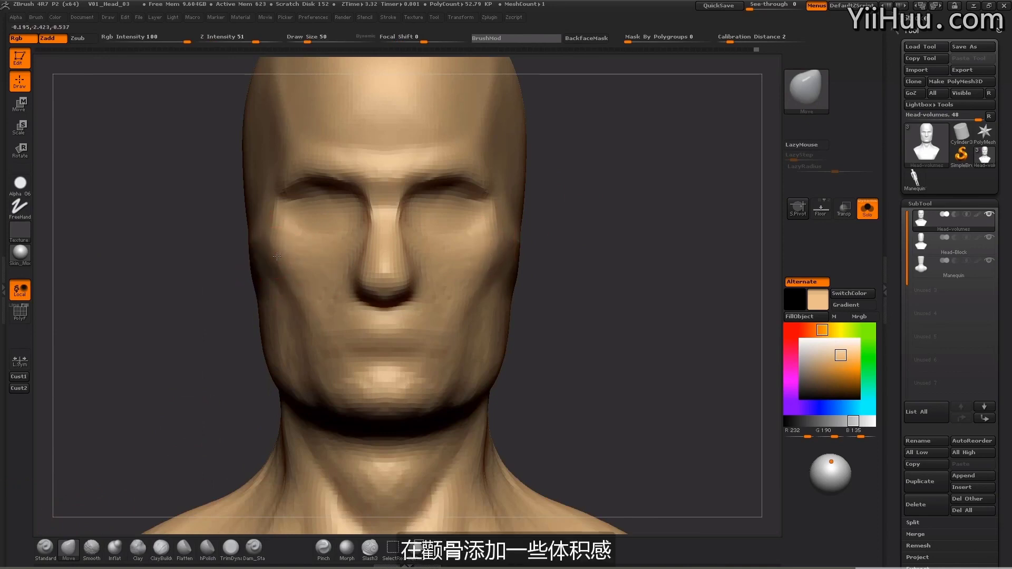
{"action": "left_click_drag", "start_coordinate": [139, 379], "coordinate": [149, 363]}
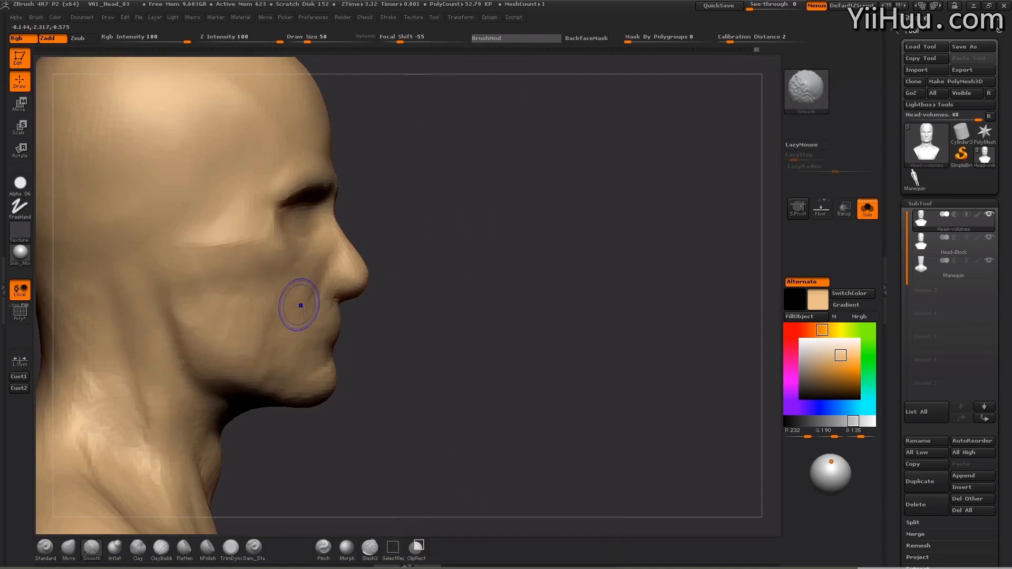
- Carve a diagonal cheekbone guide line with the Dam_Standard brush at Z Intensity 13 and draw size 82
{"action": "left_click", "coordinate": [254, 549]}
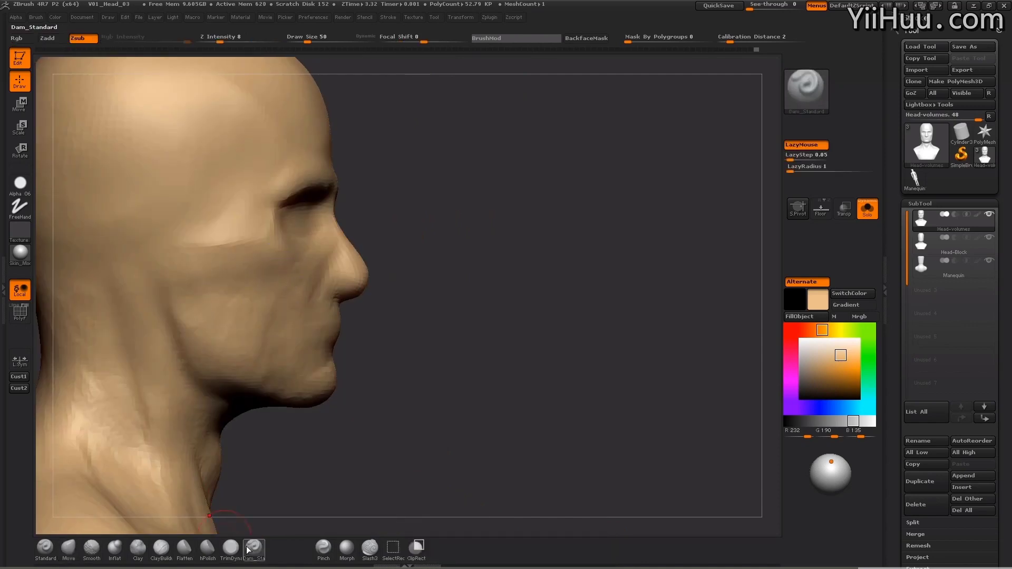
{"action": "left_click", "coordinate": [227, 41]}
{"action": "left_click", "coordinate": [310, 41]}
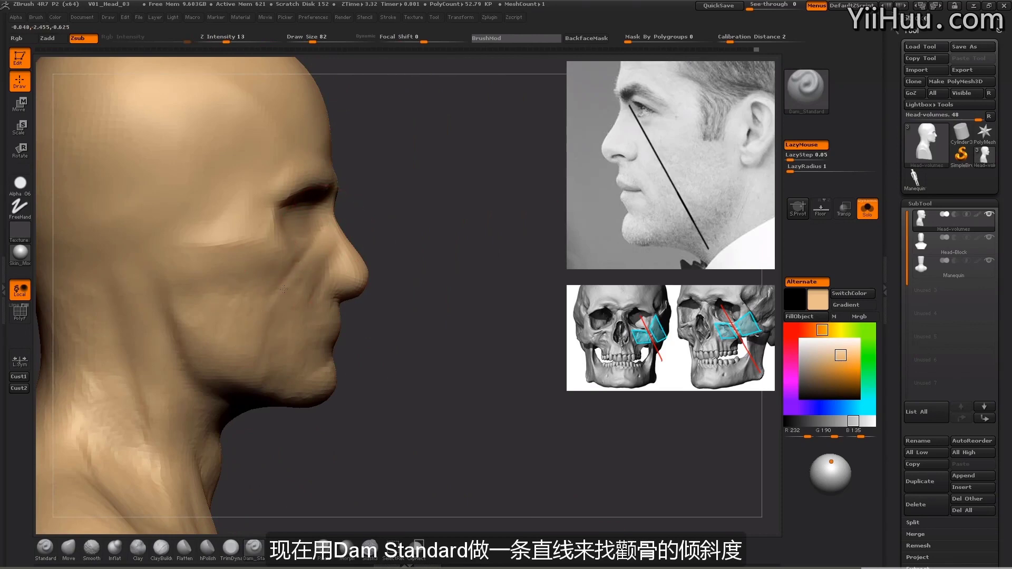
{"action": "mouse_move", "coordinate": [606, 208]}
{"action": "left_mouse_down"}
{"action": "mouse_move", "coordinate": [527, 210]}
{"action": "mouse_move", "coordinate": [583, 242]}
{"action": "mouse_move", "coordinate": [445, 335]}
{"action": "left_mouse_up"}
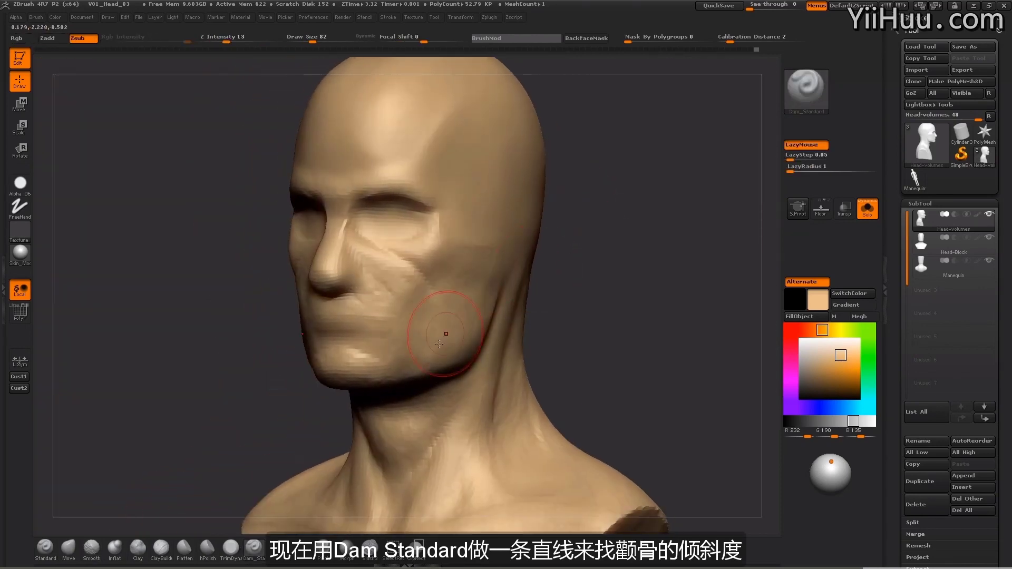
- Add cheekbone volume along the carved guide line with the ClayBuildup brush at draw size 53
{"action": "left_click", "coordinate": [161, 549]}
{"action": "left_click_drag", "start_coordinate": [240, 305], "coordinate": [212, 312], "text": "alt"}
{"action": "key", "text": "s"}
{"action": "mouse_move", "coordinate": [420, 245]}
{"action": "left_mouse_down"}
{"action": "mouse_move", "coordinate": [381, 239]}
{"action": "mouse_move", "coordinate": [407, 244]}
{"action": "left_mouse_up"}
{"action": "left_click_drag", "start_coordinate": [694, 161], "coordinate": [659, 179]}
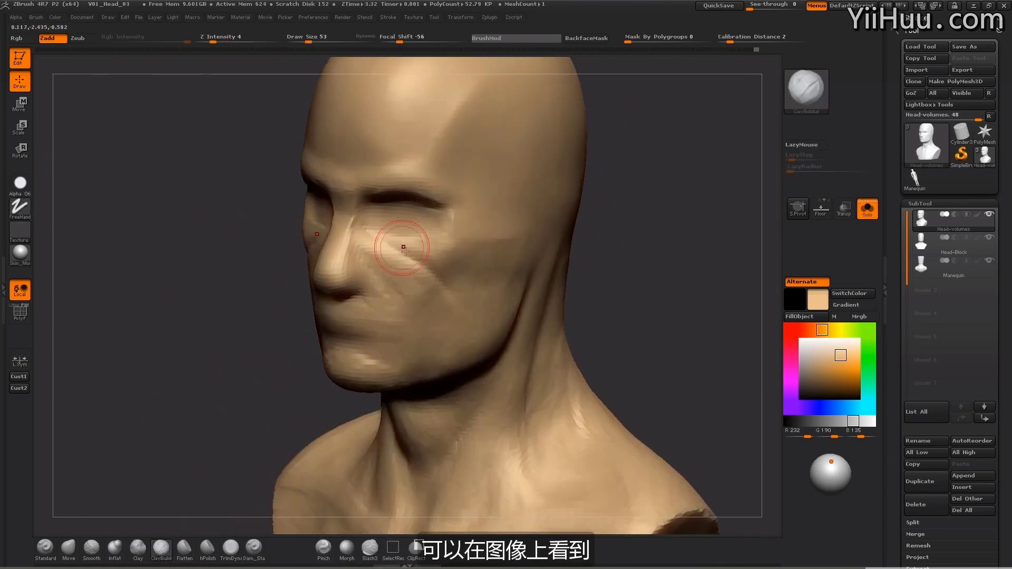
{"action": "left_click_drag", "start_coordinate": [607, 201], "coordinate": [640, 182]}
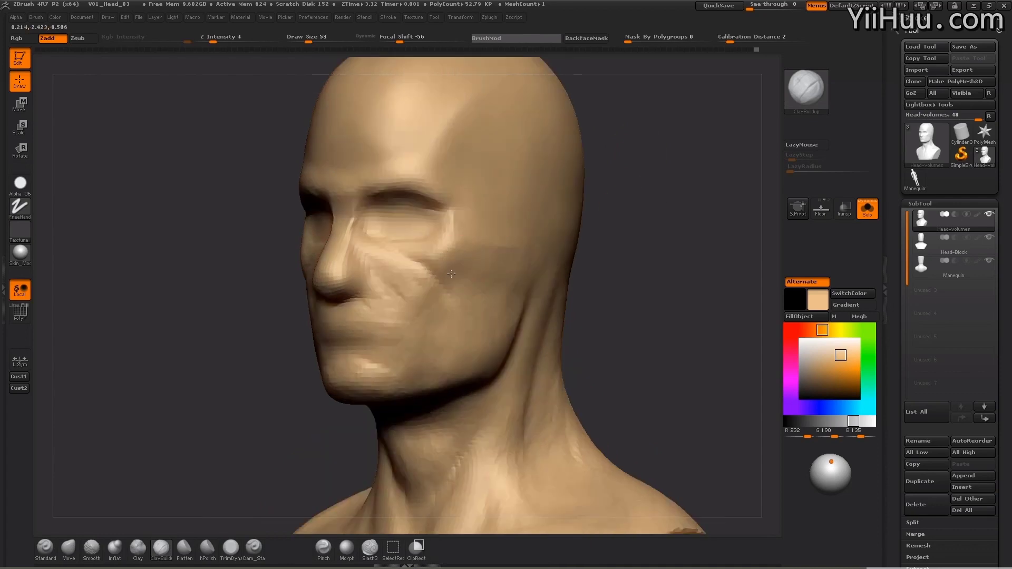
{"action": "mouse_move", "coordinate": [601, 238]}
{"action": "left_mouse_down", "text": "shift"}
{"action": "mouse_move", "coordinate": [628, 237]}
{"action": "mouse_move", "coordinate": [586, 248]}
{"action": "left_mouse_up", "text": "shift"}
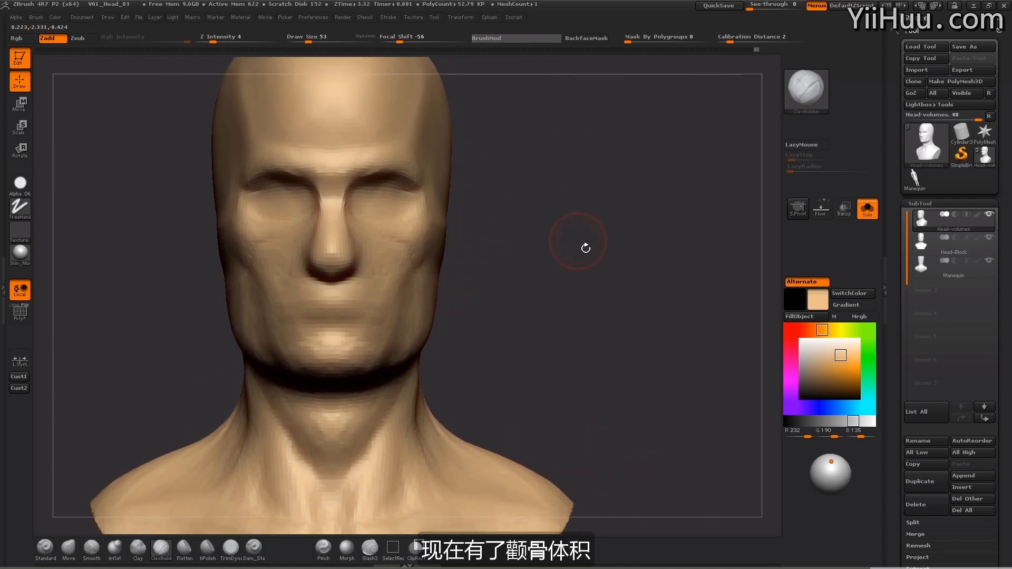
{"action": "left_click_drag", "start_coordinate": [513, 264], "coordinate": [577, 255], "text": "alt"}
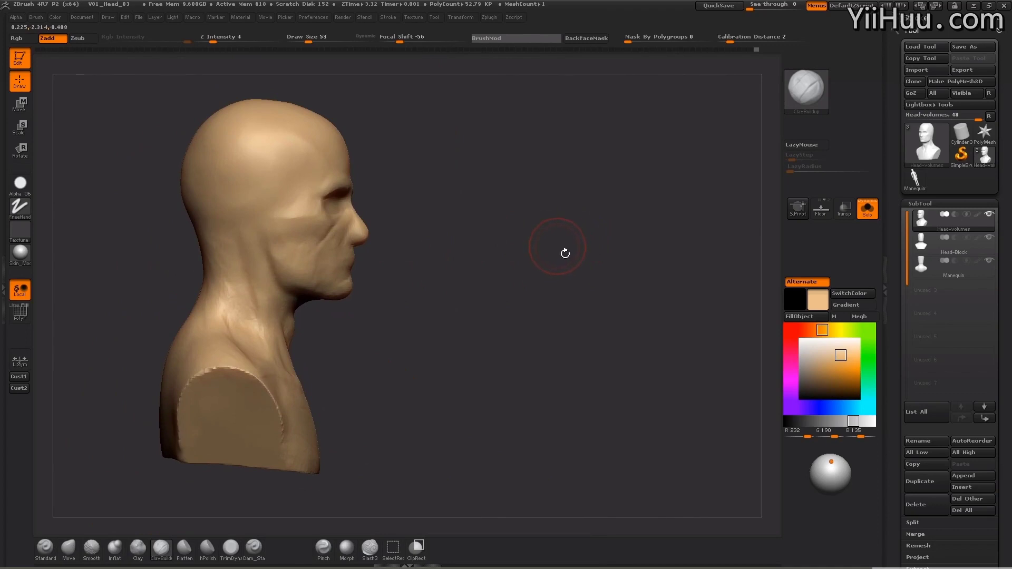
- Reshape the back of the head and nape outline in side view with the Move brush at draw size 105
{"action": "left_click", "coordinate": [69, 549]}
{"action": "left_click_drag", "start_coordinate": [458, 193], "coordinate": [543, 208]}
{"action": "key", "text": "bracketright"}
{"action": "left_click_drag", "start_coordinate": [262, 275], "coordinate": [257, 272]}
{"action": "left_click_drag", "start_coordinate": [245, 226], "coordinate": [245, 233]}
{"action": "key", "text": "s"}
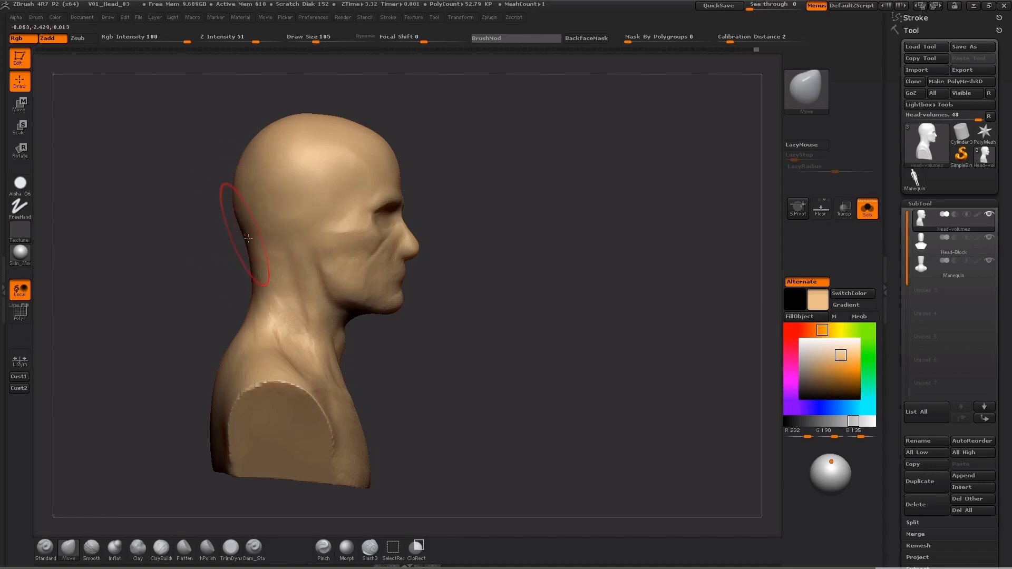
- Adjust the skull's outline in side view with the Move brush at draw sizes 136 and 109
{"action": "key", "text": "s"}
{"action": "left_click_drag", "start_coordinate": [249, 175], "coordinate": [254, 175]}
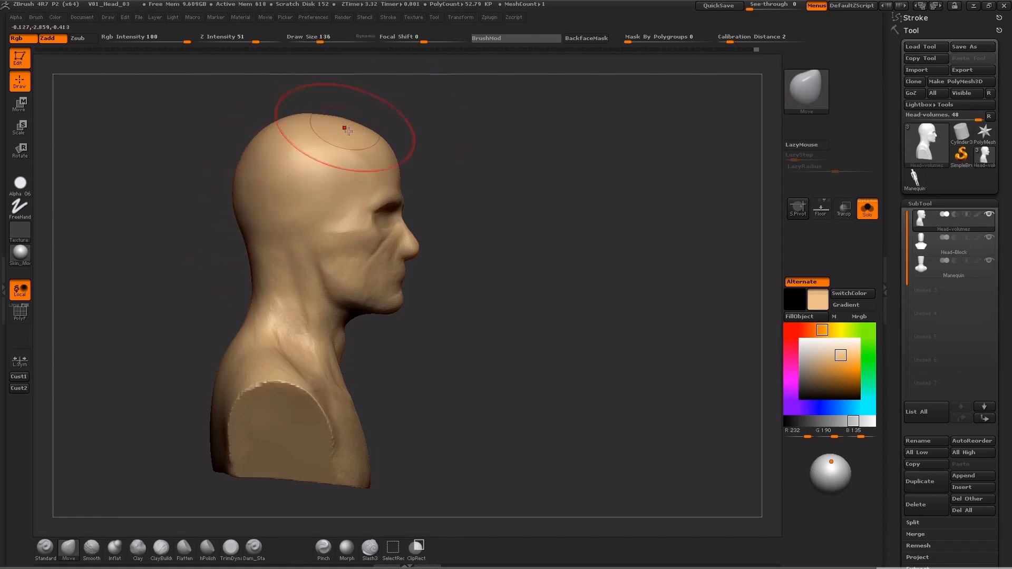
{"action": "key", "text": "s"}
{"action": "left_click_drag", "start_coordinate": [329, 125], "coordinate": [318, 116]}
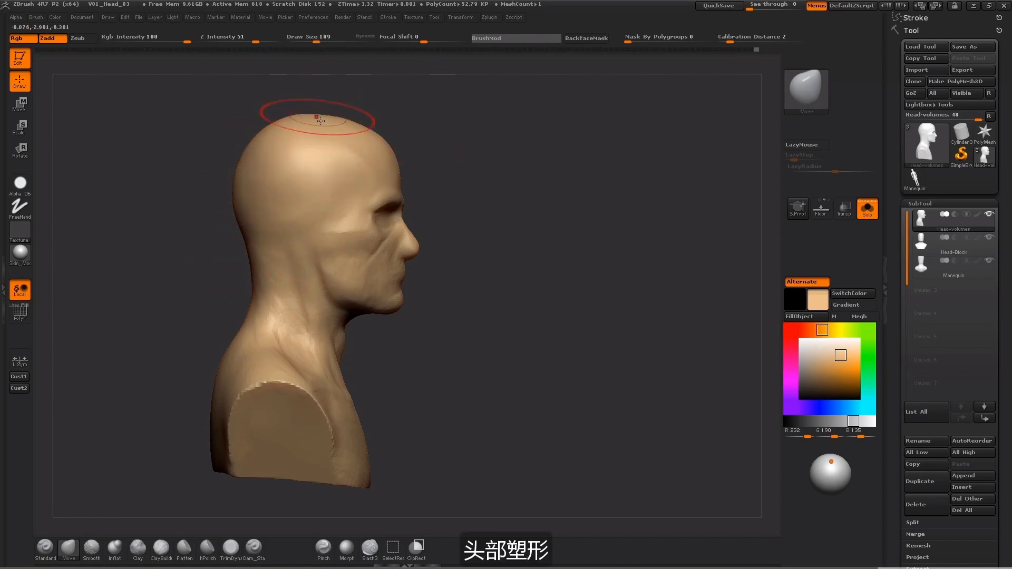
- Refine the jaw angle and its transition to the neck in side view with the Move brush at draw size 65
{"action": "key", "text": "s"}
{"action": "left_click_drag", "start_coordinate": [273, 230], "coordinate": [274, 228]}
{"action": "key", "text": "s"}
{"action": "key", "text": "s"}
{"action": "mouse_move", "coordinate": [286, 287]}
{"action": "left_mouse_down"}
{"action": "mouse_move", "coordinate": [291, 254]}
{"action": "mouse_move", "coordinate": [320, 277]}
{"action": "left_mouse_up"}
{"action": "key", "text": "s"}
{"action": "key", "text": "s"}
{"action": "key", "text": "s"}
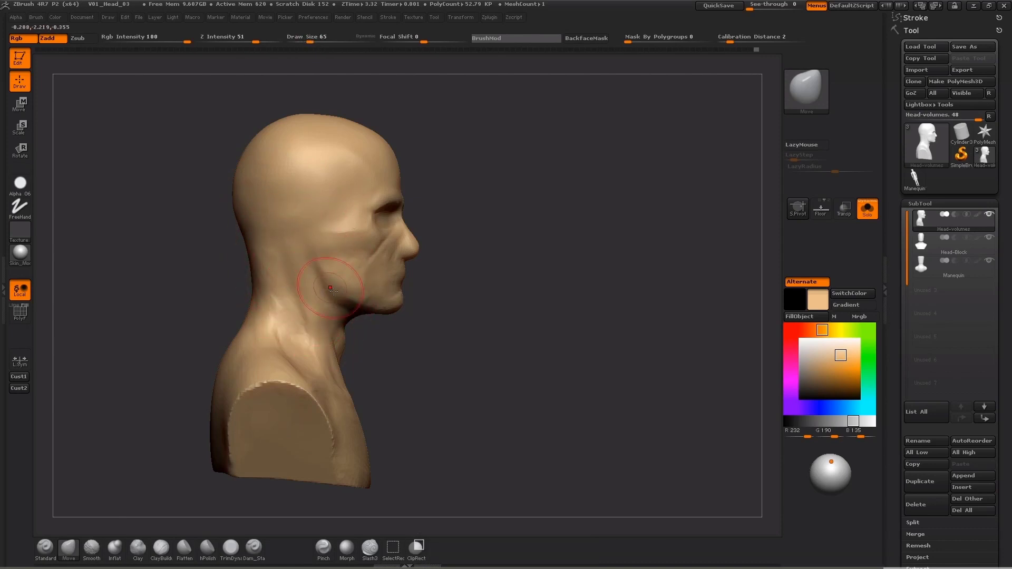
{"action": "left_click_drag", "start_coordinate": [327, 277], "coordinate": [330, 273]}
- Add volume along the lower jaw with the ClayBuildup brush at Z Intensity 4 and draw size 56
{"action": "left_click_drag", "start_coordinate": [578, 218], "coordinate": [490, 223]}
{"action": "mouse_move", "coordinate": [541, 252]}
{"action": "left_mouse_down"}
{"action": "mouse_move", "coordinate": [445, 242]}
{"action": "mouse_move", "coordinate": [335, 330]}
{"action": "mouse_move", "coordinate": [520, 246]}
{"action": "left_mouse_up"}
{"action": "key", "text": "s"}
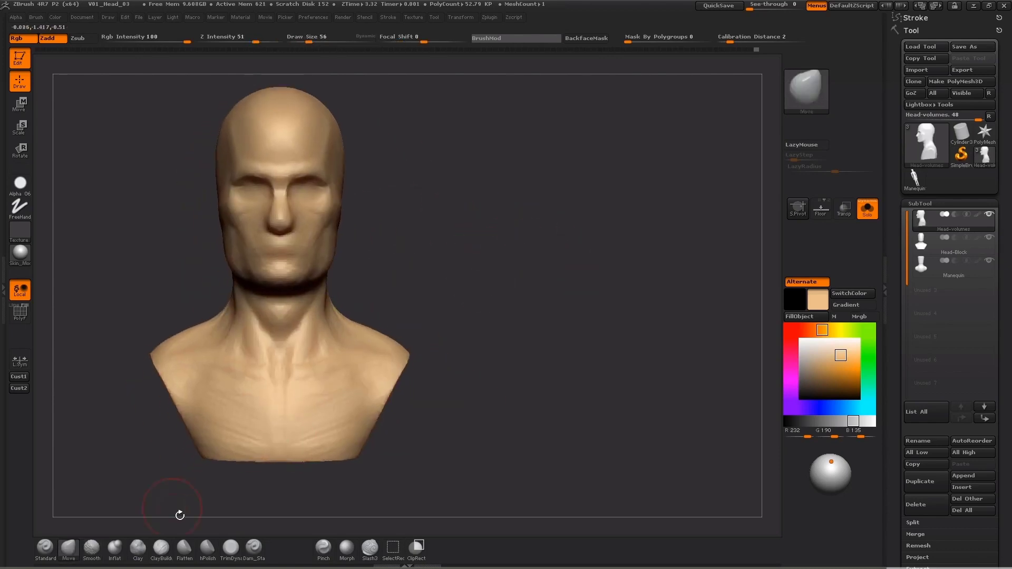
{"action": "left_click", "coordinate": [161, 549]}
{"action": "mouse_move", "coordinate": [440, 204]}
{"action": "left_mouse_down", "text": "alt"}
{"action": "mouse_move", "coordinate": [485, 197]}
{"action": "mouse_move", "coordinate": [434, 207]}
{"action": "left_mouse_up", "text": "alt"}
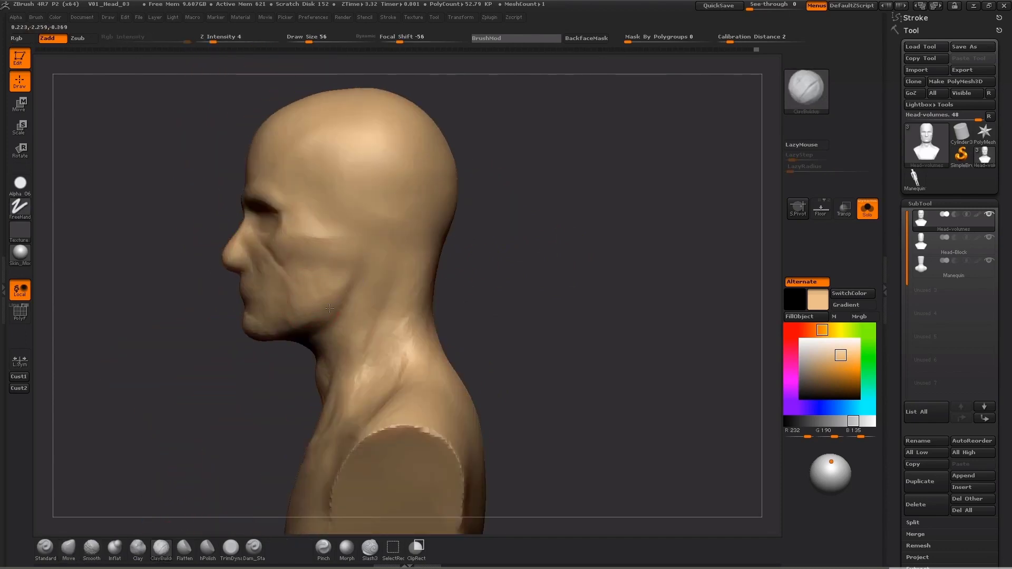
{"action": "left_click_drag", "start_coordinate": [302, 327], "coordinate": [330, 308]}
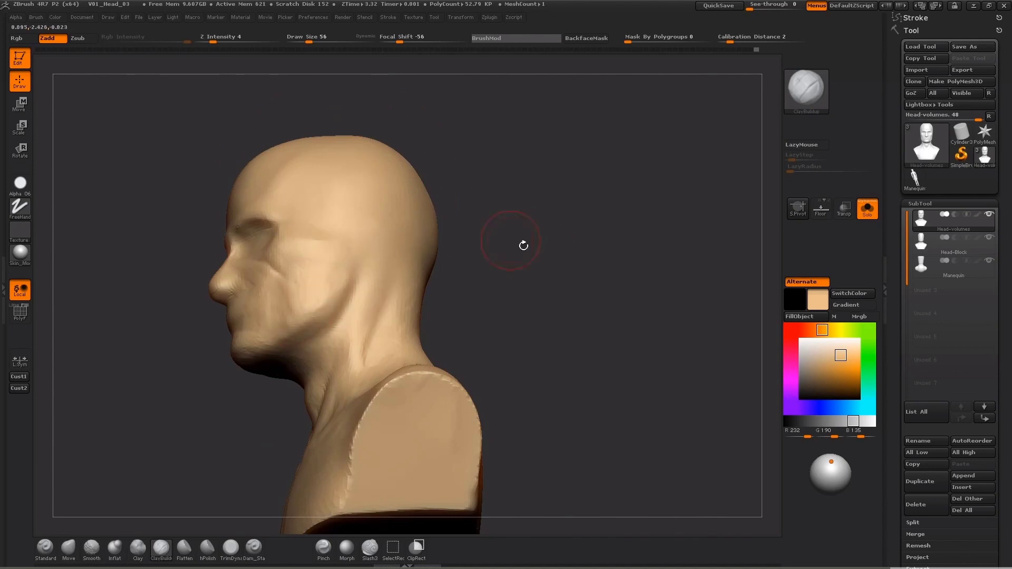
{"action": "left_click_drag", "start_coordinate": [523, 245], "coordinate": [312, 318]}
{"action": "left_click_drag", "start_coordinate": [492, 228], "coordinate": [323, 300]}
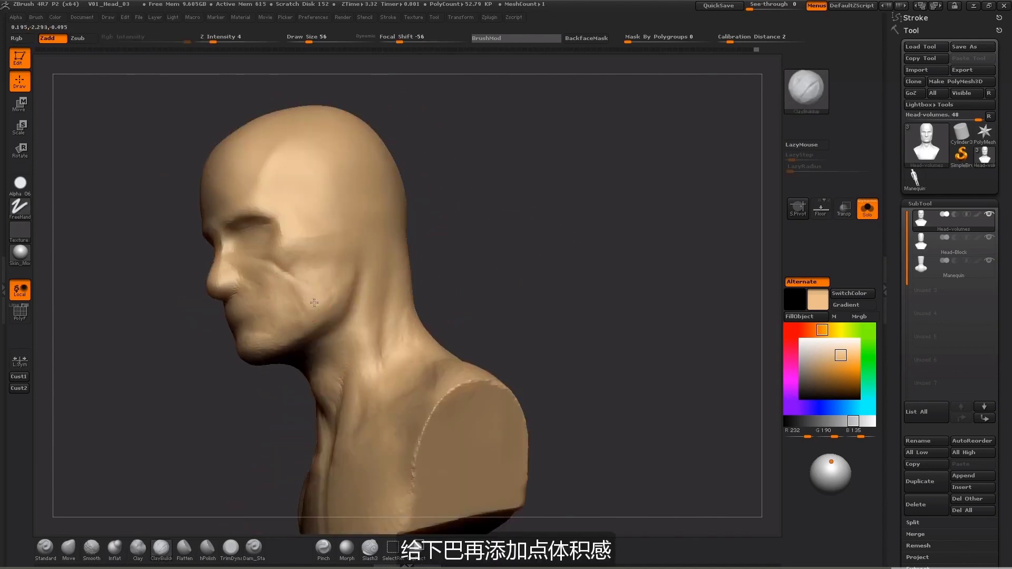
{"action": "left_click_drag", "start_coordinate": [519, 237], "coordinate": [317, 309]}
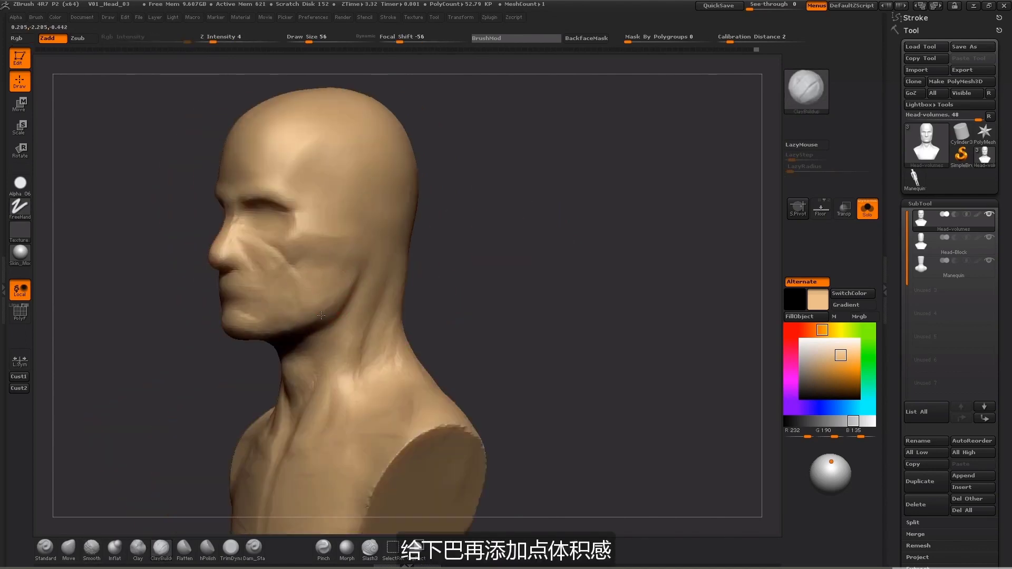
- Adjust the jaw corners' outline in front view with the Move brush at draw size 78
{"action": "left_click_drag", "start_coordinate": [508, 250], "coordinate": [532, 247], "text": "shift"}
{"action": "left_click", "coordinate": [69, 549]}
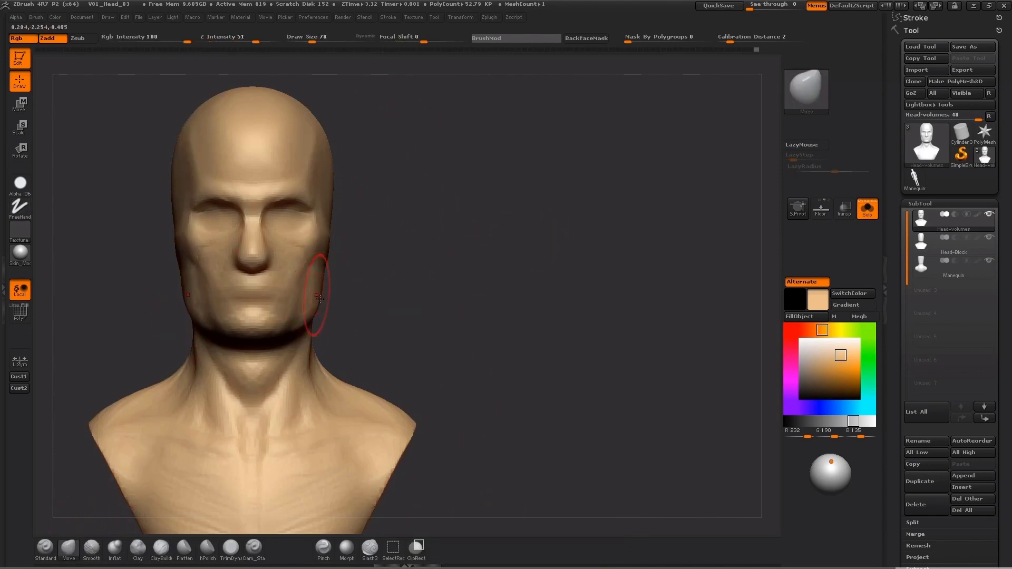
{"action": "left_click_drag", "start_coordinate": [475, 253], "coordinate": [442, 240]}
- Flatten the chin into a triangular bony plane with the Flatten brush at Z Intensity 6 and smooth it at draw size 22
{"action": "left_click", "coordinate": [185, 549]}
{"action": "mouse_move", "coordinate": [398, 314]}
{"action": "left_mouse_down"}
{"action": "mouse_move", "coordinate": [528, 190]}
{"action": "mouse_move", "coordinate": [474, 195]}
{"action": "left_mouse_up"}
{"action": "left_click_drag", "start_coordinate": [474, 195], "coordinate": [474, 226], "text": "alt"}
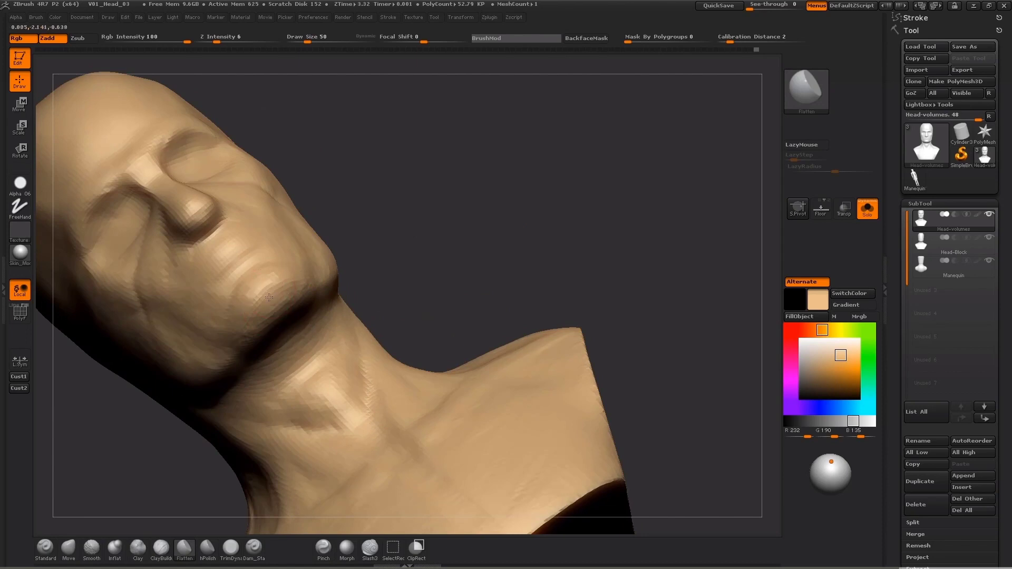
{"action": "key", "text": "shift"}
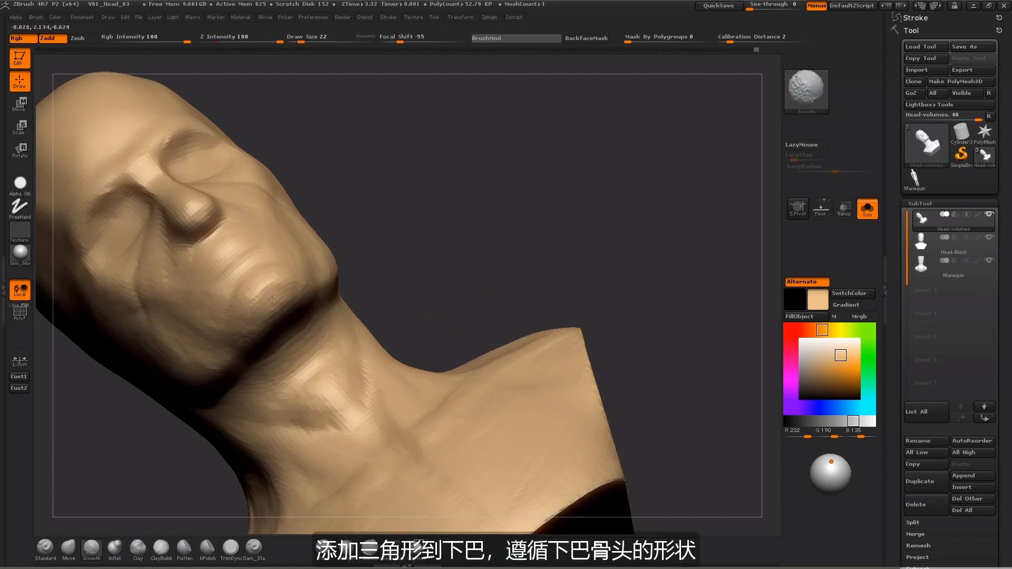
{"action": "mouse_move", "coordinate": [421, 232]}
{"action": "left_mouse_down"}
{"action": "mouse_move", "coordinate": [284, 347]}
{"action": "mouse_move", "coordinate": [276, 366]}
{"action": "left_mouse_up"}
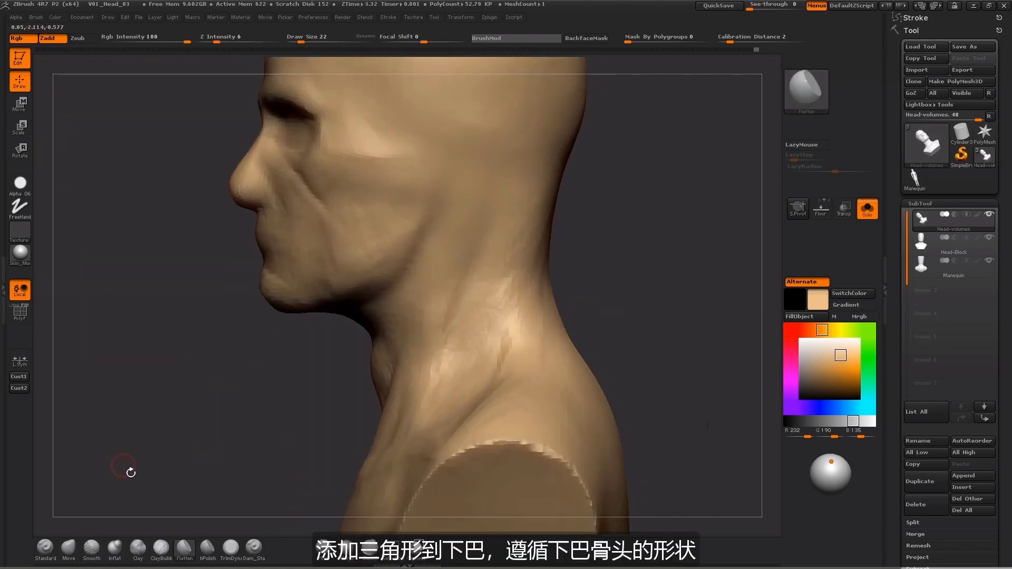
- Shape the chin's profile in side view with the Move brush at draw sizes 62 and 72
{"action": "left_click", "coordinate": [68, 549]}
{"action": "mouse_move", "coordinate": [260, 321]}
{"action": "left_mouse_down"}
{"action": "mouse_move", "coordinate": [277, 313]}
{"action": "mouse_move", "coordinate": [250, 289]}
{"action": "left_mouse_up"}
{"action": "left_click_drag", "start_coordinate": [232, 334], "coordinate": [164, 338]}
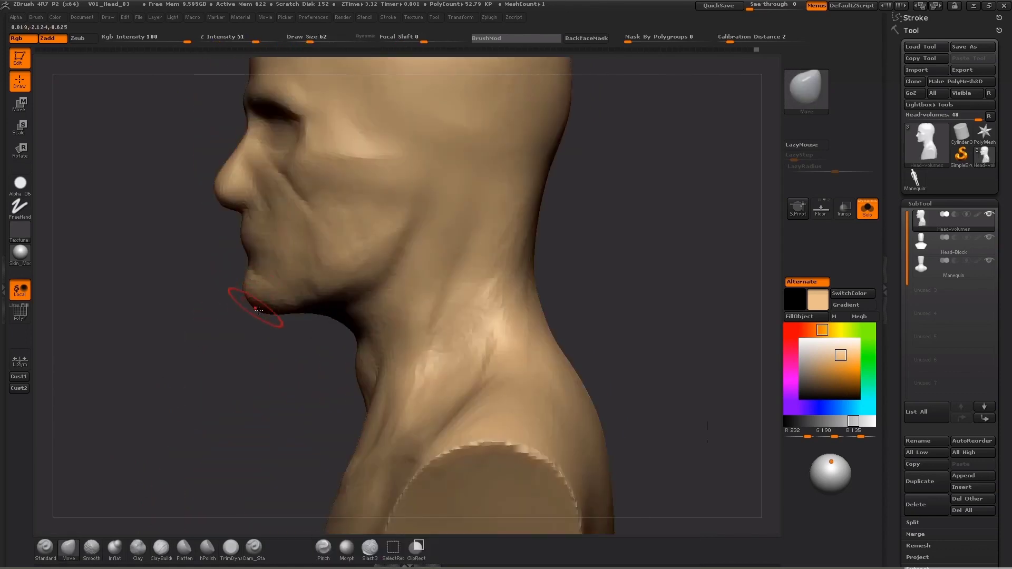
{"action": "key", "text": "bracketright"}
{"action": "key", "text": "bracketleft"}
{"action": "key", "text": "s"}
{"action": "left_click_drag", "start_coordinate": [263, 296], "coordinate": [264, 295]}
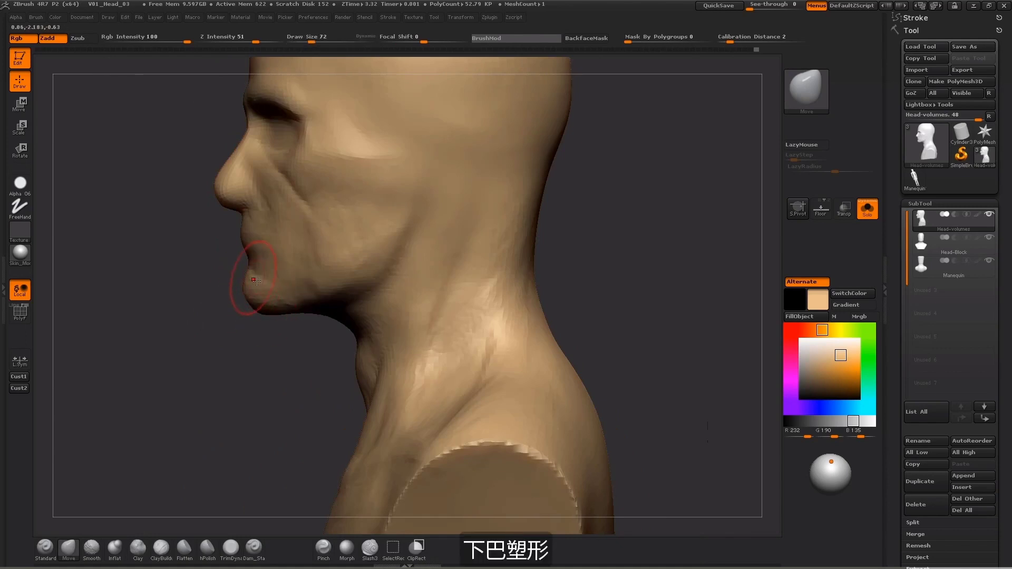
- Smooth the chin surface in front view with the Smooth brush at draw size 28
{"action": "left_click_drag", "start_coordinate": [196, 284], "coordinate": [213, 282], "text": "shift"}
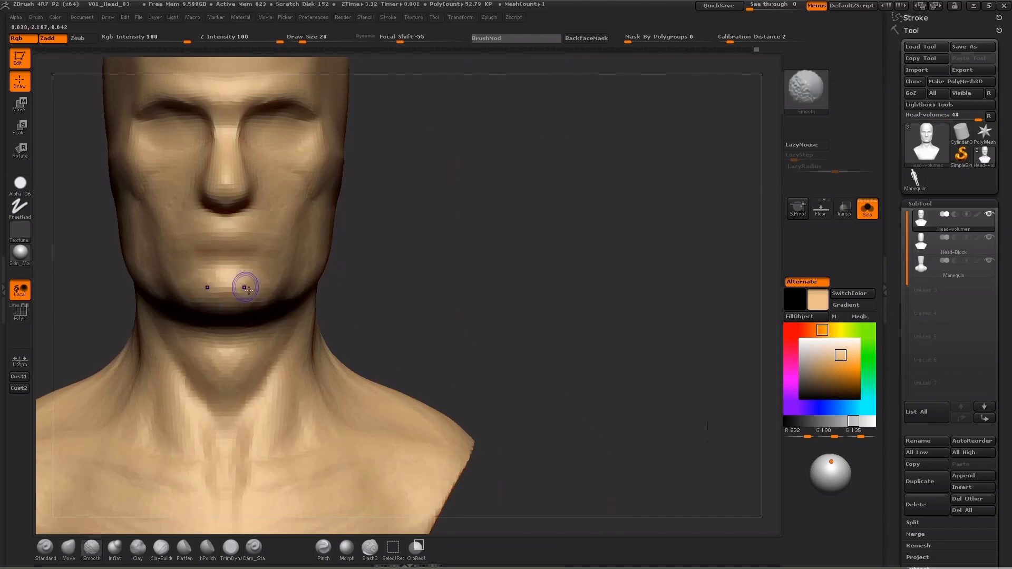
{"action": "left_click_drag", "start_coordinate": [364, 293], "coordinate": [267, 287], "text": "shift"}
{"action": "left_click_drag", "start_coordinate": [224, 354], "coordinate": [249, 393], "text": "alt"}
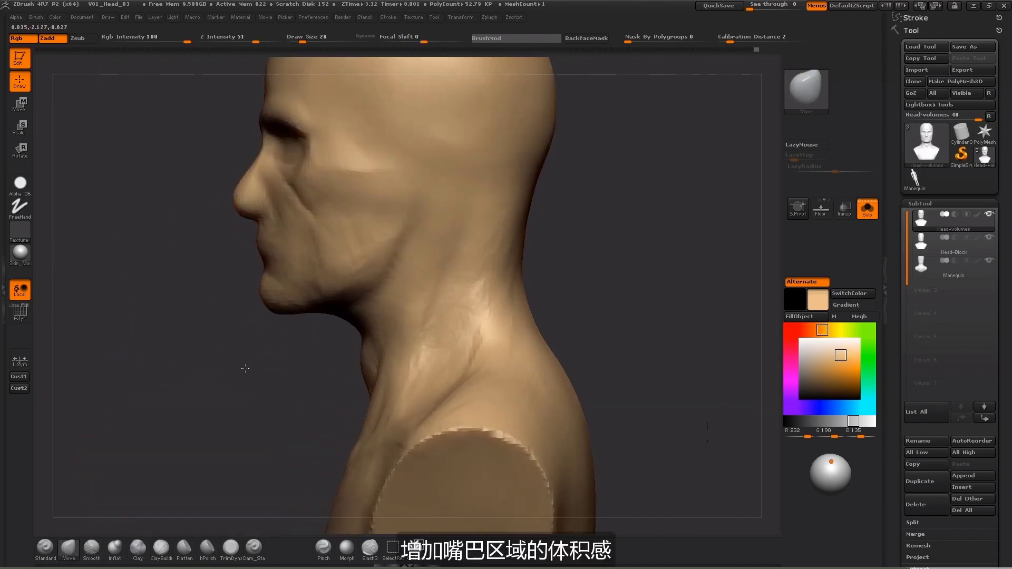
- Add volume to the mouth area in side view with the Move brush
{"action": "left_click_drag", "start_coordinate": [248, 334], "coordinate": [260, 334]}
{"action": "key", "text": "s"}
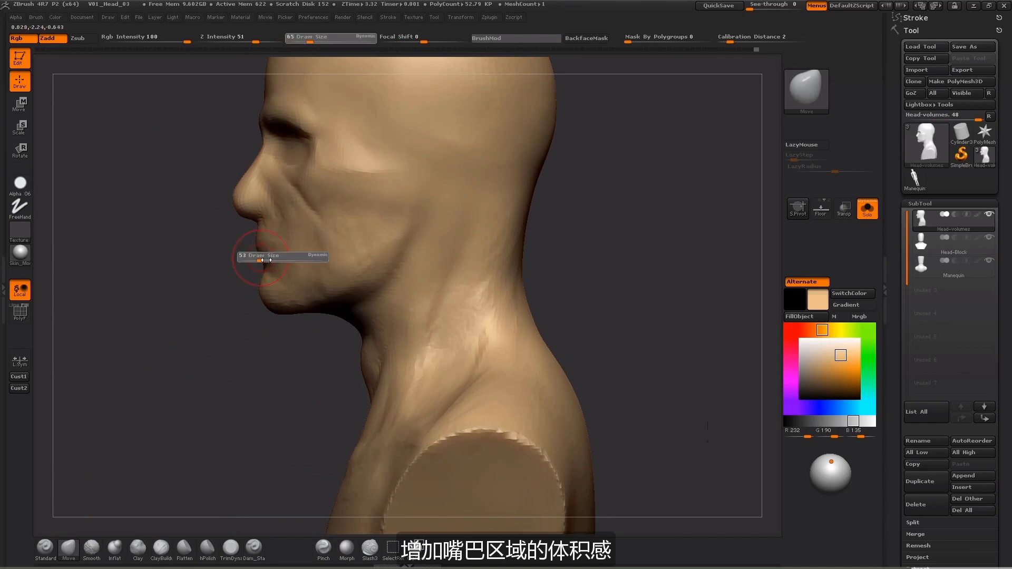
{"action": "mouse_move", "coordinate": [261, 258]}
{"action": "left_mouse_down"}
{"action": "mouse_move", "coordinate": [253, 282]}
{"action": "mouse_move", "coordinate": [269, 290]}
{"action": "mouse_move", "coordinate": [335, 250]}
{"action": "left_mouse_up"}
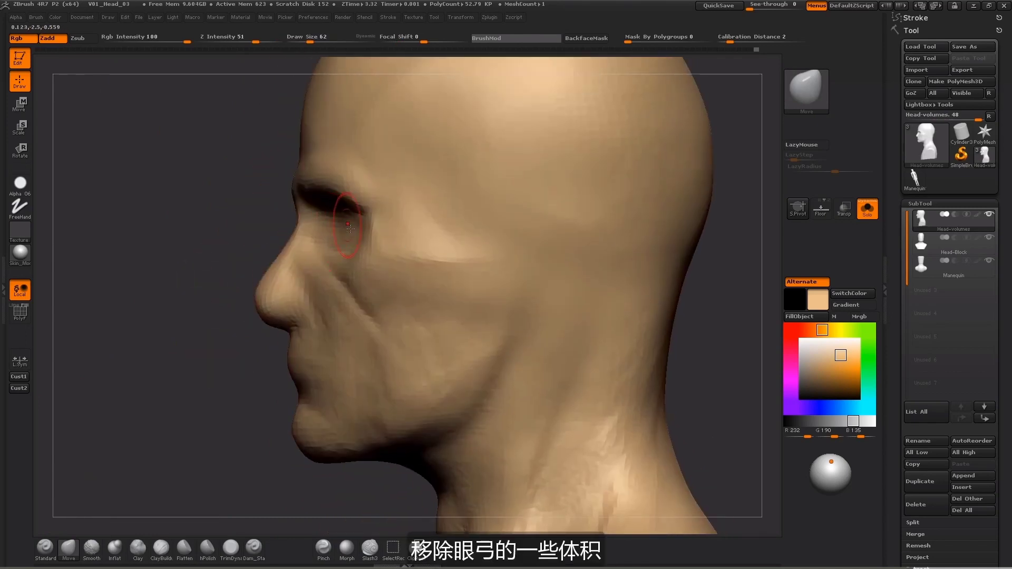
- Reduce the volume of the orbital arch around the outer eye socket with the Move brush at draw size 89
{"action": "left_click_drag", "start_coordinate": [165, 366], "coordinate": [133, 361], "text": "alt"}
{"action": "key", "text": "s"}
{"action": "left_click_drag", "start_coordinate": [322, 257], "coordinate": [325, 257]}
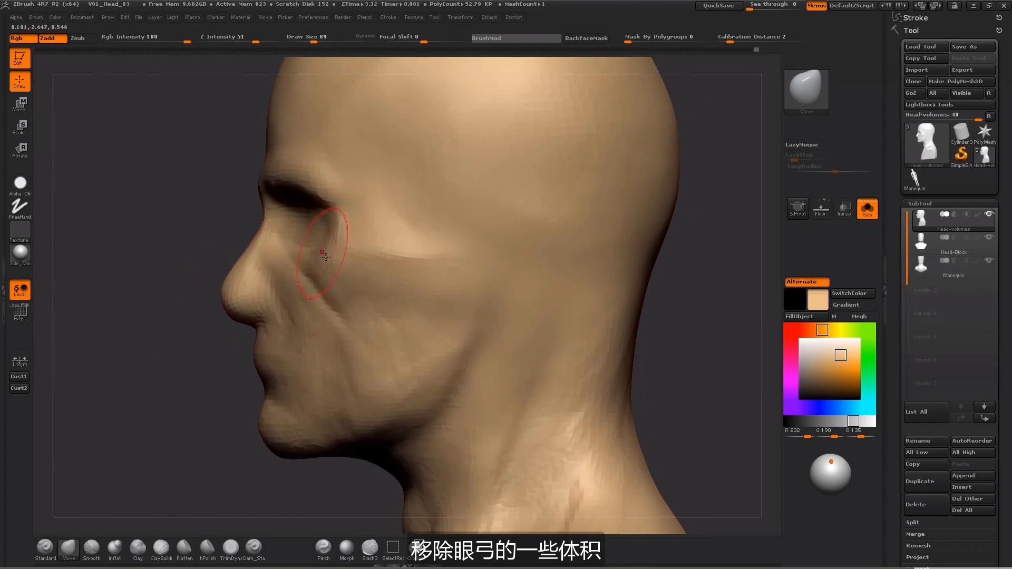
{"action": "left_click_drag", "start_coordinate": [93, 368], "coordinate": [179, 364], "text": "shift"}
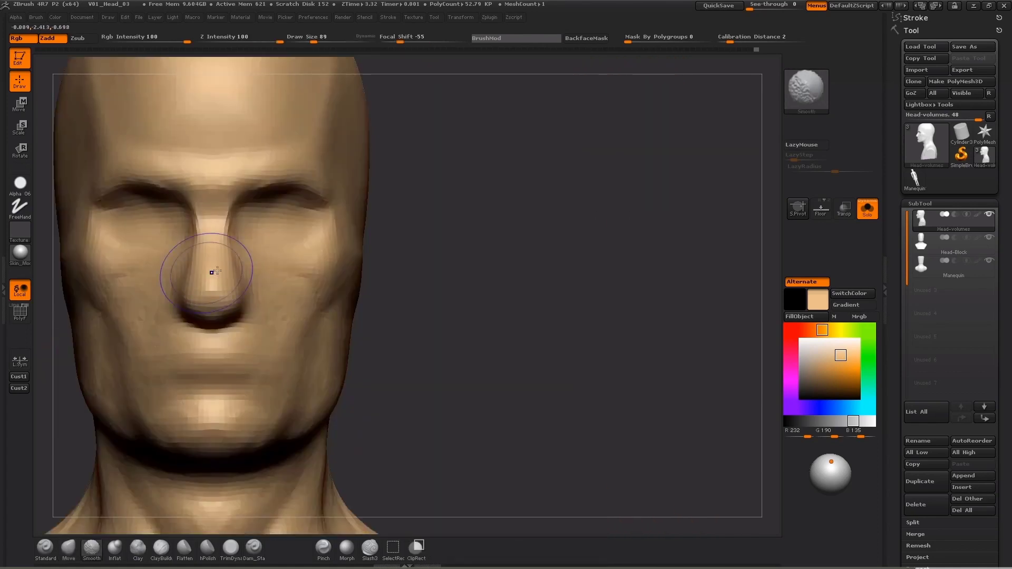
{"action": "key", "text": "s"}
{"action": "left_click_drag", "start_coordinate": [128, 265], "coordinate": [121, 264]}
- Smooth the outer eye sockets and build up the cheekbones beneath them with the ClayBuildup brush at draw size 37
{"action": "left_click_drag", "start_coordinate": [546, 216], "coordinate": [549, 295]}
{"action": "key", "text": "s"}
{"action": "left_click_drag", "start_coordinate": [347, 229], "coordinate": [350, 230]}
{"action": "key", "text": "shift"}
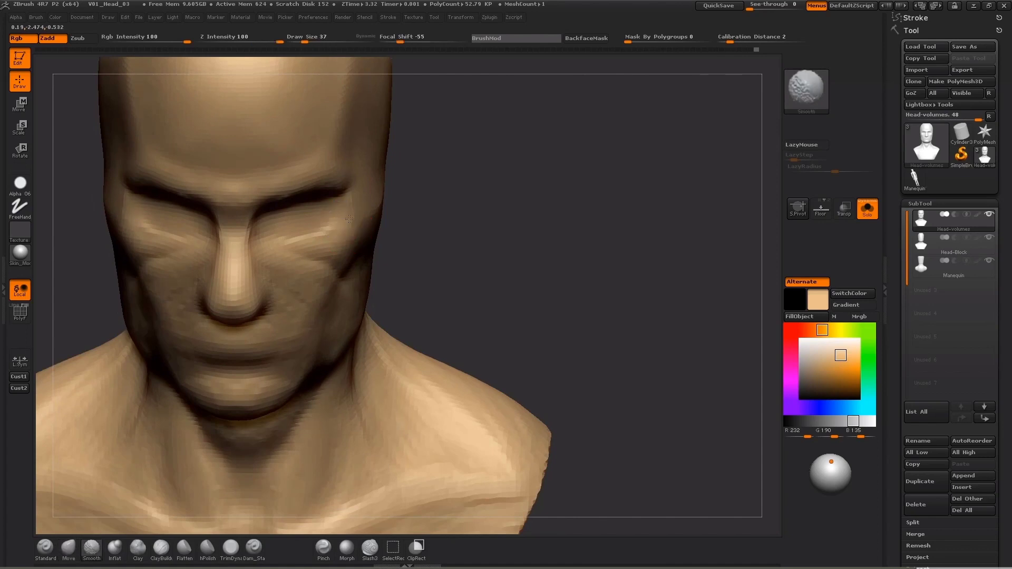
{"action": "left_click", "coordinate": [161, 549]}
{"action": "left_click_drag", "start_coordinate": [90, 317], "coordinate": [87, 232]}
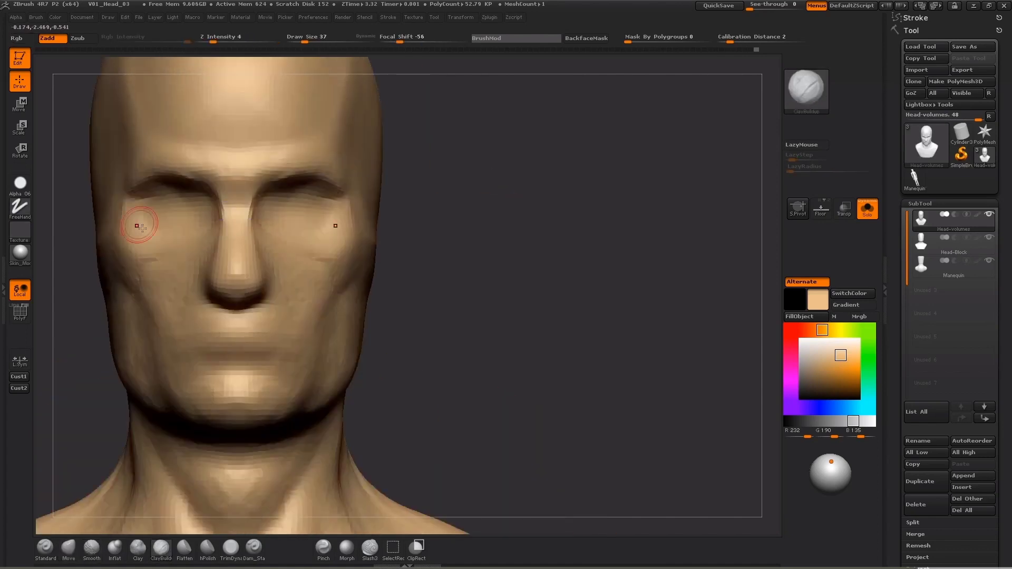
{"action": "left_click_drag", "start_coordinate": [457, 220], "coordinate": [497, 227]}
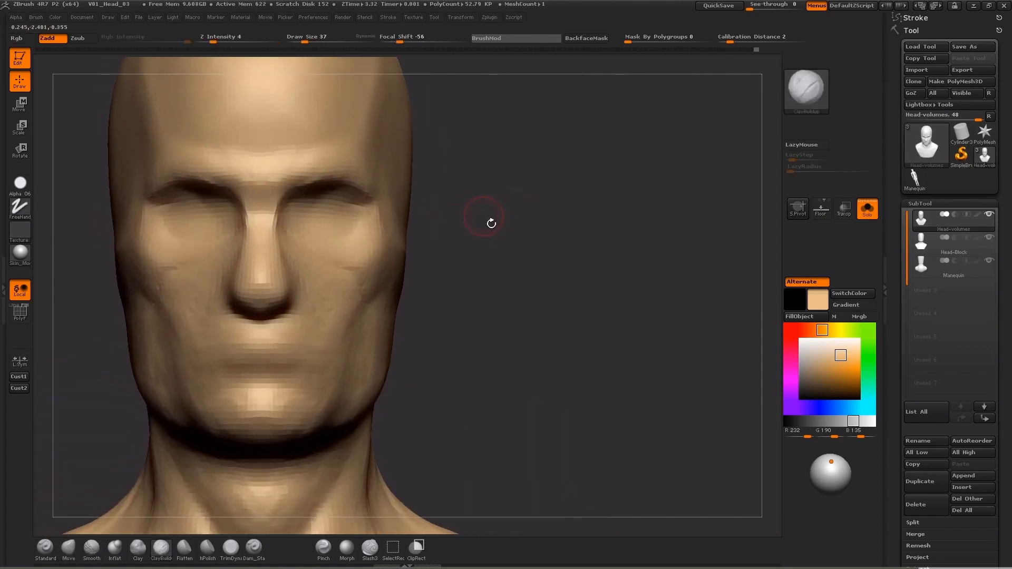
- Reposition the outer rim of the eye sockets with the Move brush at draw size 86 and undo the last stroke
{"action": "left_click", "coordinate": [68, 549]}
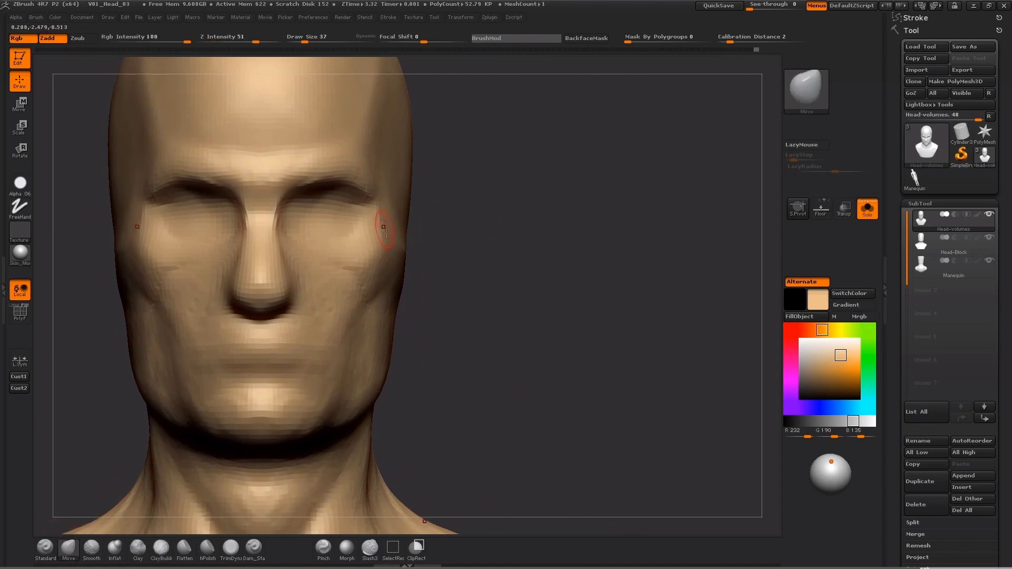
{"action": "key", "text": "s"}
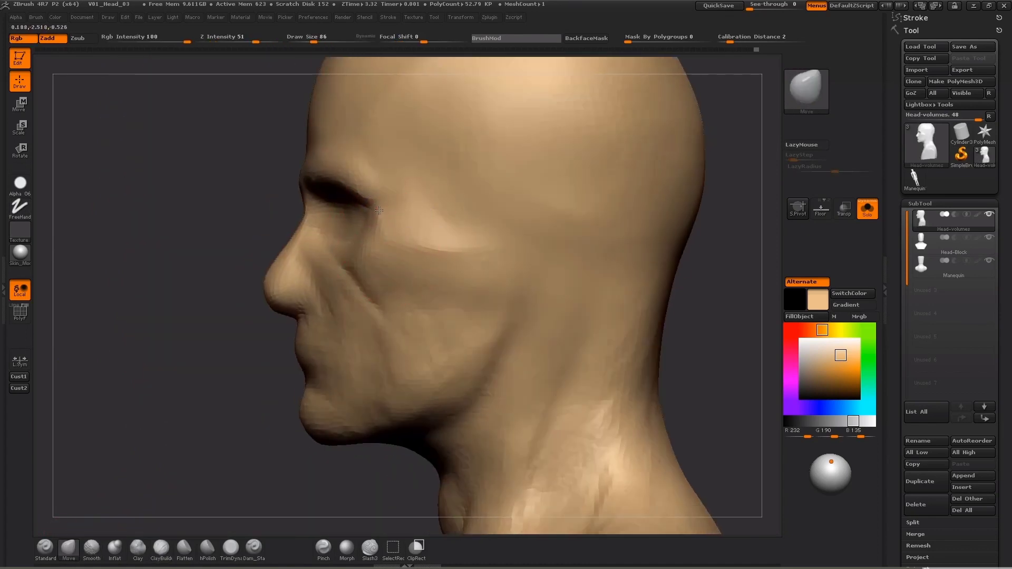
{"action": "key", "text": "s"}
{"action": "key", "text": "s"}
{"action": "mouse_move", "coordinate": [360, 236]}
{"action": "left_mouse_down"}
{"action": "mouse_move", "coordinate": [262, 288]}
{"action": "mouse_move", "coordinate": [274, 283]}
{"action": "left_mouse_up"}
{"action": "key", "text": "s"}
{"action": "key", "text": "s"}
{"action": "key", "text": "s"}
{"action": "key", "text": "ctrl+z"}
- Refine the facial proportions with the Move brush at draw size 105
{"action": "key", "text": "s"}
{"action": "key", "text": "s"}
{"action": "left_click_drag", "start_coordinate": [188, 409], "coordinate": [288, 280]}
{"action": "mouse_move", "coordinate": [376, 265]}
{"action": "left_mouse_down", "text": "alt"}
{"action": "mouse_move", "coordinate": [384, 258]}
{"action": "mouse_move", "coordinate": [384, 275]}
{"action": "left_mouse_up", "text": "alt"}
{"action": "key", "text": "s"}
{"action": "left_click_drag", "start_coordinate": [264, 283], "coordinate": [268, 283]}
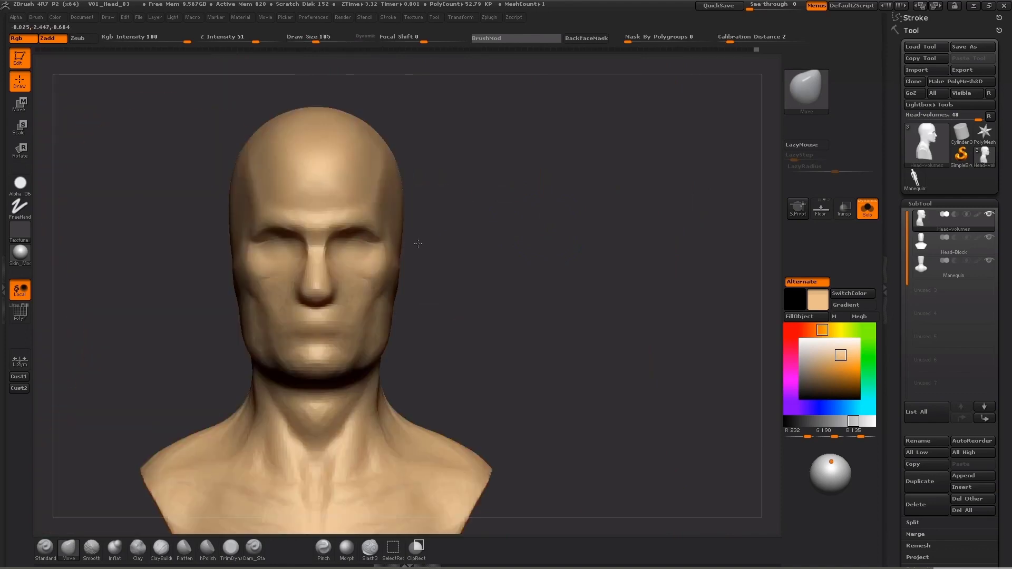
- Adjust the brow and eye socket edge in side view with the Move brush at draw size 50
{"action": "left_click_drag", "start_coordinate": [459, 233], "coordinate": [273, 252]}
{"action": "key", "text": "s"}
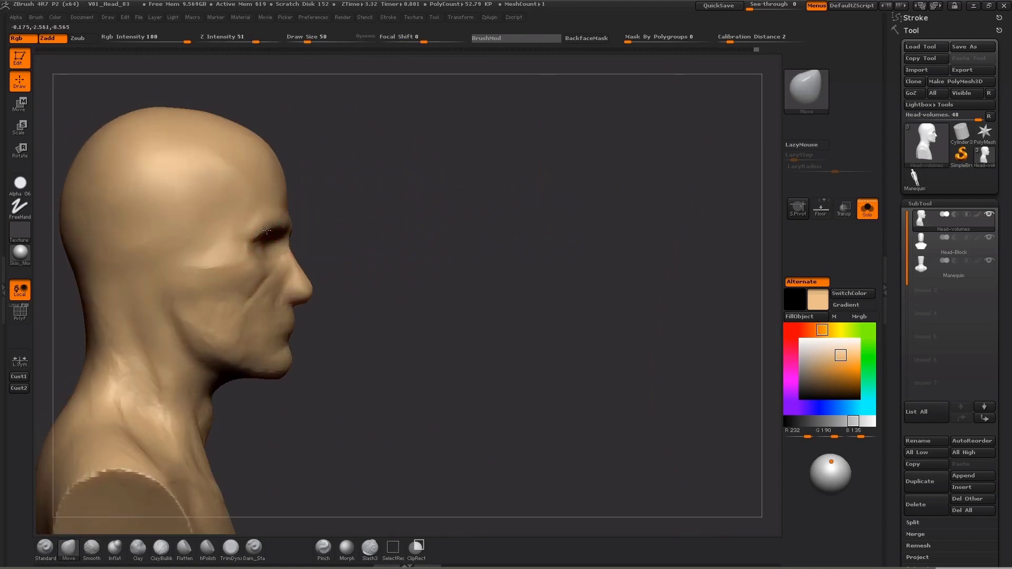
{"action": "mouse_move", "coordinate": [338, 205]}
{"action": "left_mouse_down"}
{"action": "mouse_move", "coordinate": [369, 190]}
{"action": "mouse_move", "coordinate": [482, 172]}
{"action": "mouse_move", "coordinate": [547, 212]}
{"action": "left_mouse_up"}
- Refine the cheekbone and side of the head in side view with the Move brush, starting at draw size 101
{"action": "key", "text": "s"}
{"action": "left_click_drag", "start_coordinate": [319, 275], "coordinate": [327, 275]}
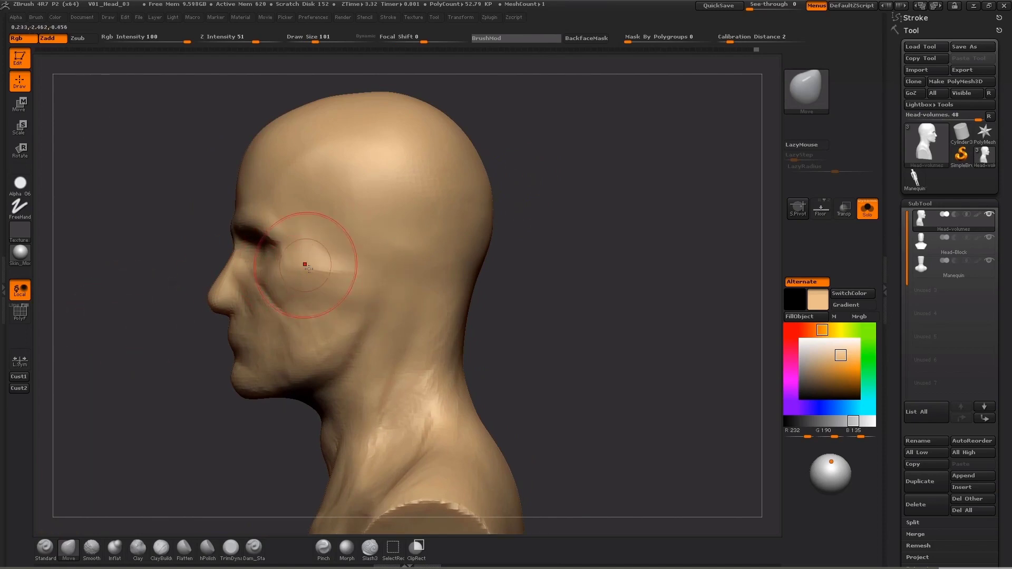
{"action": "key", "text": "s"}
{"action": "left_click_drag", "start_coordinate": [363, 274], "coordinate": [370, 274]}
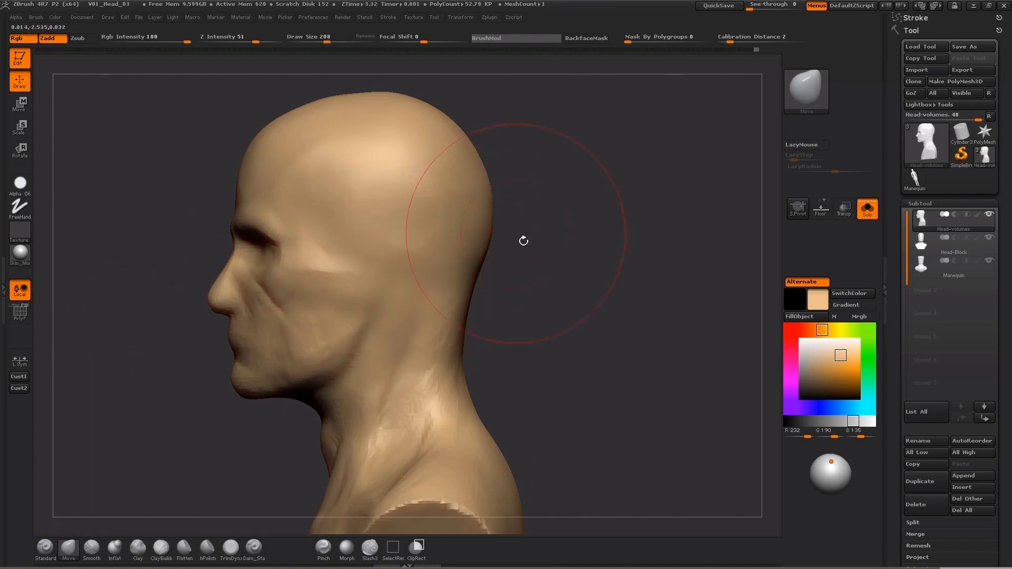
{"action": "left_click_drag", "start_coordinate": [524, 239], "coordinate": [521, 218], "text": "alt"}
{"action": "key", "text": "s"}
{"action": "left_click_drag", "start_coordinate": [368, 273], "coordinate": [364, 274]}
{"action": "left_click_drag", "start_coordinate": [360, 273], "coordinate": [348, 277]}
{"action": "key", "text": "s"}
- Examine the bust's overall head shape and proportions from the front and sides
{"action": "left_click", "coordinate": [161, 549]}
{"action": "left_click_drag", "start_coordinate": [570, 226], "coordinate": [665, 224]}
{"action": "left_click_drag", "start_coordinate": [533, 224], "coordinate": [495, 226]}
{"action": "left_click_drag", "start_coordinate": [551, 204], "coordinate": [550, 189], "text": "alt"}
{"action": "left_click_drag", "start_coordinate": [549, 193], "coordinate": [586, 193]}
{"action": "left_click_drag", "start_coordinate": [497, 196], "coordinate": [534, 256], "text": "alt"}
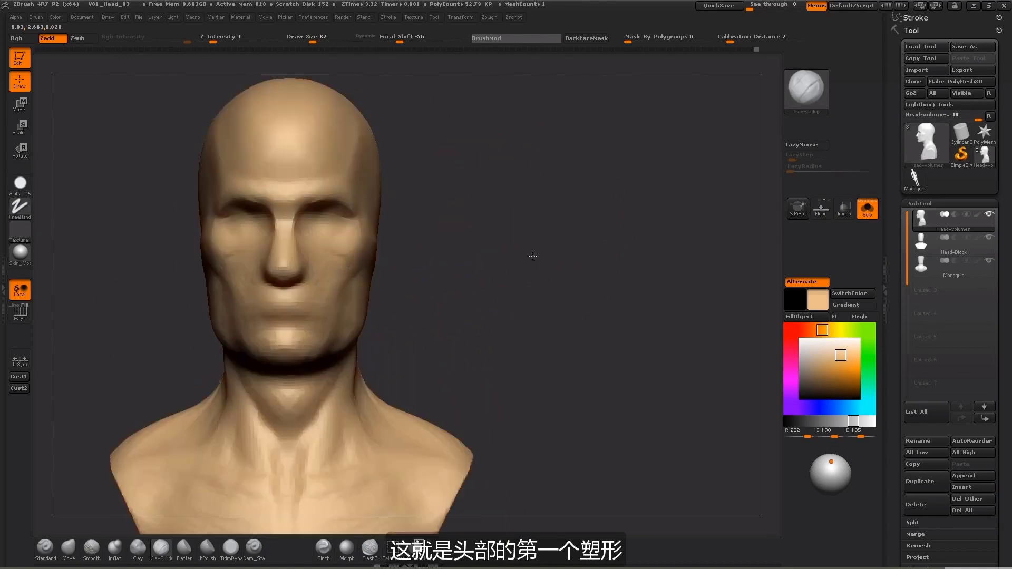
{"action": "left_click_drag", "start_coordinate": [482, 216], "coordinate": [504, 214], "text": "alt"}
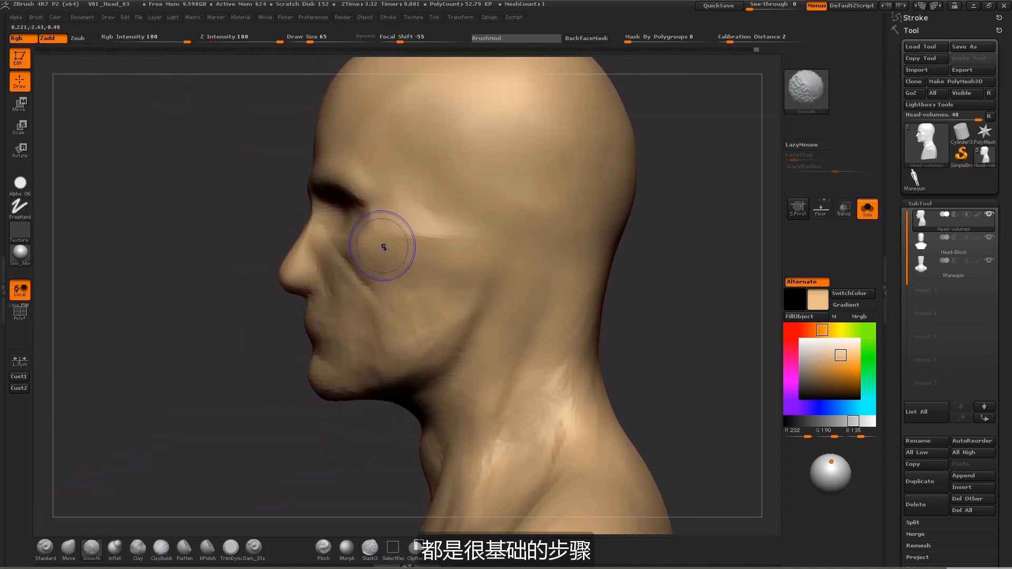
- Adjust the cheek area below the outer eye socket in side view with the Move brush at draw size 86
{"action": "left_click", "coordinate": [69, 549]}
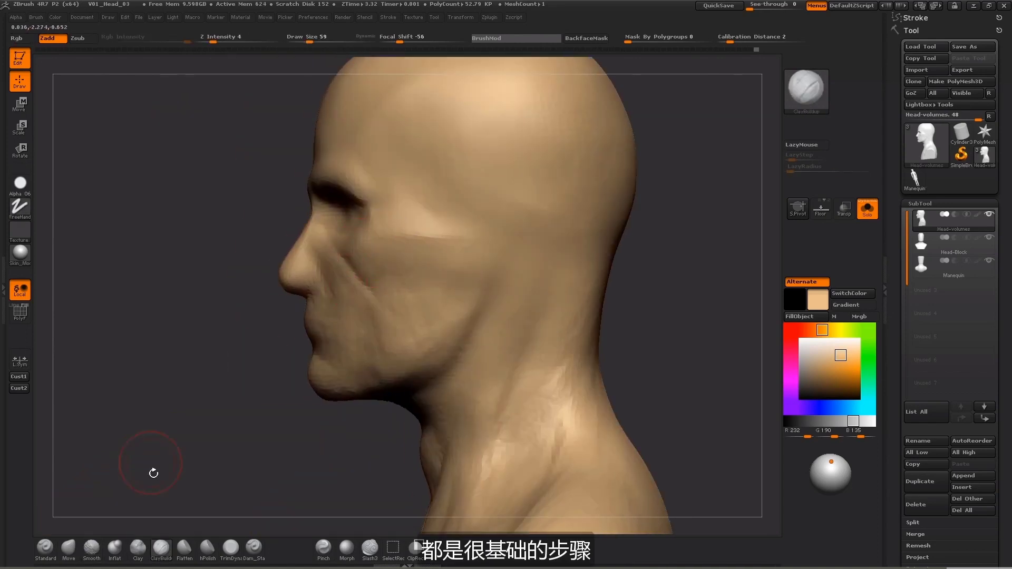
{"action": "key", "text": "s"}
{"action": "left_click_drag", "start_coordinate": [344, 245], "coordinate": [350, 245]}
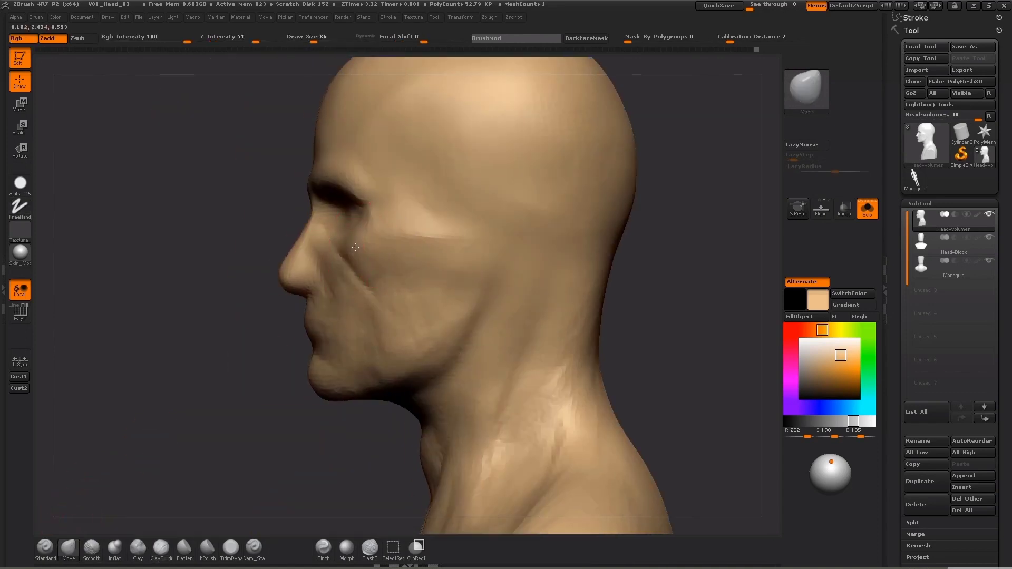
{"action": "left_click_drag", "start_coordinate": [262, 399], "coordinate": [249, 386], "text": "alt"}
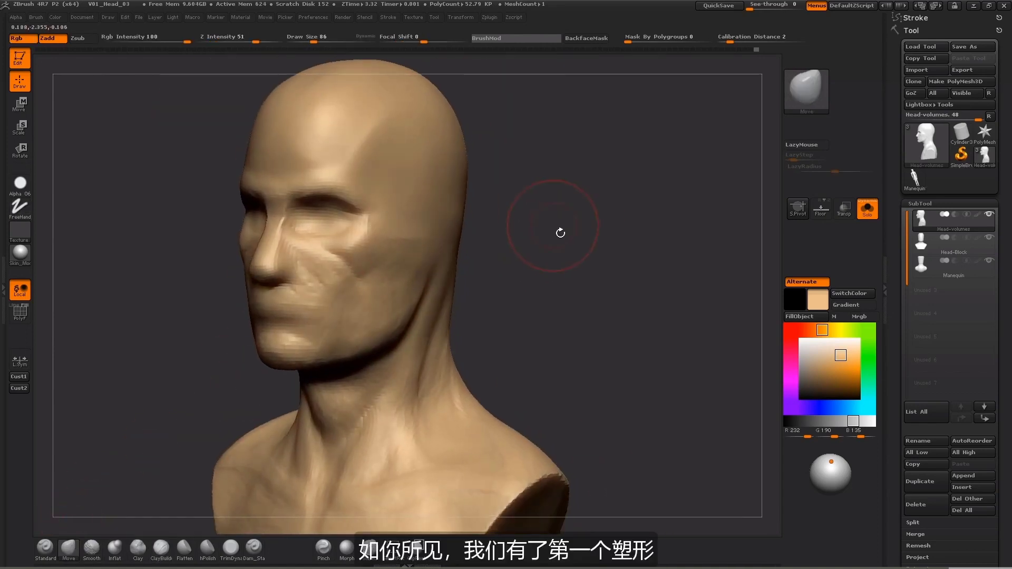
- Adjust the cheek below the eye socket in side view with the Move brush at draw size 60
{"action": "left_click_drag", "start_coordinate": [559, 227], "coordinate": [416, 237]}
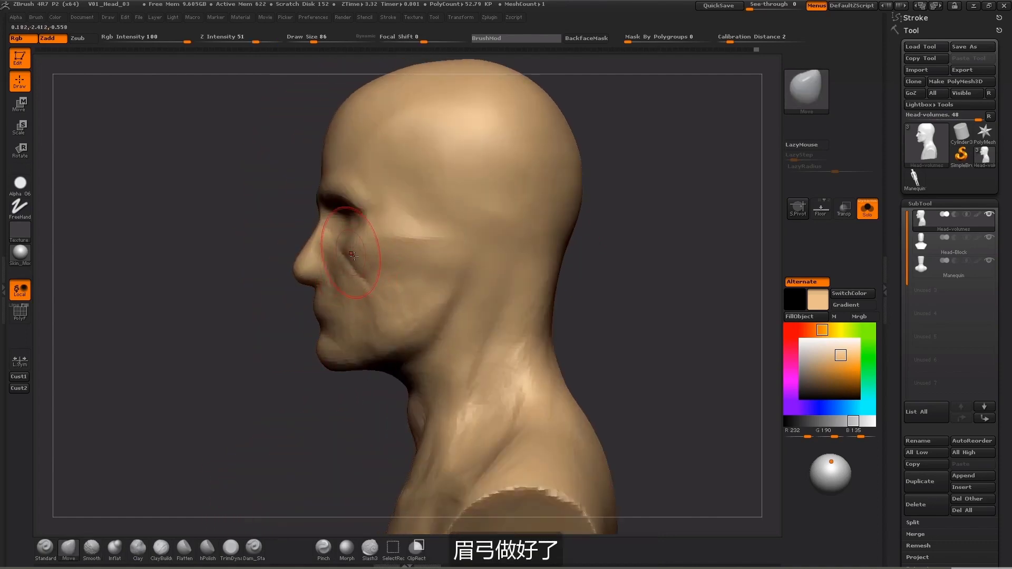
{"action": "key", "text": "s"}
{"action": "left_click_drag", "start_coordinate": [355, 252], "coordinate": [349, 250]}
{"action": "key", "text": "bracketleft"}
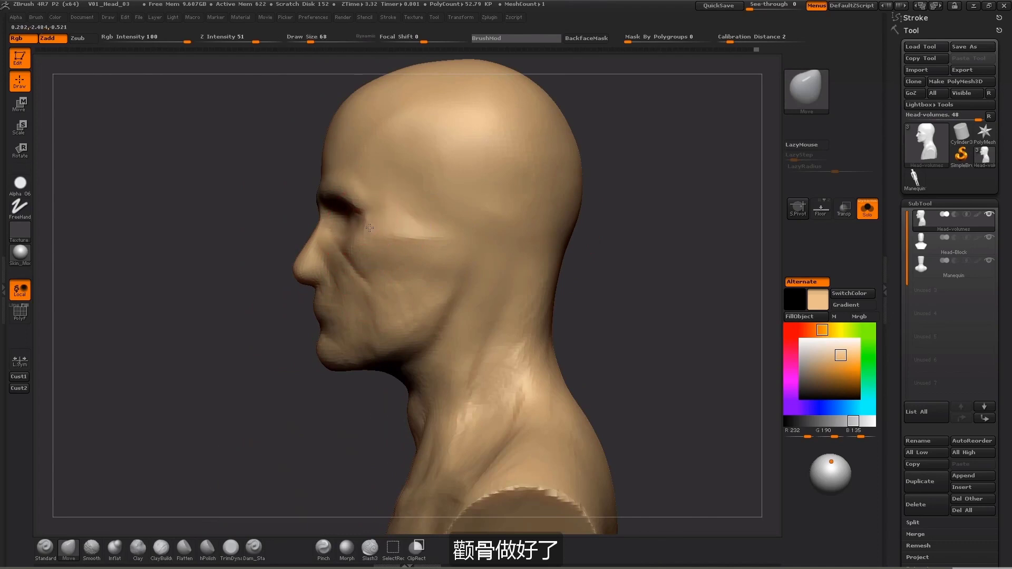
- Refine the cheekbone and outer eye socket area with the Move brush, using draw sizes 75 and 109
{"action": "mouse_move", "coordinate": [174, 377]}
{"action": "left_mouse_down"}
{"action": "mouse_move", "coordinate": [252, 370]}
{"action": "mouse_move", "coordinate": [230, 329]}
{"action": "left_mouse_up"}
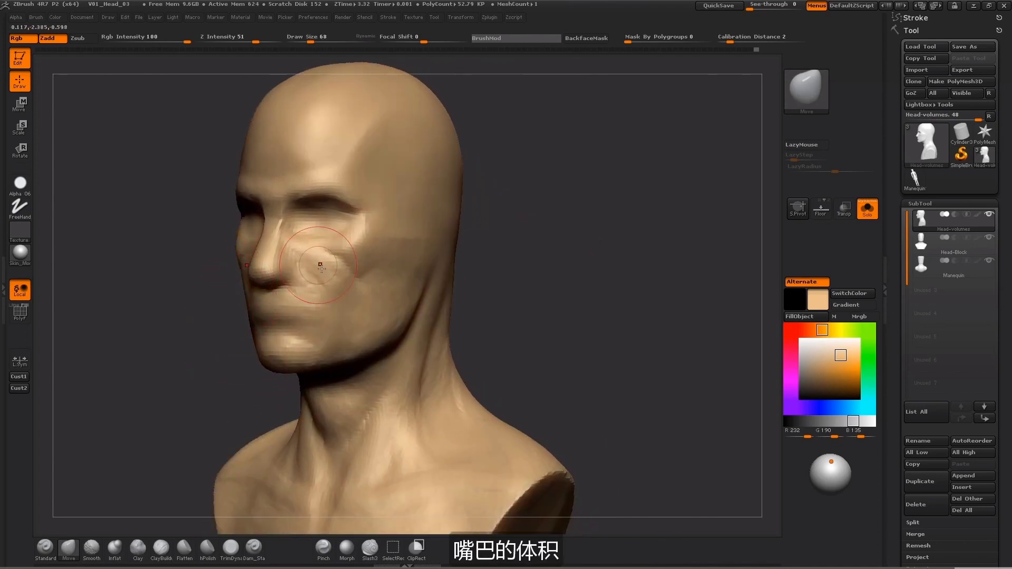
{"action": "key", "text": "bracketright"}
{"action": "key", "text": "bracketleft"}
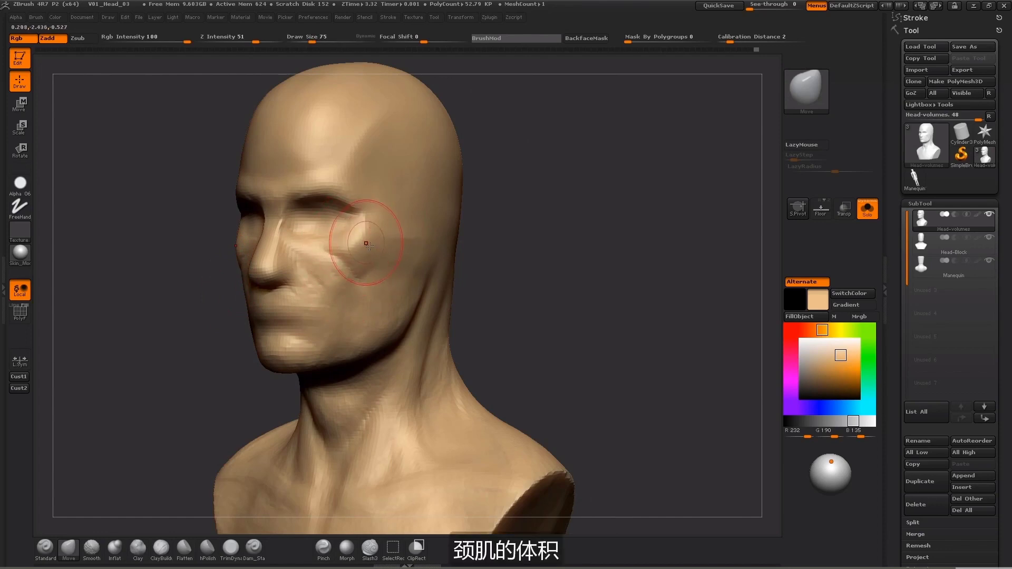
{"action": "key", "text": "s"}
{"action": "left_click_drag", "start_coordinate": [240, 235], "coordinate": [153, 258]}
{"action": "key", "text": "s"}
{"action": "left_click_drag", "start_coordinate": [301, 242], "coordinate": [312, 241]}
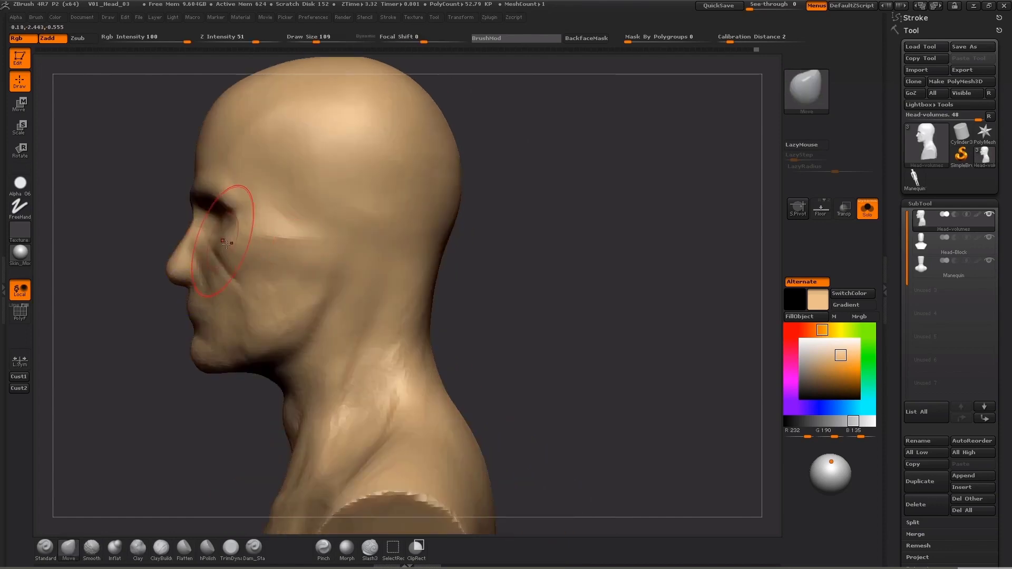
- Adjust the upper side contour of the skull in front view with the Move brush at draw sizes 101 and 89
{"action": "left_click_drag", "start_coordinate": [138, 335], "coordinate": [226, 314], "text": "alt"}
{"action": "mouse_move", "coordinate": [162, 393]}
{"action": "left_mouse_down"}
{"action": "mouse_move", "coordinate": [183, 353]}
{"action": "mouse_move", "coordinate": [165, 352]}
{"action": "mouse_move", "coordinate": [173, 338]}
{"action": "left_mouse_up"}
{"action": "left_click_drag", "start_coordinate": [179, 294], "coordinate": [203, 356], "text": "alt"}
{"action": "left_click_drag", "start_coordinate": [203, 356], "coordinate": [189, 339], "text": "shift"}
{"action": "left_click_drag", "start_coordinate": [534, 196], "coordinate": [553, 175]}
{"action": "key", "text": "s"}
{"action": "left_click", "coordinate": [203, 187]}
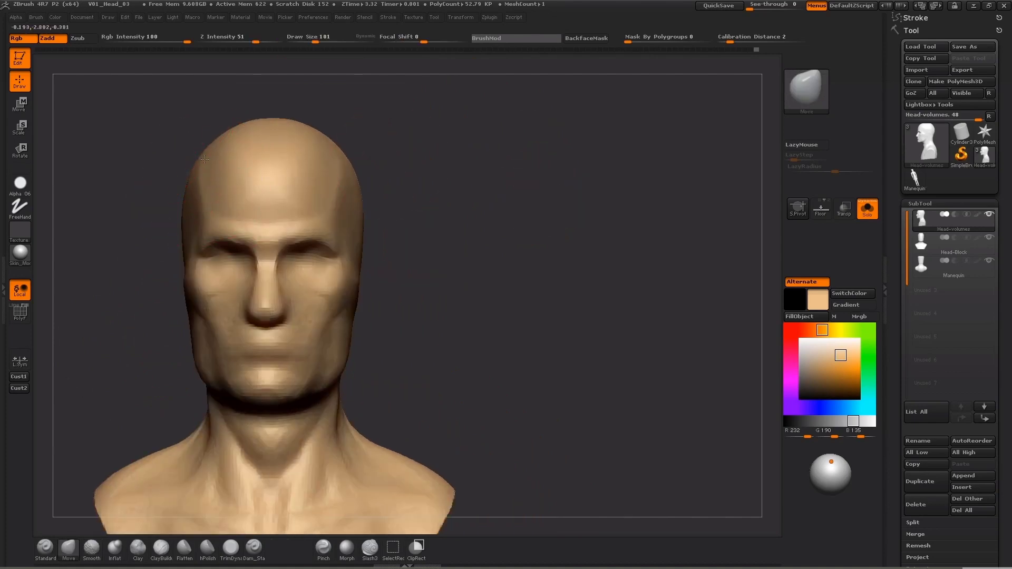
{"action": "key", "text": "s"}
{"action": "left_click", "coordinate": [339, 198]}
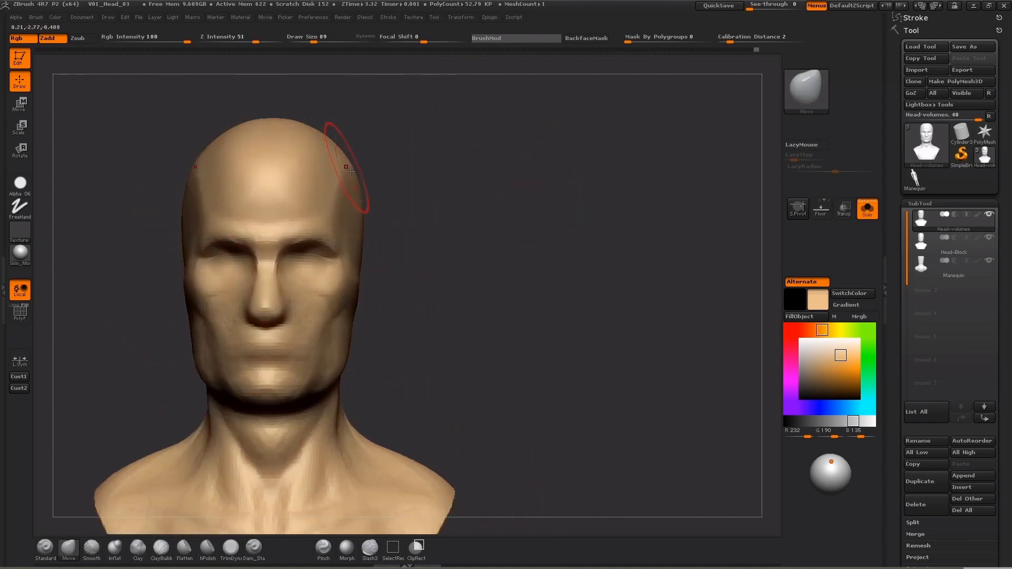
- Refine the forehead and temple contour with the Move brush, going down to draw size 50
{"action": "key", "text": "s"}
{"action": "left_click", "coordinate": [353, 220]}
{"action": "mouse_move", "coordinate": [417, 212]}
{"action": "left_mouse_down"}
{"action": "mouse_move", "coordinate": [377, 220]}
{"action": "mouse_move", "coordinate": [422, 205]}
{"action": "mouse_move", "coordinate": [390, 196]}
{"action": "left_mouse_up"}
{"action": "key", "text": "s"}
{"action": "left_click", "coordinate": [208, 193]}
{"action": "key", "text": "s"}
{"action": "left_click_drag", "start_coordinate": [312, 184], "coordinate": [304, 184]}
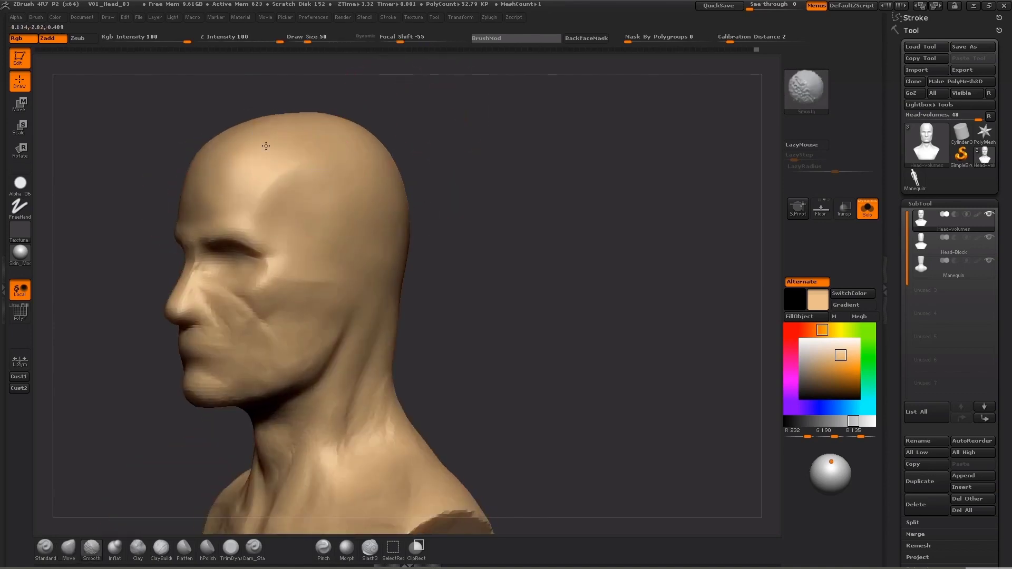
{"action": "left_click_drag", "start_coordinate": [438, 154], "coordinate": [430, 216]}
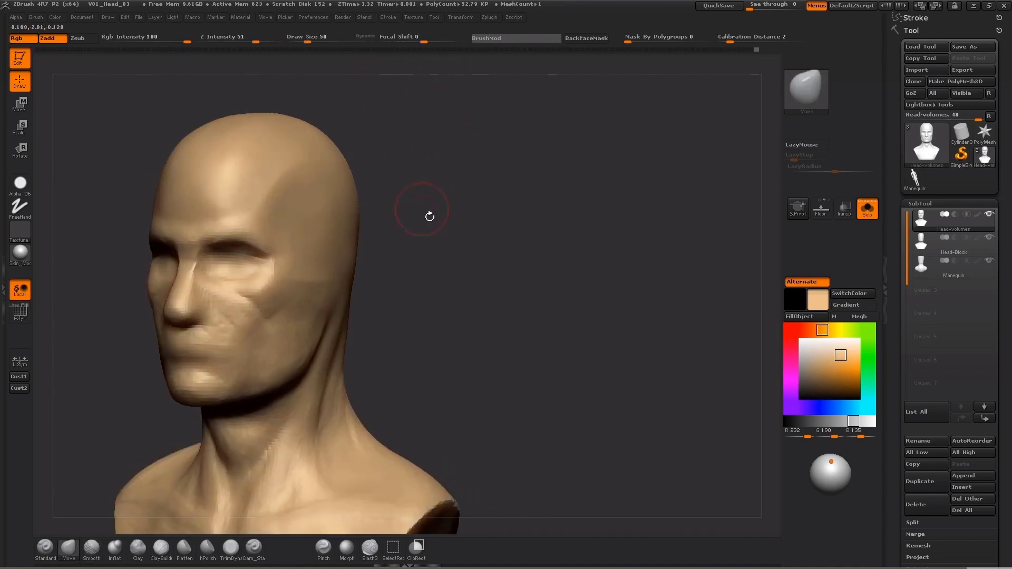
- Flatten the upper forehead and front of the skull with the Flatten brush at draw size 109 and Z Intensity 6
{"action": "left_click", "coordinate": [181, 545]}
{"action": "left_click_drag", "start_coordinate": [237, 100], "coordinate": [219, 100]}
{"action": "left_click_drag", "start_coordinate": [237, 143], "coordinate": [215, 177]}
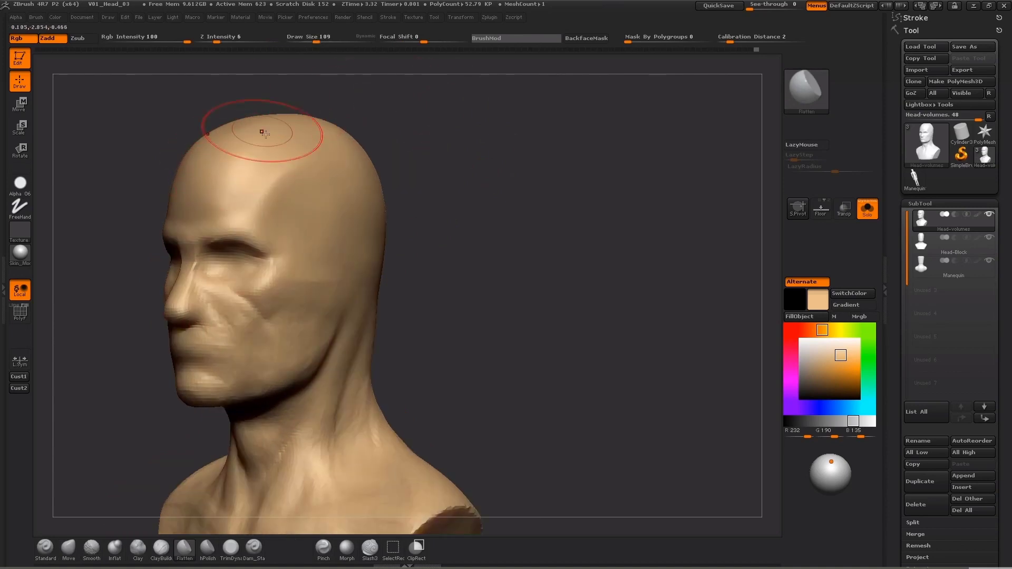
- Smooth the upper forehead and side of the skull in side view at draw size 62
{"action": "key", "text": "shift"}
{"action": "left_click_drag", "start_coordinate": [211, 103], "coordinate": [174, 105]}
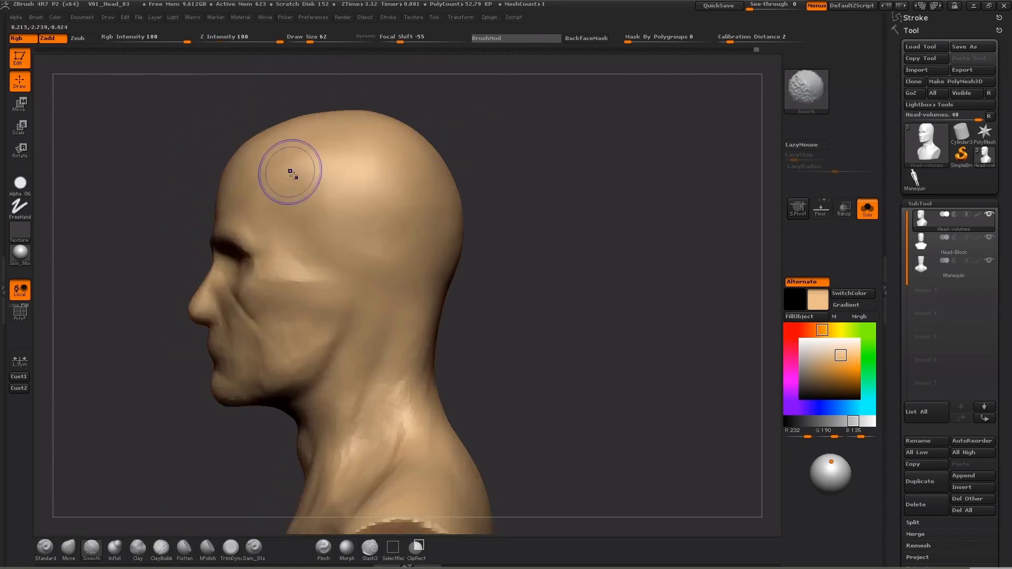
{"action": "left_click_drag", "start_coordinate": [291, 173], "coordinate": [249, 164], "text": "shift"}
{"action": "left_click_drag", "start_coordinate": [483, 160], "coordinate": [451, 171]}
{"action": "left_click_drag", "start_coordinate": [332, 214], "coordinate": [366, 244], "text": "shift"}
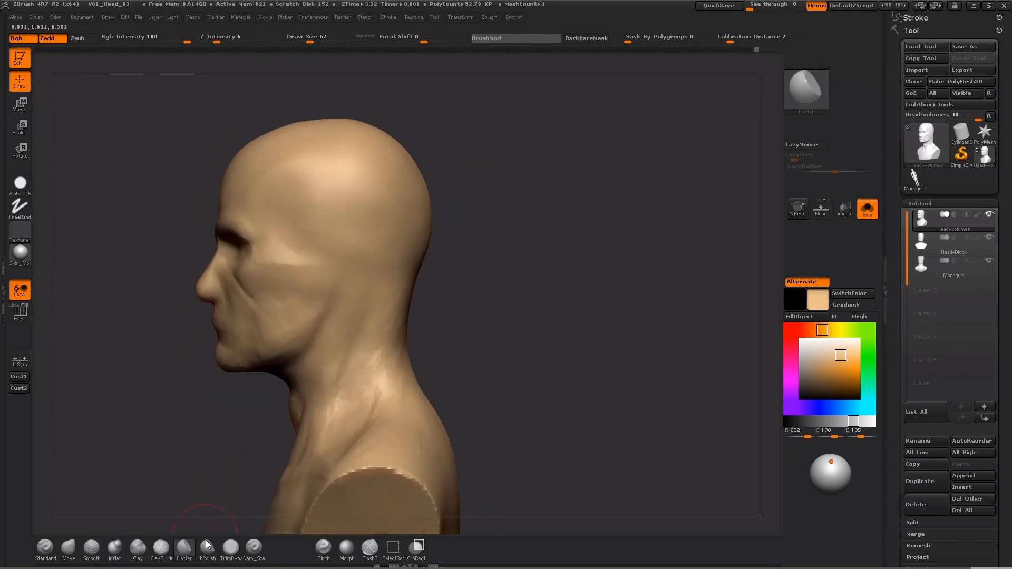
- Add volume to the middle side of the skull with the ClayBuildup brush at draw size 113 and Z Intensity 4
{"action": "left_click", "coordinate": [161, 548]}
{"action": "key", "text": "bracketright"}
{"action": "left_click_drag", "start_coordinate": [328, 200], "coordinate": [300, 196]}
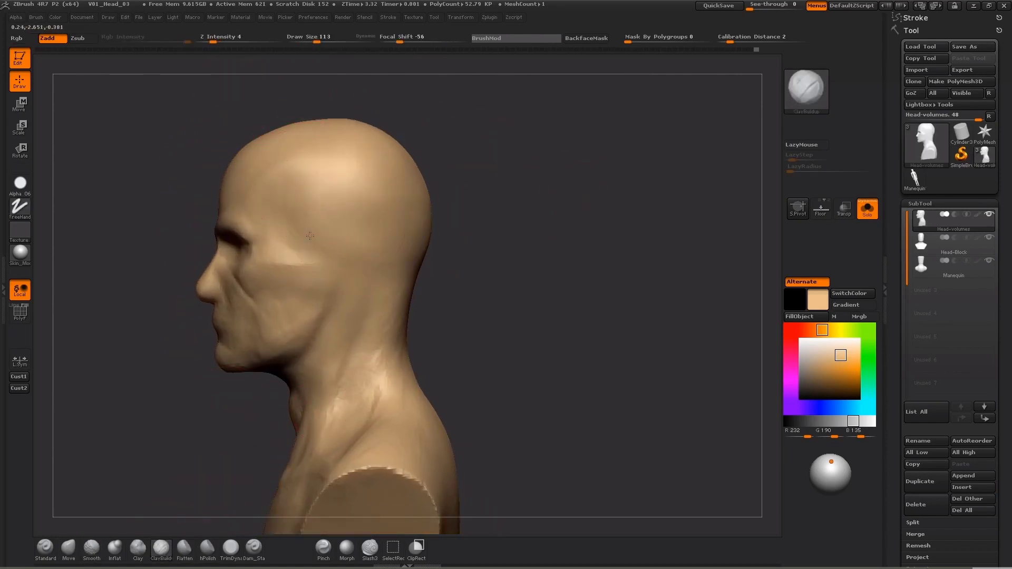
{"action": "key", "text": "bracketleft"}
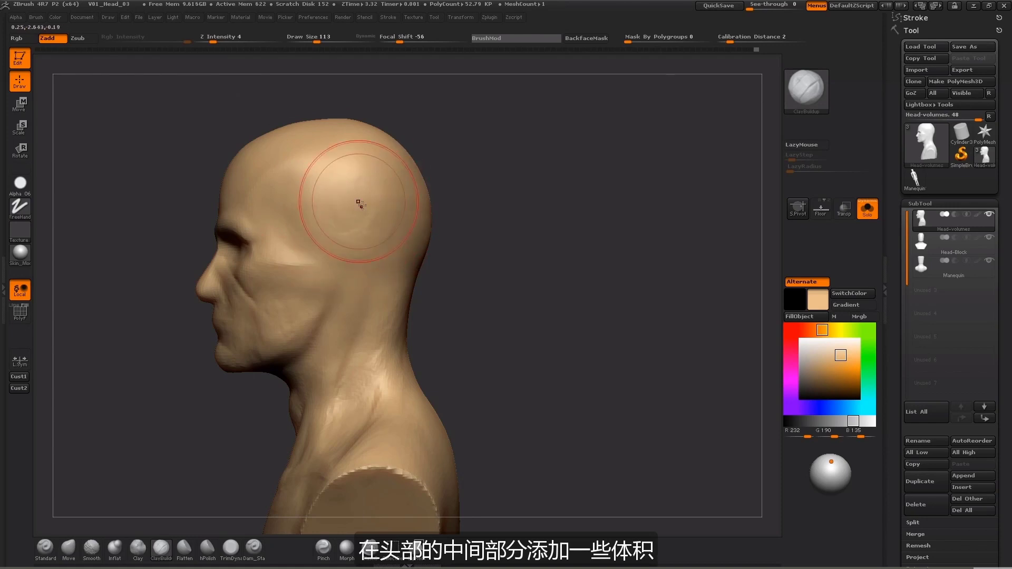
{"action": "key", "text": "bracketright"}
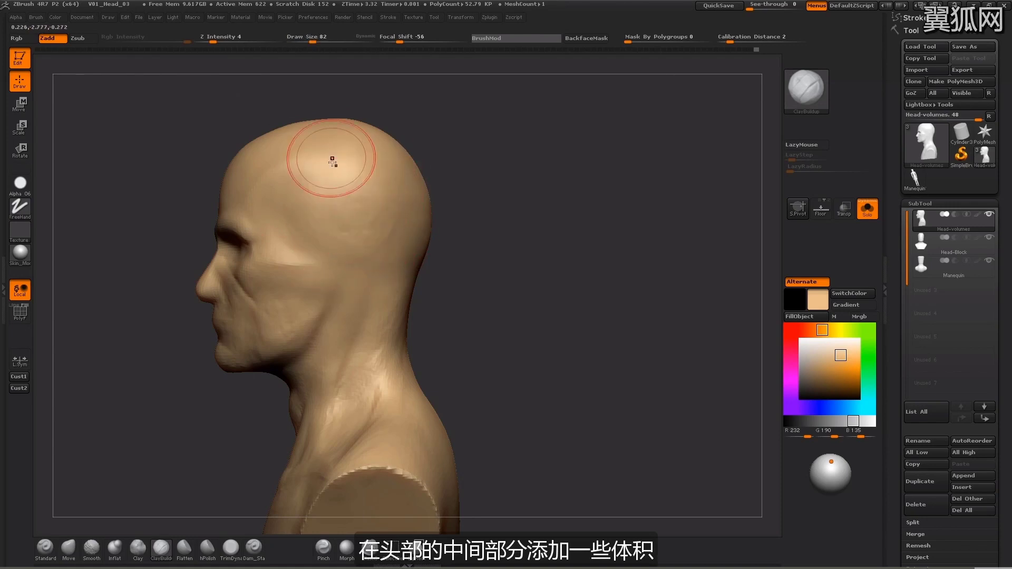
- Build up the upper and rear side of the skull with the ClayBuildup brush at draw sizes 82 and 93
{"action": "left_click_drag", "start_coordinate": [332, 161], "coordinate": [315, 181]}
{"action": "key", "text": "bracketleft"}
{"action": "left_click_drag", "start_coordinate": [525, 188], "coordinate": [483, 176], "text": "shift"}
{"action": "mouse_move", "coordinate": [338, 175]}
{"action": "left_mouse_down"}
{"action": "mouse_move", "coordinate": [321, 180]}
{"action": "mouse_move", "coordinate": [332, 190]}
{"action": "left_mouse_up"}
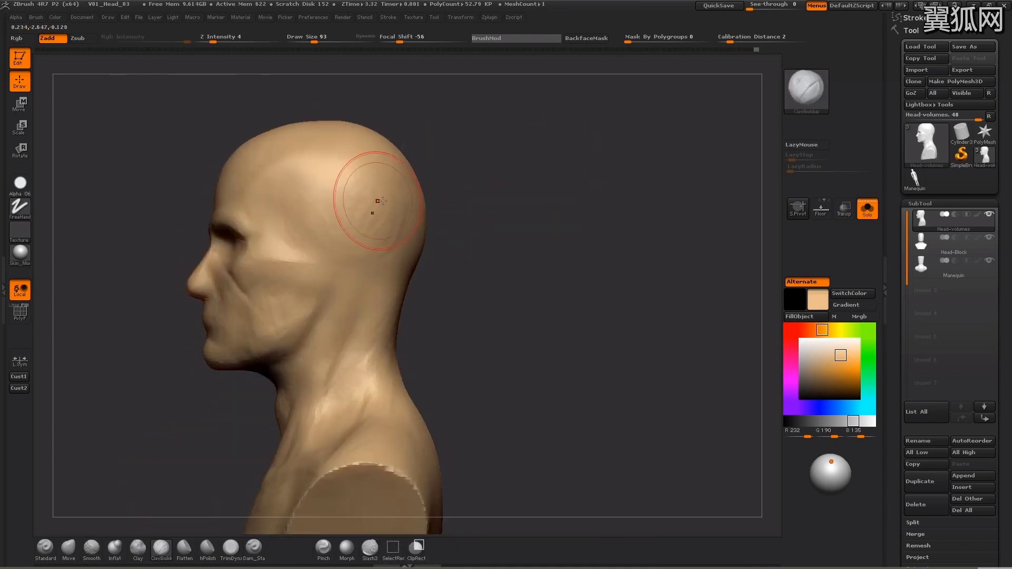
{"action": "left_click_drag", "start_coordinate": [495, 187], "coordinate": [514, 184]}
{"action": "mouse_move", "coordinate": [431, 182]}
{"action": "left_mouse_down"}
{"action": "mouse_move", "coordinate": [433, 163]}
{"action": "mouse_move", "coordinate": [414, 154]}
{"action": "left_mouse_up"}
- Refine the temple and side of the forehead with the ClayBuildup brush at draw sizes 42 and 59, checking them from the front
{"action": "key", "text": "bracketleft"}
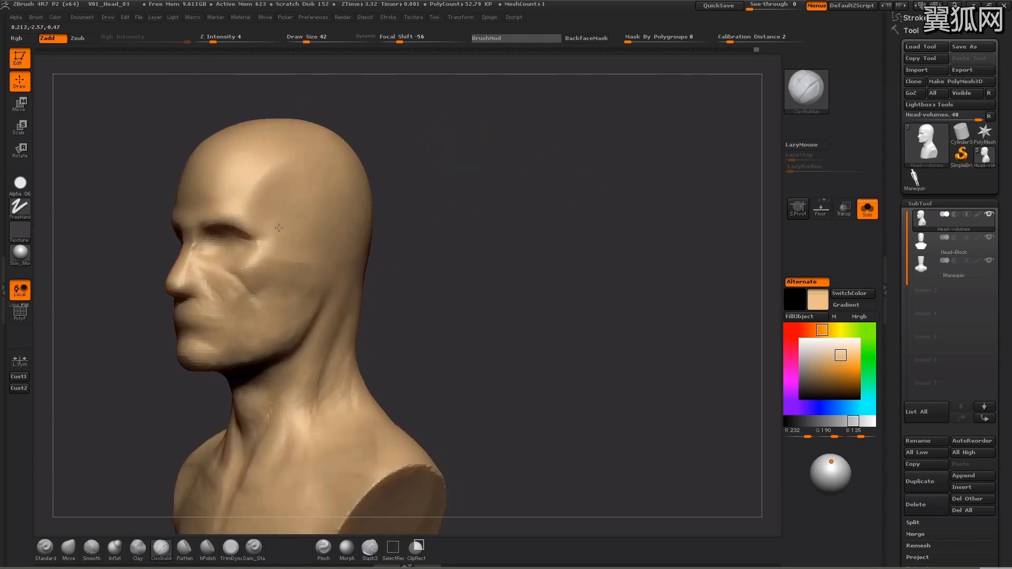
{"action": "left_click_drag", "start_coordinate": [535, 149], "coordinate": [477, 158]}
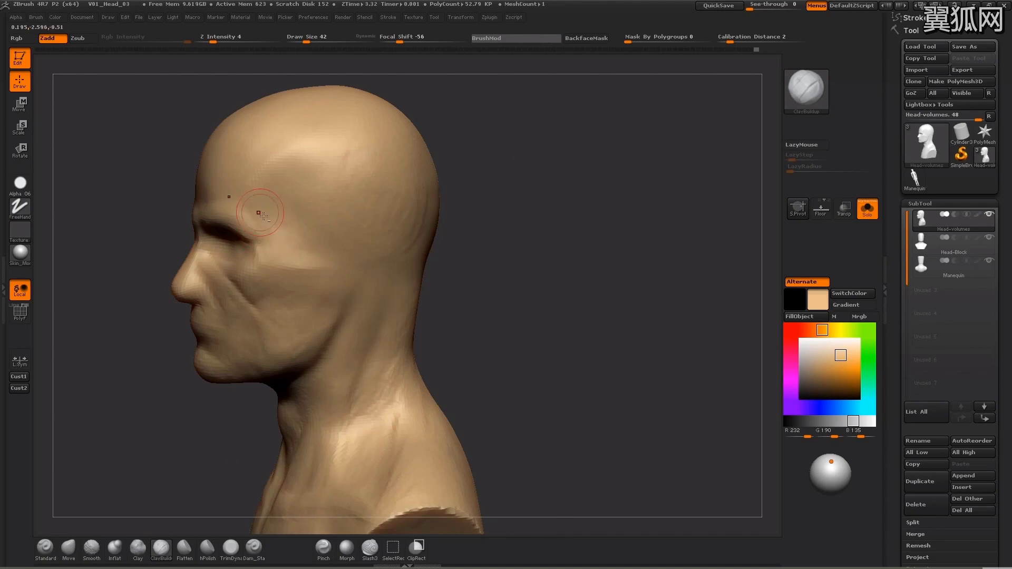
{"action": "left_click_drag", "start_coordinate": [449, 170], "coordinate": [482, 161]}
{"action": "key", "text": "bracketright"}
{"action": "key", "text": "bracketright"}
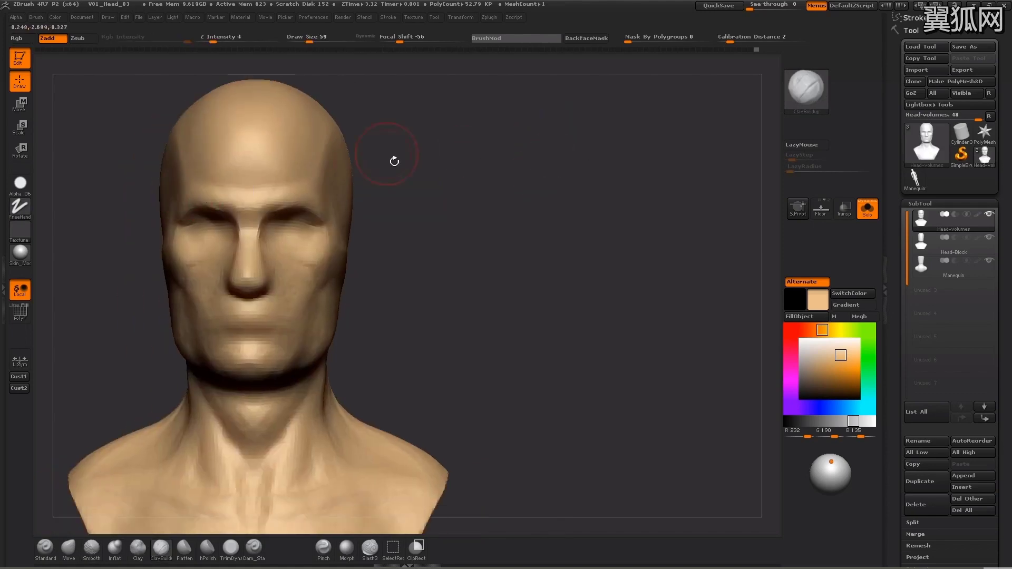
{"action": "key", "text": "bracketleft"}
{"action": "left_click_drag", "start_coordinate": [435, 135], "coordinate": [466, 132]}
{"action": "left_click_drag", "start_coordinate": [524, 183], "coordinate": [589, 171], "text": "shift"}
{"action": "left_click_drag", "start_coordinate": [474, 230], "coordinate": [479, 232], "text": "alt"}
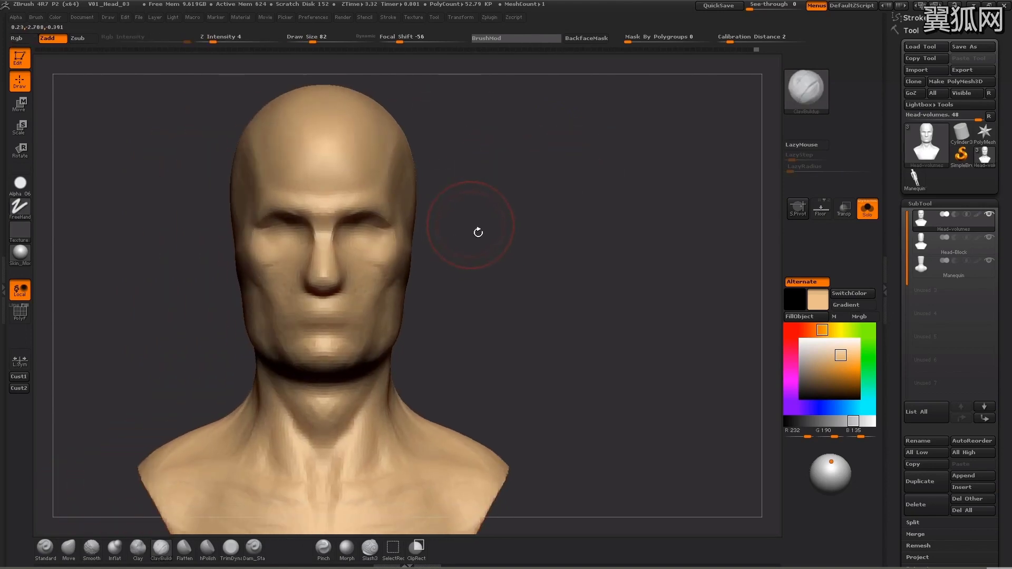
- Adjust the side contour of the head at cheekbone height in front view with the Move brush at draw sizes 82 and 136
{"action": "left_click", "coordinate": [69, 547]}
{"action": "left_click_drag", "start_coordinate": [554, 165], "coordinate": [552, 149], "text": "alt"}
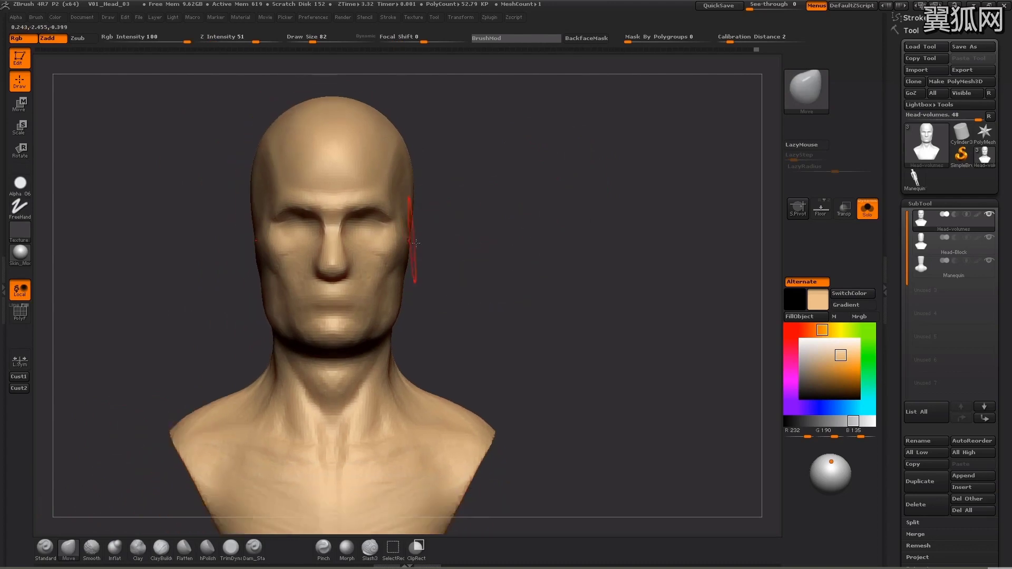
{"action": "left_click_drag", "start_coordinate": [253, 233], "coordinate": [257, 226]}
{"action": "key", "text": "["}
{"action": "key", "text": "["}
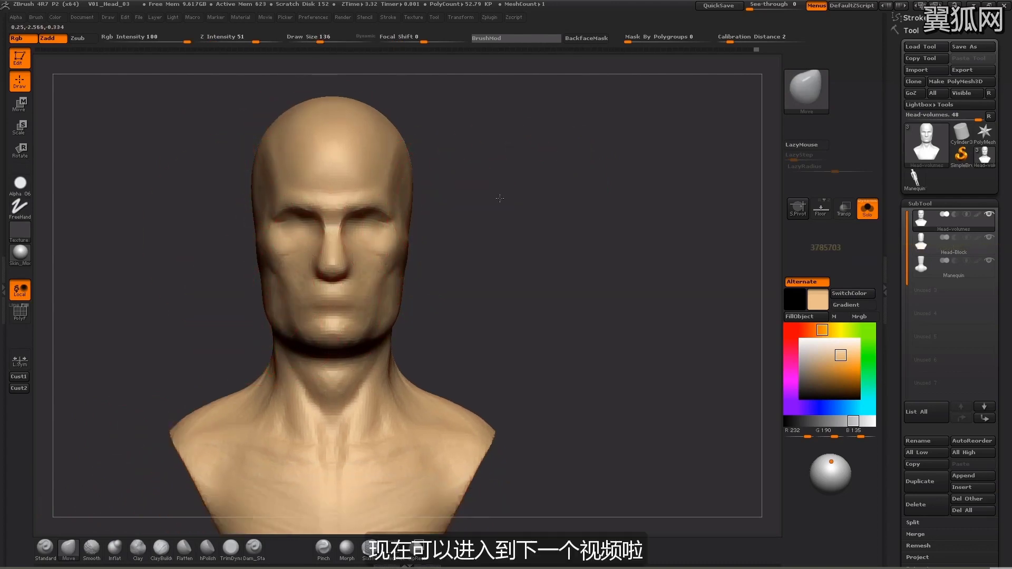
{"action": "left_click_drag", "start_coordinate": [500, 195], "coordinate": [436, 211], "text": "shift"}
{"action": "key", "text": "s"}
{"action": "left_click_drag", "start_coordinate": [618, 262], "coordinate": [529, 217], "text": "alt"}
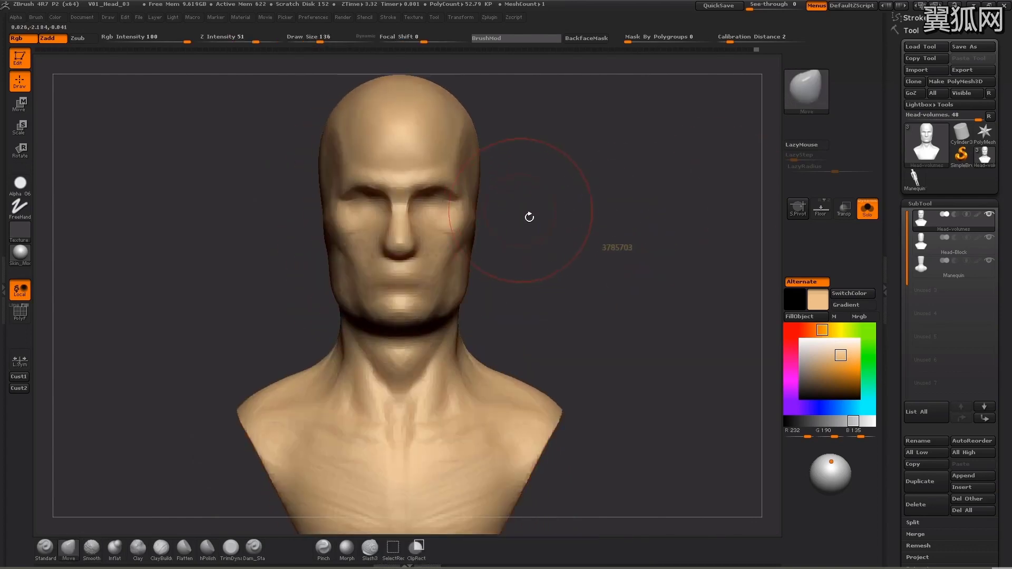